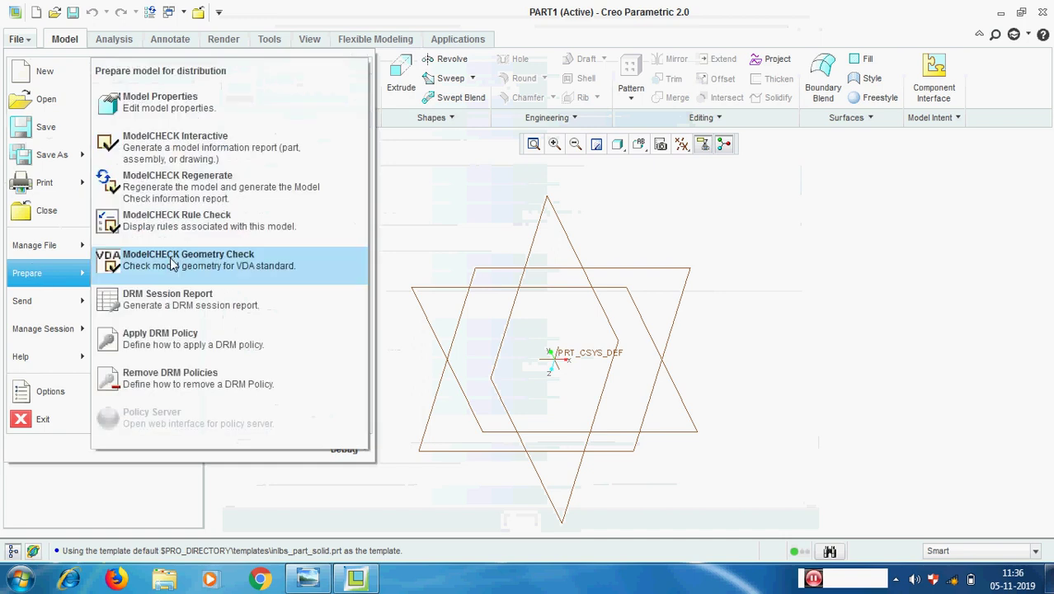
# Step: Check the current part's units in the model properties
pyautogui.click(116, 142)
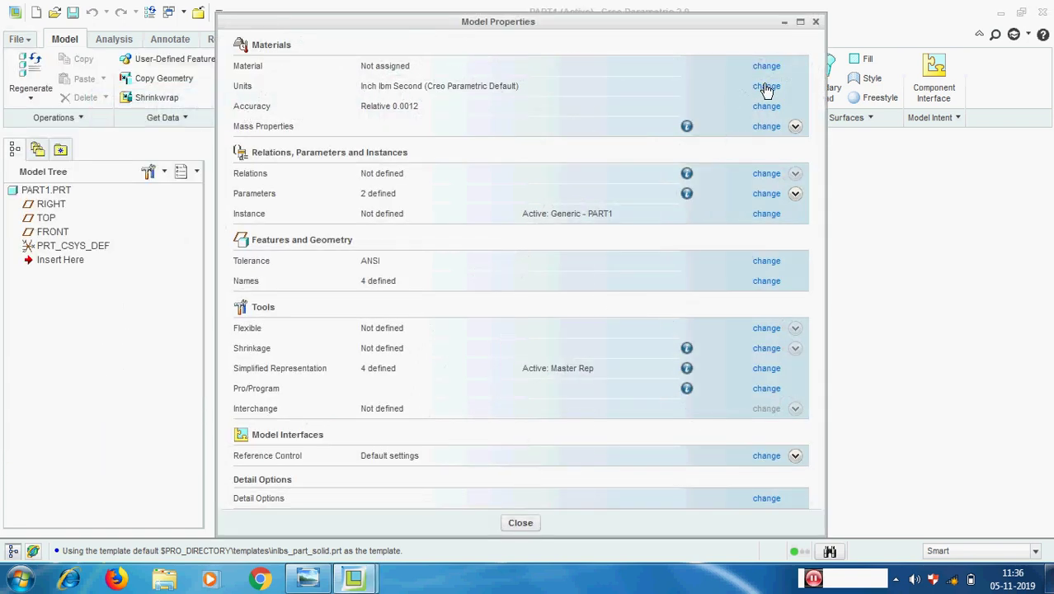
pyautogui.click(816, 21)
# Step: Close the current part's window and erase the undisplayed part from the session
pyautogui.click(198, 12)
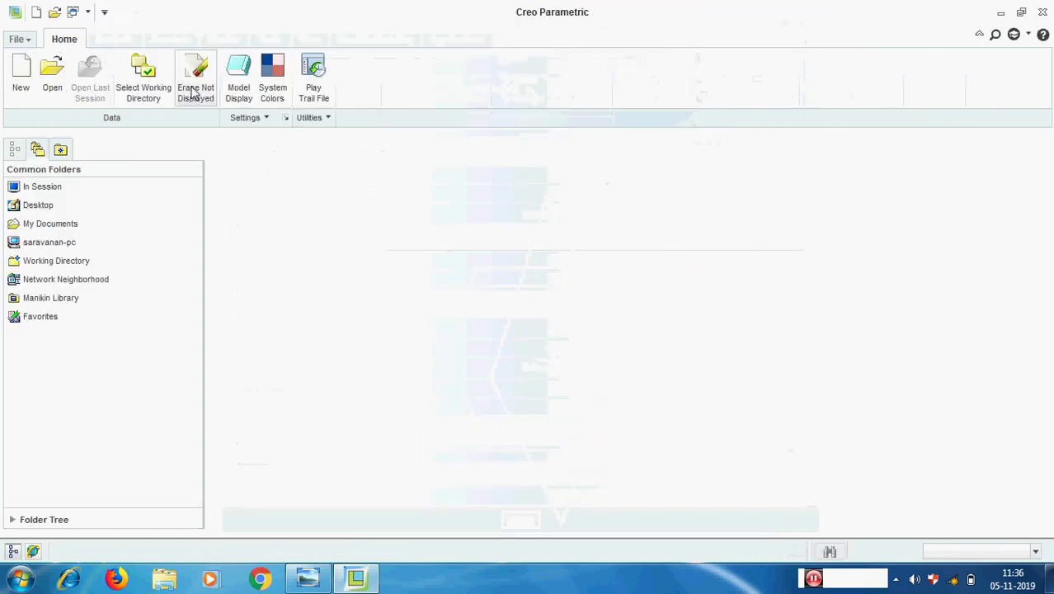
pyautogui.click(198, 89)
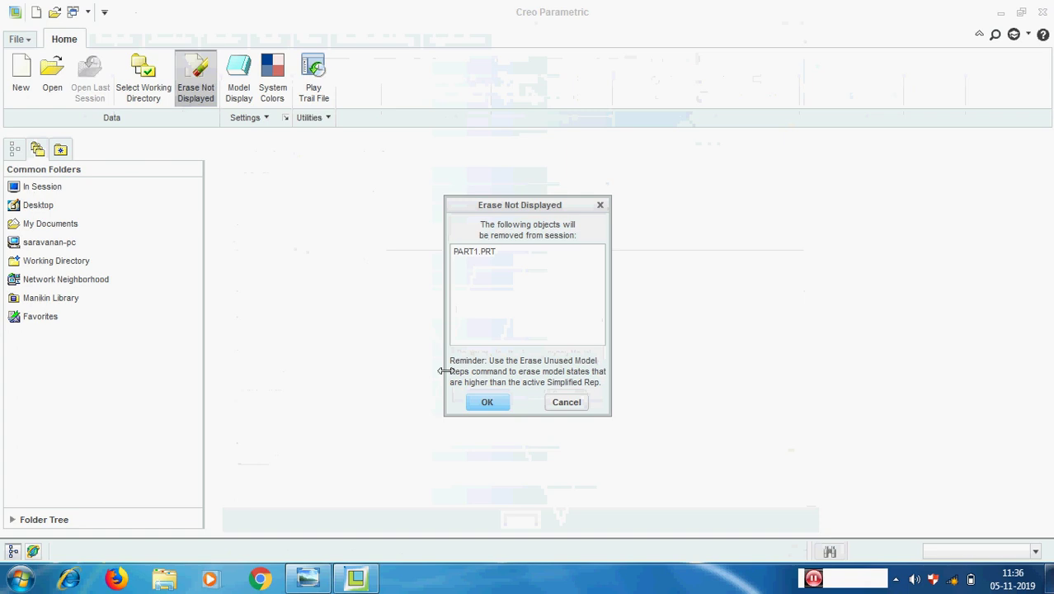
pyautogui.click(493, 399)
# Step: Create a new solid part named part1 from the mmns_part_solid template instead of the default one
pyautogui.click(21, 81)
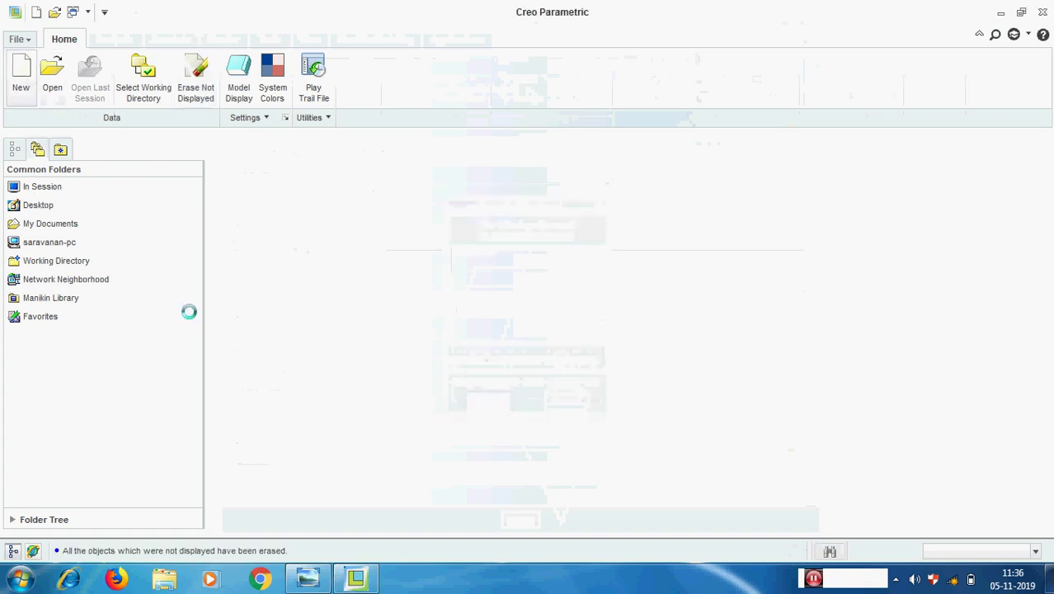
pyautogui.write('part1')
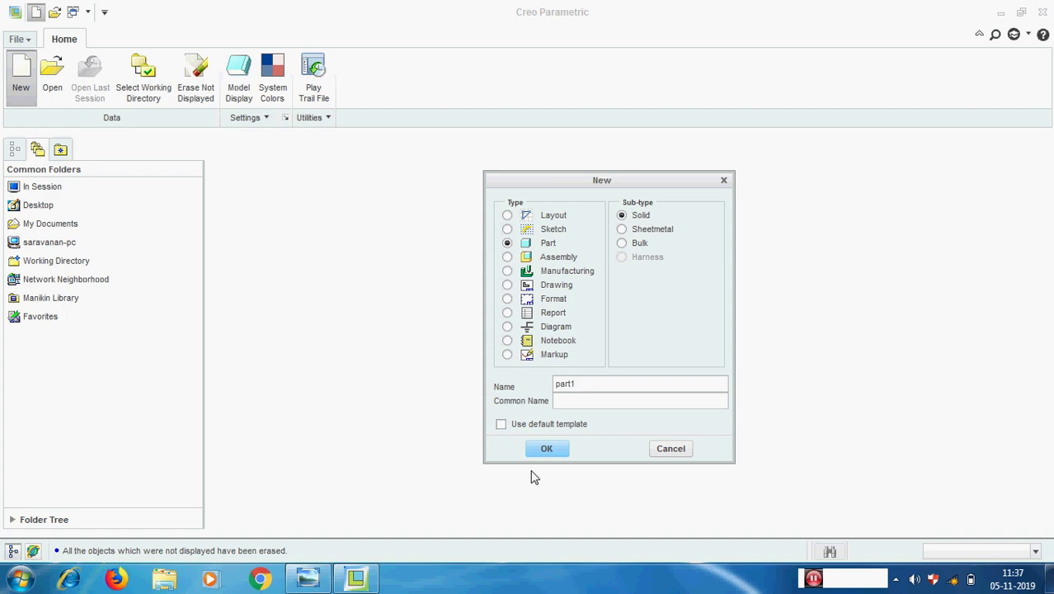
pyautogui.click(547, 447)
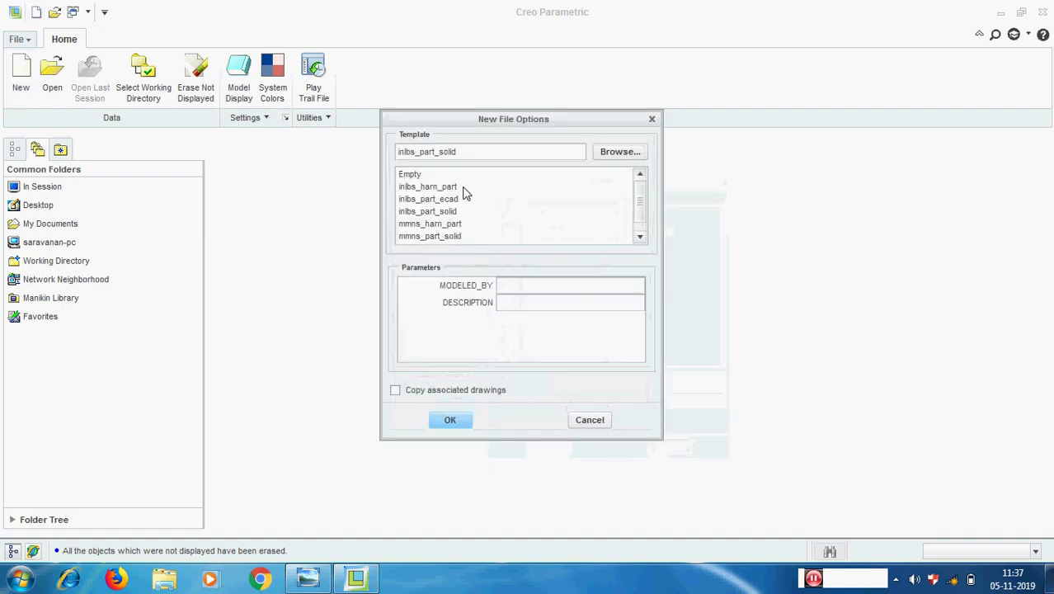
pyautogui.scroll(-1, 640, 216)
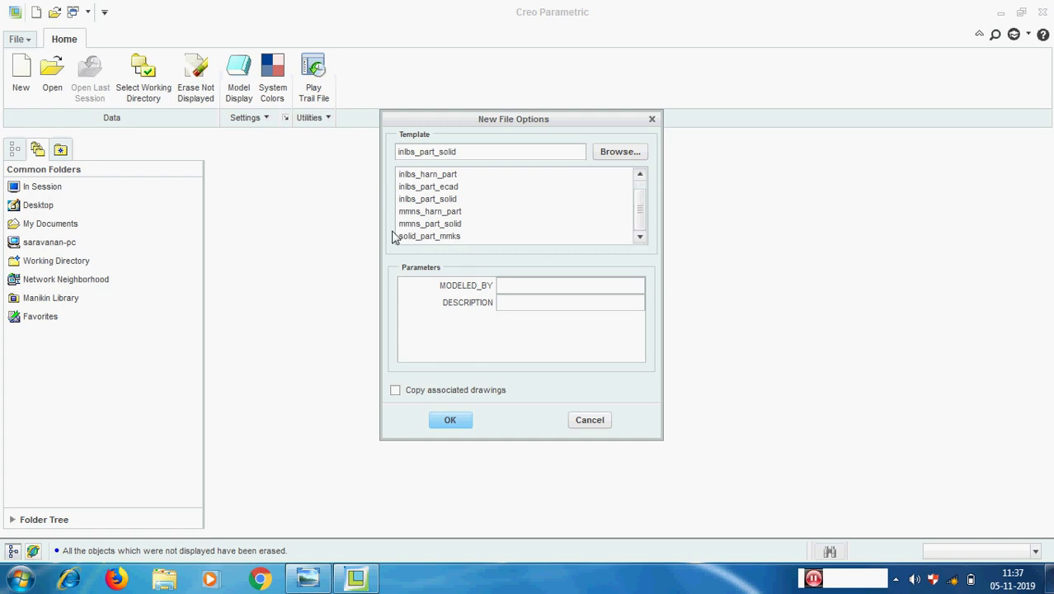
pyautogui.scroll(1, 644, 216)
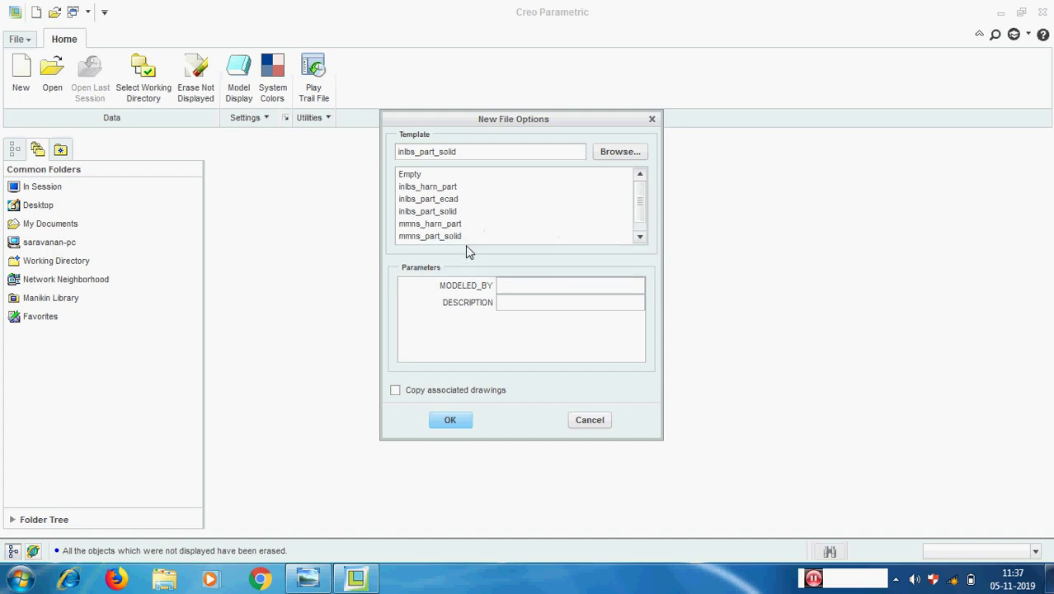
pyautogui.click(428, 237)
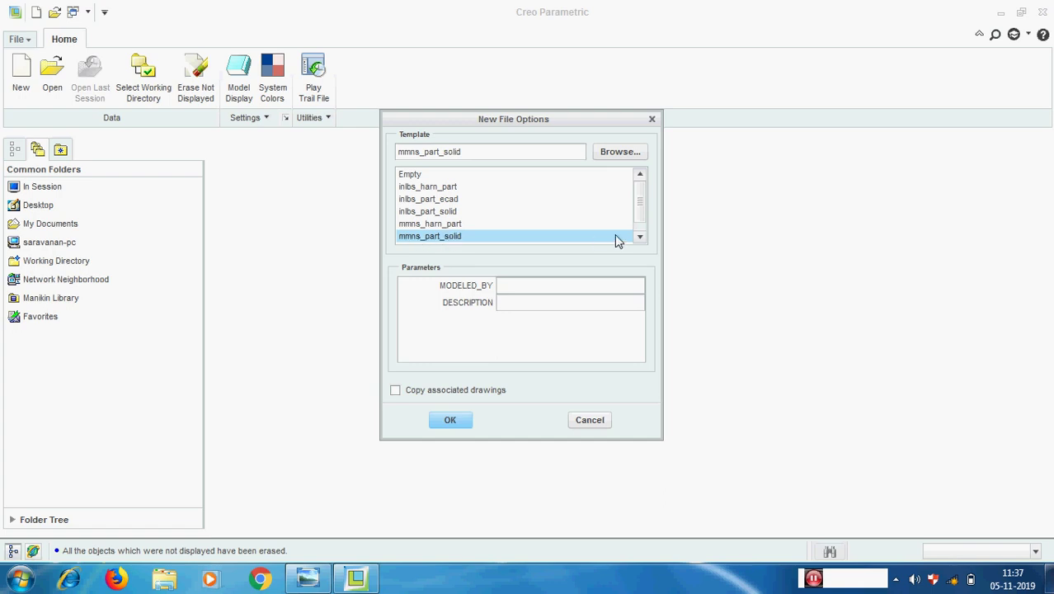
pyautogui.click(641, 237)
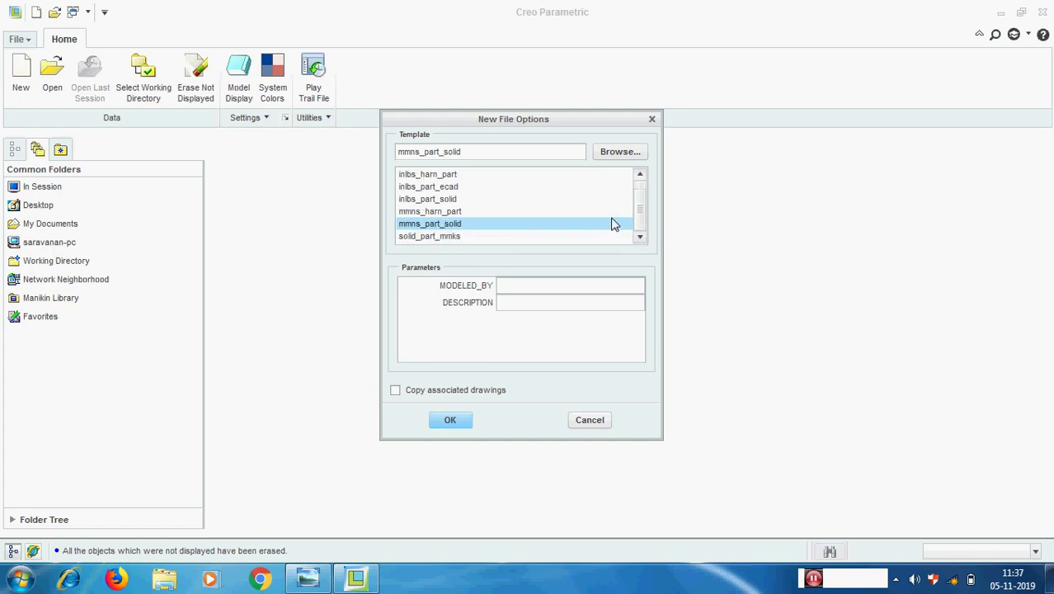
pyautogui.moveTo(639, 219); pyautogui.dragTo(640, 207)
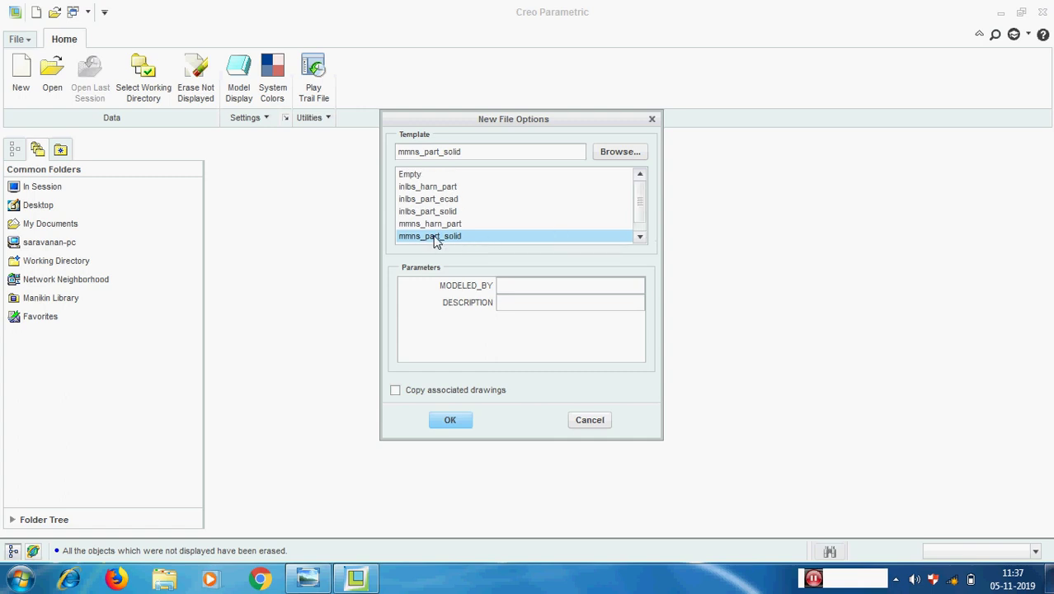
pyautogui.click(450, 421)
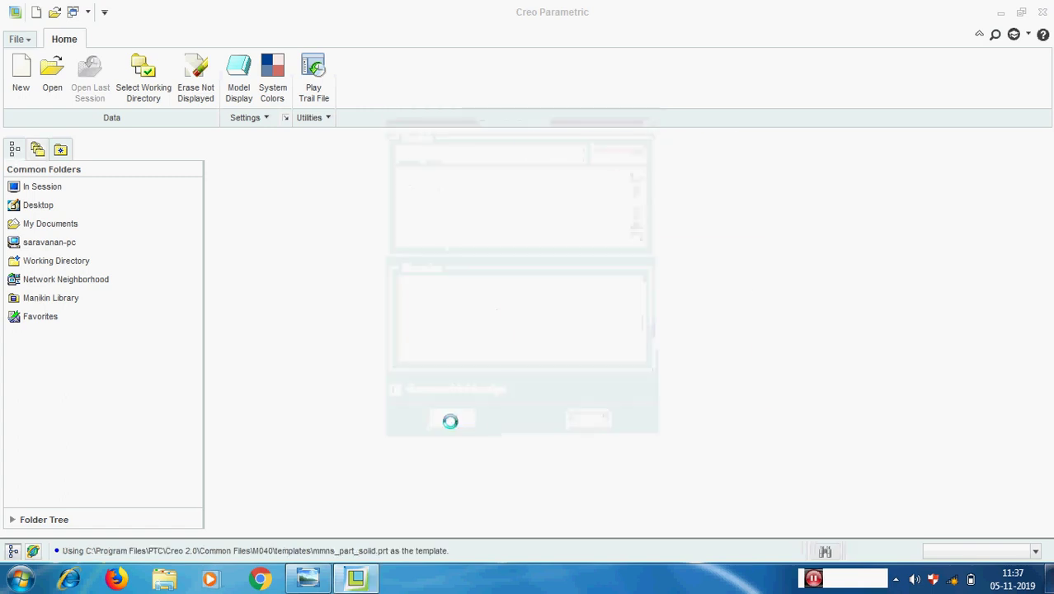
# Step: Check the unit system of the new part in its model properties
pyautogui.click(17, 39)
pyautogui.moveTo(26, 278)
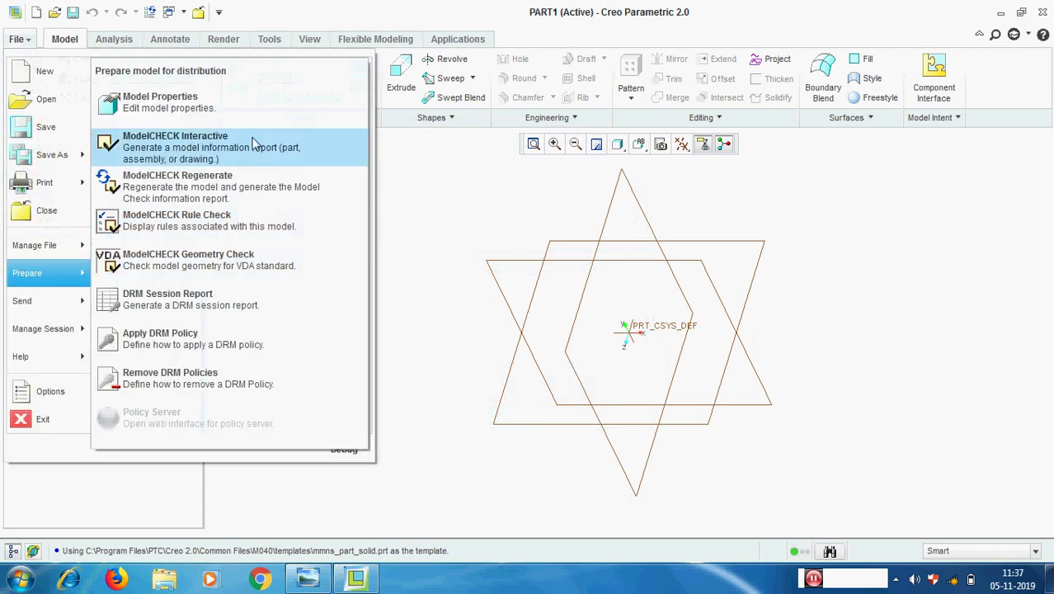
pyautogui.click(148, 99)
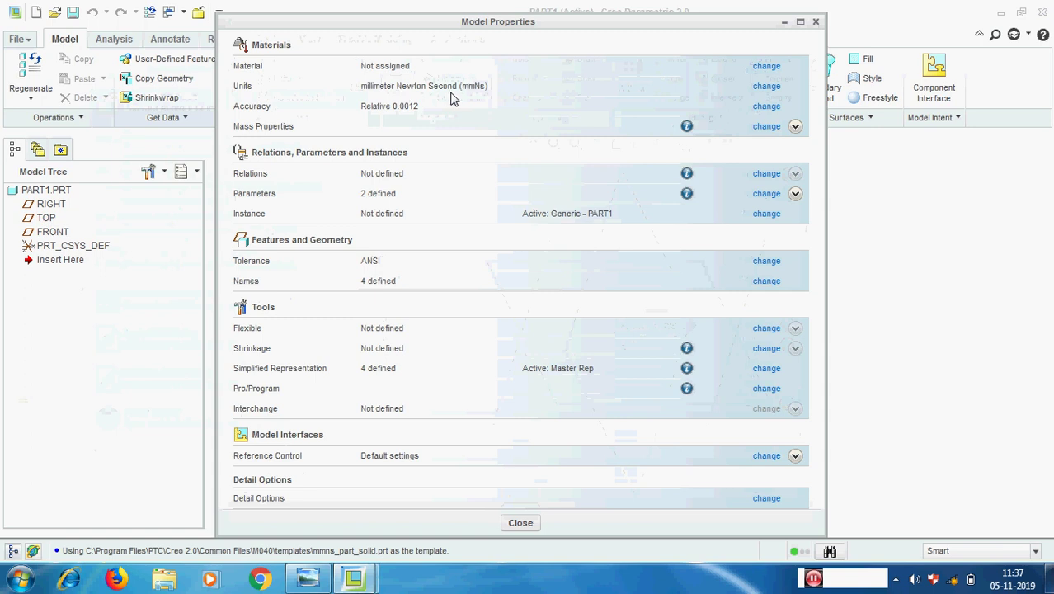
pyautogui.click(816, 23)
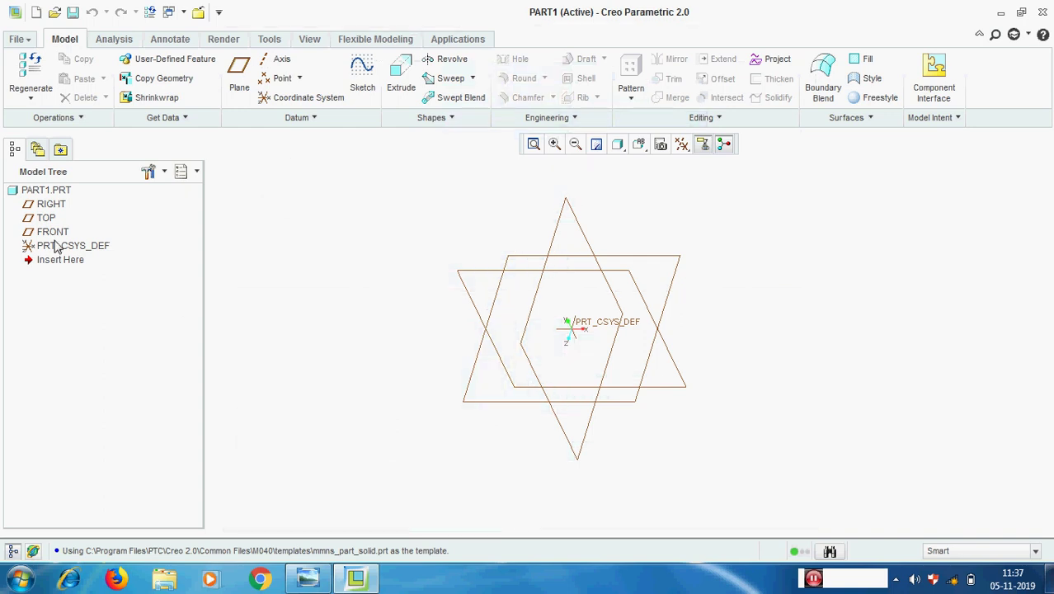
# Step: Highlight the FRONT, TOP and RIGHT datum planes one after another, and restore the view to Default Orientation
pyautogui.click(462, 279)
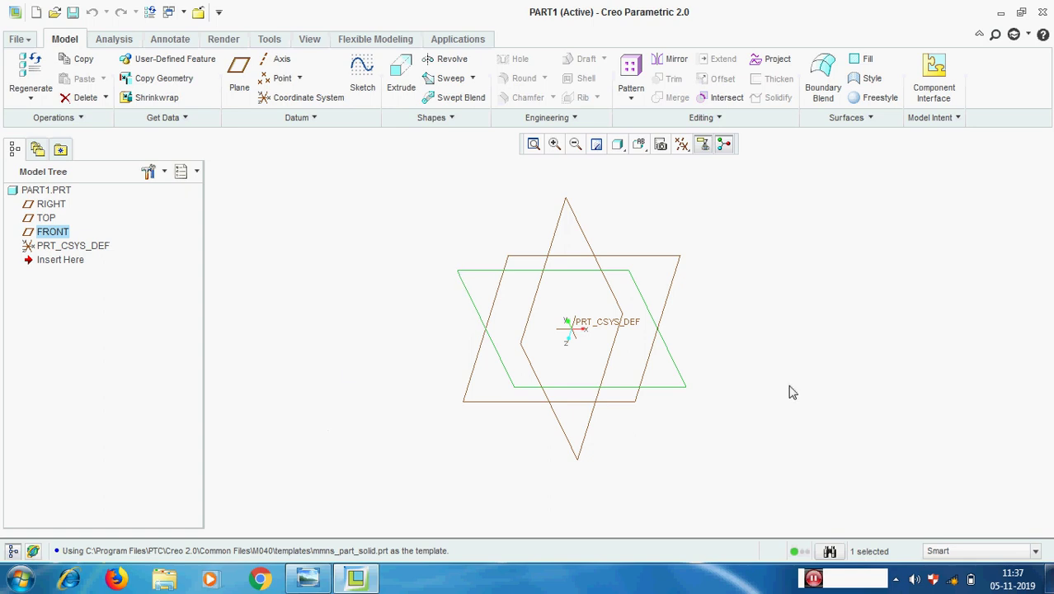
pyautogui.click(675, 281)
pyautogui.click(568, 210)
pyautogui.click(385, 186)
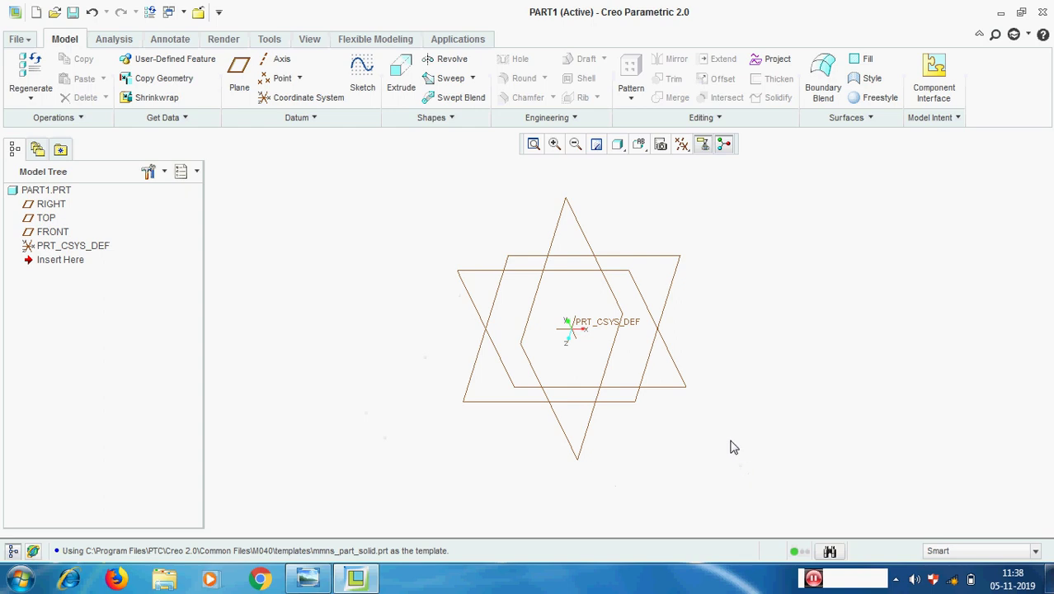
pyautogui.moveTo(724, 438); pyautogui.dragTo(670, 440, button='middle')
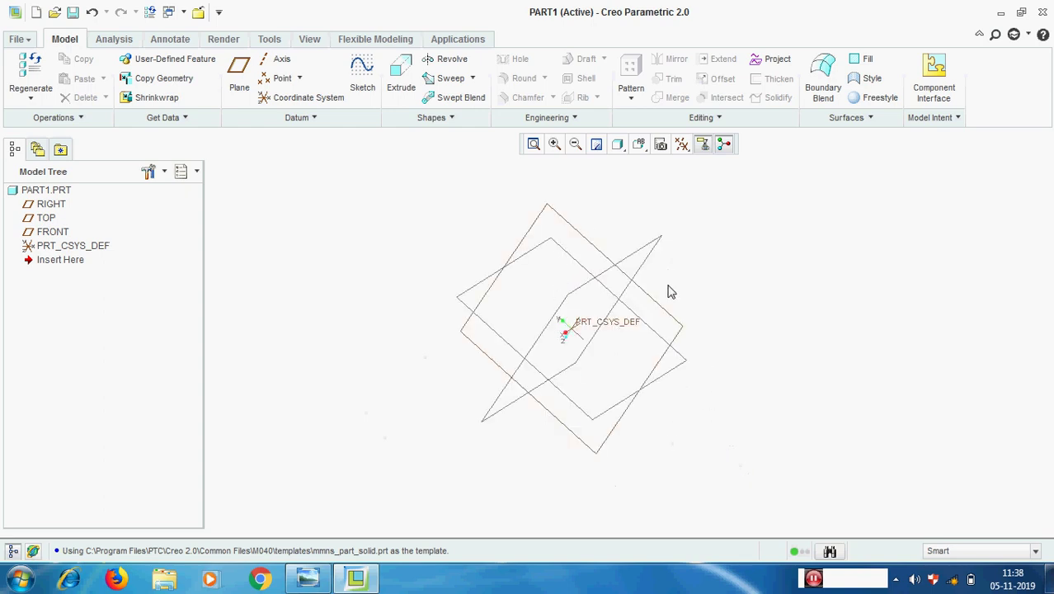
pyautogui.click(640, 145)
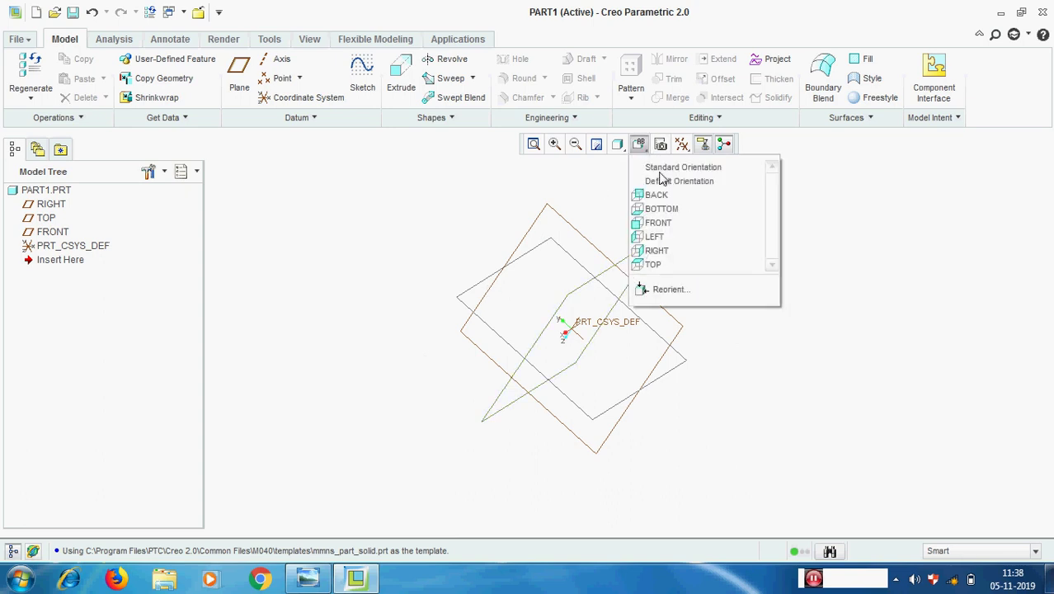
pyautogui.click(668, 180)
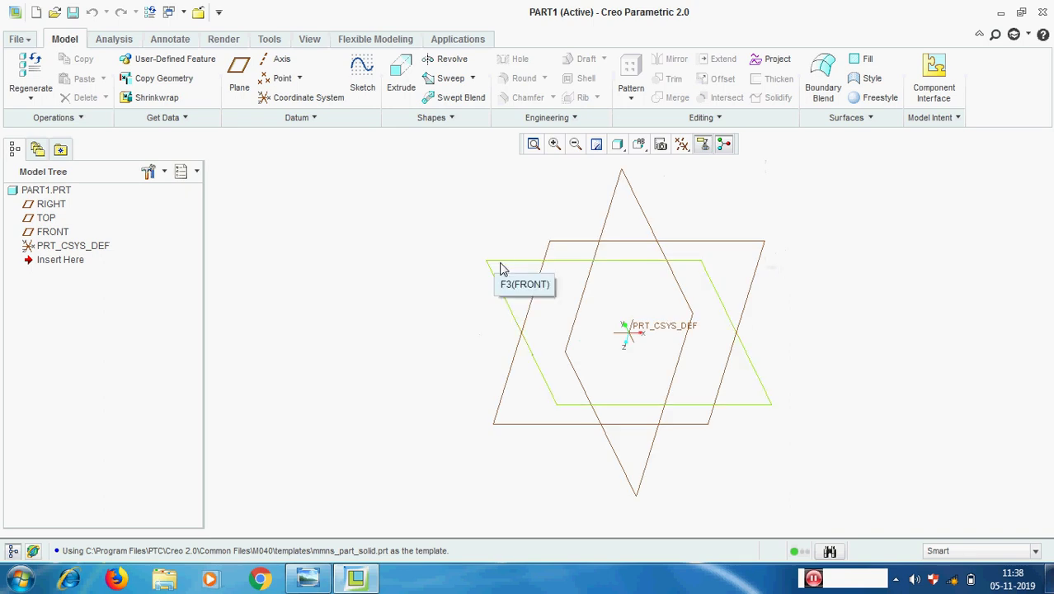
# Step: Examine the TOP and RIGHT datum planes edge-on in the FRONT view, and return to Default Orientation
pyautogui.click(640, 145)
pyautogui.click(665, 223)
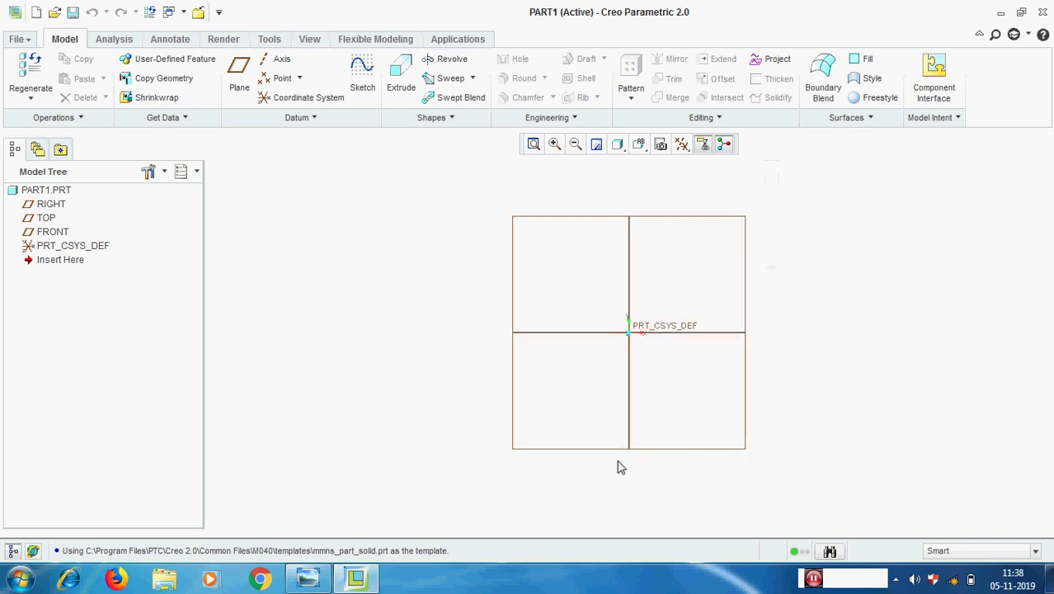
pyautogui.click(557, 333)
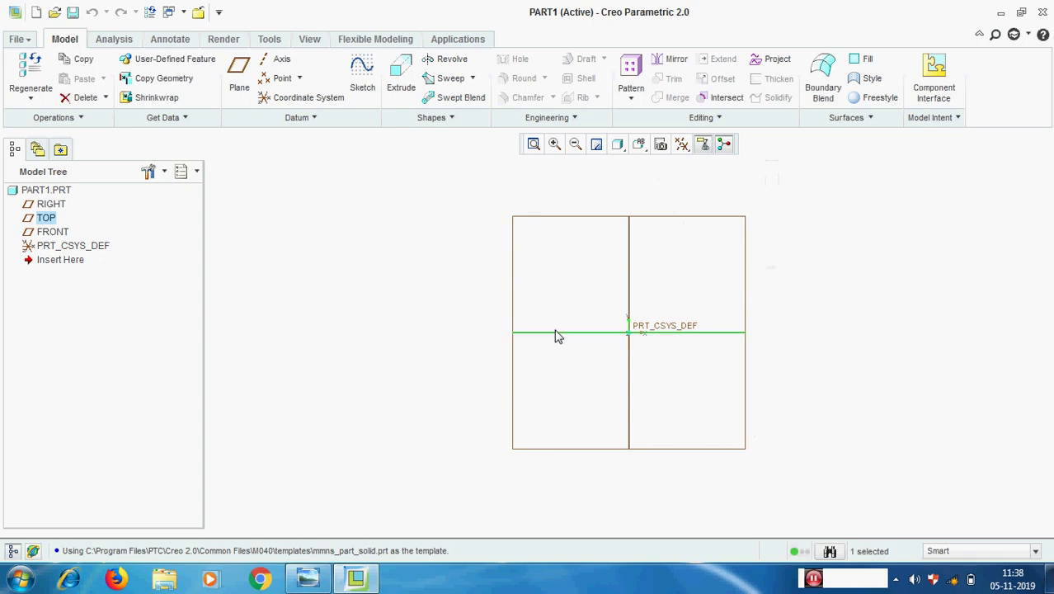
pyautogui.click(681, 270)
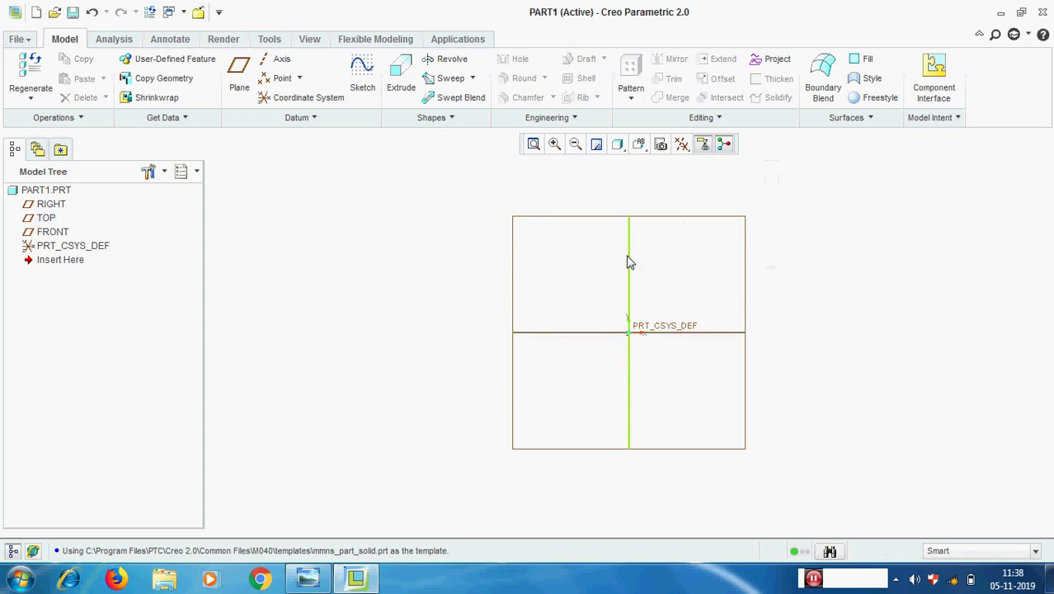
pyautogui.click(628, 262)
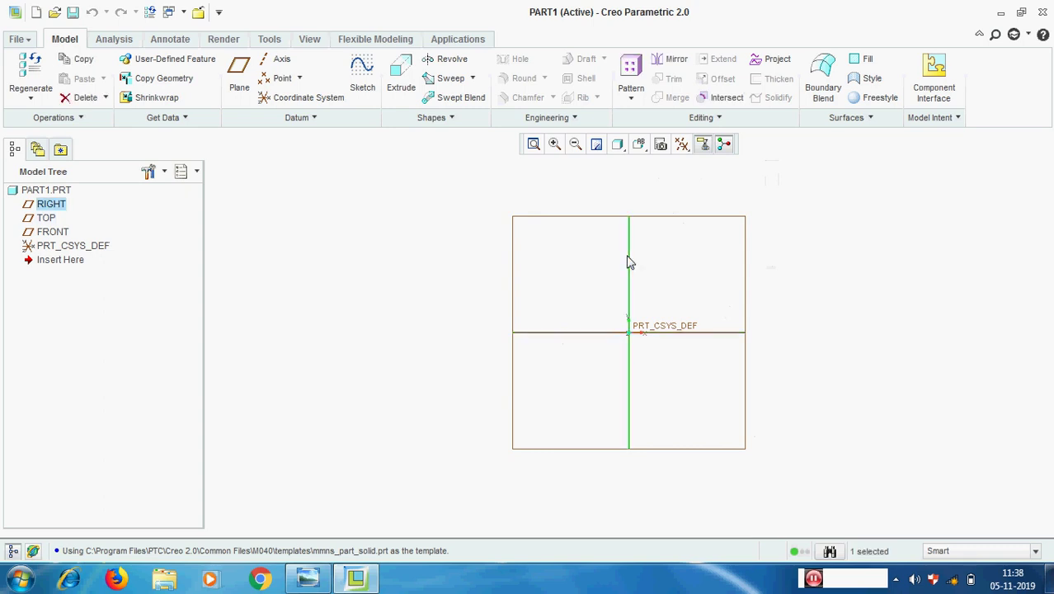
pyautogui.click(905, 258)
pyautogui.moveTo(903, 255); pyautogui.dragTo(876, 290, button='middle')
pyautogui.click(659, 144)
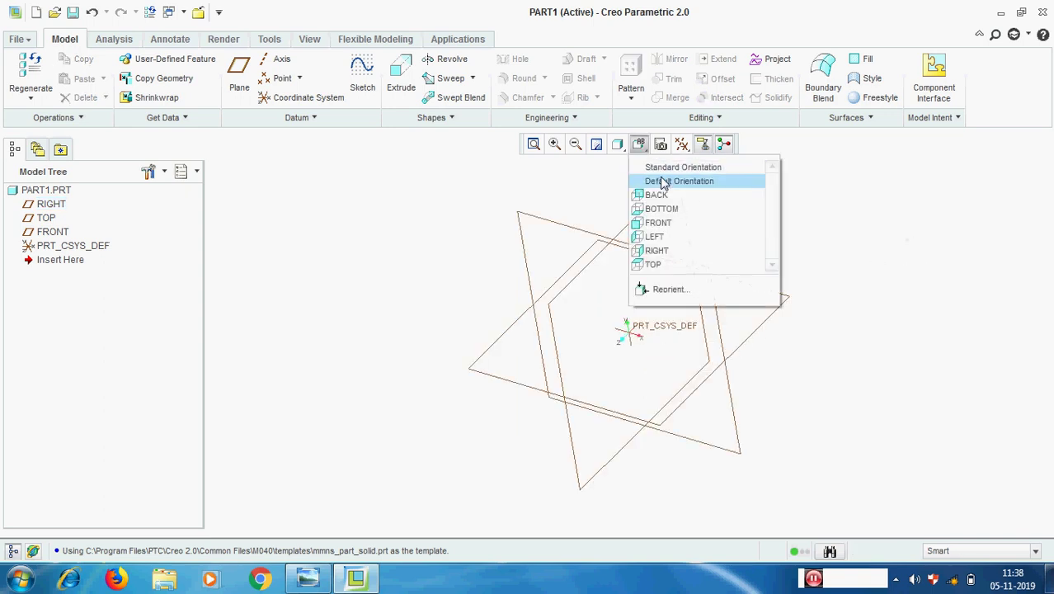
pyautogui.click(664, 178)
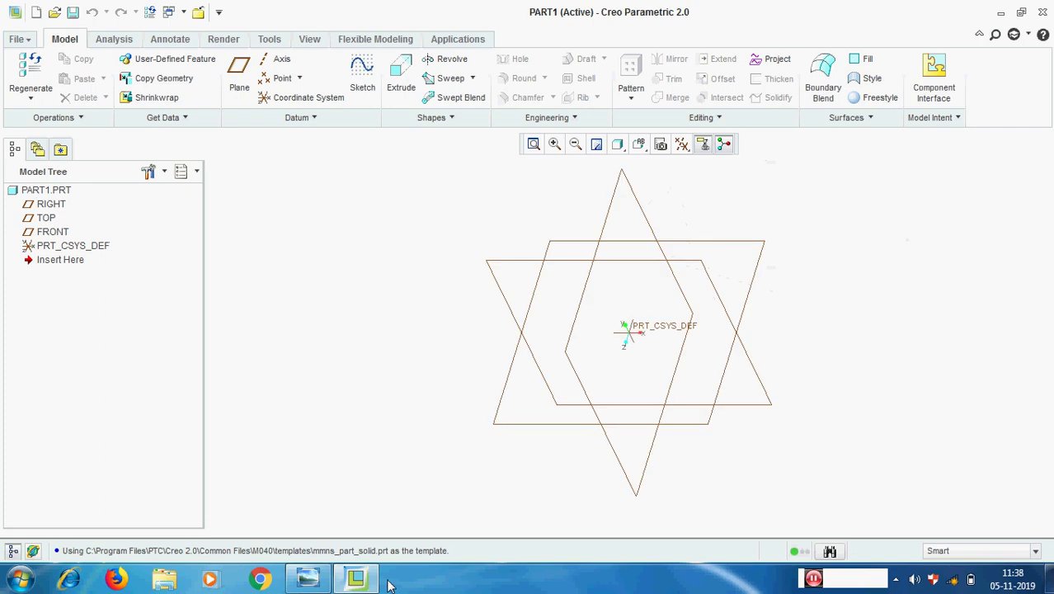
# Step: Switch to Windows Photo Viewer to read the Part 2 topic list, and return to the part in Creo Parametric
pyautogui.click(307, 501)
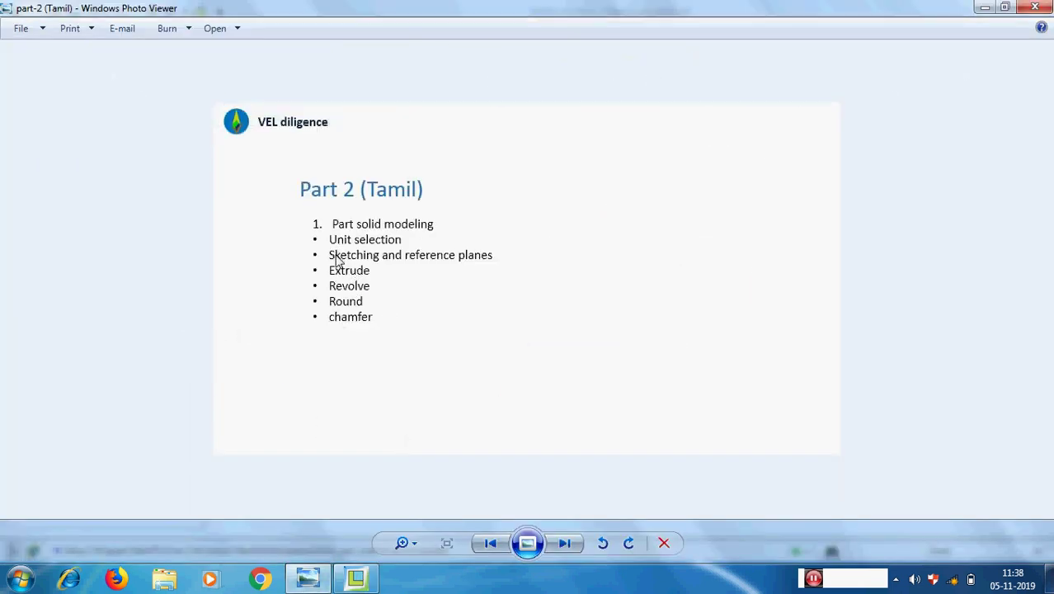
pyautogui.click(985, 9)
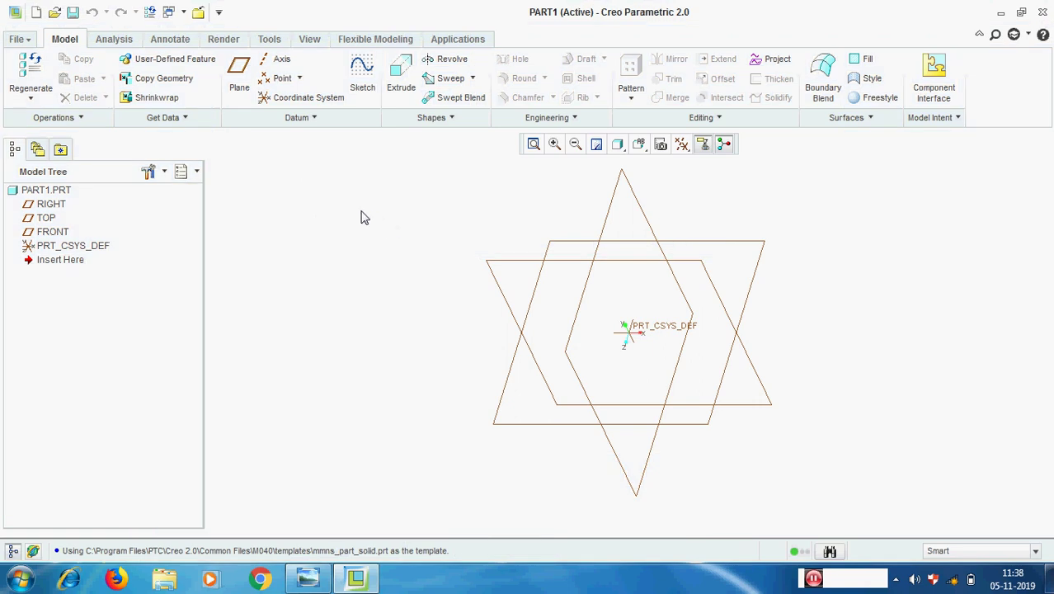
# Step: Start an Extrude and open its internal sketch on the FRONT plane, with the RIGHT plane as reference oriented Right
pyautogui.click(397, 72)
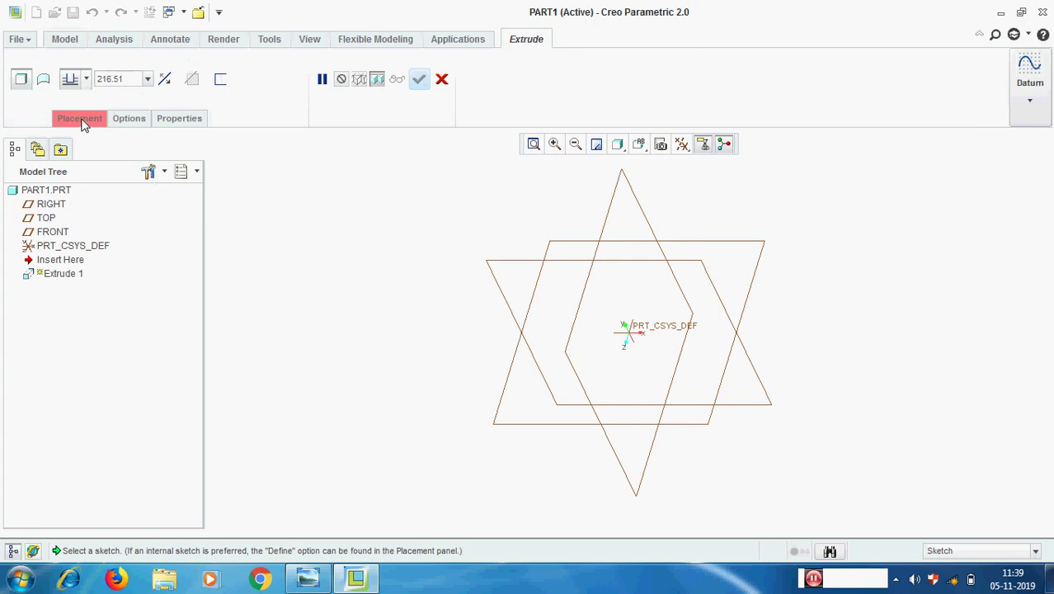
pyautogui.click(80, 119)
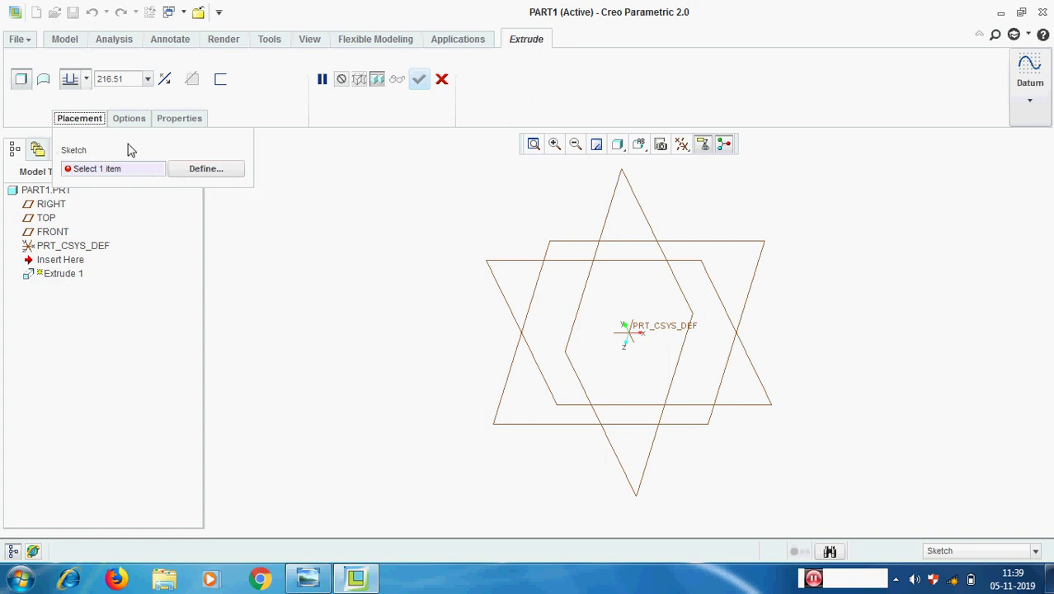
pyautogui.click(210, 168)
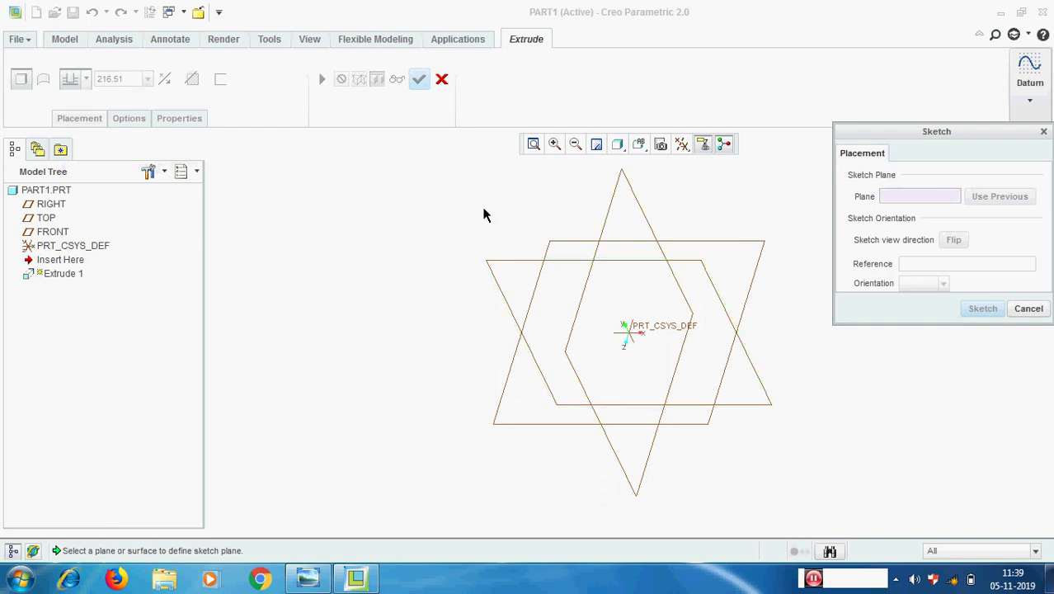
pyautogui.click(497, 267)
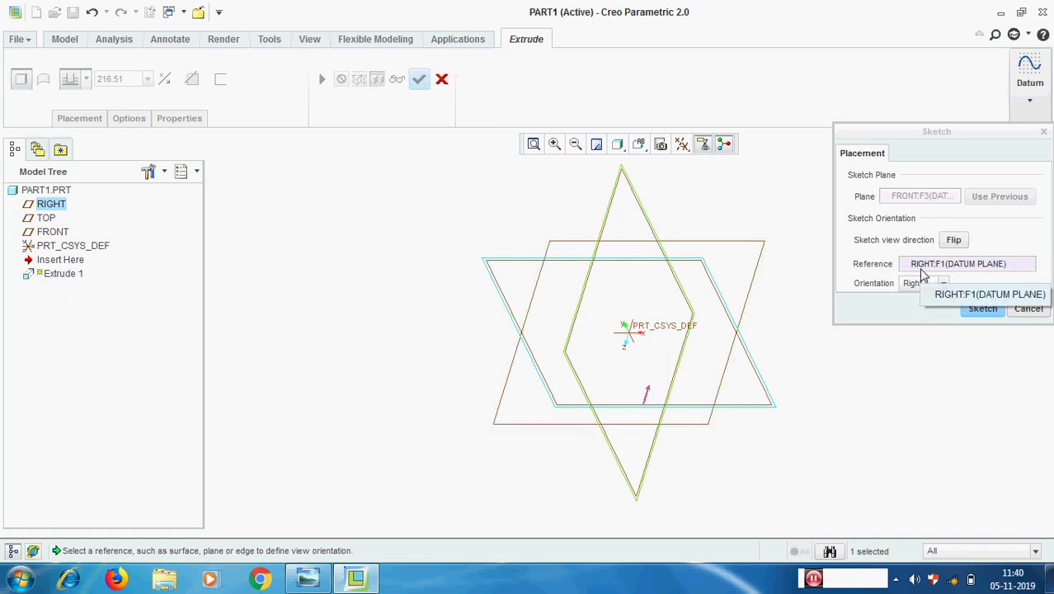
pyautogui.click(981, 308)
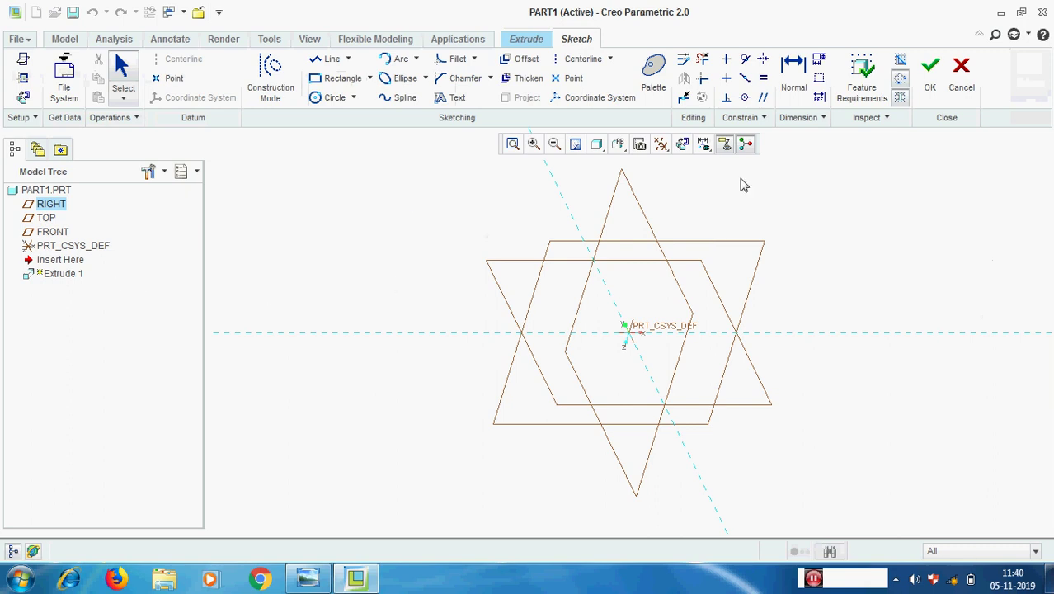
# Step: Review the section's sketch plane and orientation setup, and return to the sketch
pyautogui.click(24, 63)
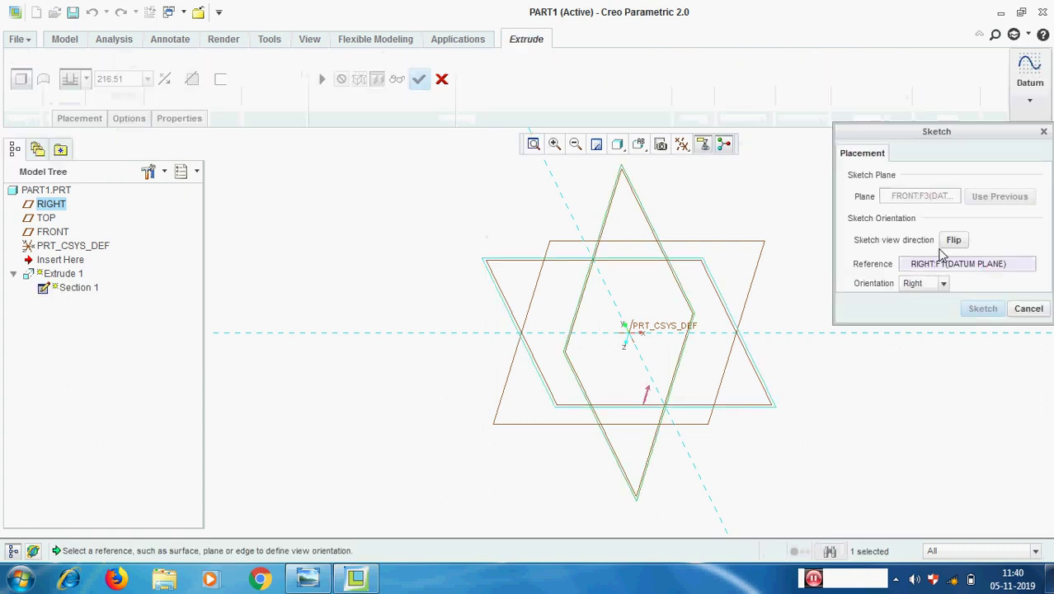
pyautogui.click(987, 310)
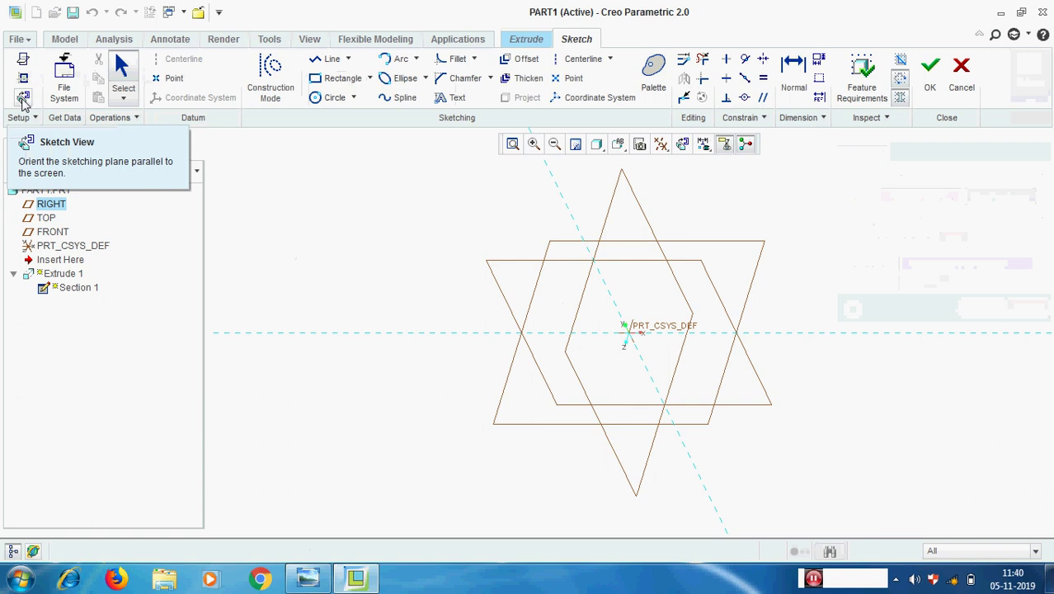
# Step: Orient the section's sketching plane parallel to the screen, rotate the view for inspection, and restore the parallel sketch view
pyautogui.click(22, 99)
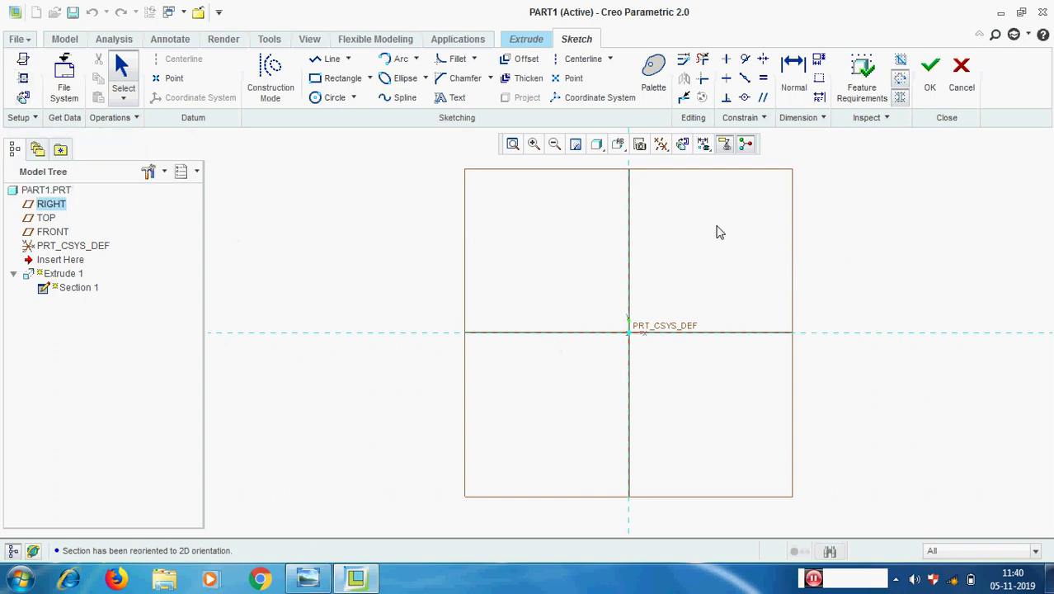
pyautogui.moveTo(808, 228)
pyautogui.mouseDown(button='middle')
pyautogui.moveTo(809, 259)
pyautogui.moveTo(826, 272)
pyautogui.mouseUp(button='middle')
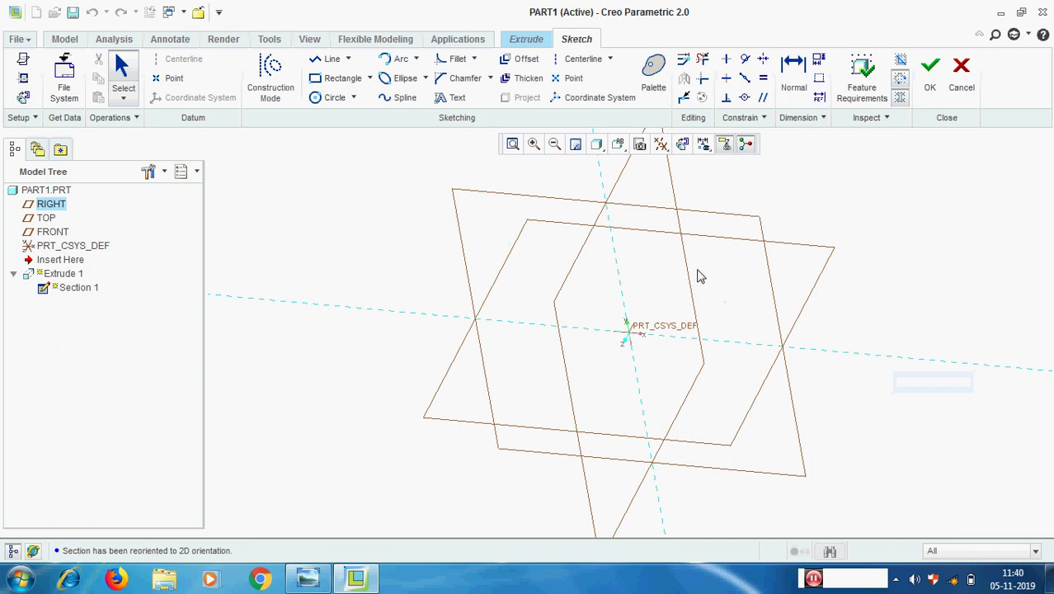
pyautogui.click(23, 96)
# Step: Delete the TOP plane from the section's references, decline sketching without it, and add TOP back as a reference
pyautogui.click(23, 77)
pyautogui.scroll(-1, 449, 377)
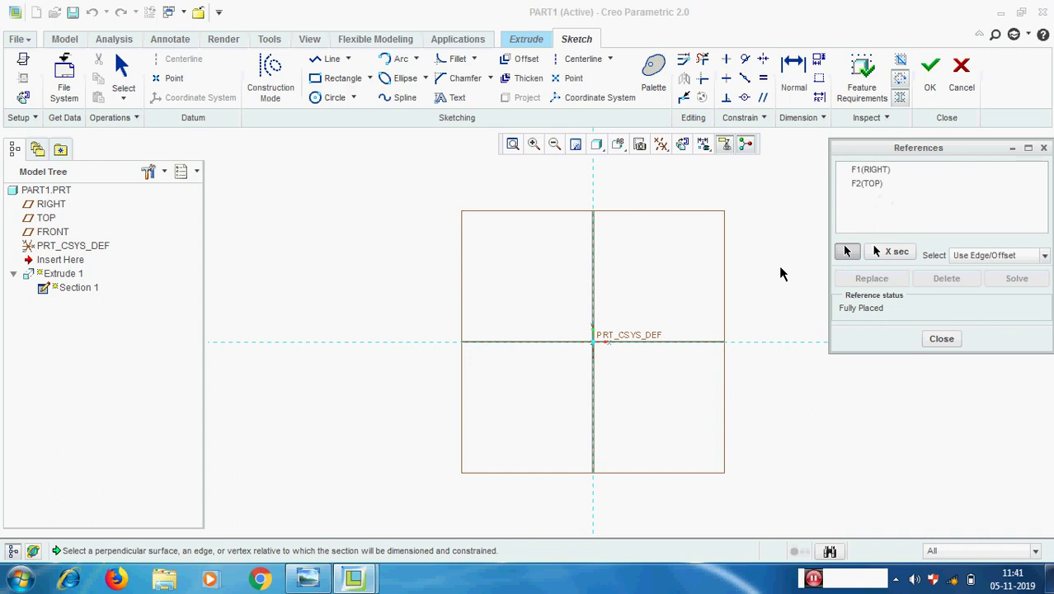
pyautogui.click(861, 184)
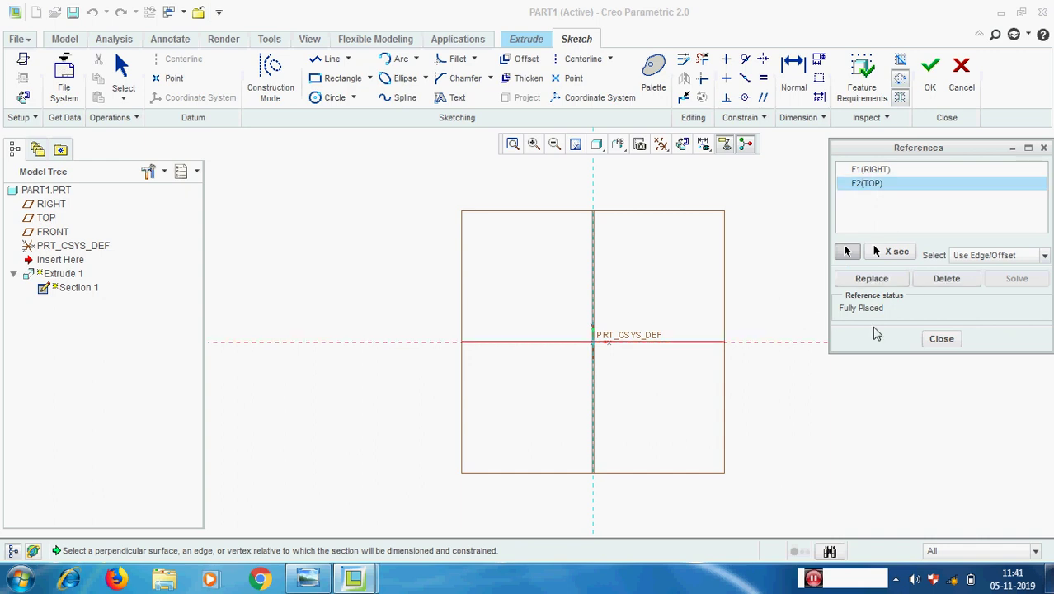
pyautogui.click(944, 280)
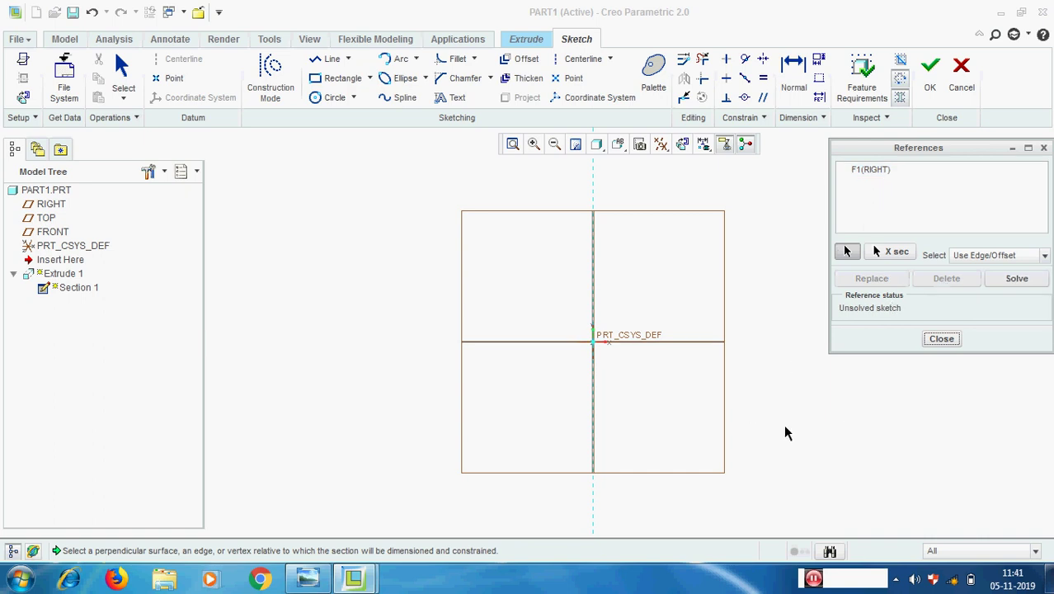
pyautogui.click(941, 338)
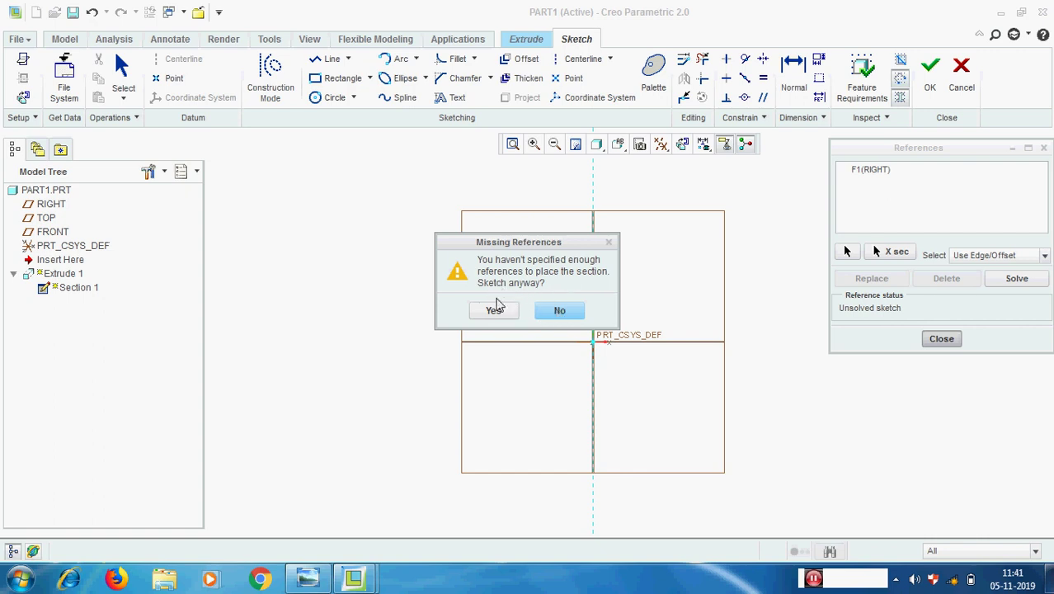
pyautogui.click(561, 311)
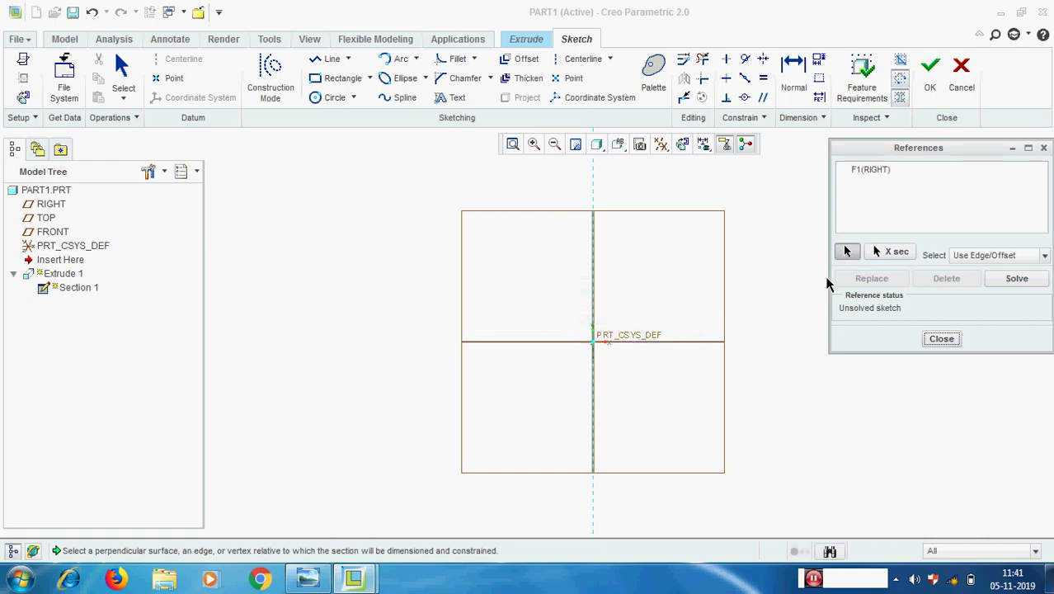
pyautogui.click(701, 342)
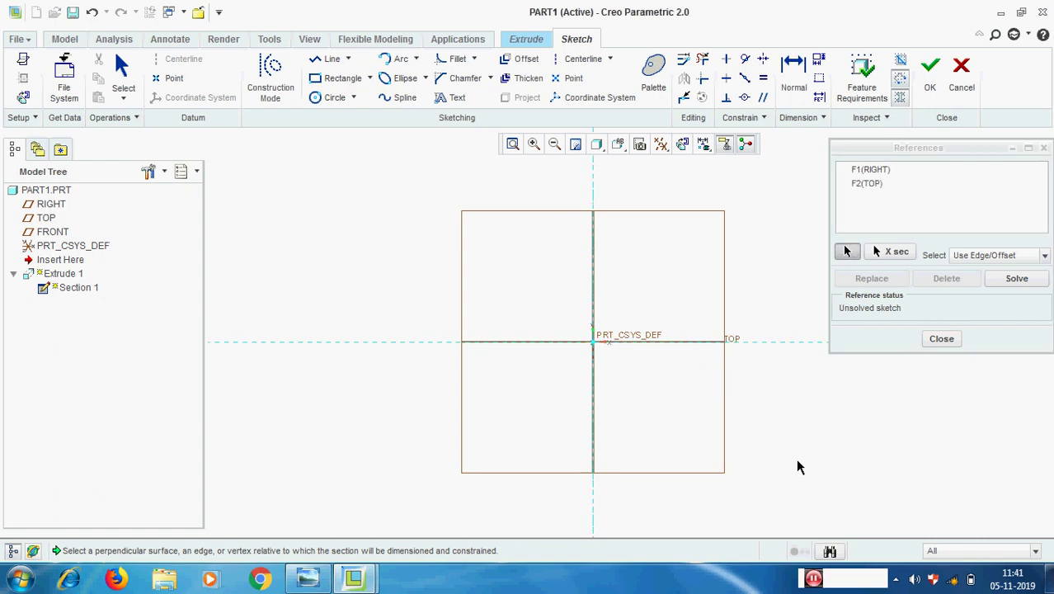
pyautogui.click(938, 338)
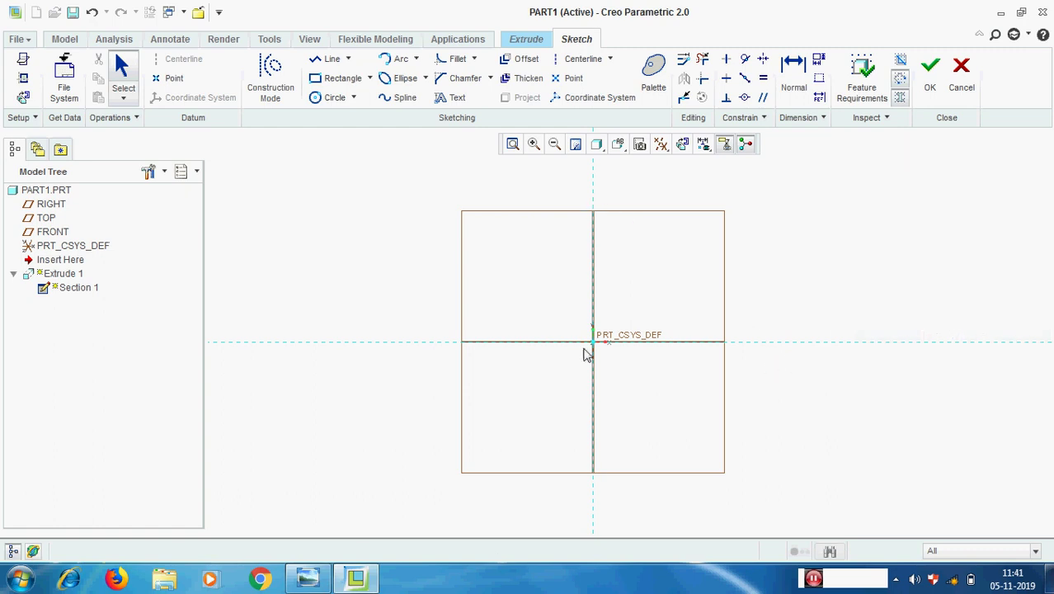
# Step: Sketch a corner rectangle about 331 mm wide and 121 mm high in the upper right quadrant, clear of both references
pyautogui.click(313, 79)
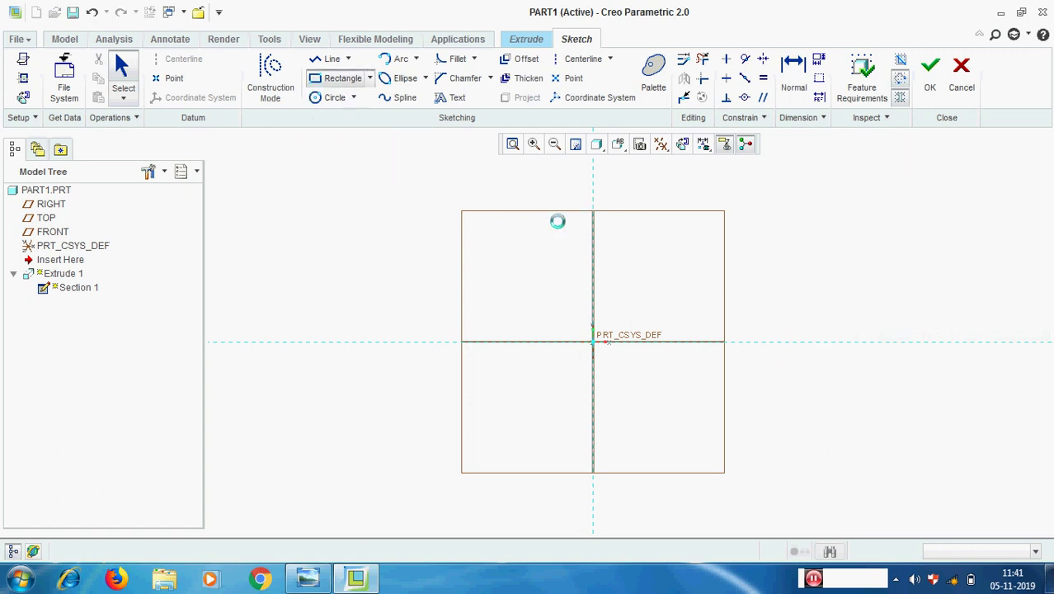
pyautogui.click(642, 285)
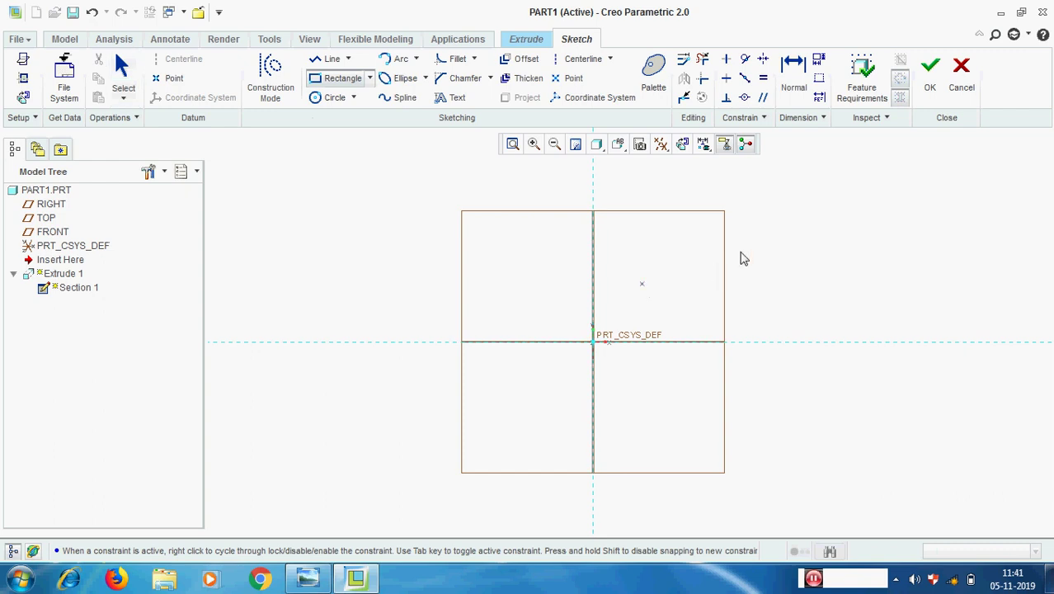
pyautogui.click(814, 222)
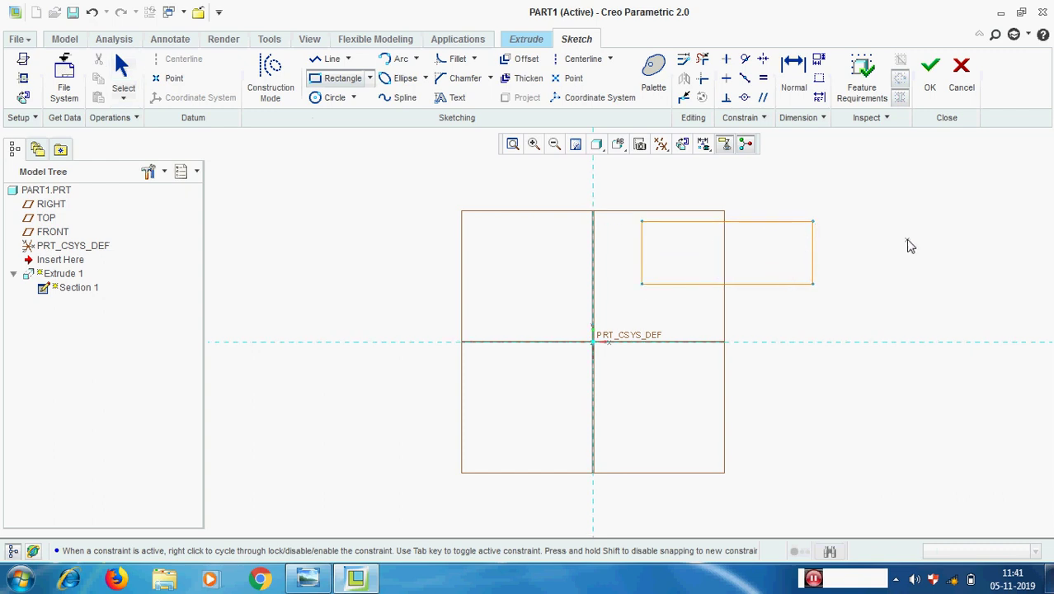
pyautogui.middleClick(908, 245)
# Step: Turn off the display of all datum axes, points, coordinate systems and planes
pyautogui.click(660, 145)
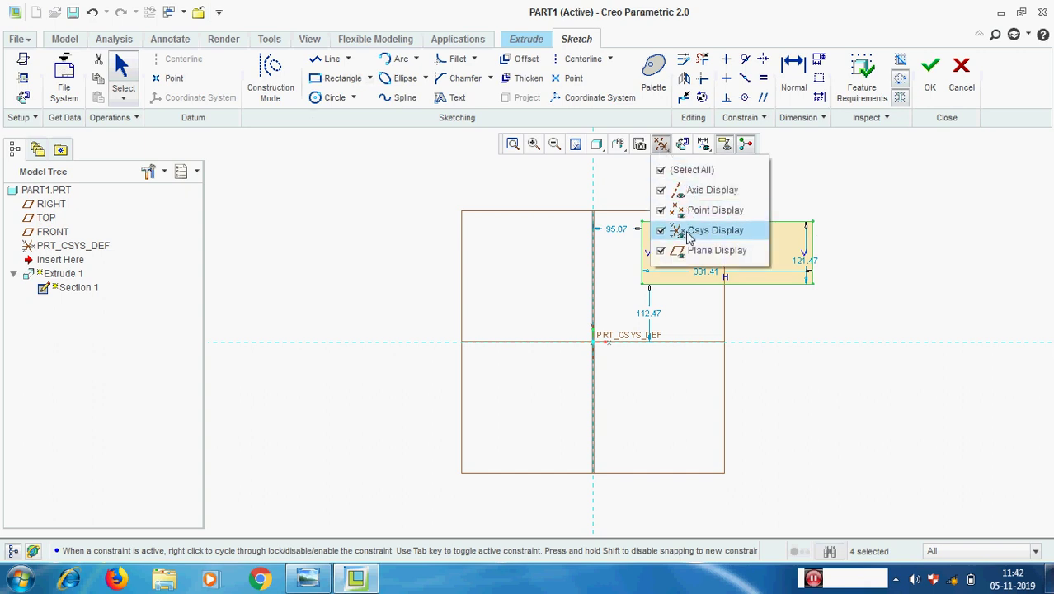
pyautogui.click(681, 171)
pyautogui.click(933, 218)
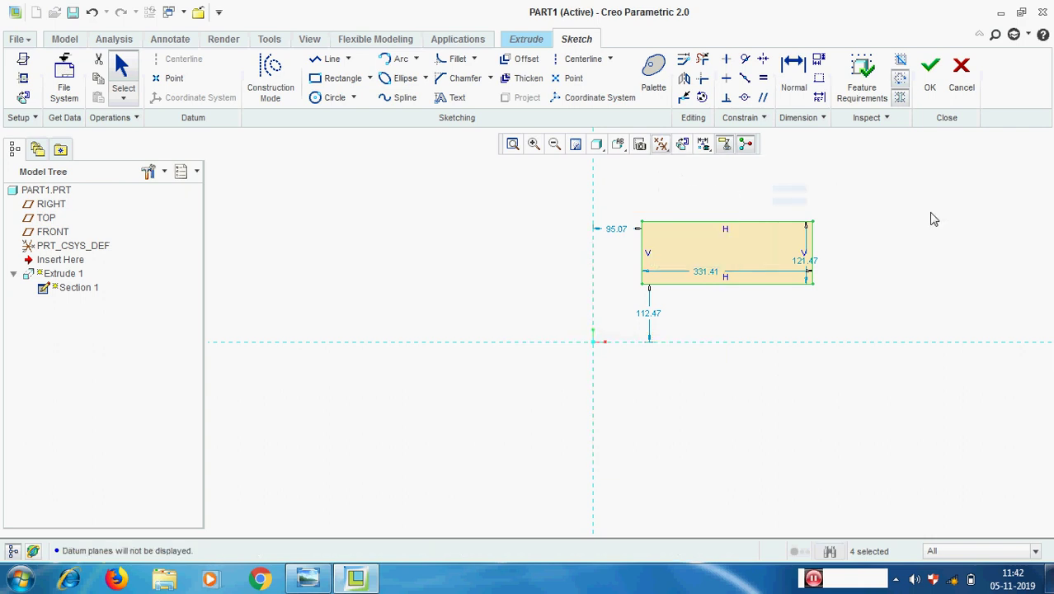
# Step: Turn on the coordinate system display to view it at the origin, and turn it off again
pyautogui.click(660, 144)
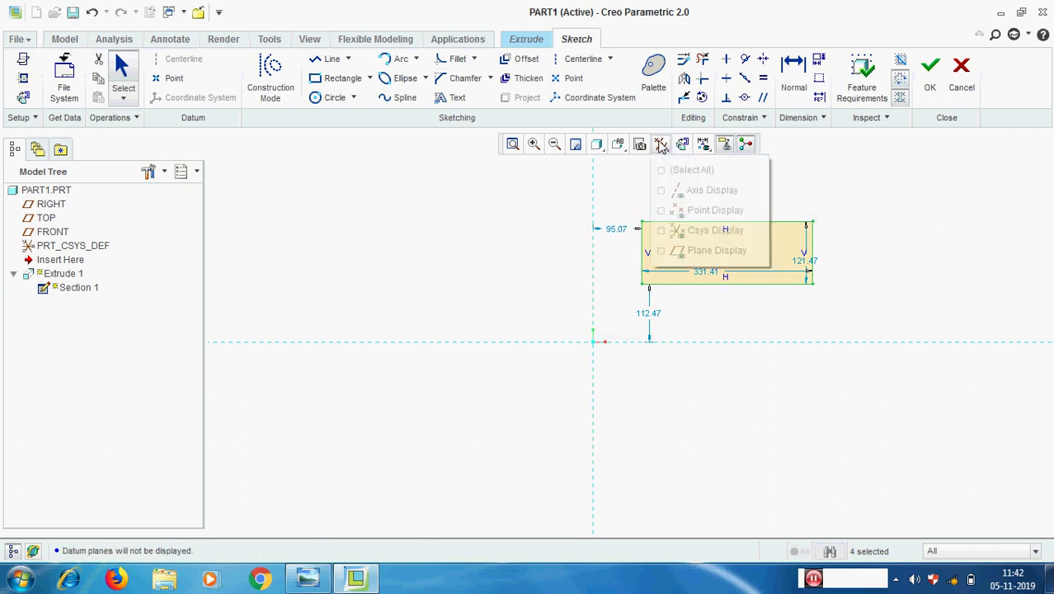
pyautogui.click(693, 231)
pyautogui.click(1001, 240)
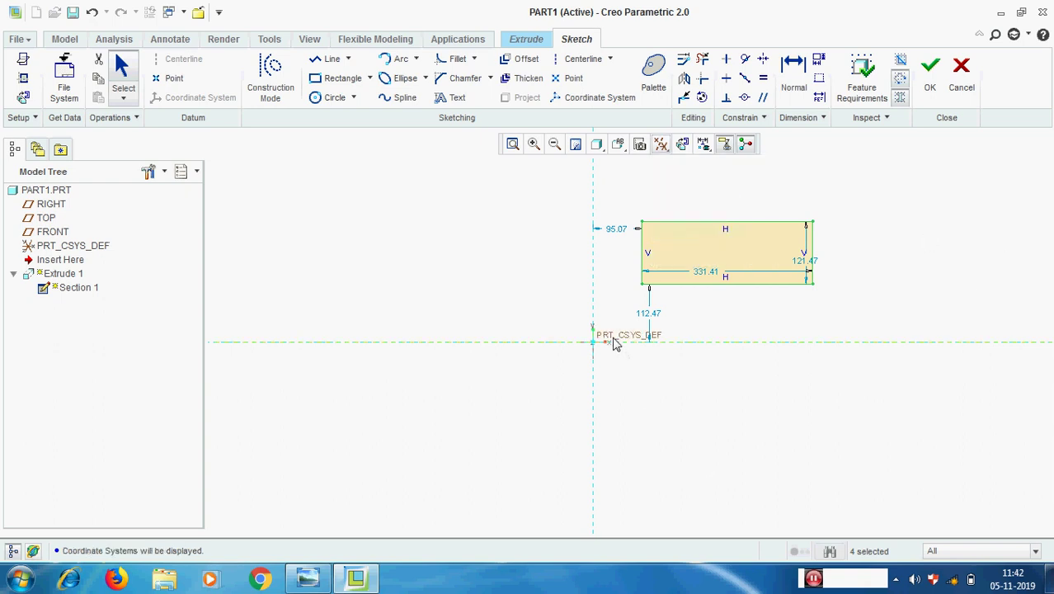
pyautogui.click(660, 145)
pyautogui.click(678, 232)
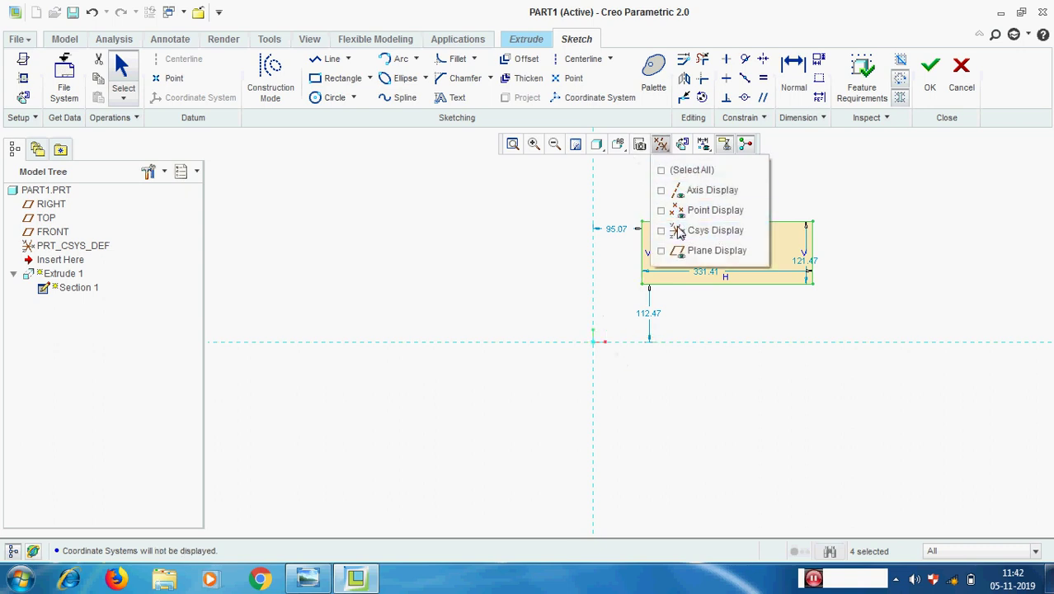
pyautogui.click(1027, 219)
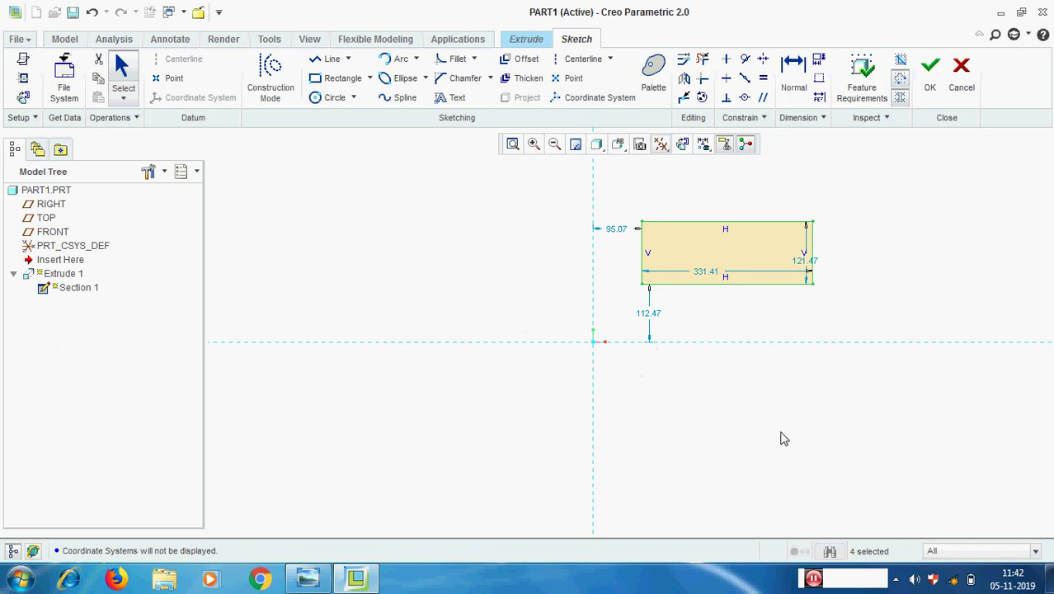
# Step: Dimension the rectangle's upper edge and set its width to 200 mm
pyautogui.scroll(-1, 591, 426)
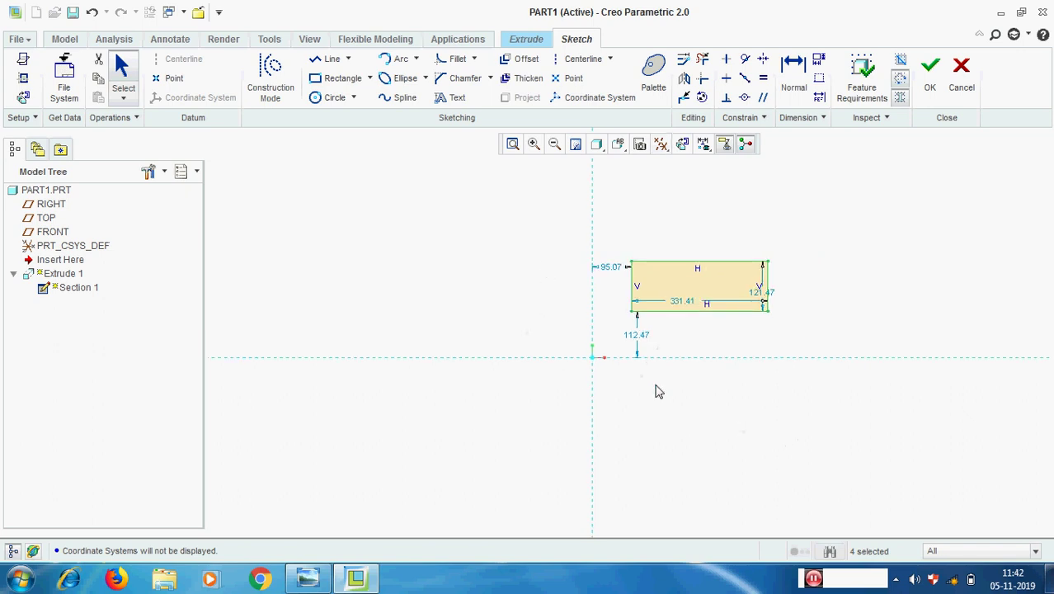
pyautogui.scroll(1, 660, 383)
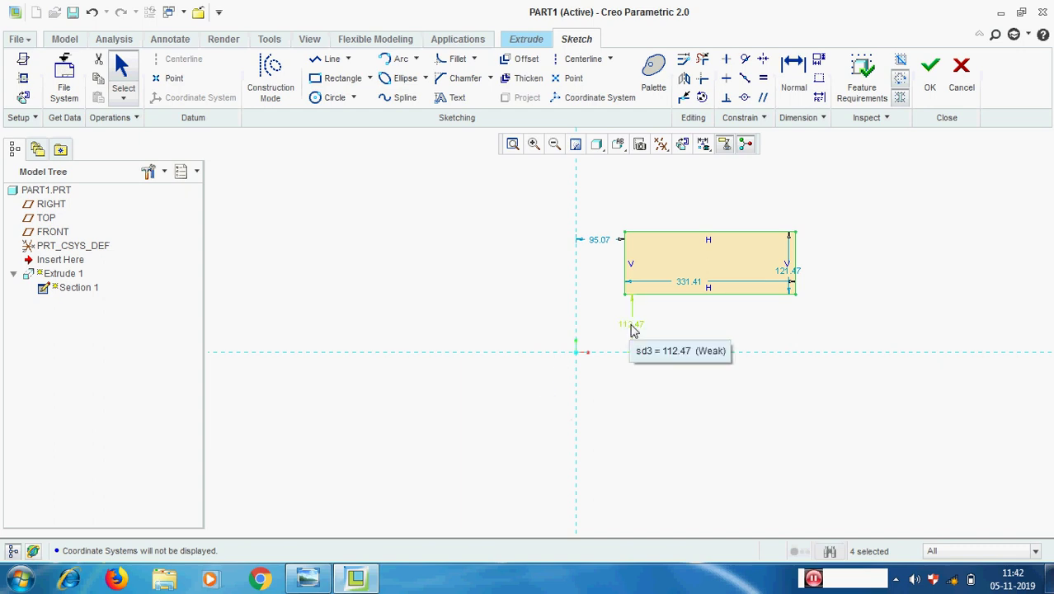
pyautogui.click(793, 66)
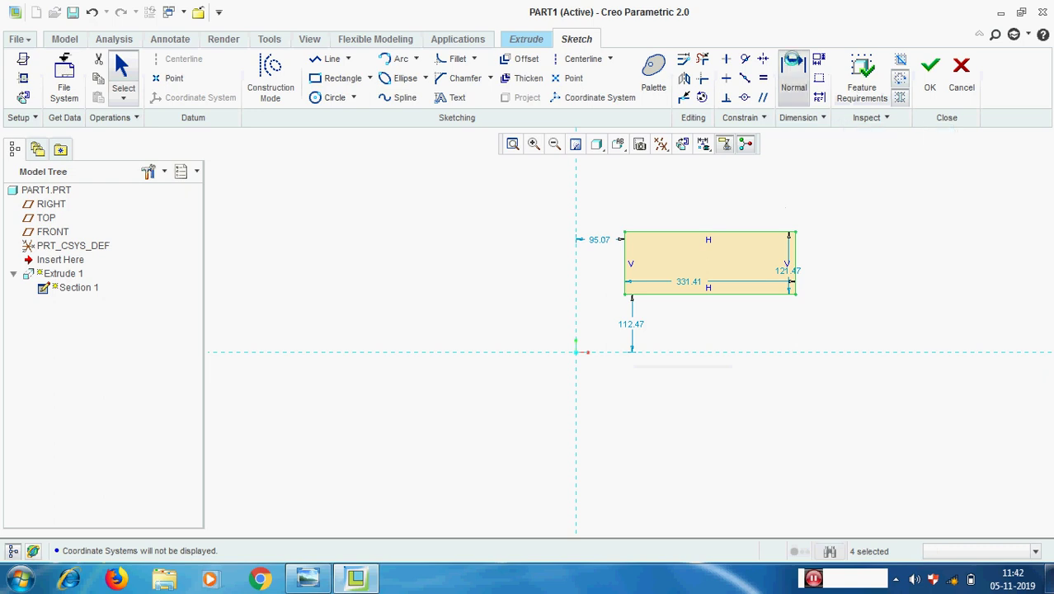
pyautogui.click(710, 231)
pyautogui.middleClick(715, 198)
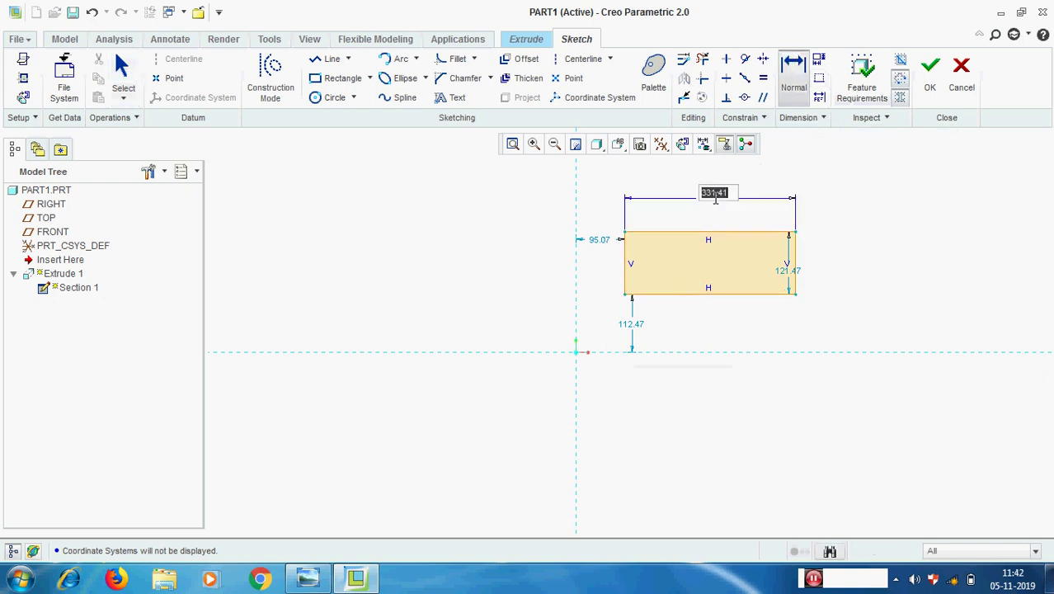
pyautogui.write('200')
pyautogui.press('Return')
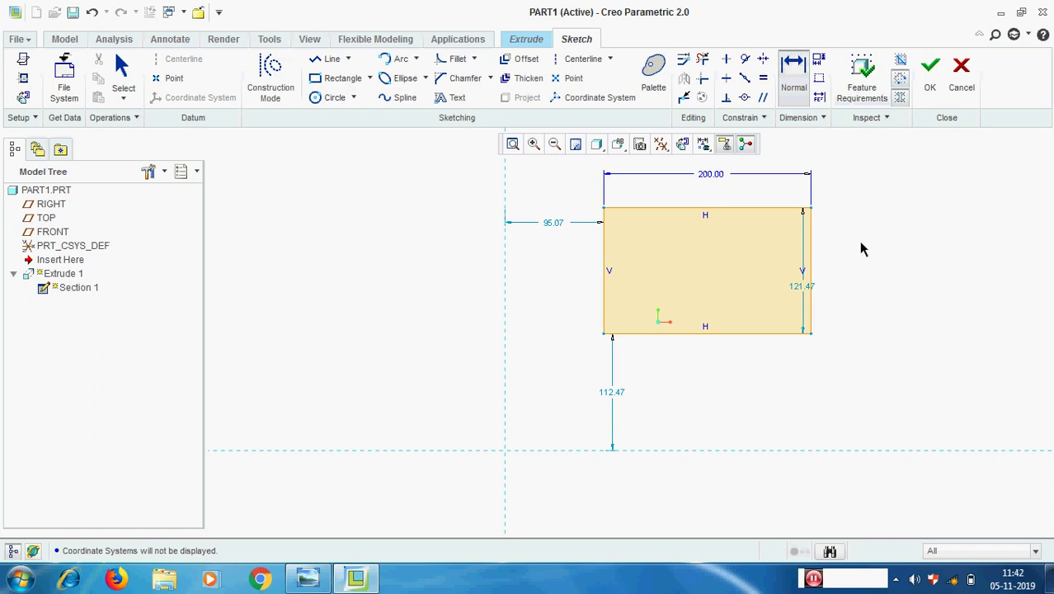
# Step: Dimension the rectangle's right-hand edge and set its height to 100 mm
pyautogui.click(812, 247)
pyautogui.middleClick(866, 258)
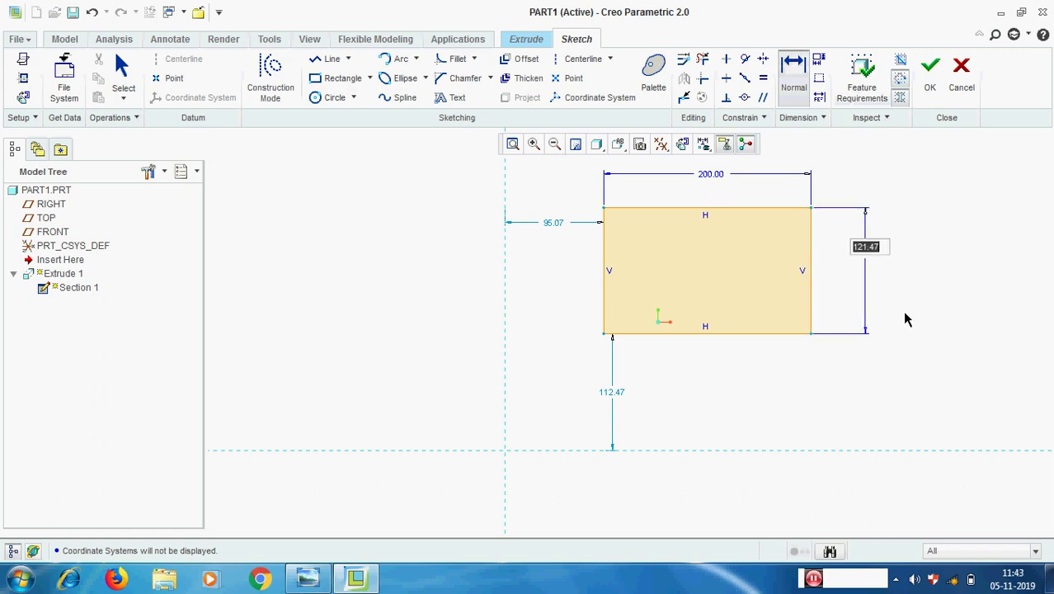
pyautogui.write('100')
pyautogui.press('Return')
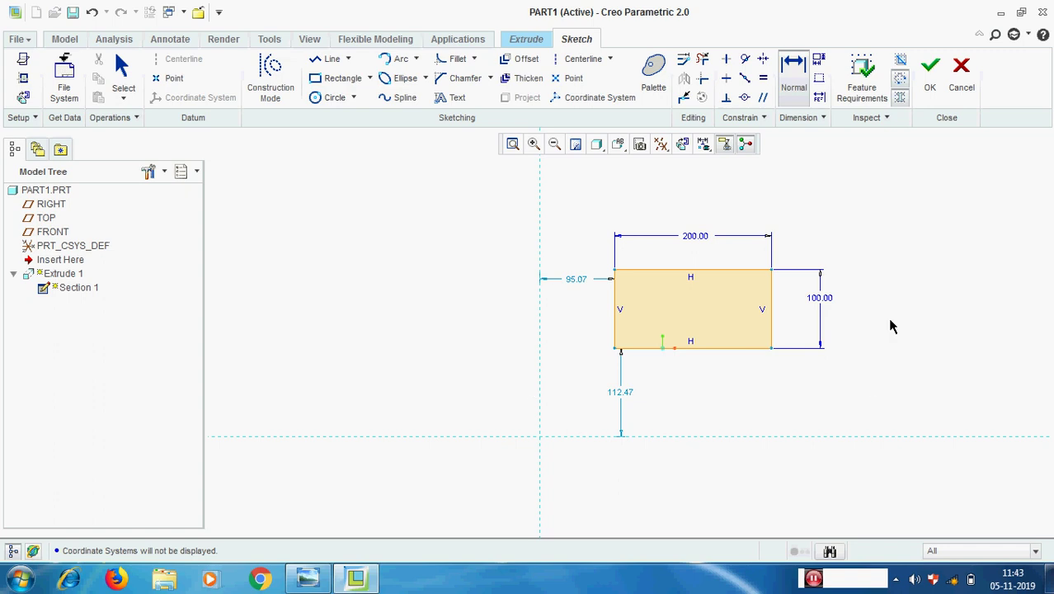
# Step: Change the rectangle's height dimension to 110 mm, and set it back to 100 mm
pyautogui.doubleClick(820, 297)
pyautogui.write('110')
pyautogui.press('Return')
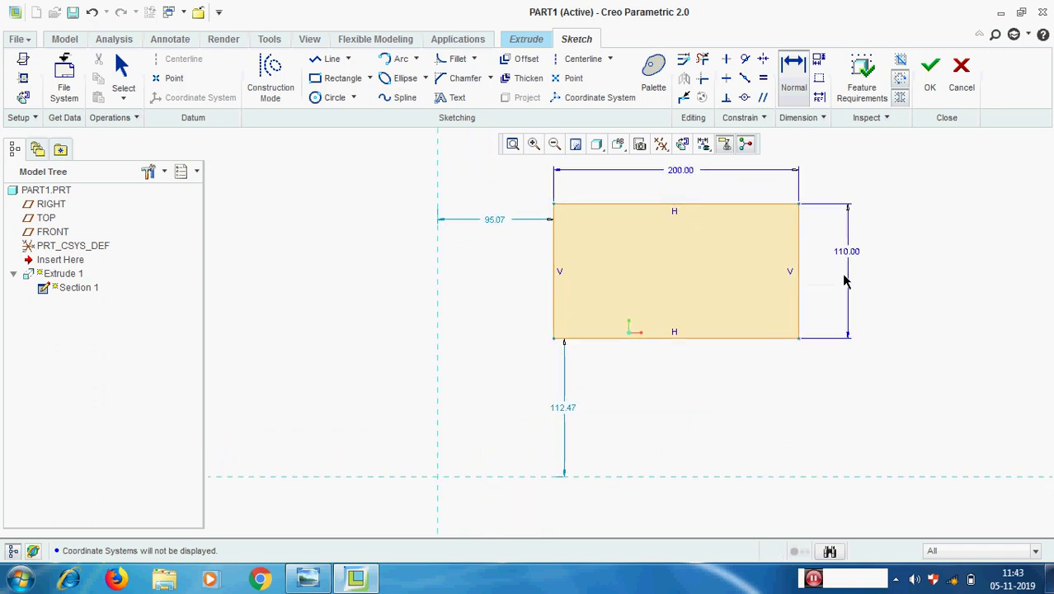
pyautogui.doubleClick(846, 251)
pyautogui.write('100')
pyautogui.press('Return')
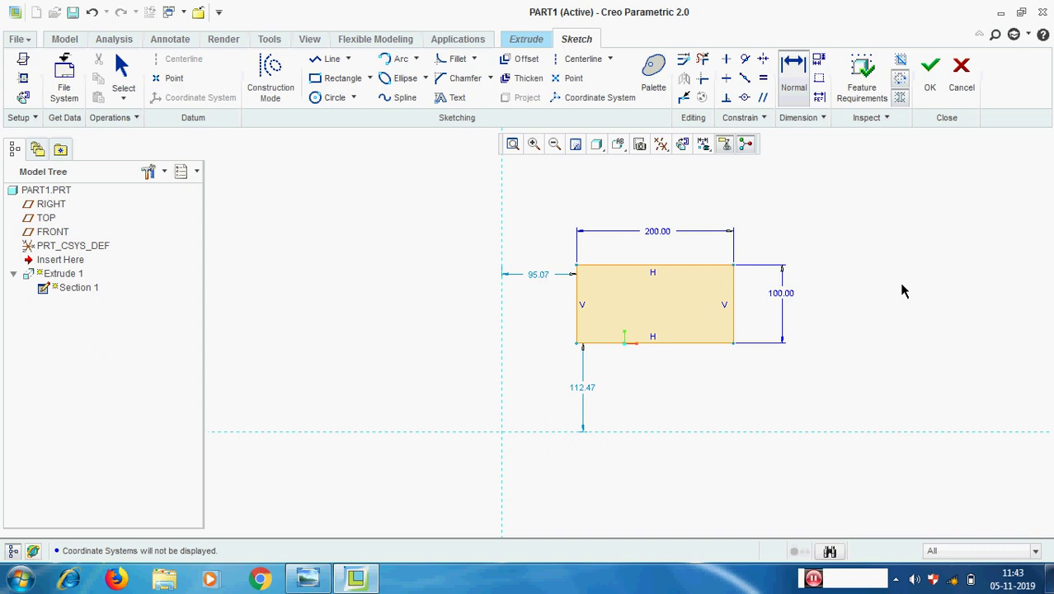
# Step: Collect the rectangle's two offsets, width and height in Modify Dimensions, and enlarge the dialog to show all four
pyautogui.click(684, 66)
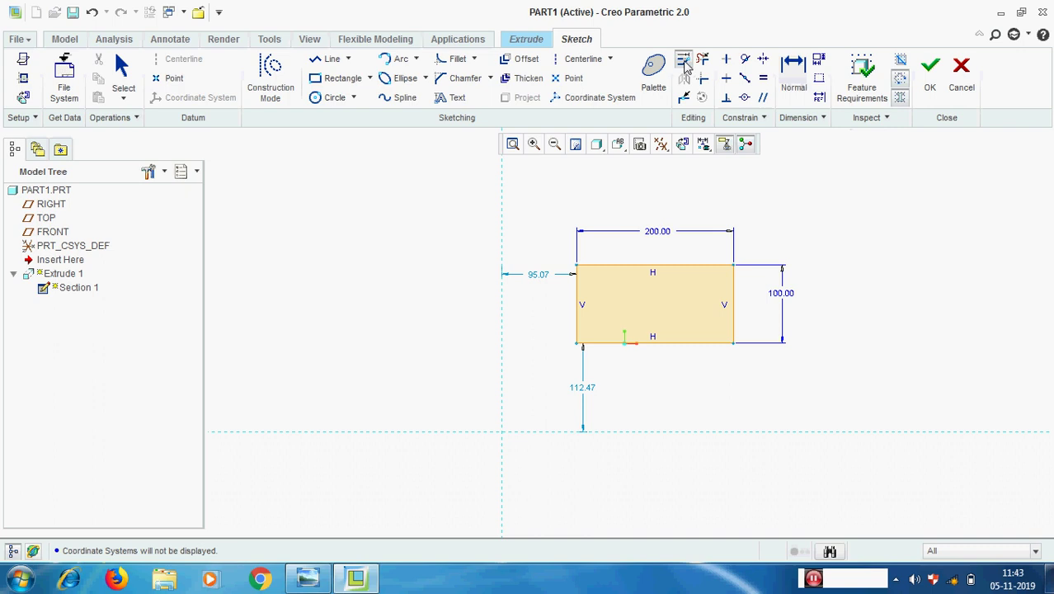
pyautogui.click(540, 275)
pyautogui.click(584, 388)
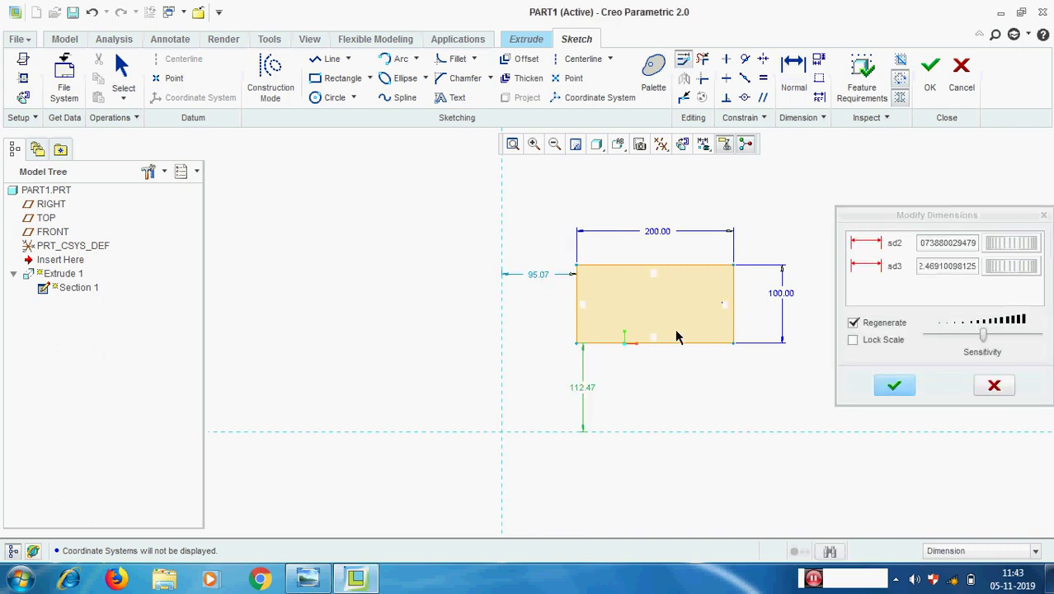
pyautogui.click(659, 234)
pyautogui.click(787, 295)
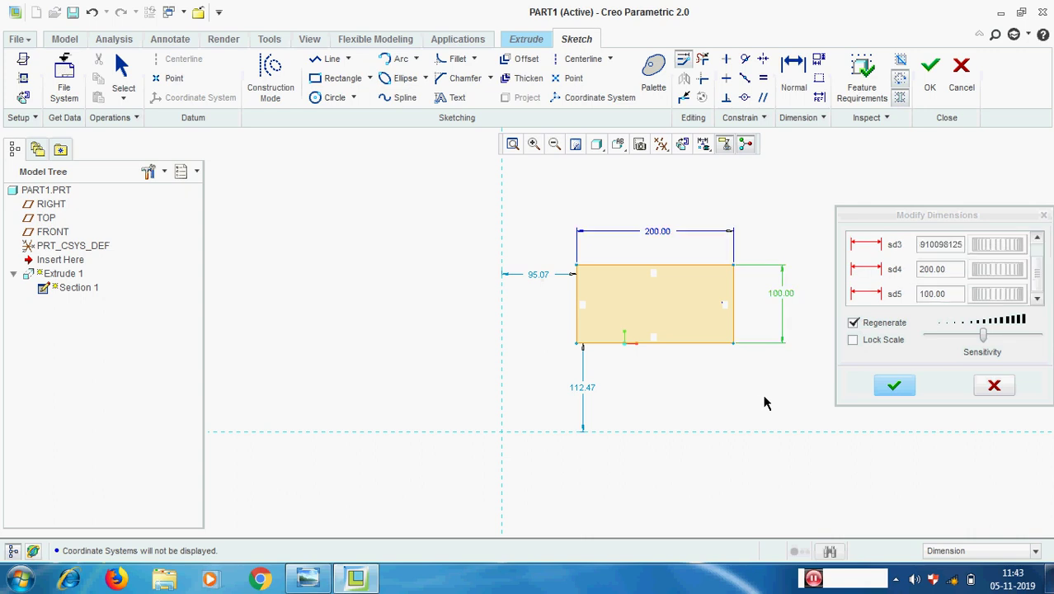
pyautogui.moveTo(993, 216); pyautogui.dragTo(972, 159)
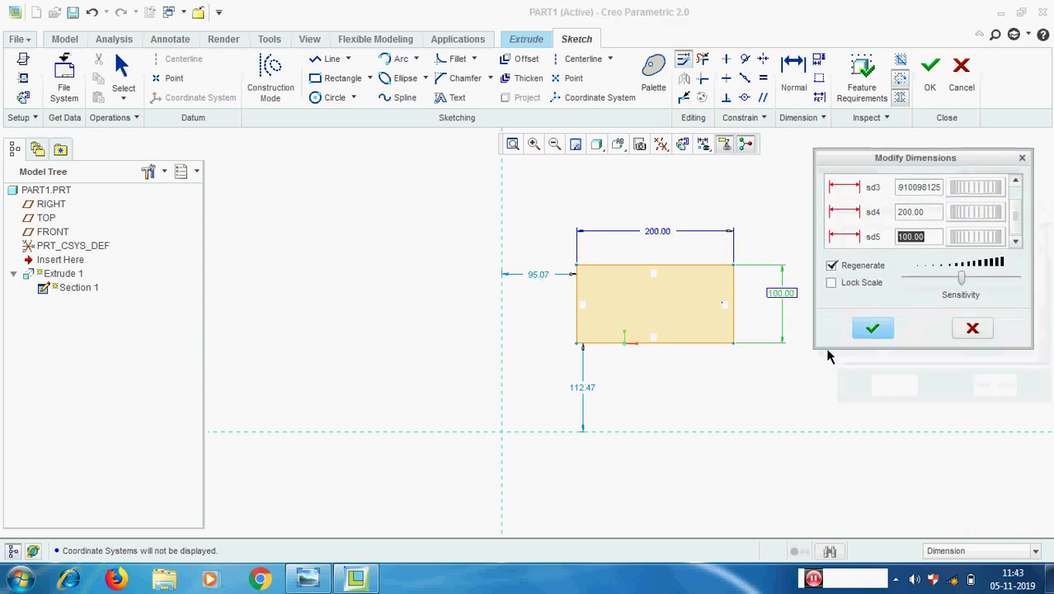
pyautogui.moveTo(818, 345); pyautogui.dragTo(814, 430)
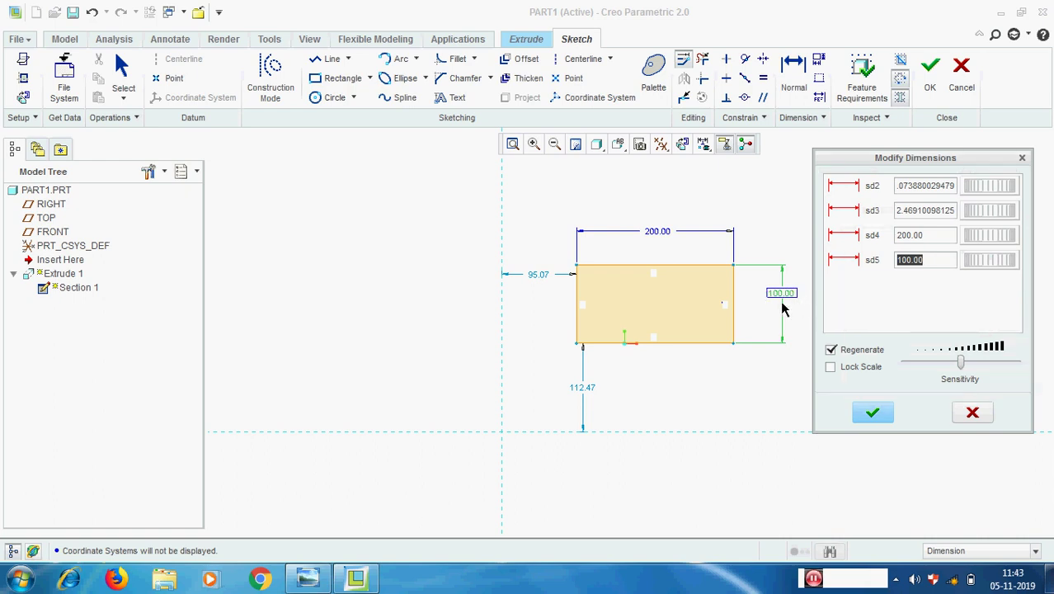
# Step: Set the rectangle's vertical offset to 100 mm and its horizontal offset to 50 mm in Modify Dimensions
pyautogui.click(935, 212)
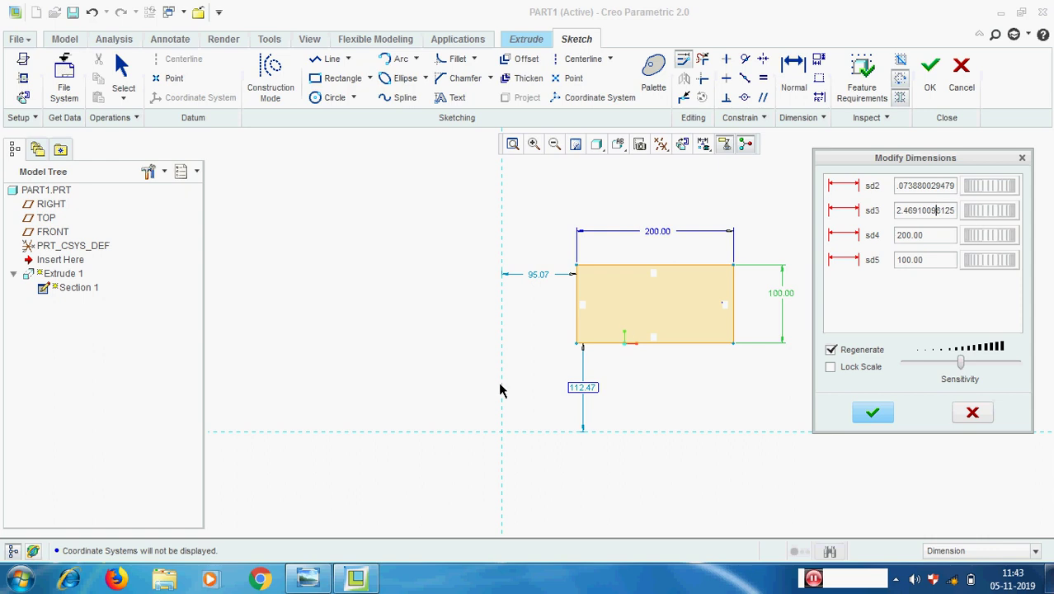
pyautogui.doubleClick(941, 210)
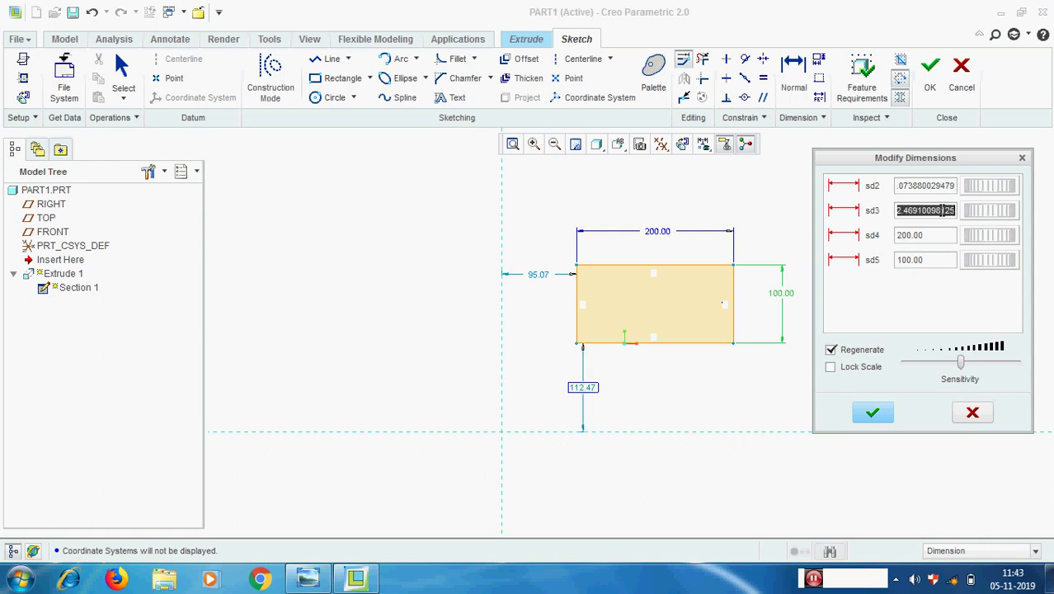
pyautogui.write('1')
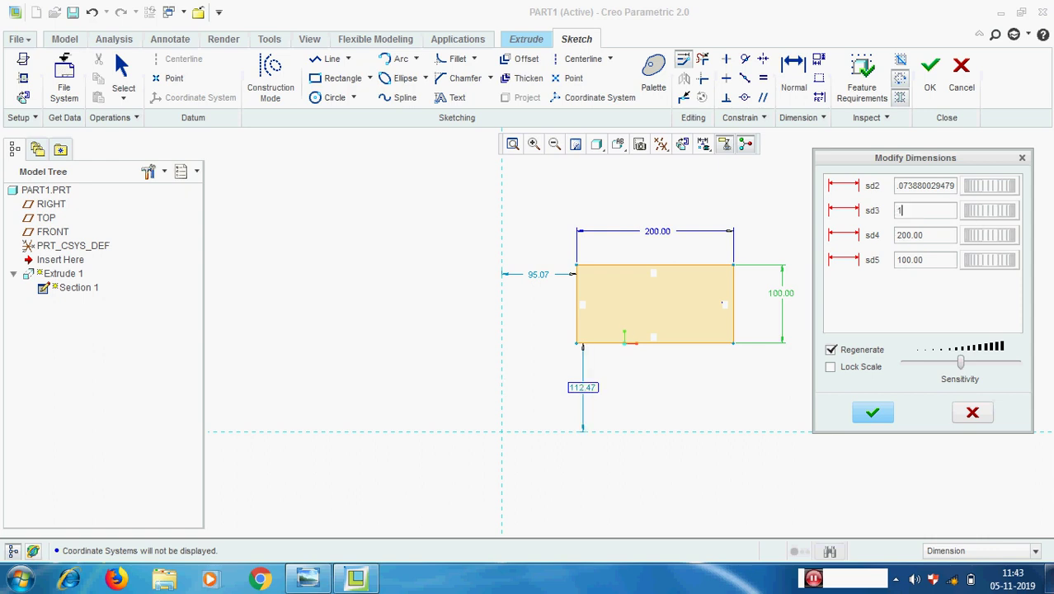
pyautogui.write('00')
pyautogui.press('Return')
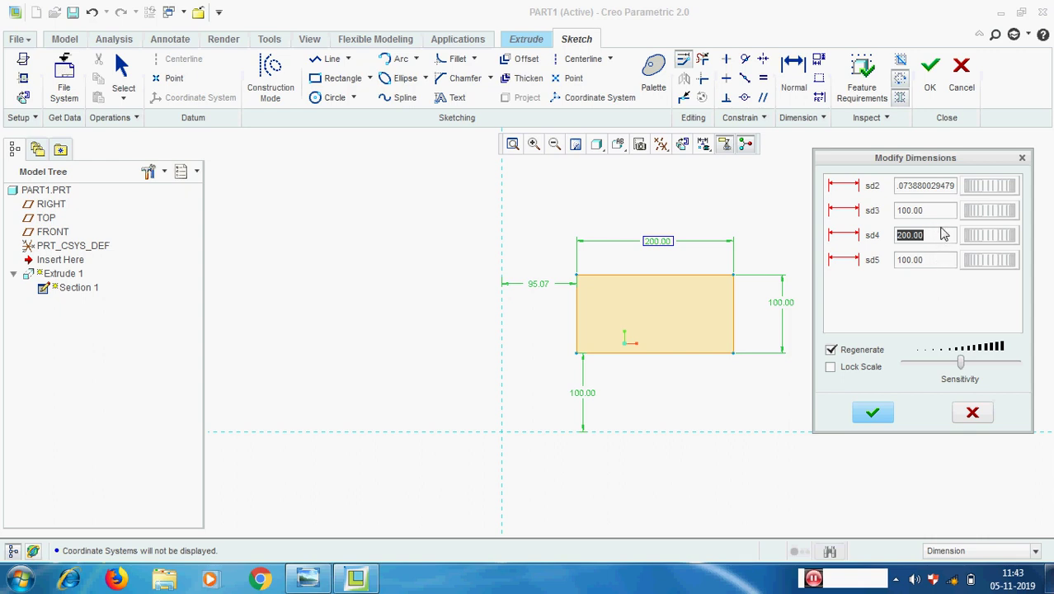
pyautogui.click(933, 187)
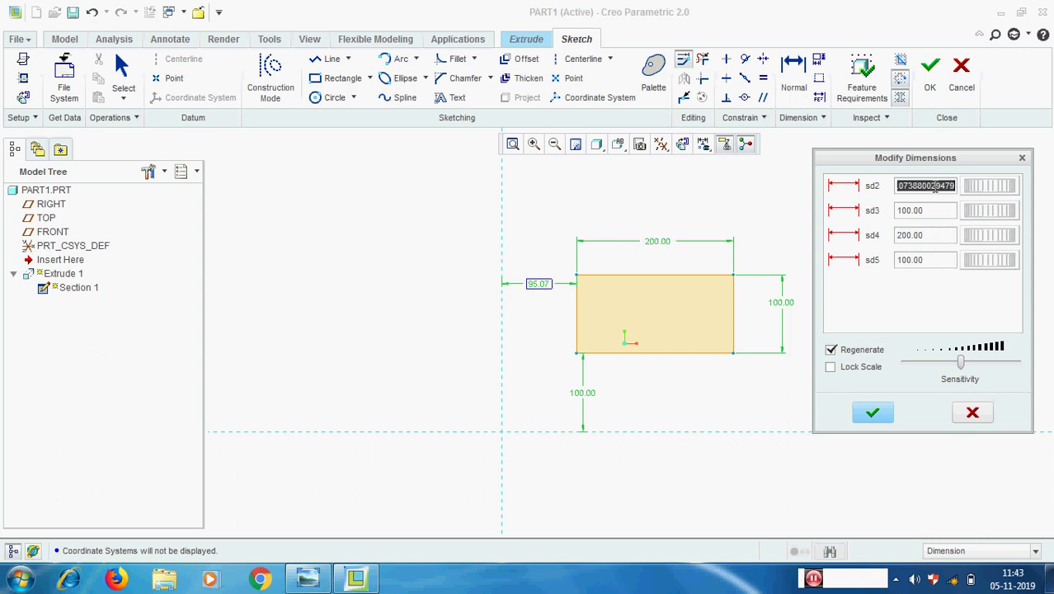
pyautogui.write('50')
pyautogui.press('Return')
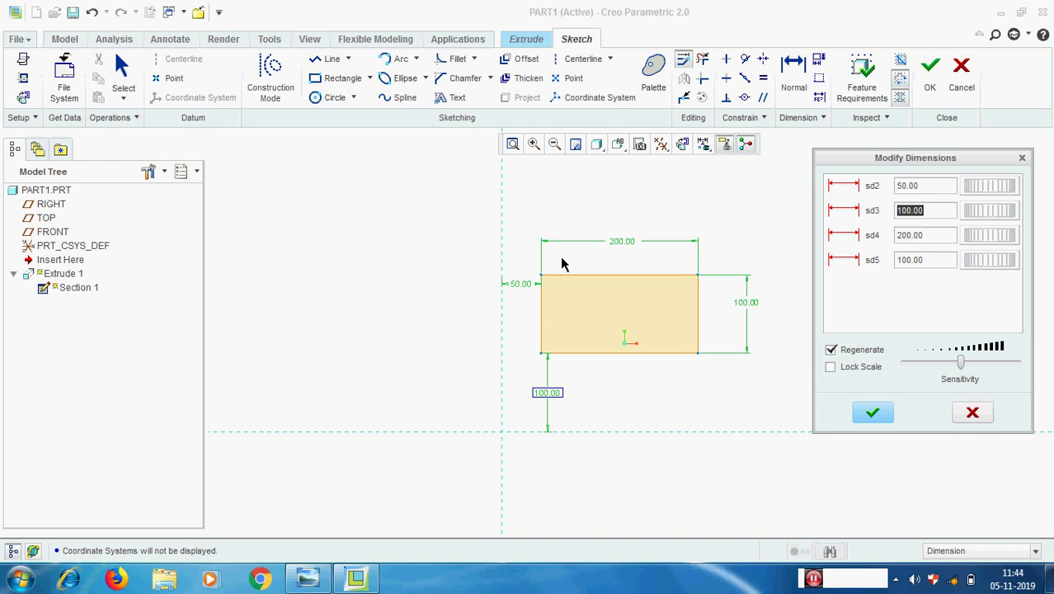
# Step: Turn off automatic regeneration and set the rectangle's horizontal offset to 75 mm and vertical offset to 125 mm
pyautogui.click(831, 350)
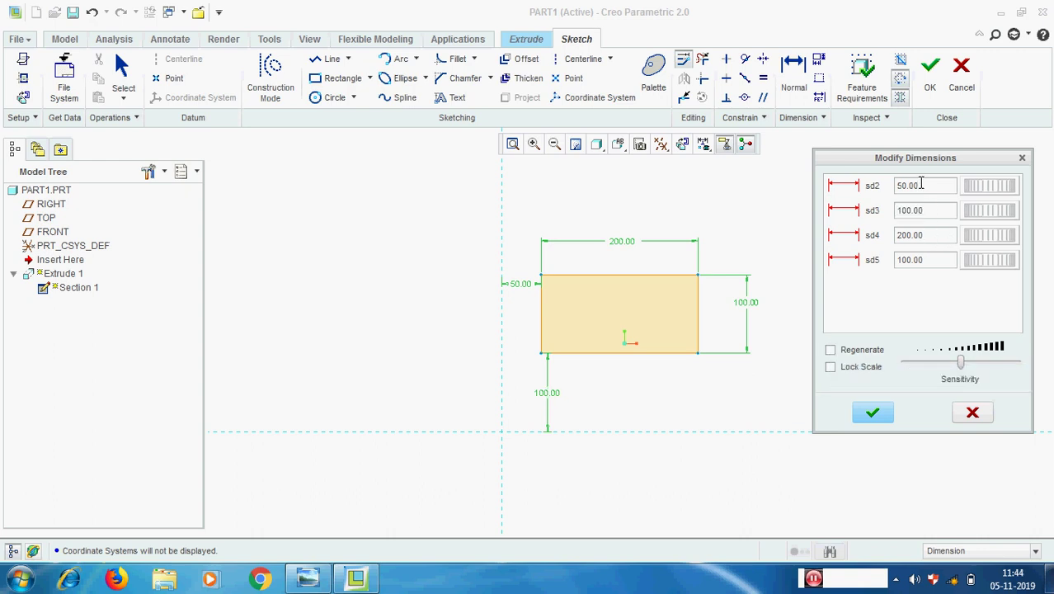
pyautogui.click(922, 186)
pyautogui.write('75')
pyautogui.press('Tab')
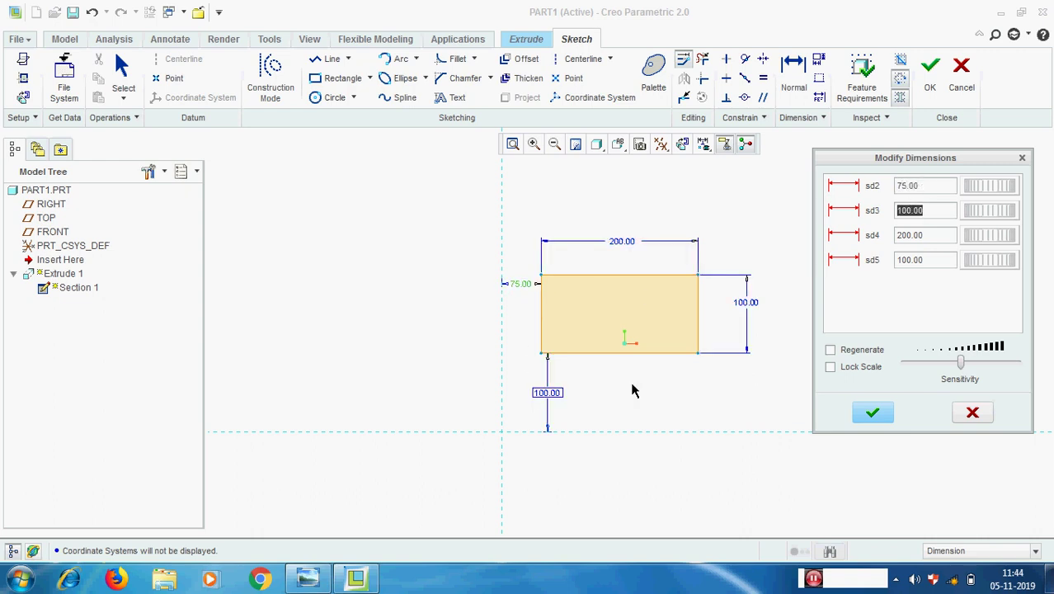
pyautogui.doubleClick(931, 211)
pyautogui.write('125')
pyautogui.press('Tab')
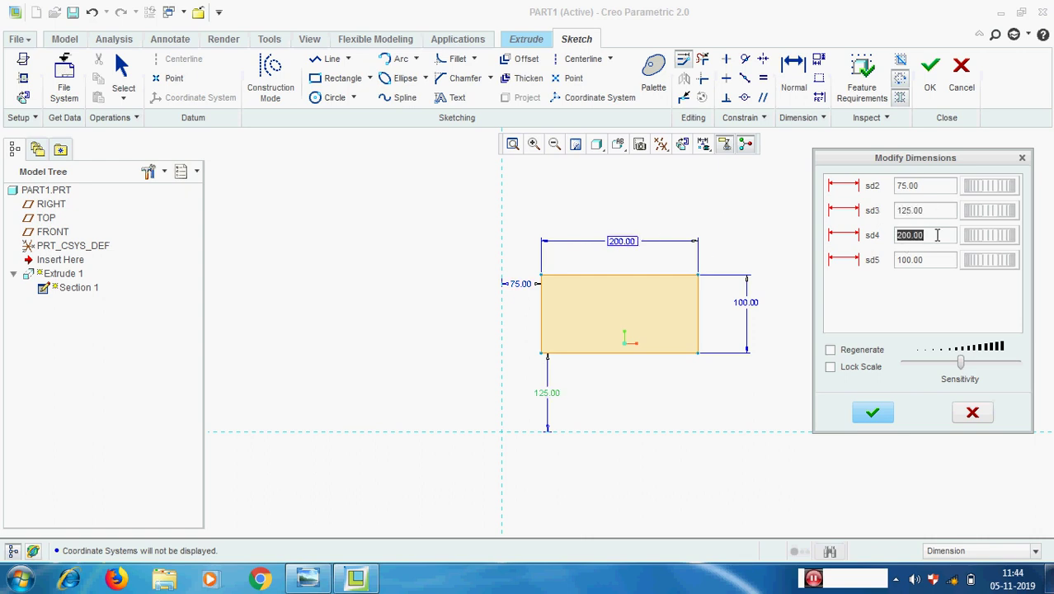
# Step: Set the rectangle's width to 250 mm and height to 125 mm, regenerate the section and finish the sketch
pyautogui.write('250')
pyautogui.press('Tab')
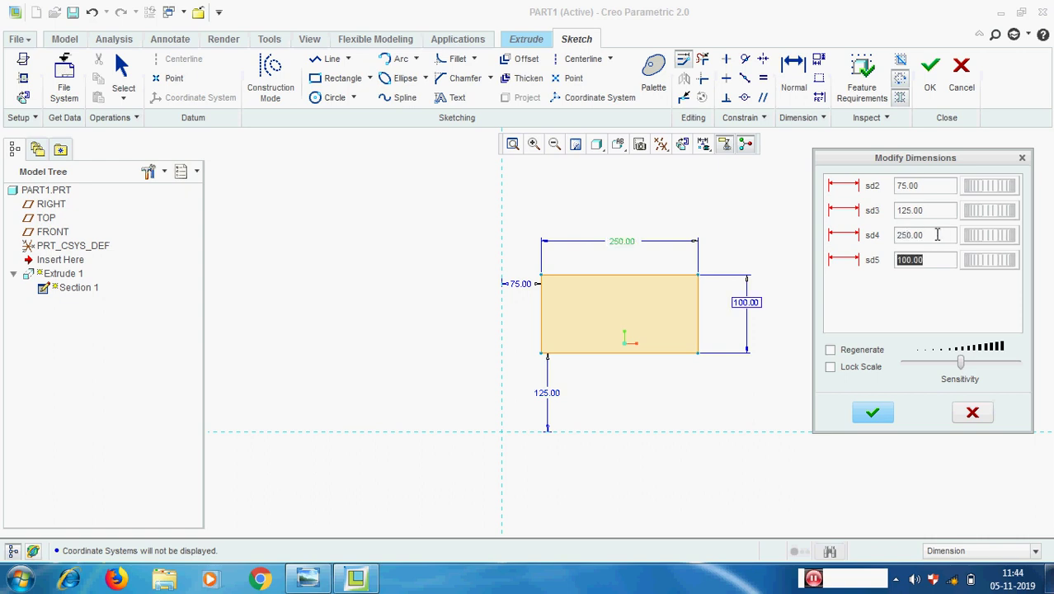
pyautogui.write('125')
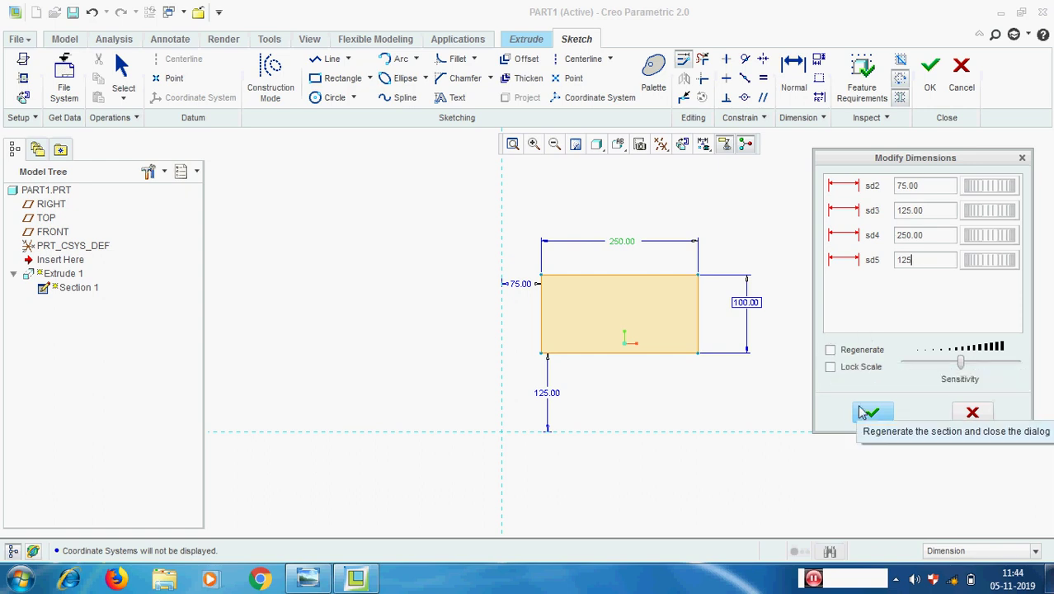
pyautogui.click(830, 349)
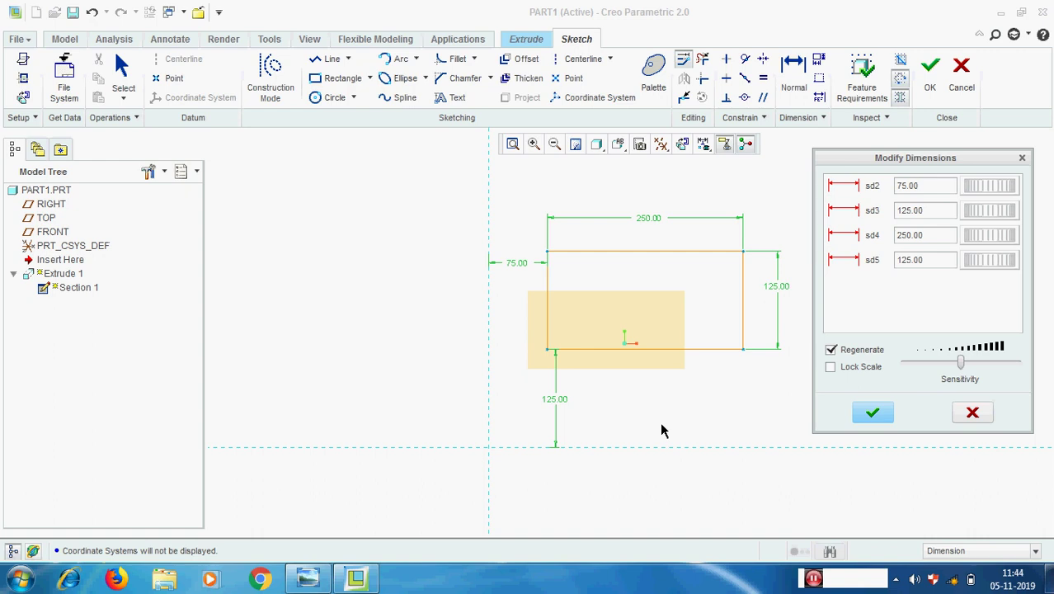
pyautogui.click(879, 419)
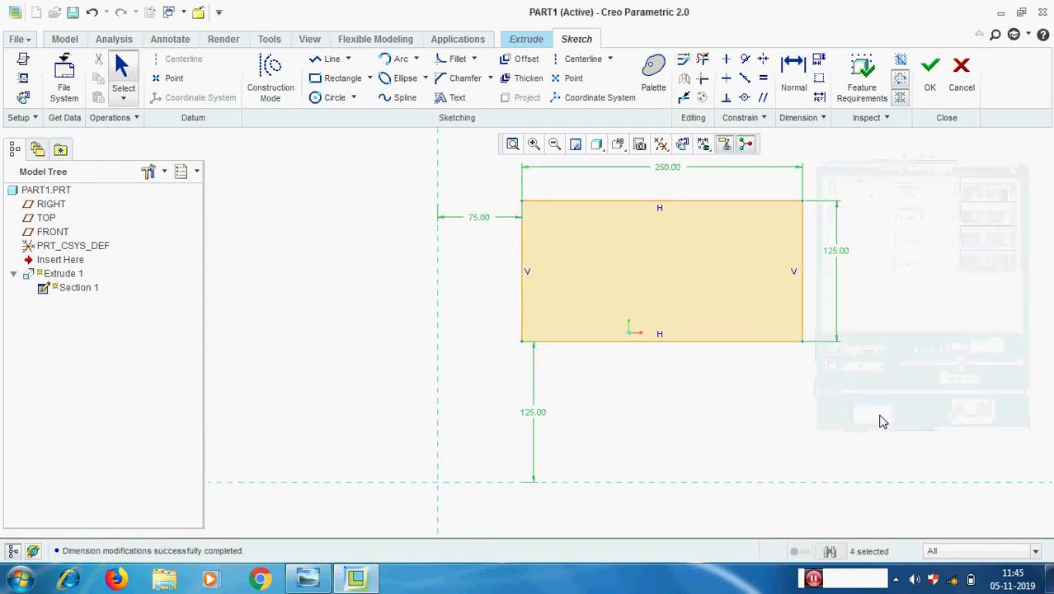
pyautogui.click(930, 75)
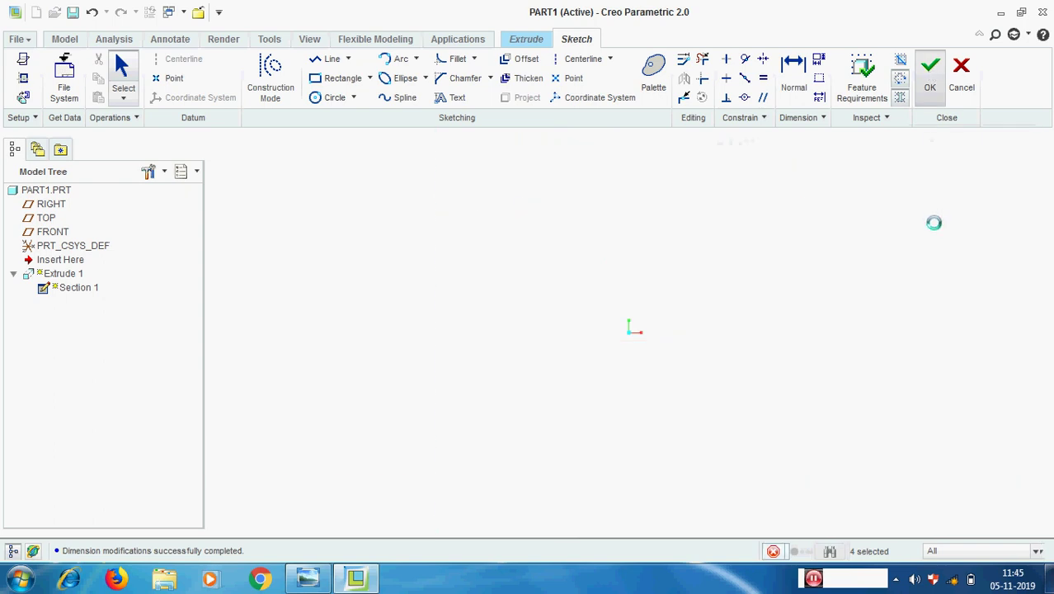
# Step: Set the extrude's Side 1 Blind depth to 50 mm, and change it to 100 mm
pyautogui.scroll(3, 670, 400)
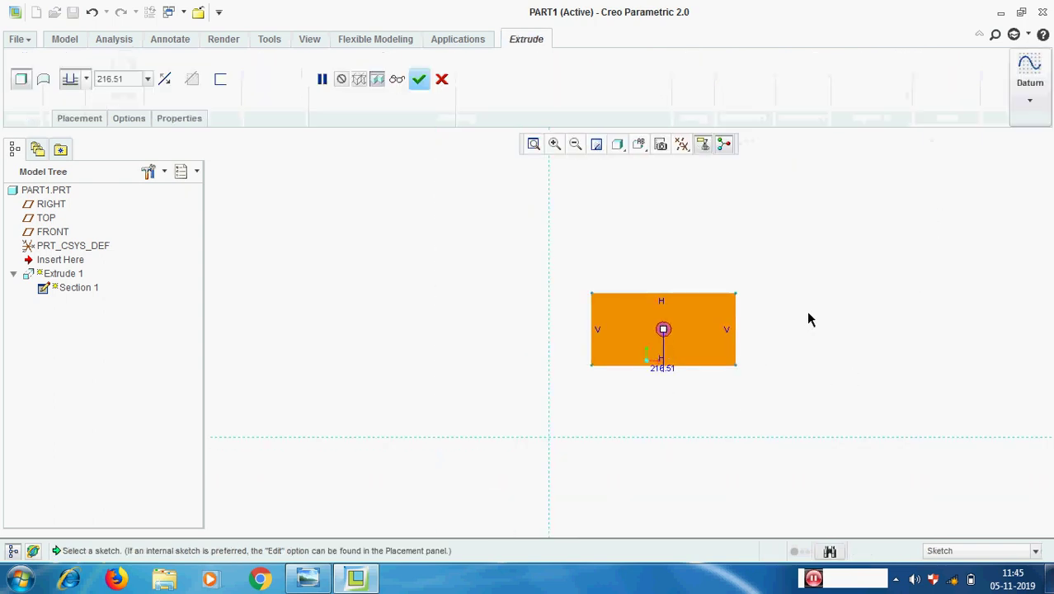
pyautogui.moveTo(808, 320); pyautogui.dragTo(740, 341, button='middle')
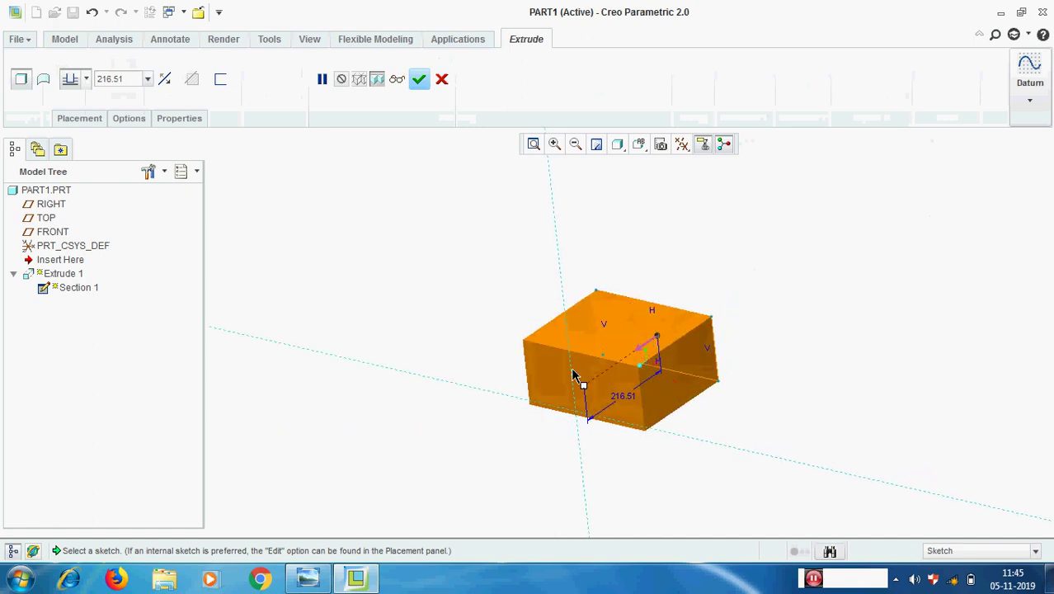
pyautogui.doubleClick(129, 79)
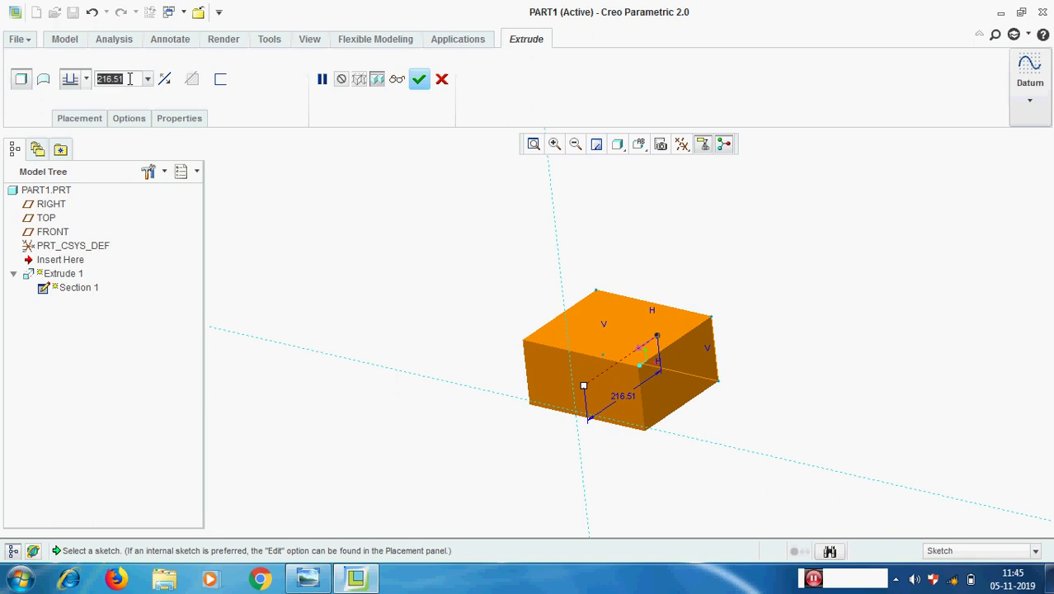
pyautogui.click(128, 118)
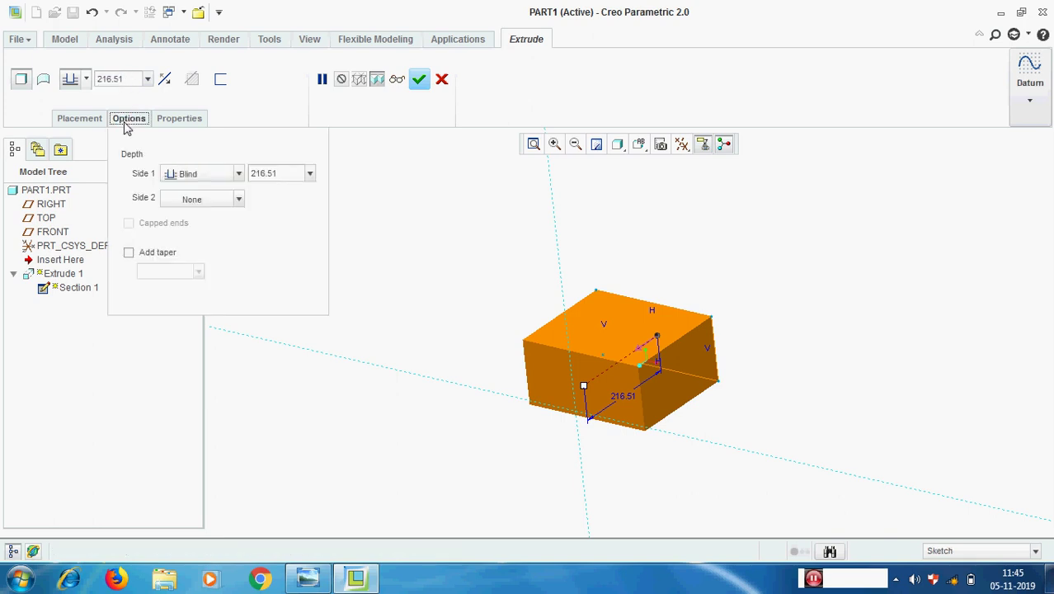
pyautogui.doubleClick(302, 172)
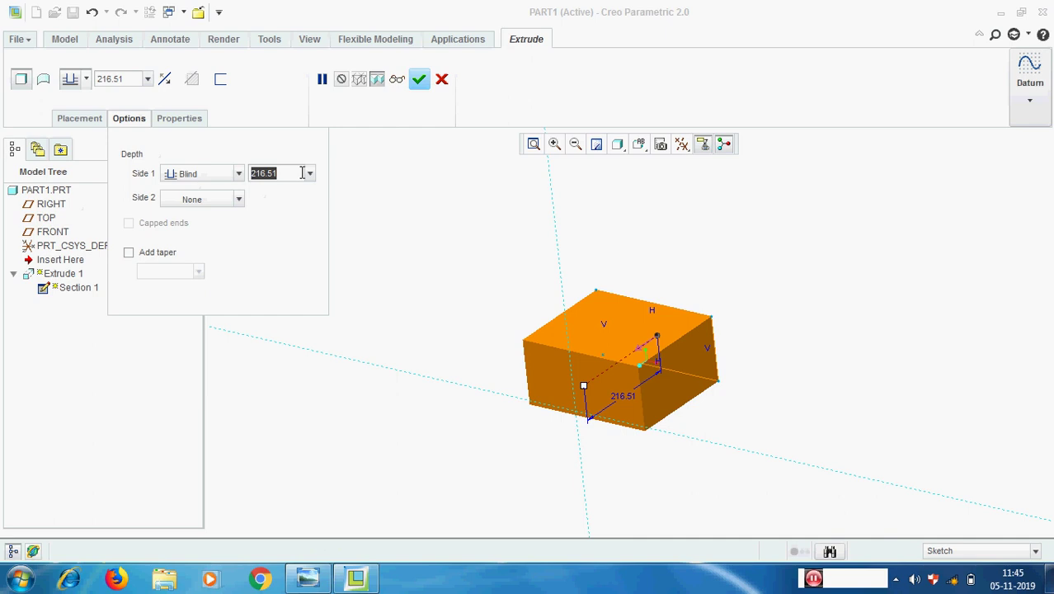
pyautogui.write('50')
pyautogui.press('Return')
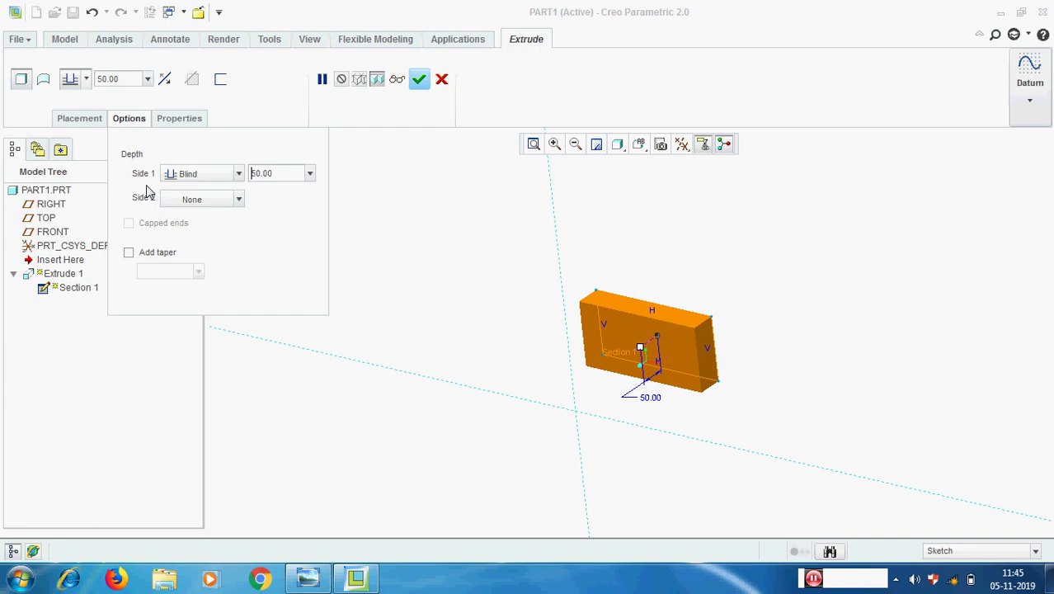
pyautogui.doubleClick(290, 173)
pyautogui.write('100')
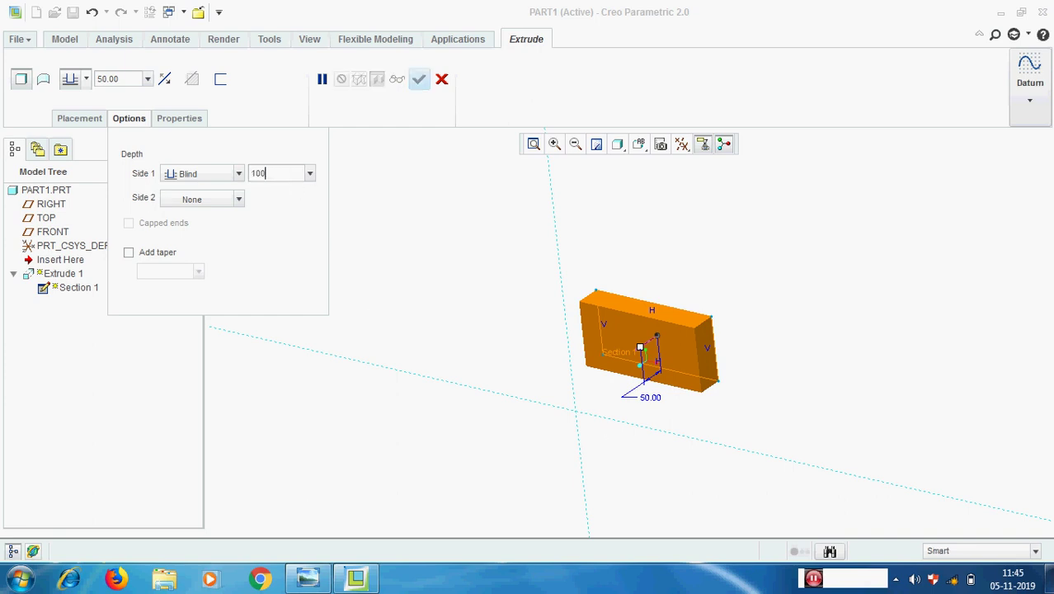
pyautogui.press('Return')
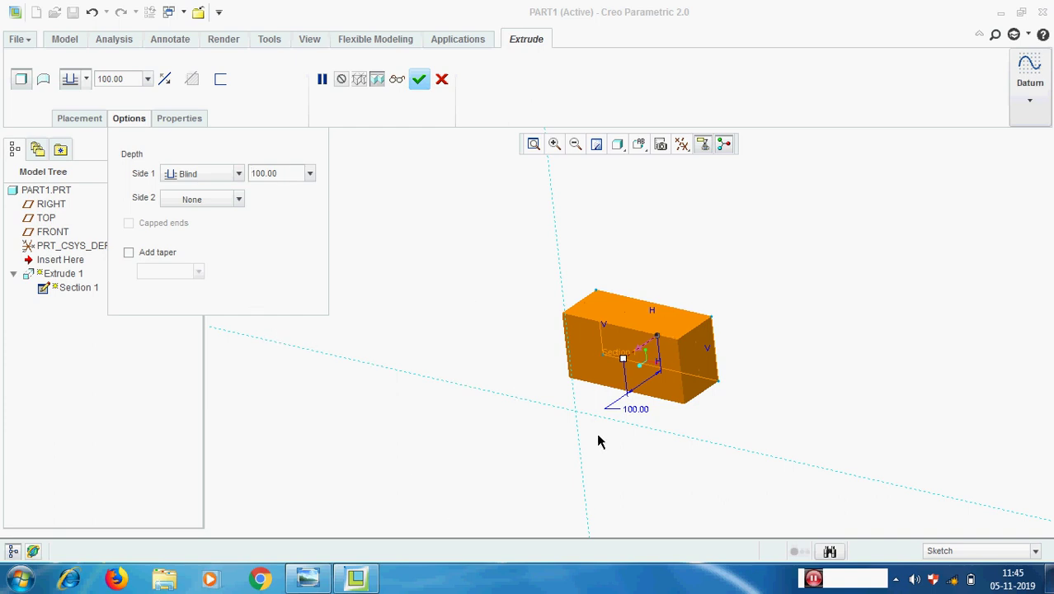
# Step: Extrude the second side as well, using a Blind depth of 50 mm, and inspect the preview
pyautogui.click(238, 199)
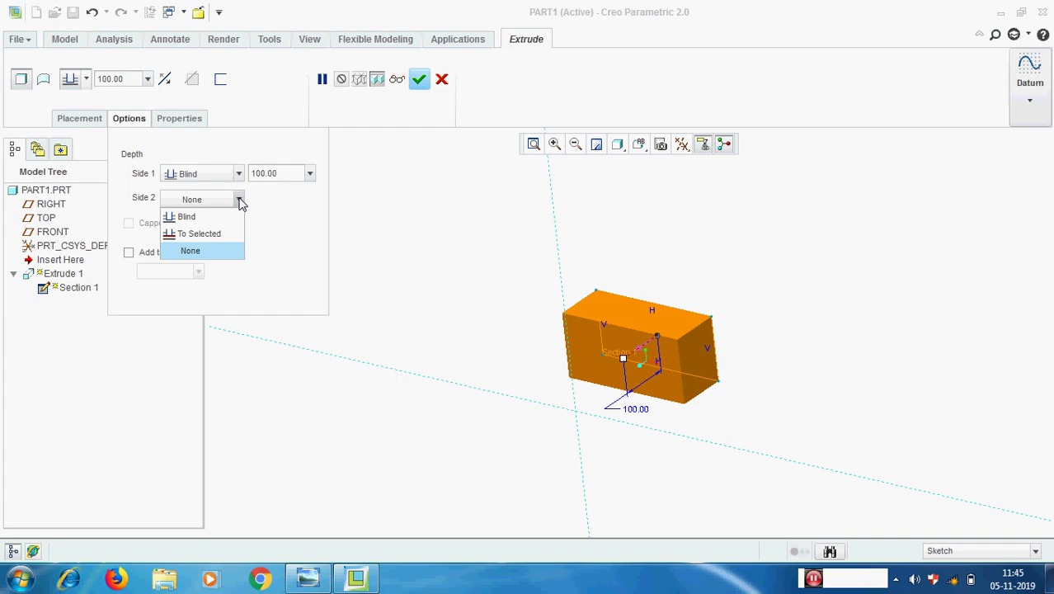
pyautogui.click(186, 217)
pyautogui.doubleClick(281, 199)
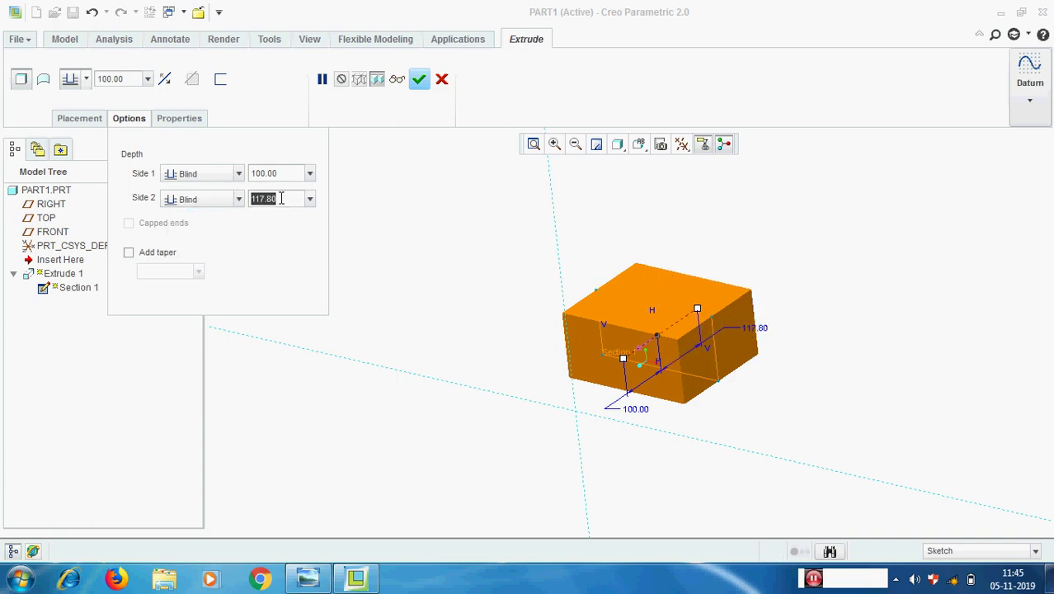
pyautogui.write('50')
pyautogui.press('Return')
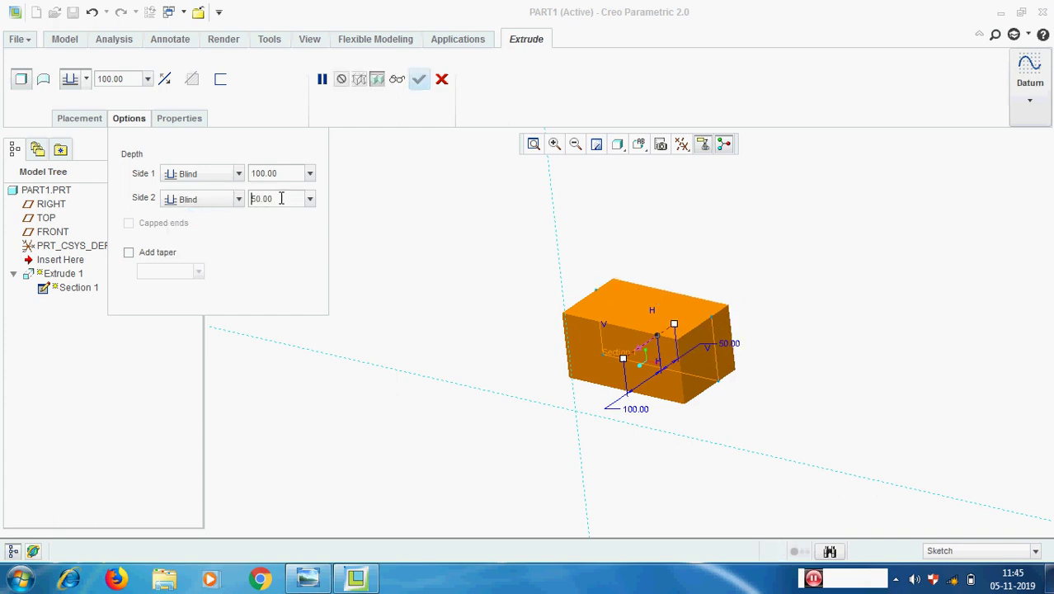
pyautogui.moveTo(825, 399); pyautogui.dragTo(810, 421, button='middle')
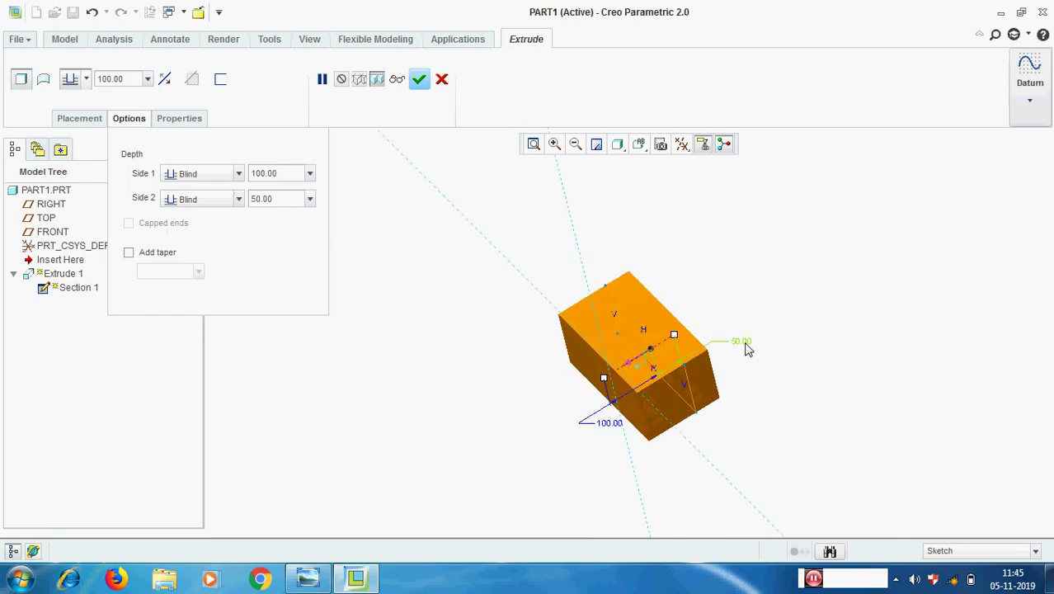
pyautogui.moveTo(760, 423); pyautogui.dragTo(734, 396, button='middle')
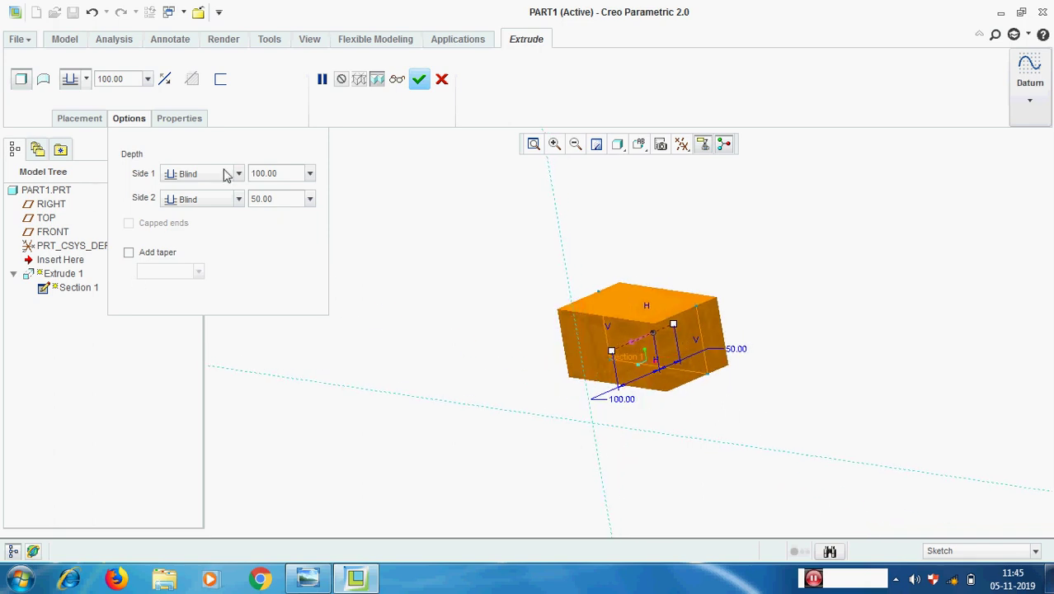
pyautogui.moveTo(712, 318); pyautogui.dragTo(693, 343, button='middle')
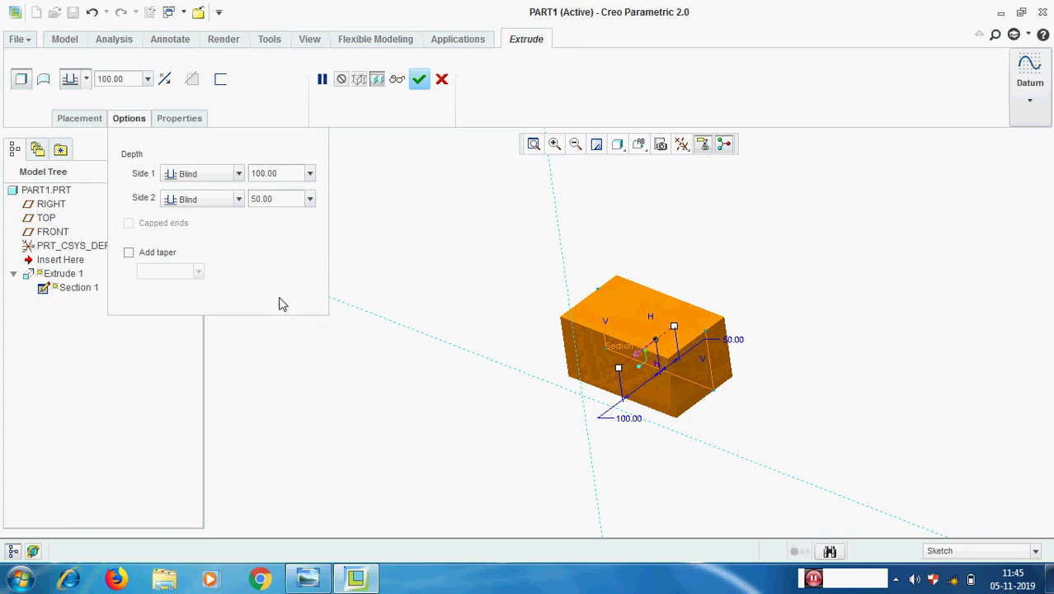
# Step: Make the 100 mm extrude depth symmetric about the sketch plane and complete the extrude
pyautogui.click(240, 175)
pyautogui.click(204, 208)
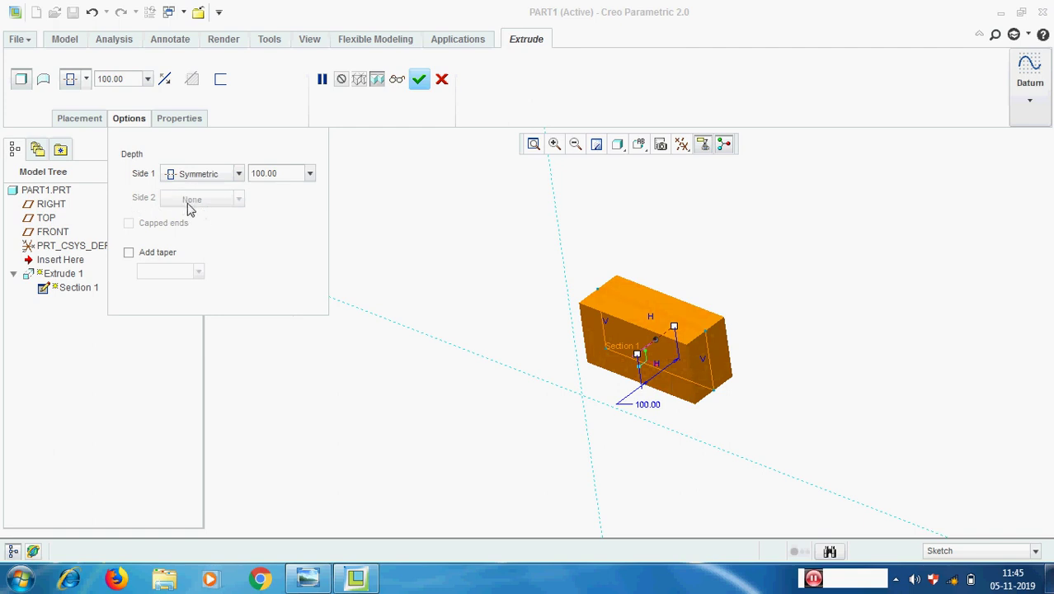
pyautogui.moveTo(898, 318); pyautogui.dragTo(889, 342, button='middle')
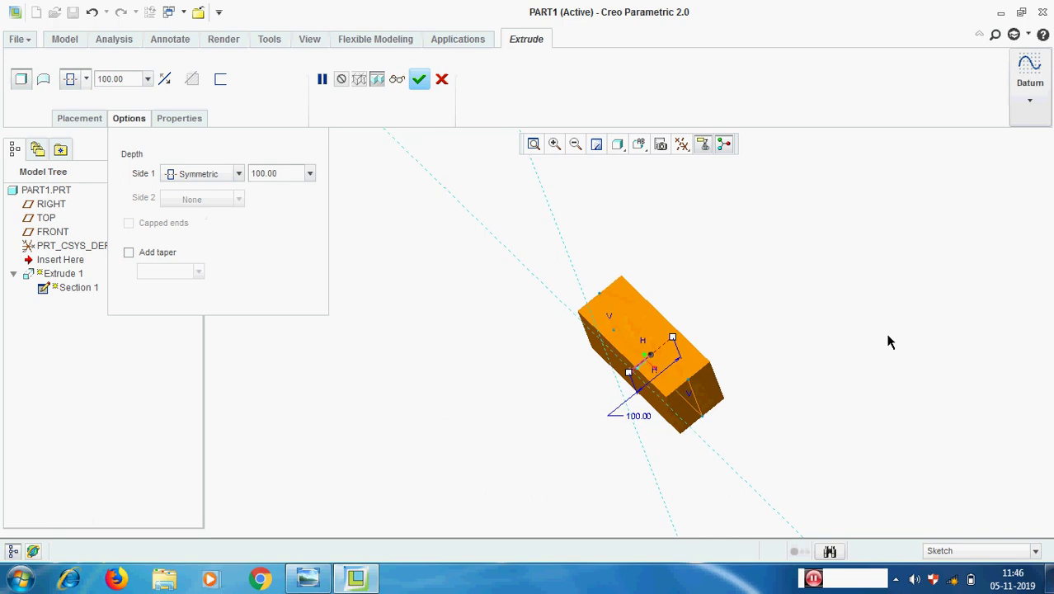
pyautogui.moveTo(864, 364); pyautogui.dragTo(869, 331, button='middle')
pyautogui.click(238, 173)
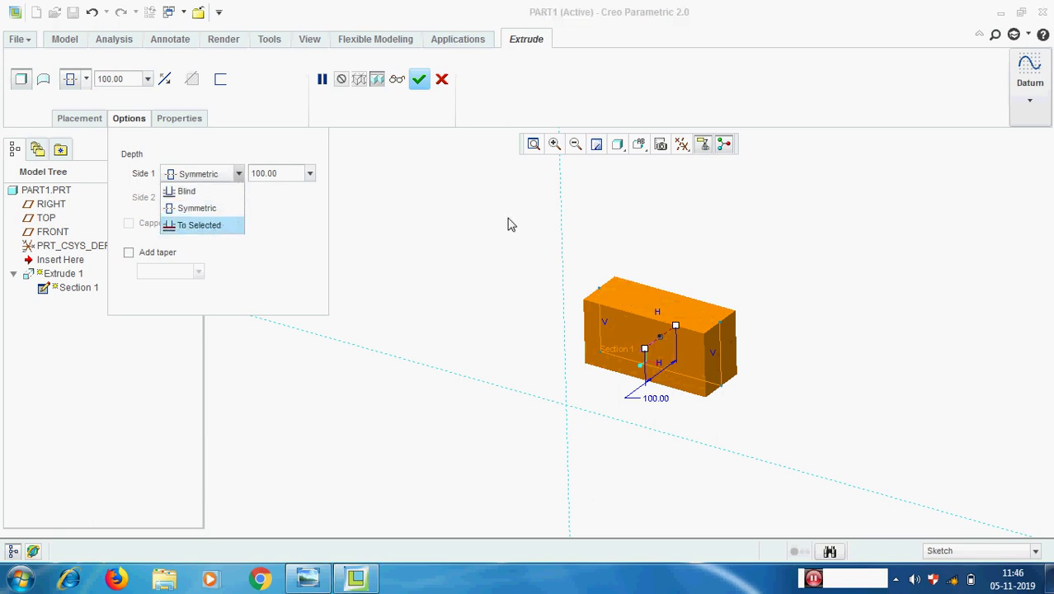
pyautogui.click(427, 216)
pyautogui.moveTo(804, 263)
pyautogui.mouseDown(button='middle')
pyautogui.moveTo(786, 259)
pyautogui.moveTo(793, 266)
pyautogui.mouseUp(button='middle')
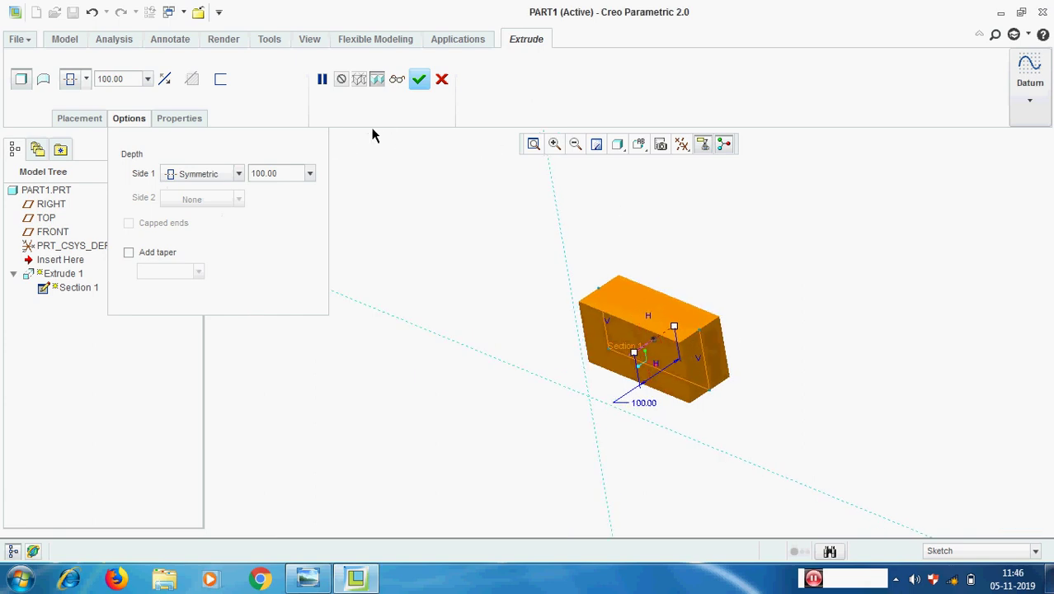
pyautogui.click(421, 80)
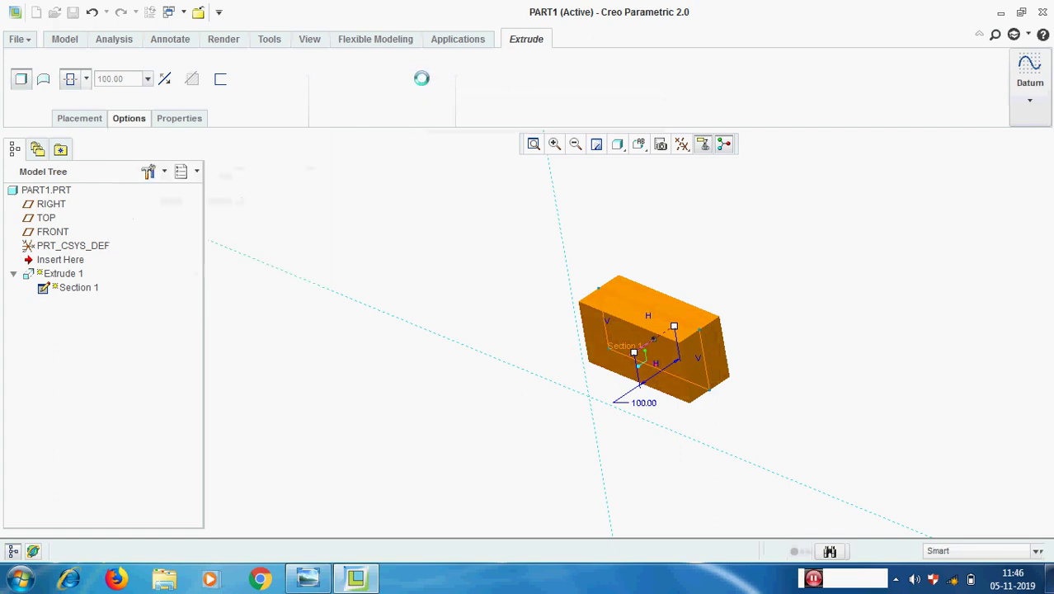
# Step: Return the block to the default orientation and turn on the datum plane display
pyautogui.click(890, 315)
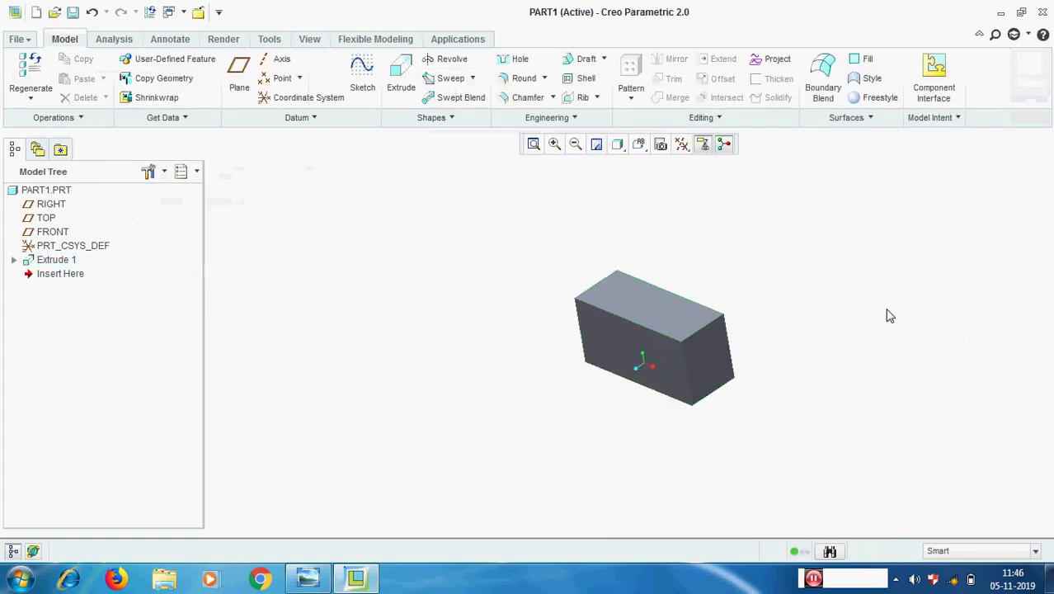
pyautogui.click(639, 144)
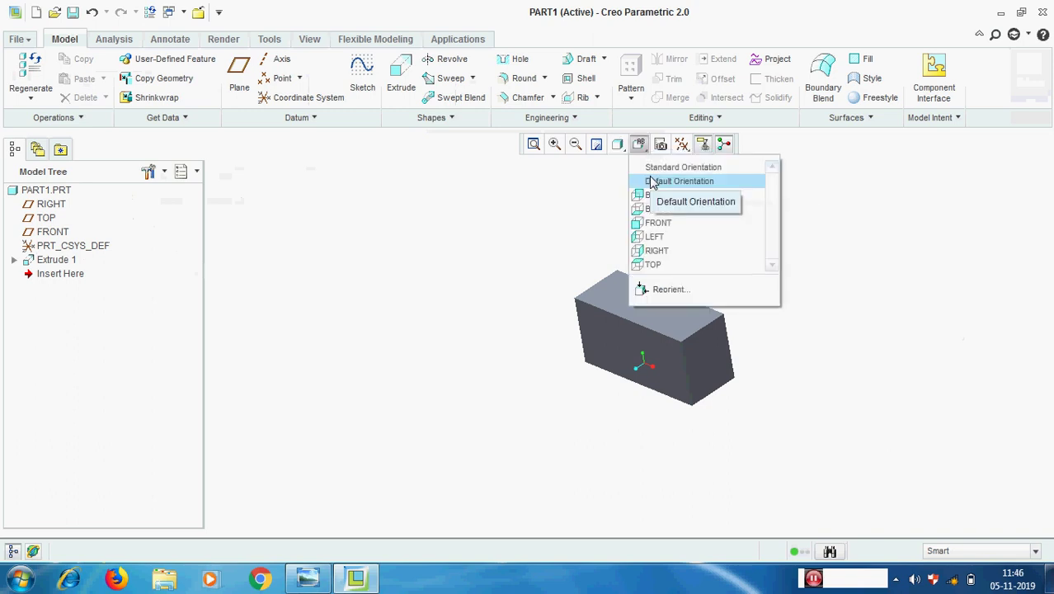
pyautogui.click(649, 177)
pyautogui.click(681, 143)
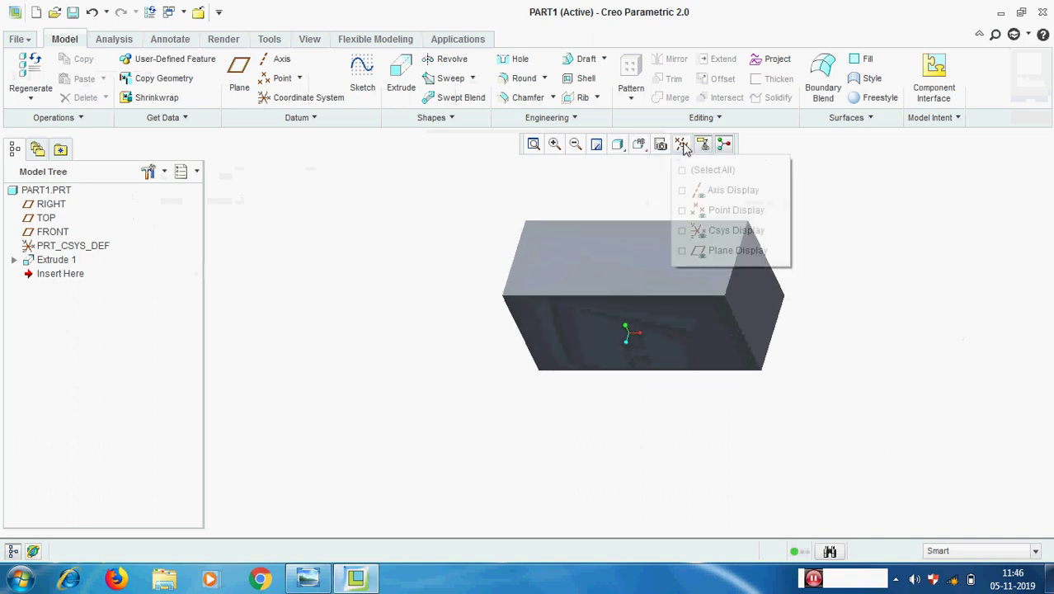
pyautogui.click(703, 250)
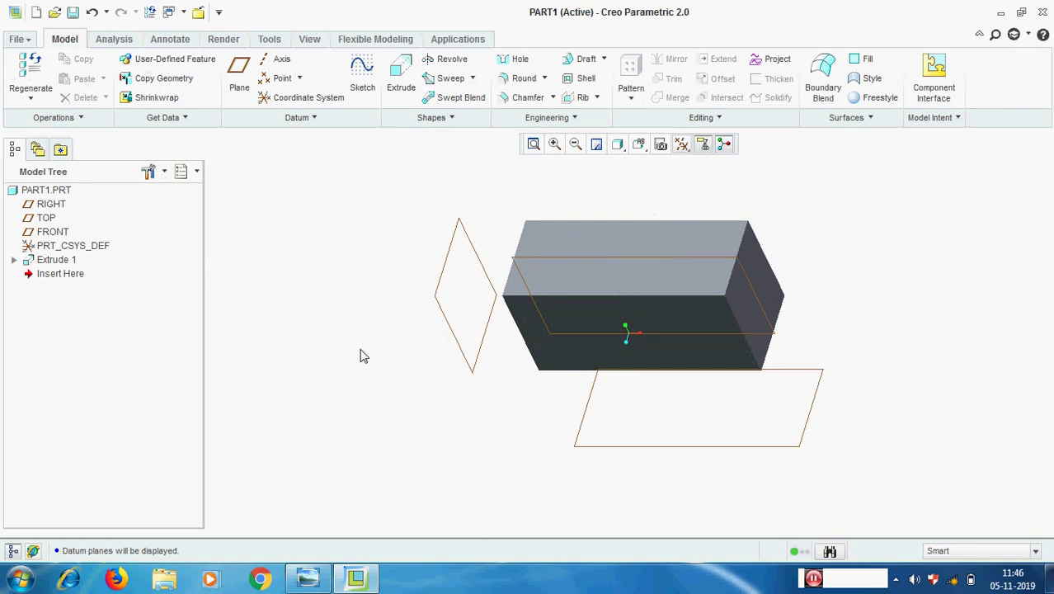
pyautogui.click(398, 78)
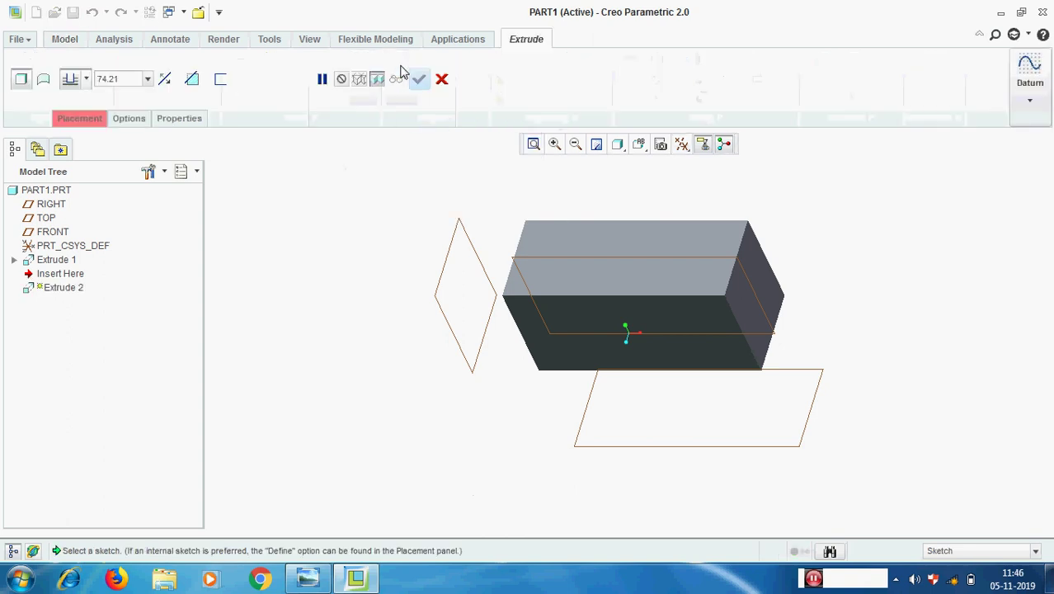
pyautogui.click(85, 118)
pyautogui.click(206, 168)
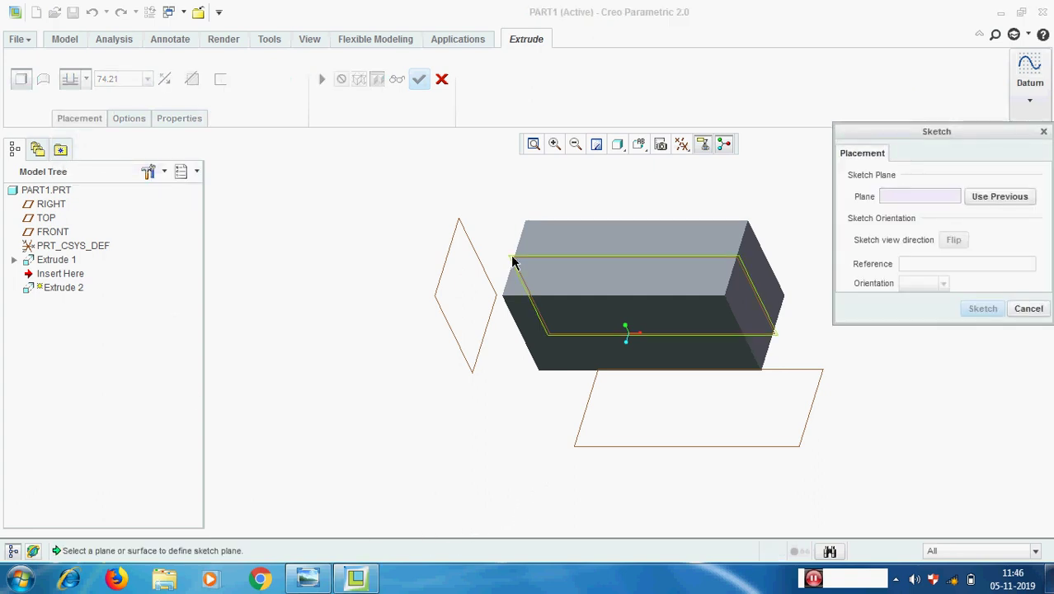
pyautogui.click(675, 357)
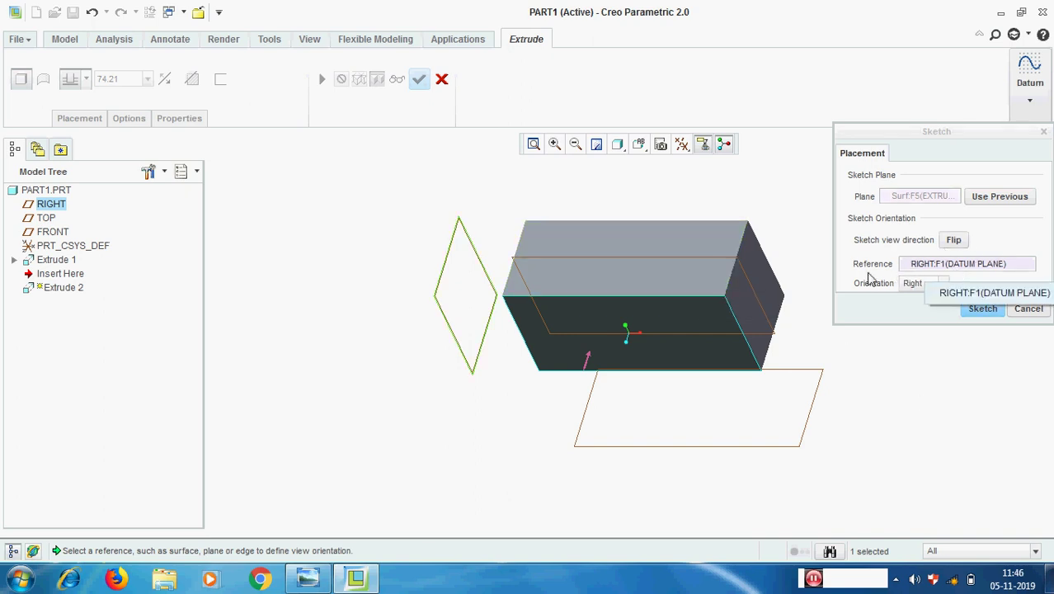
pyautogui.click(1028, 310)
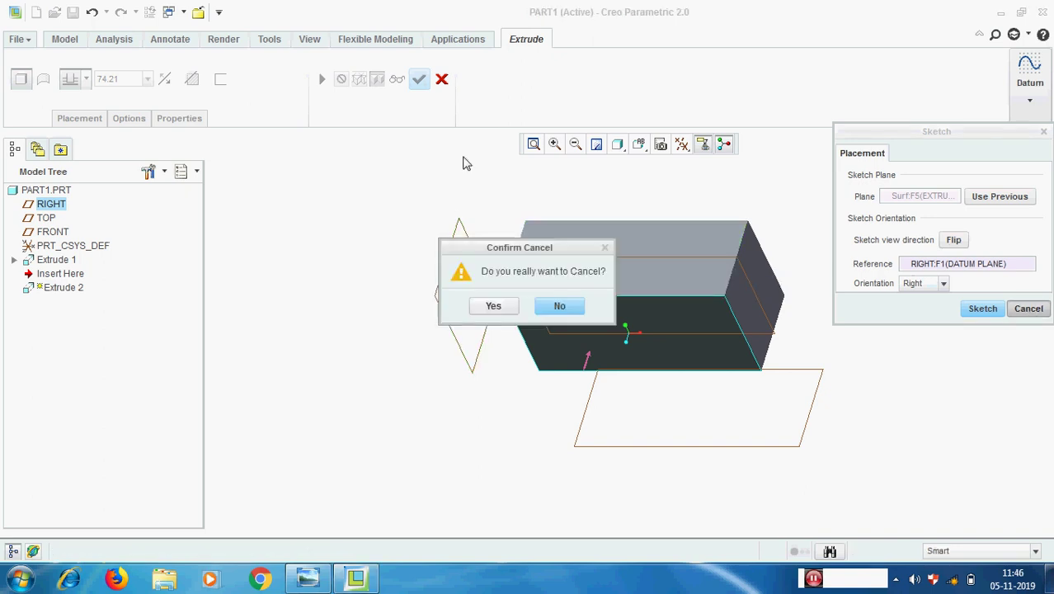
pyautogui.click(493, 306)
pyautogui.click(441, 78)
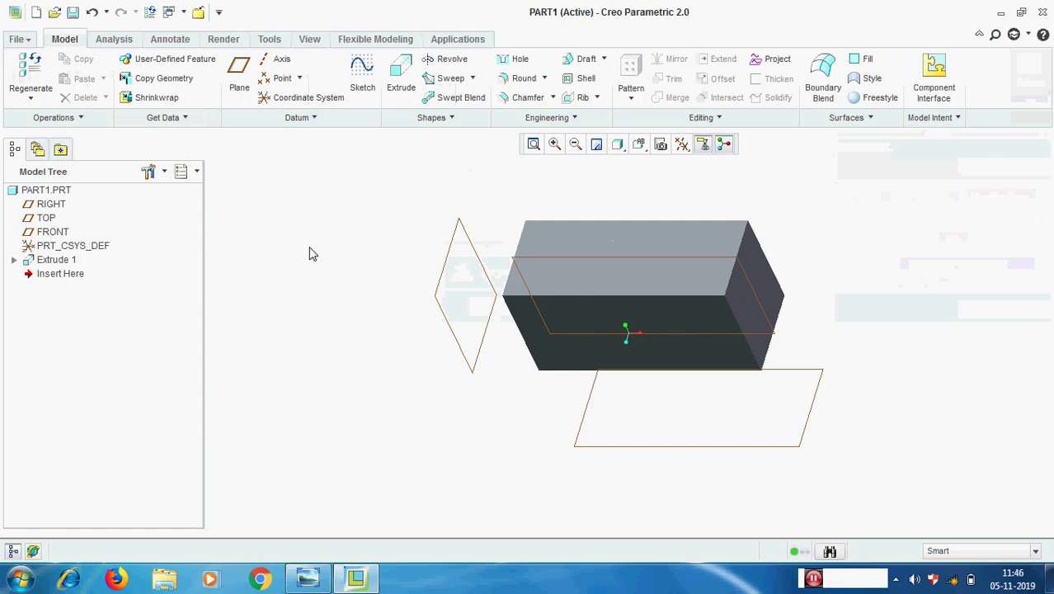
# Step: Apply the yellow appearance from My Appearances to the block's top face
pyautogui.click(310, 39)
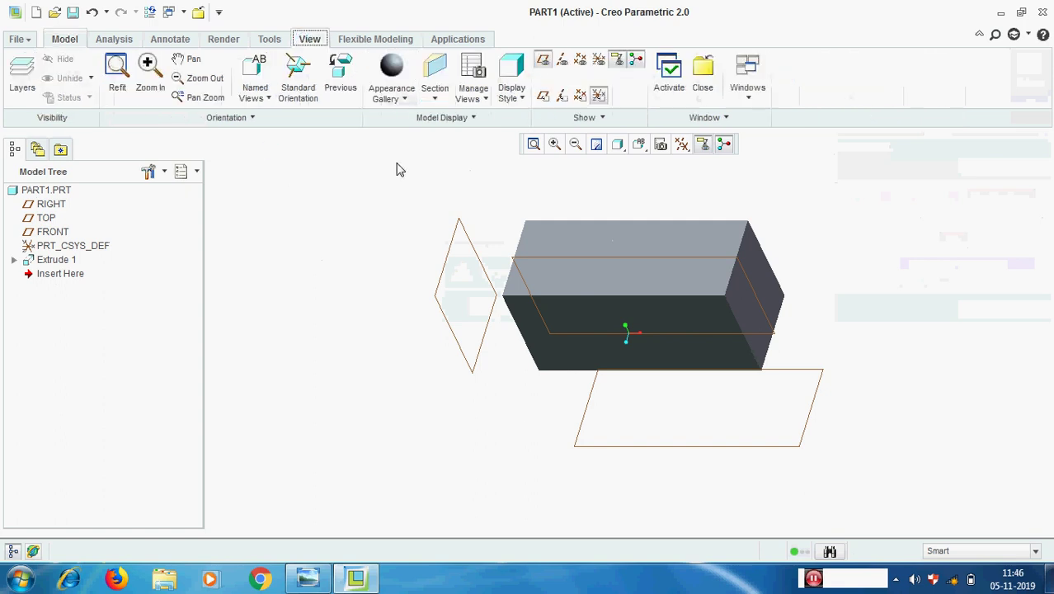
pyautogui.click(404, 103)
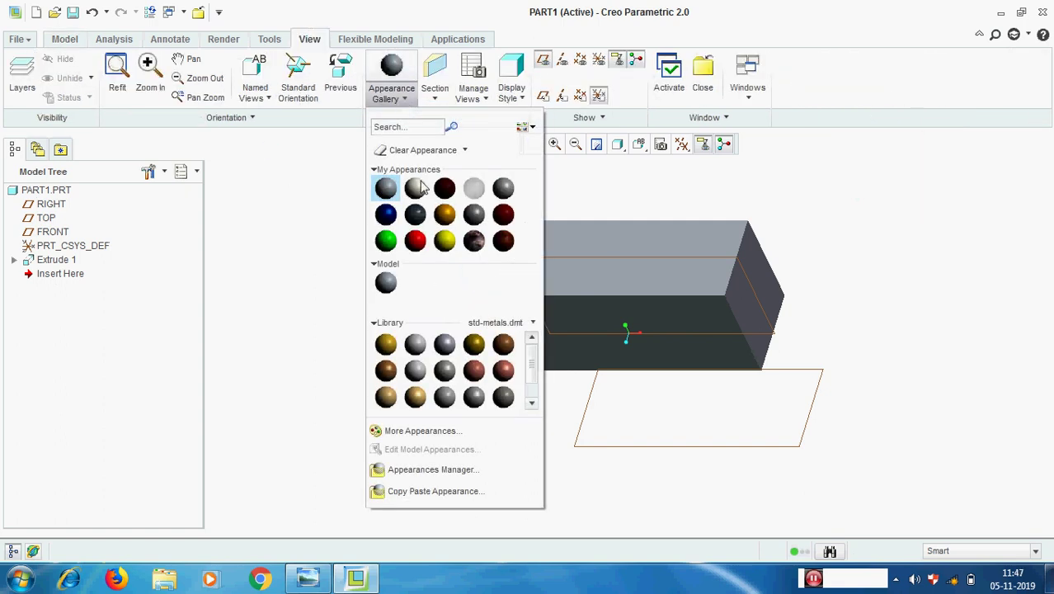
pyautogui.click(445, 247)
pyautogui.click(697, 233)
pyautogui.middleClick(865, 212)
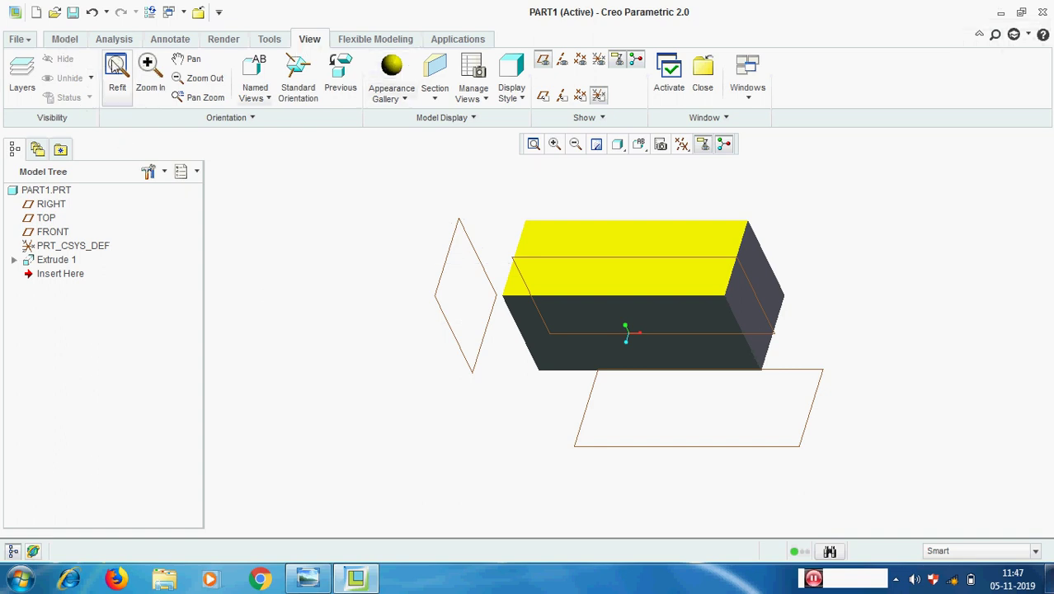
# Step: Start a new extrude and define its internal sketch plane on the block's large front face
pyautogui.click(64, 38)
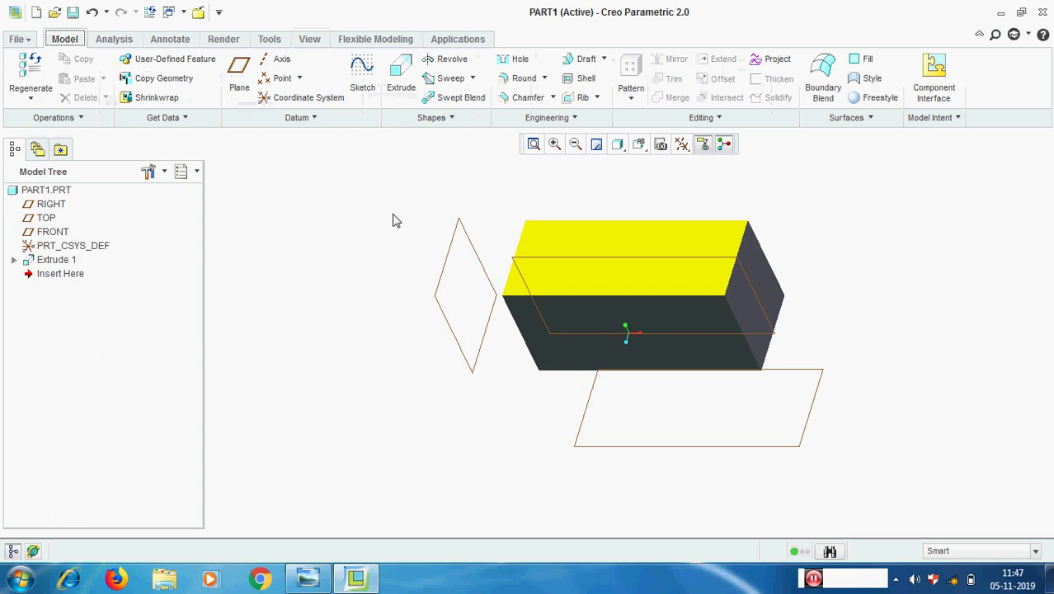
pyautogui.click(401, 76)
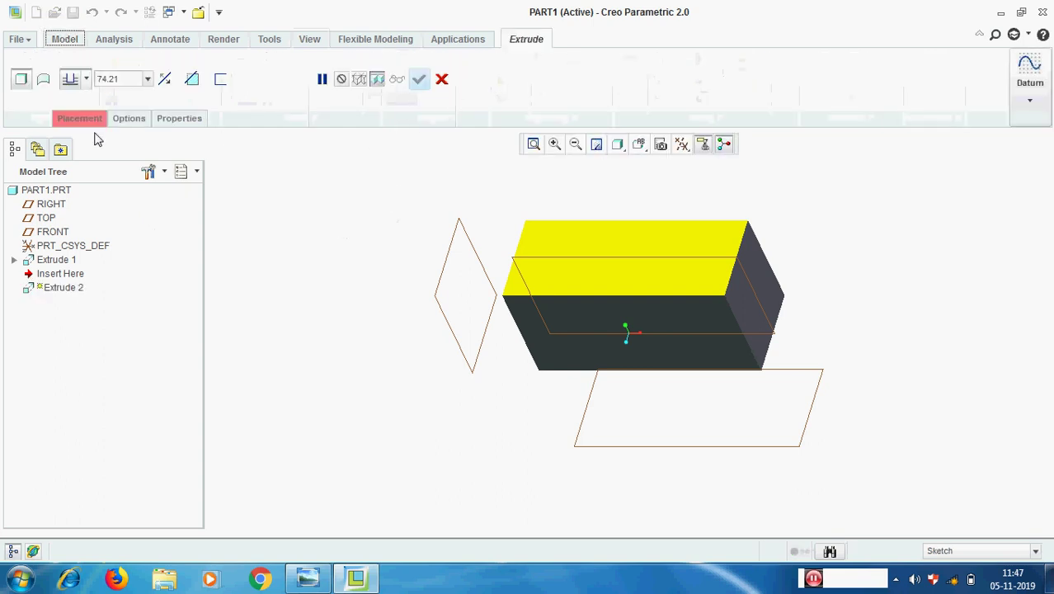
pyautogui.click(89, 119)
pyautogui.click(204, 169)
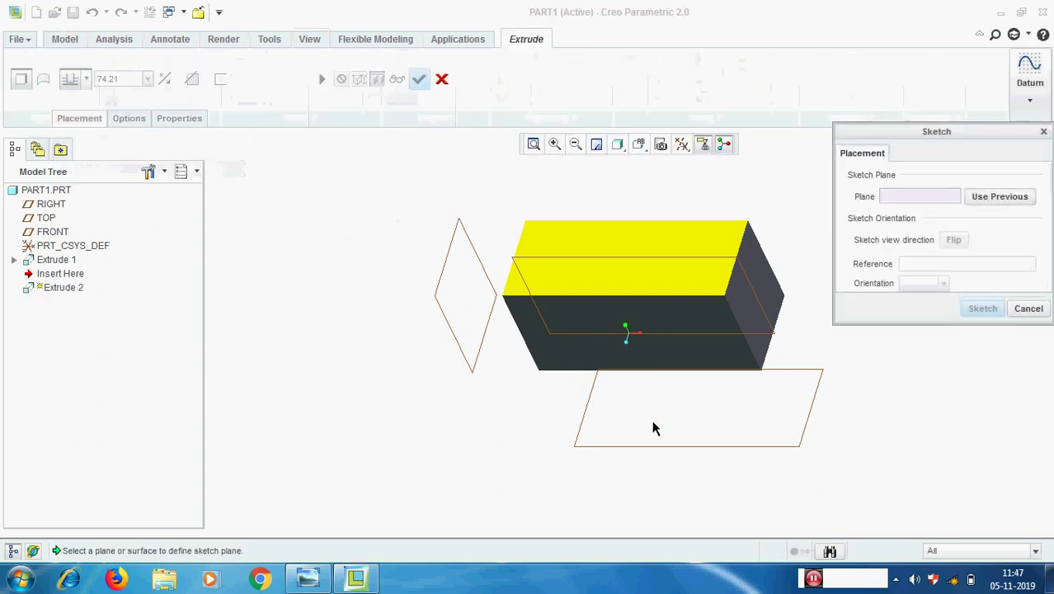
pyautogui.moveTo(699, 333); pyautogui.dragTo(692, 311, button='middle')
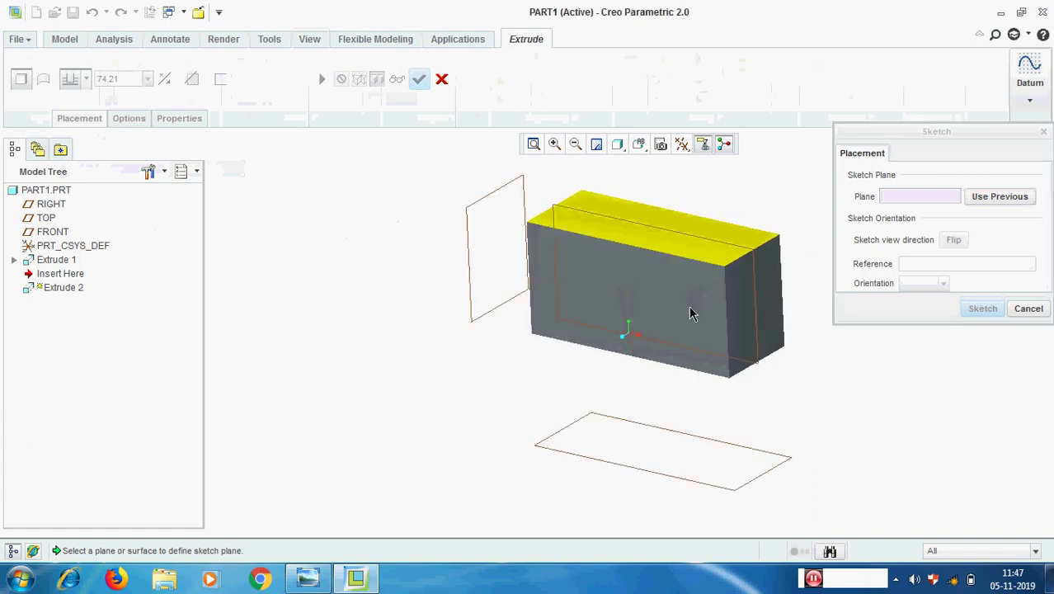
pyautogui.click(639, 293)
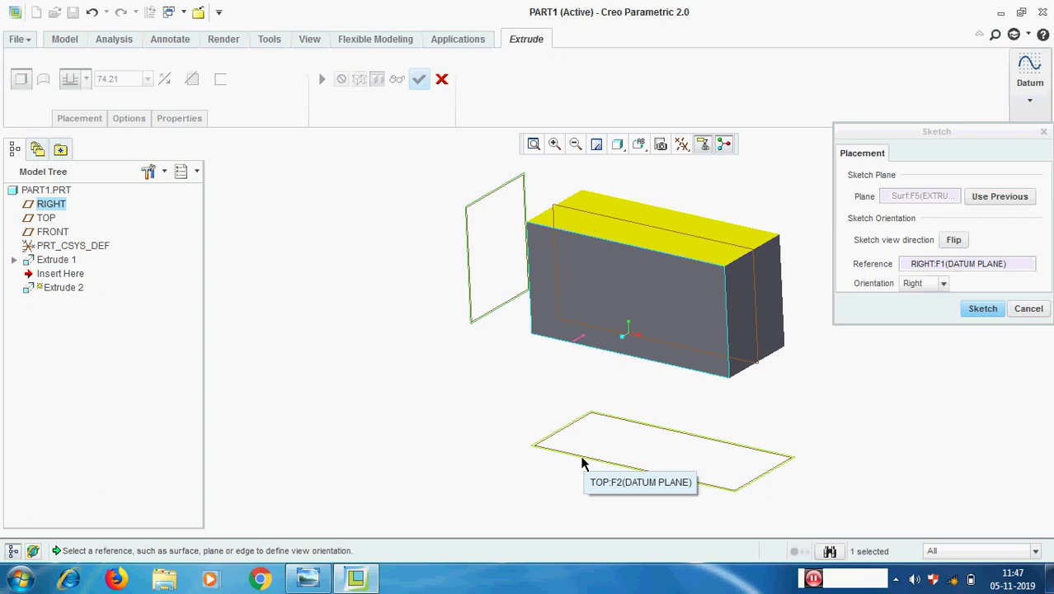
# Step: Replace the RIGHT plane reference with the block's yellow face, oriented Top, and enter the sketch facing its plane
pyautogui.click(943, 283)
pyautogui.click(927, 265)
pyautogui.rightClick(930, 270)
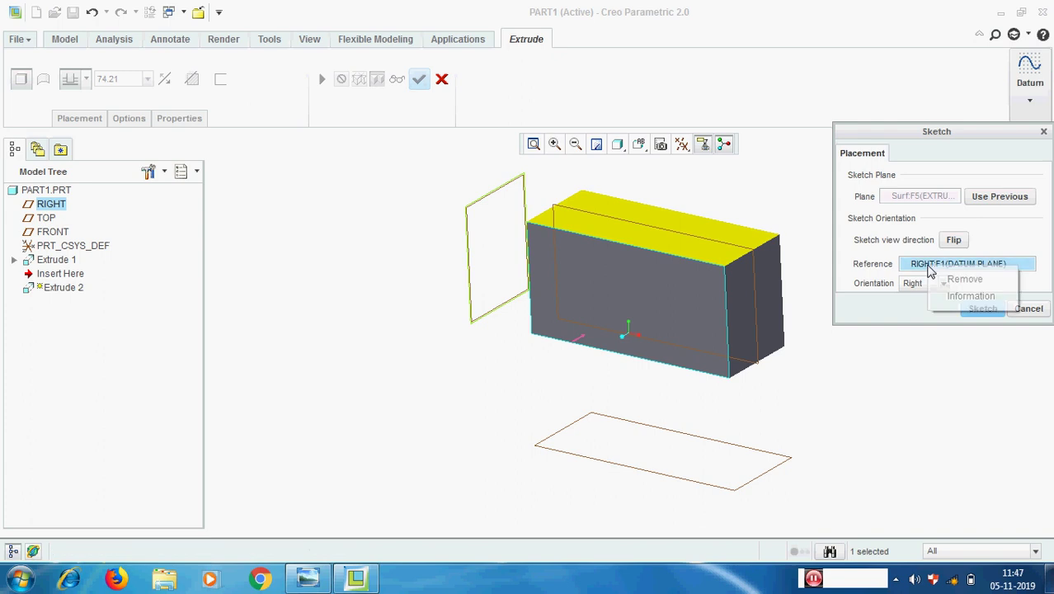
pyautogui.click(959, 279)
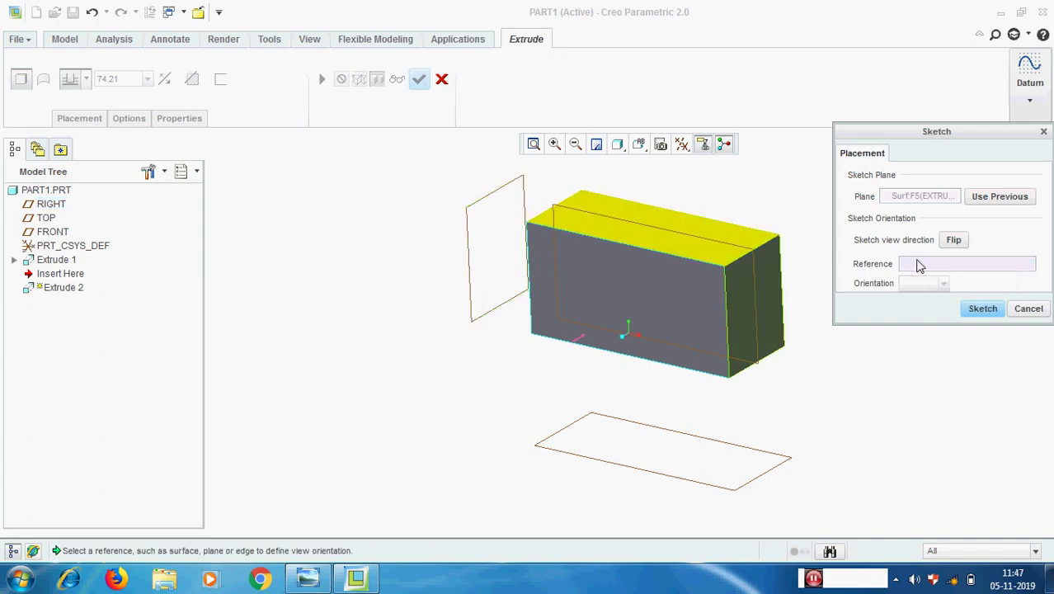
pyautogui.click(730, 239)
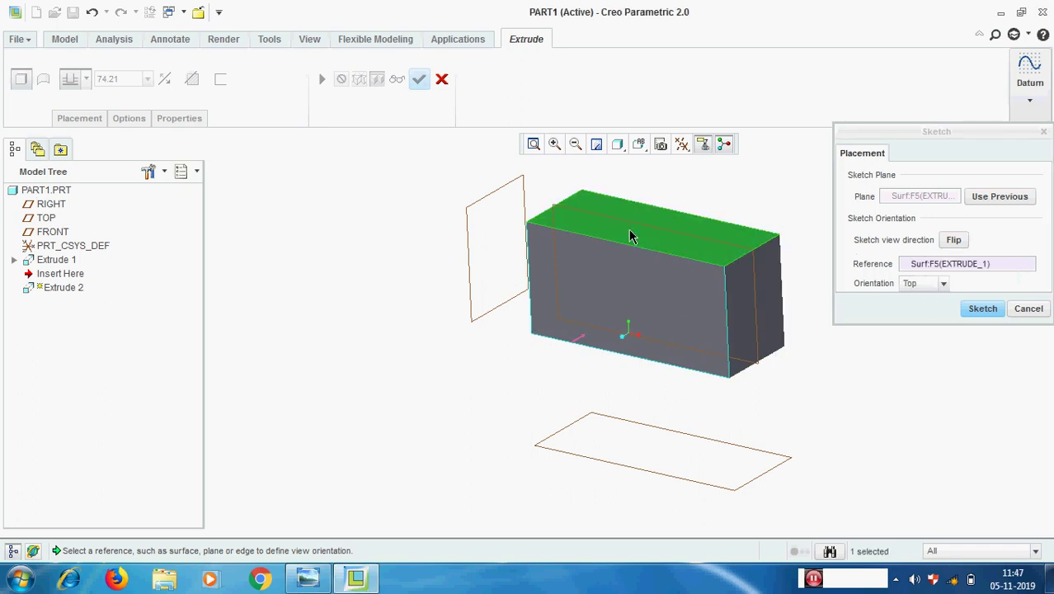
pyautogui.click(987, 310)
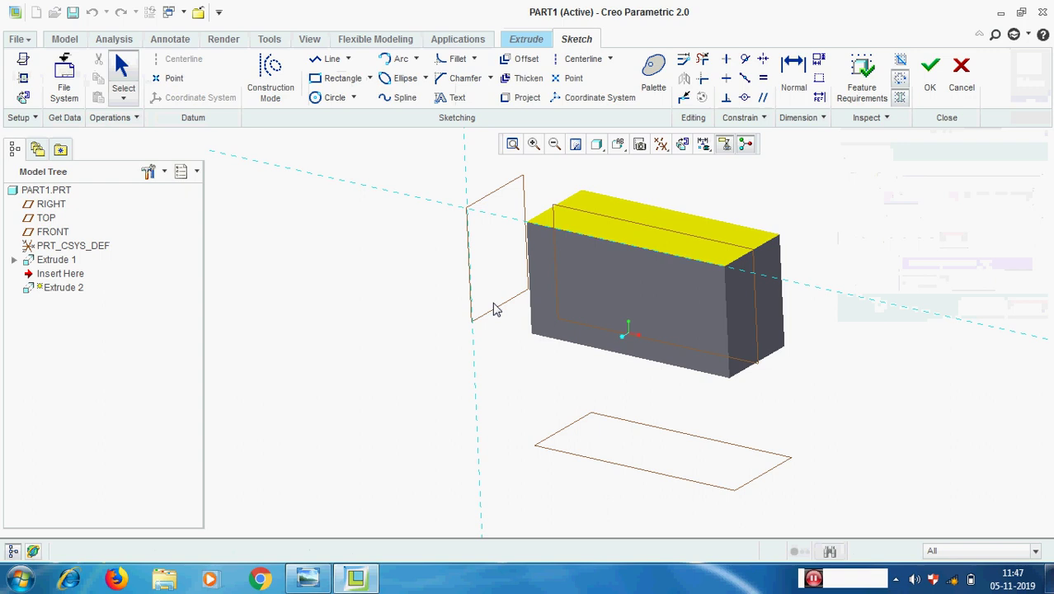
pyautogui.click(23, 96)
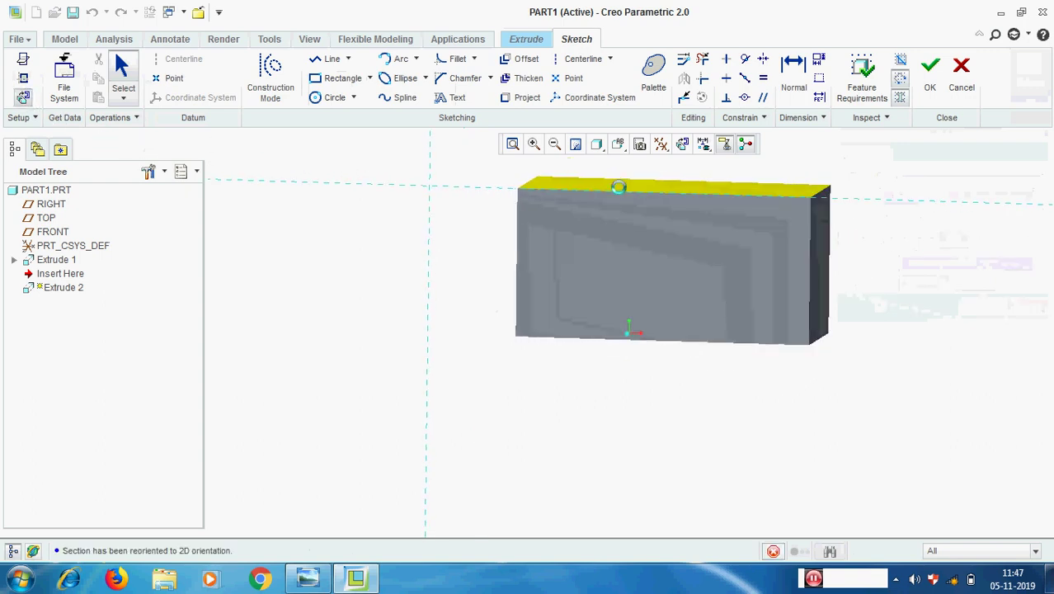
pyautogui.moveTo(819, 231)
pyautogui.mouseDown(button='middle')
pyautogui.moveTo(630, 333)
pyautogui.moveTo(784, 285)
pyautogui.mouseUp(button='middle')
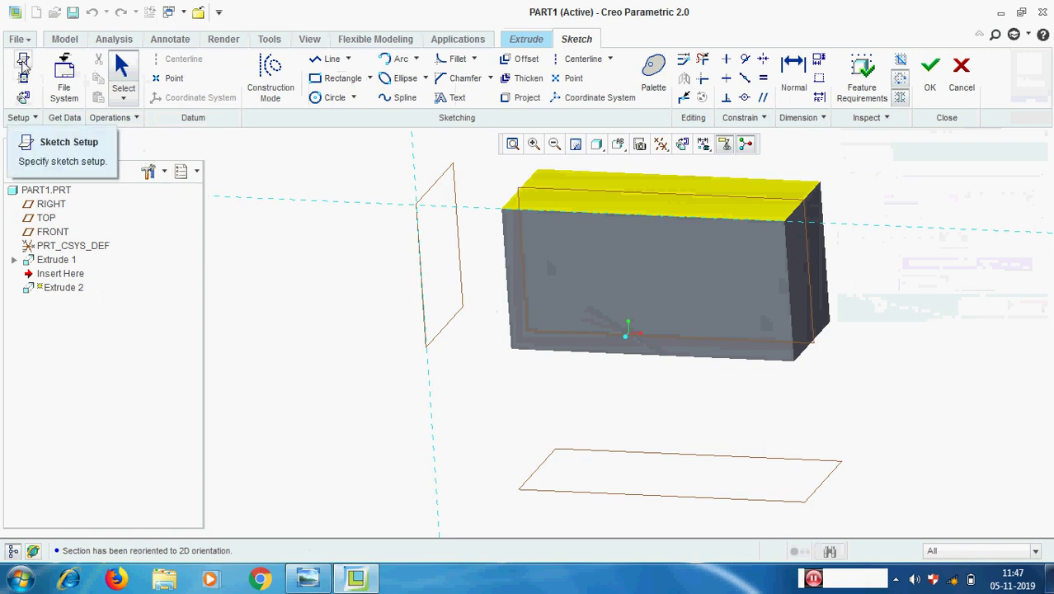
# Step: Change the sketch setup so the yellow reference face is oriented Bottom, and inspect the reoriented block
pyautogui.click(23, 60)
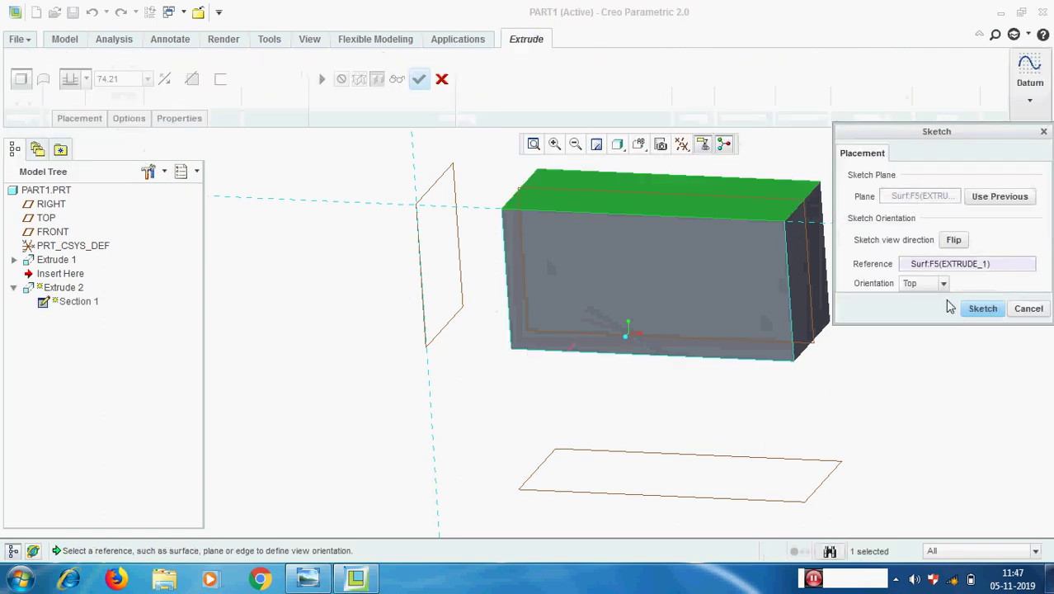
pyautogui.click(944, 284)
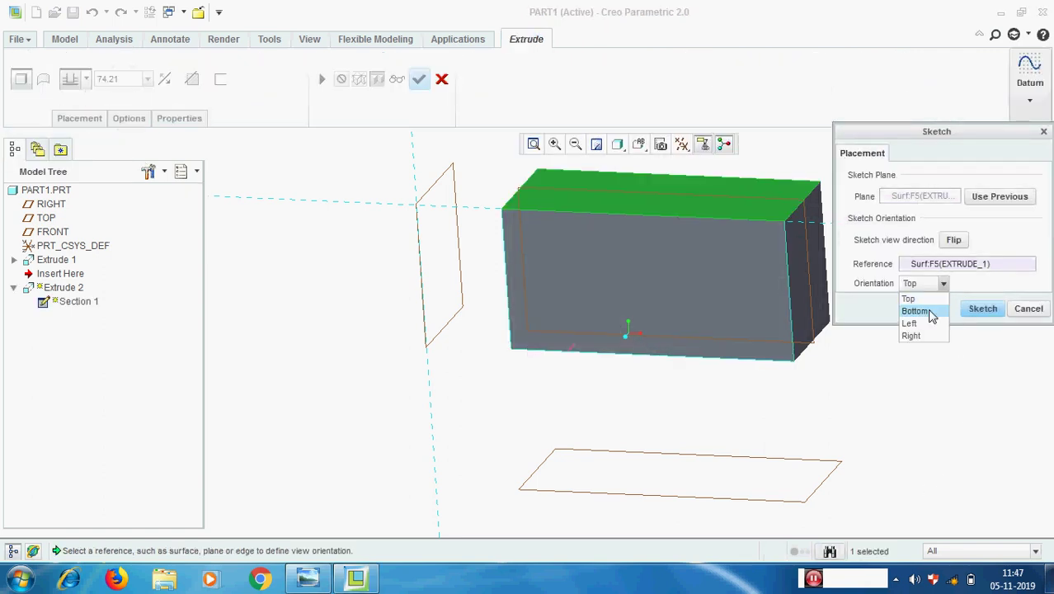
pyautogui.click(929, 309)
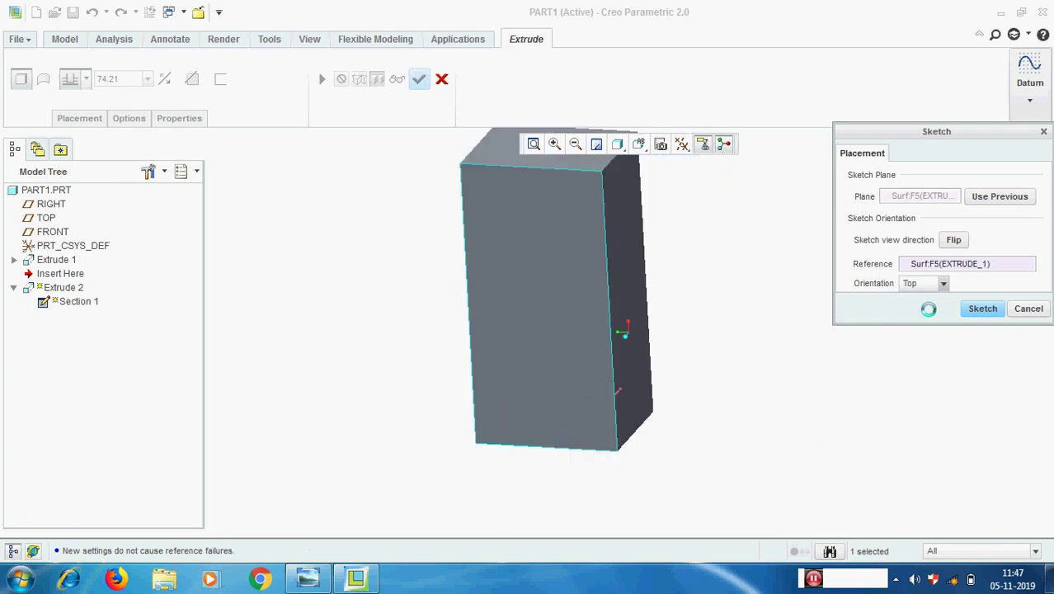
pyautogui.click(984, 311)
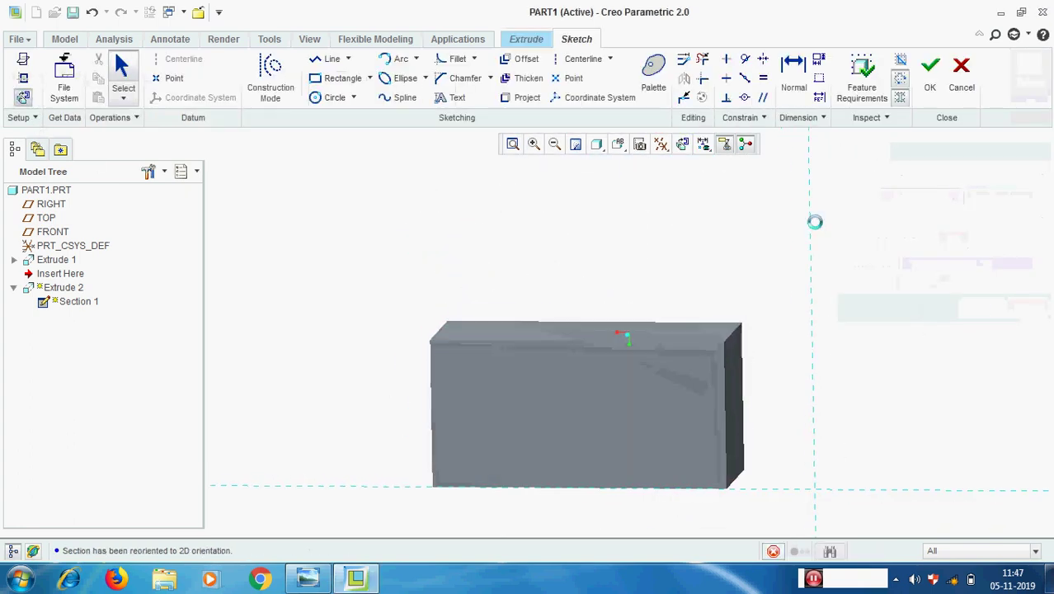
pyautogui.moveTo(743, 336)
pyautogui.mouseDown(button='middle')
pyautogui.moveTo(722, 310)
pyautogui.moveTo(797, 354)
pyautogui.mouseUp(button='middle')
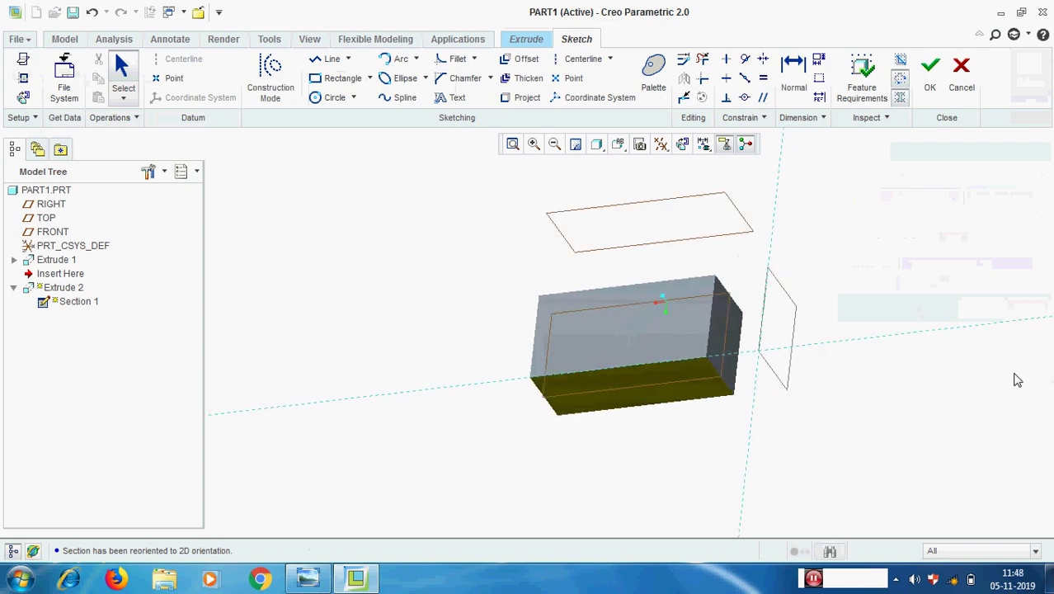
# Step: Set the yellow reference face's orientation to Right, return to the sketch and inspect the block's new orientation
pyautogui.click(23, 97)
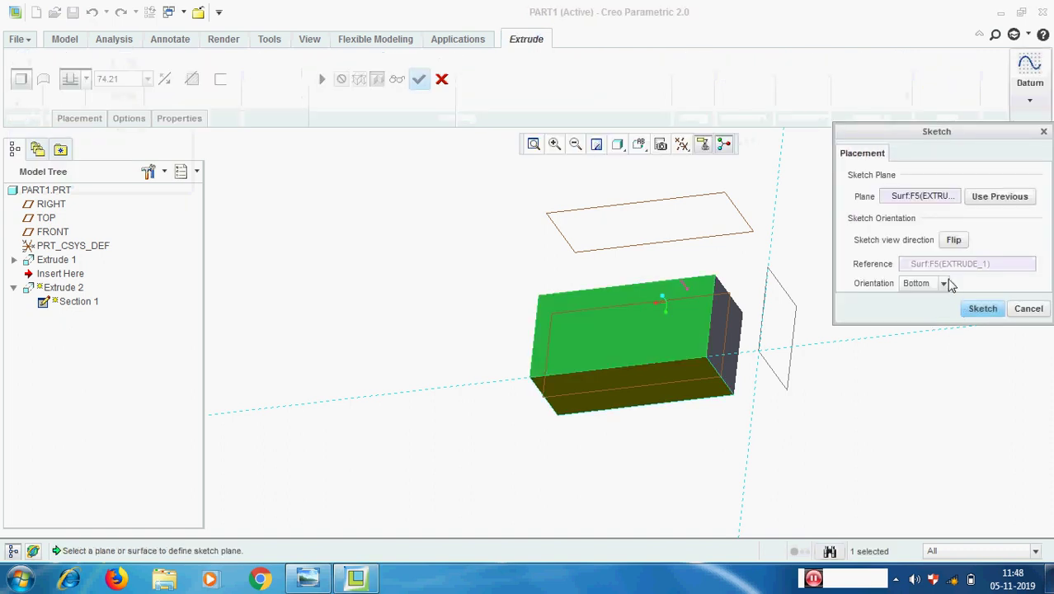
pyautogui.click(945, 283)
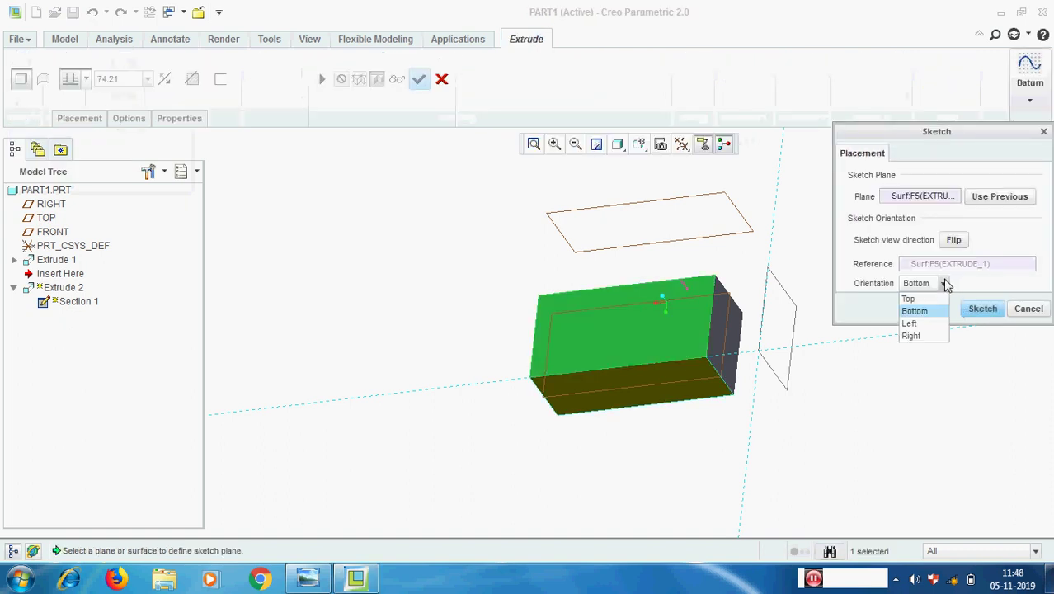
pyautogui.click(911, 336)
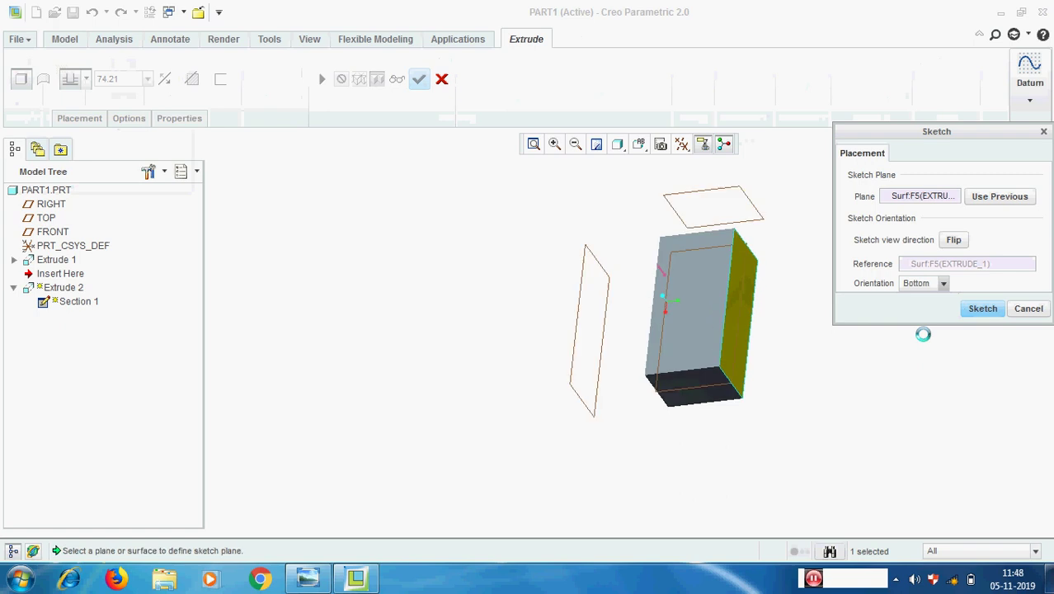
pyautogui.click(988, 317)
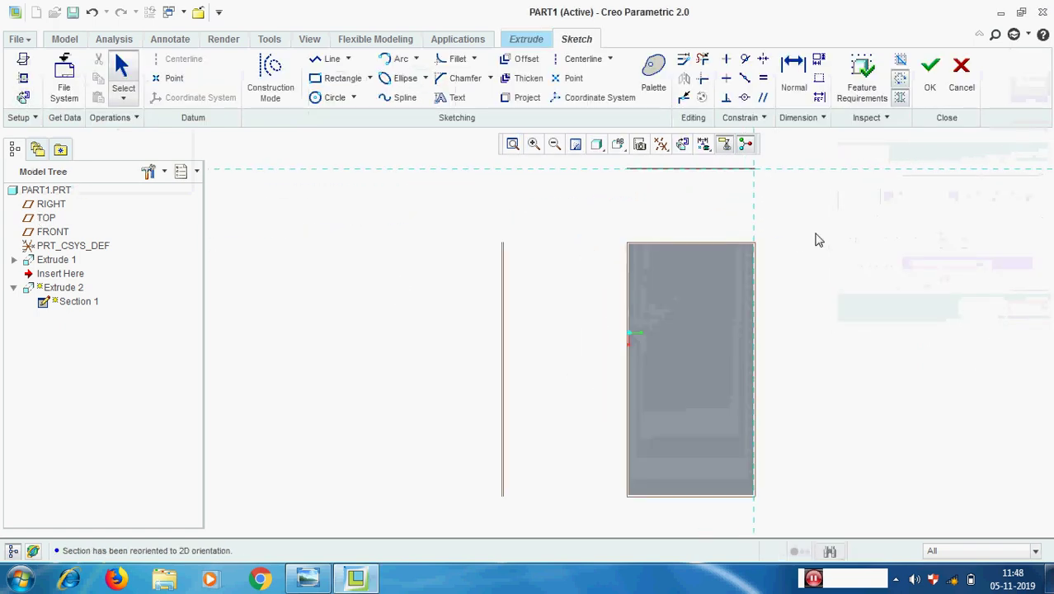
pyautogui.moveTo(804, 243)
pyautogui.mouseDown(button='middle')
pyautogui.moveTo(784, 258)
pyautogui.moveTo(778, 306)
pyautogui.mouseUp(button='middle')
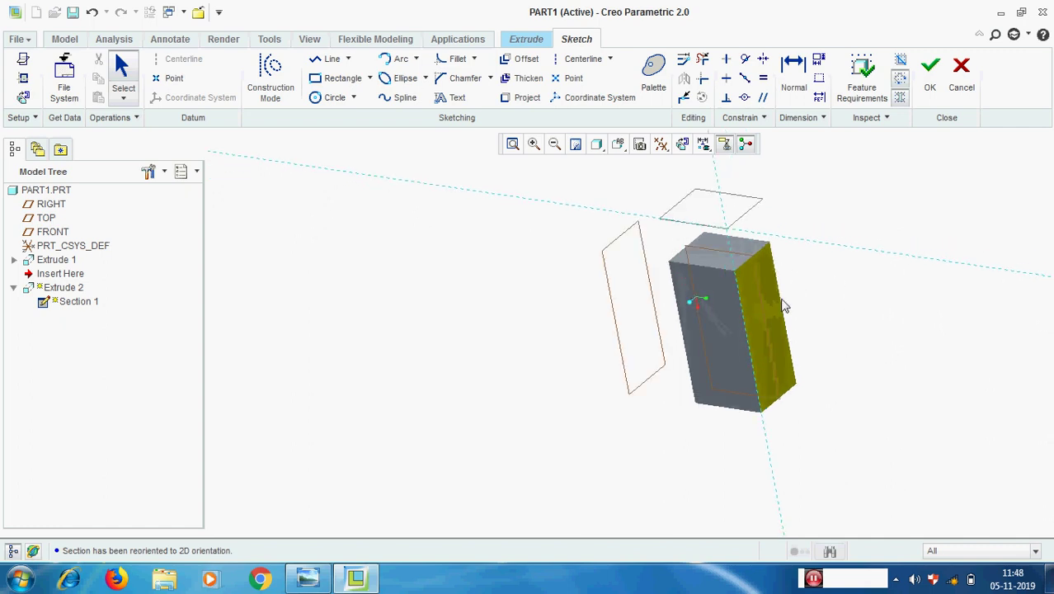
# Step: Face the sketch plane once more, quit the sketch without saving, discard the second extrude and restore the block's default orientation
pyautogui.click(23, 97)
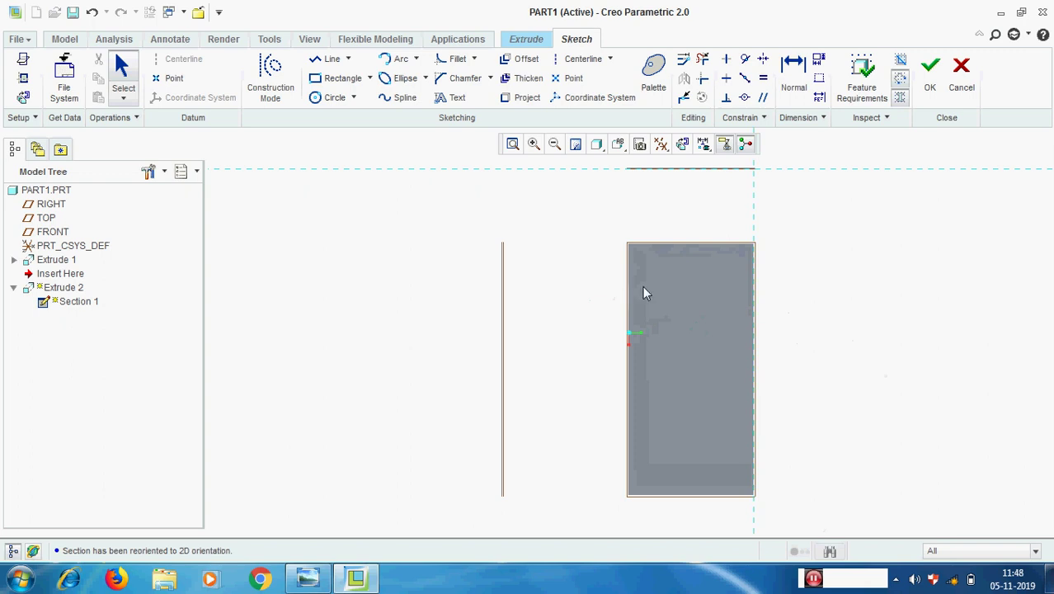
pyautogui.click(23, 59)
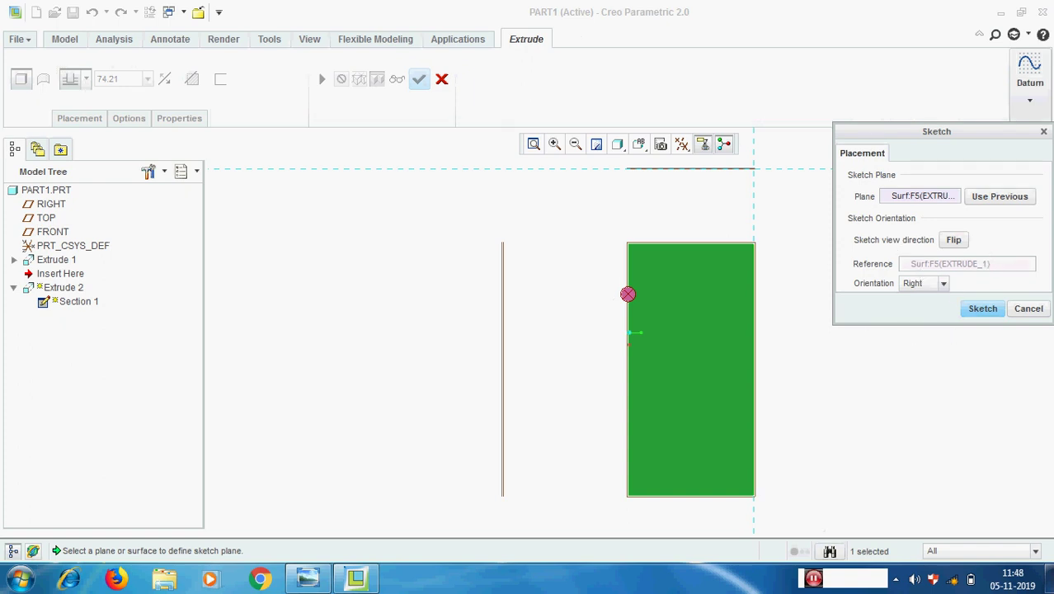
pyautogui.click(1029, 308)
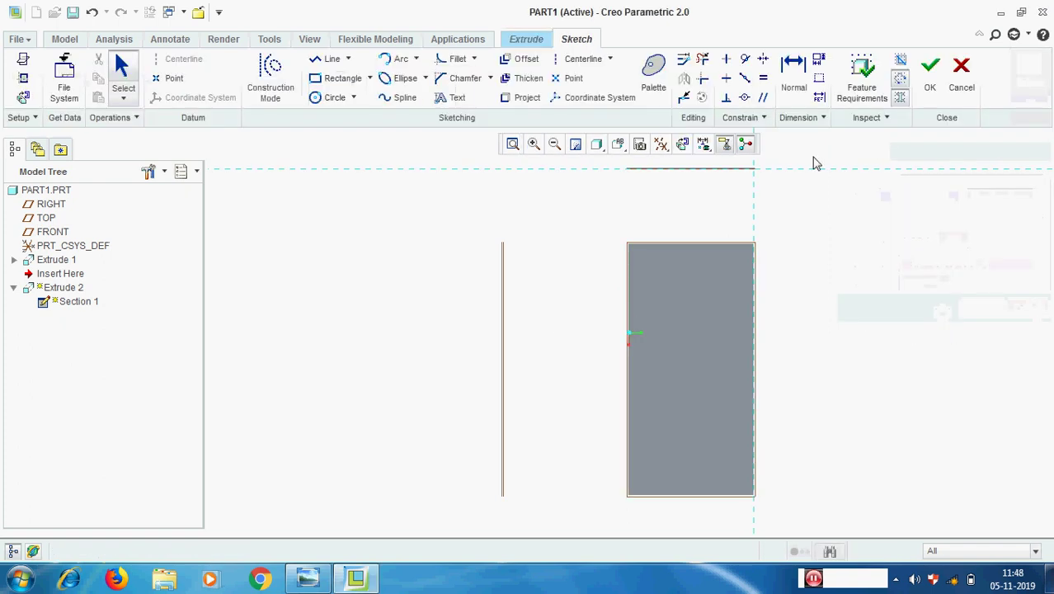
pyautogui.click(950, 91)
pyautogui.click(492, 305)
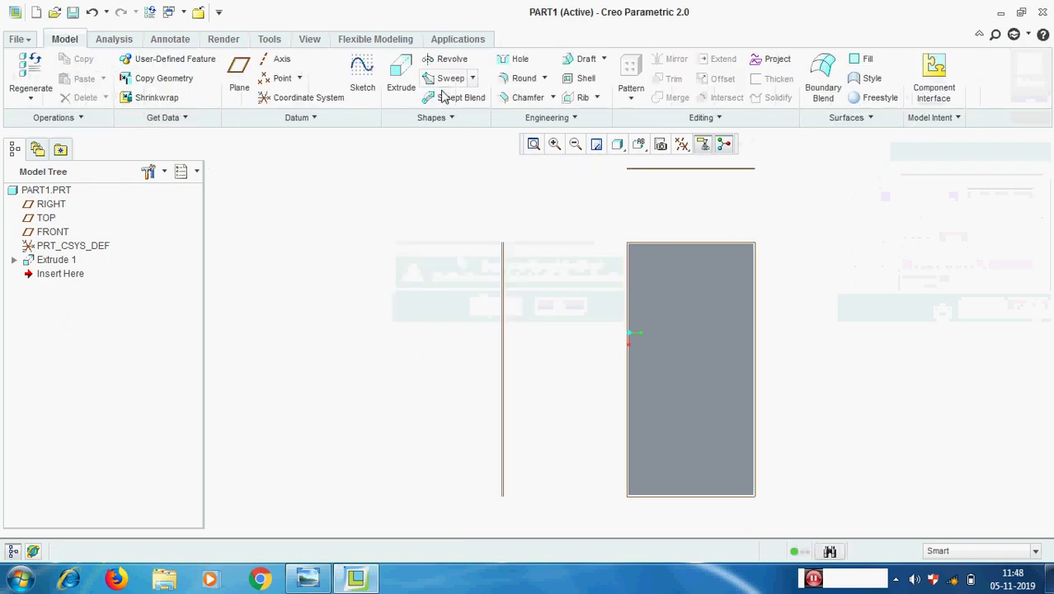
pyautogui.click(639, 144)
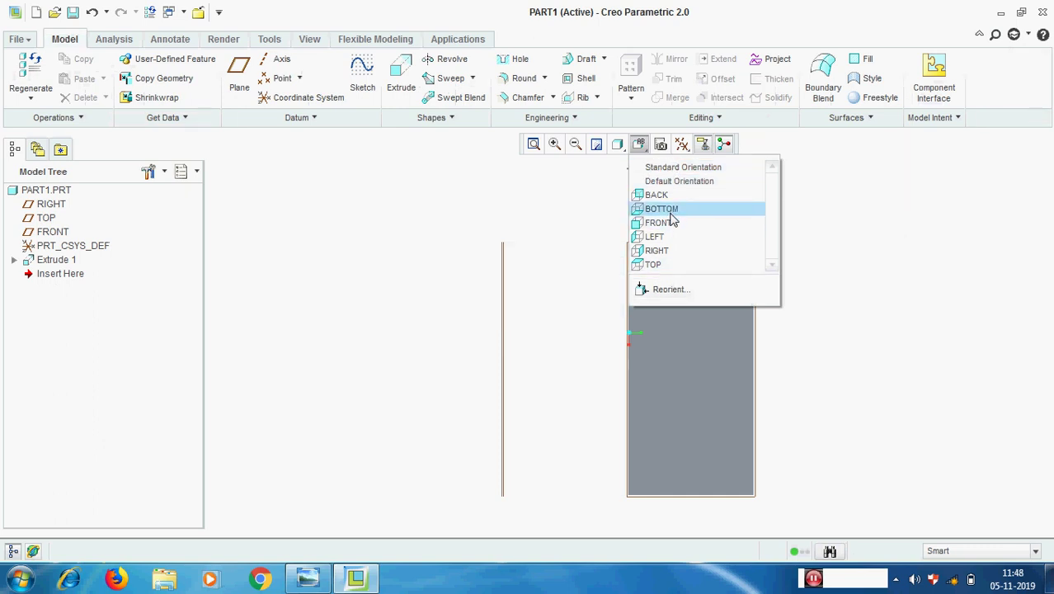
pyautogui.click(673, 181)
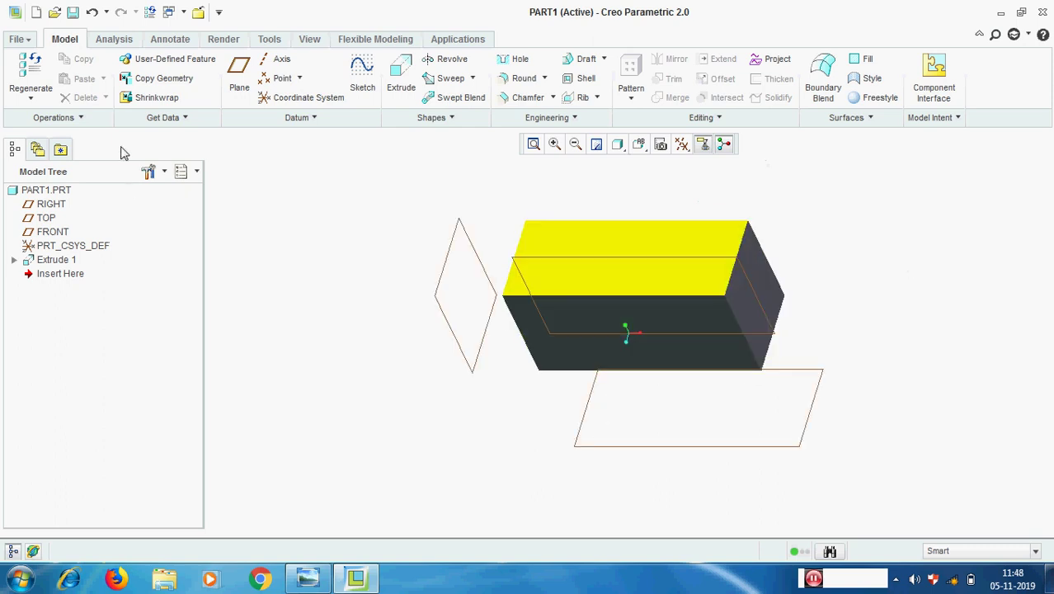
pyautogui.click(401, 82)
pyautogui.click(72, 118)
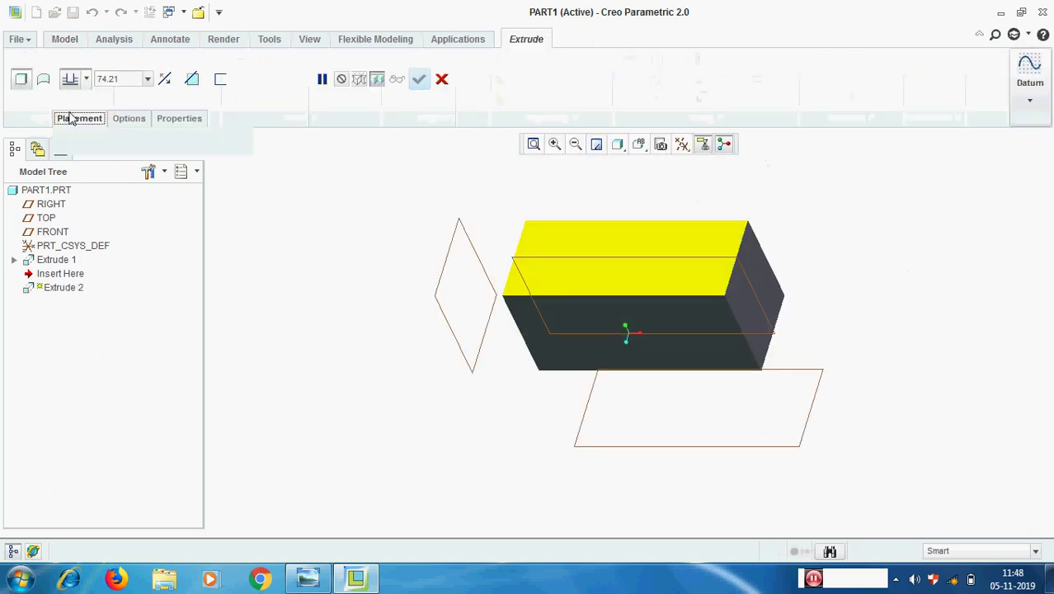
pyautogui.click(216, 173)
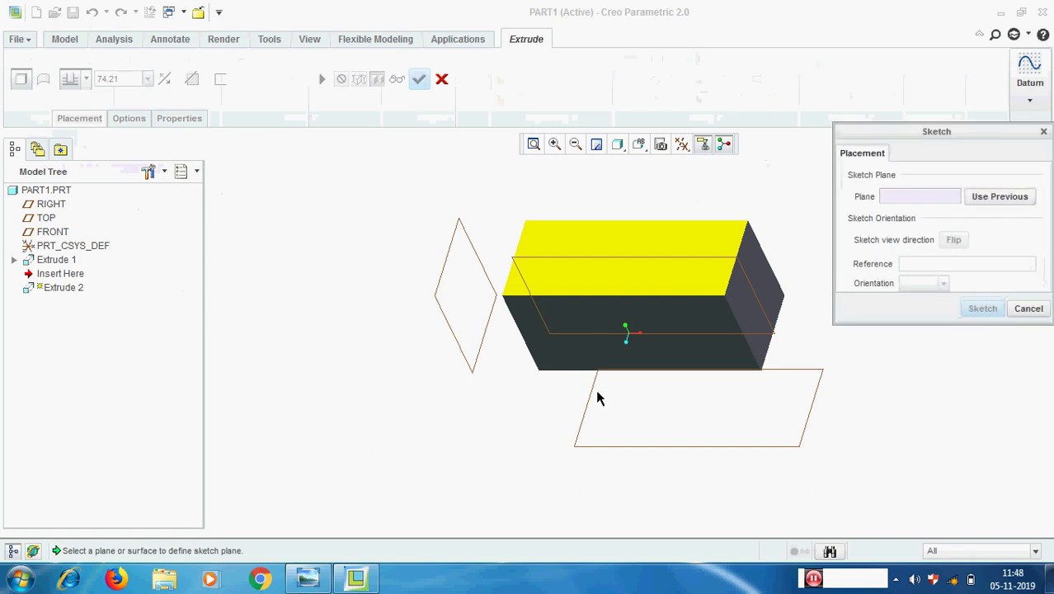
pyautogui.click(650, 340)
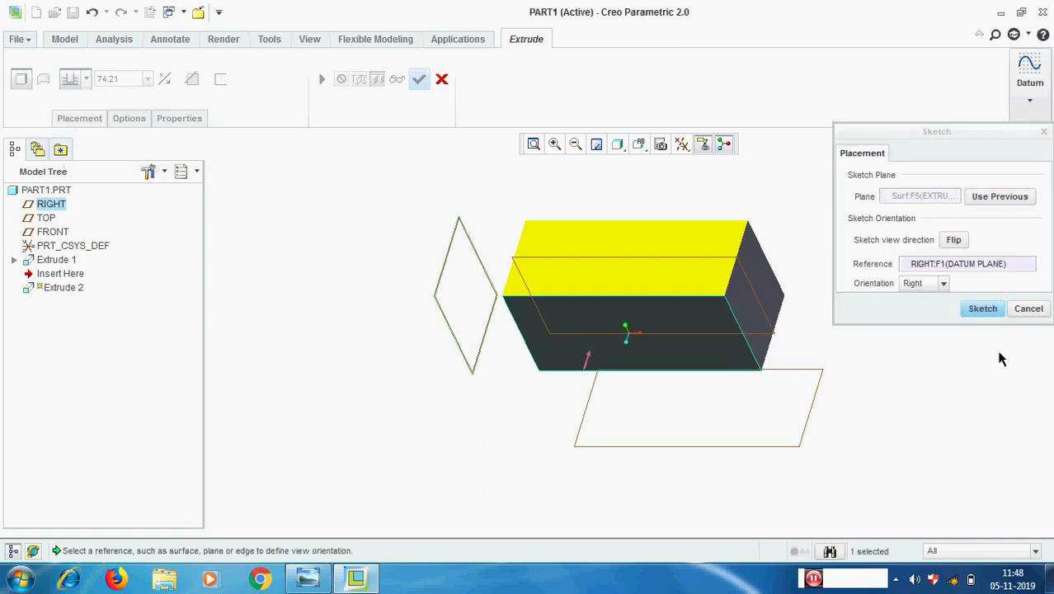
pyautogui.click(982, 308)
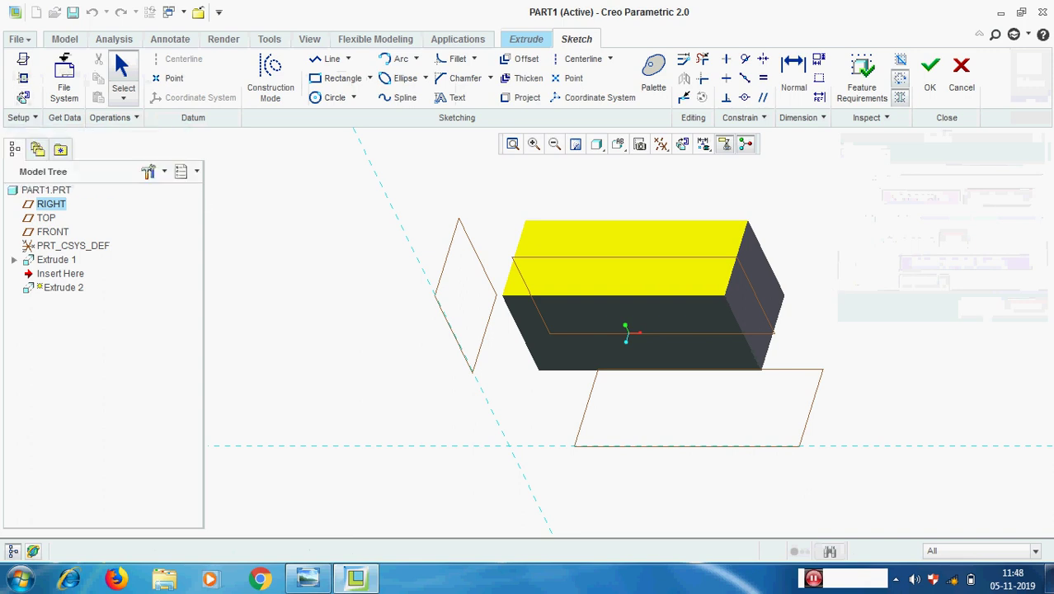
pyautogui.click(962, 73)
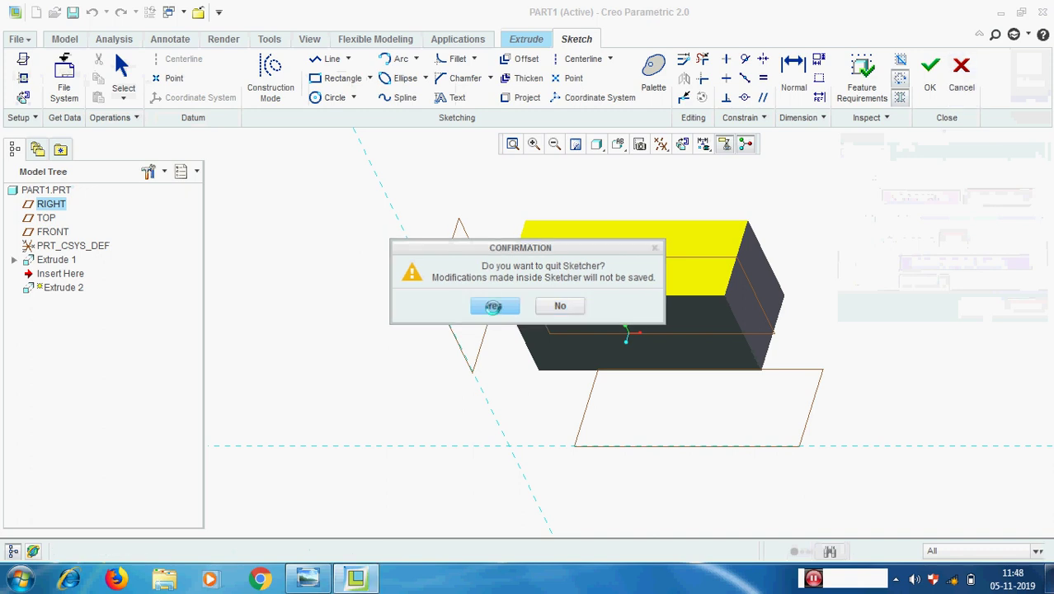
pyautogui.click(494, 304)
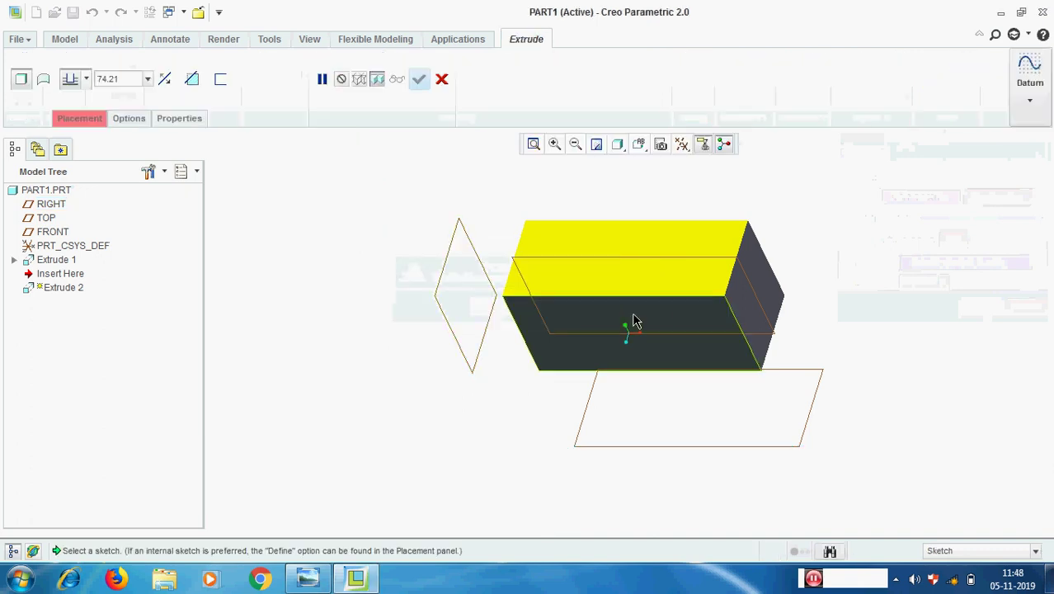
pyautogui.click(442, 78)
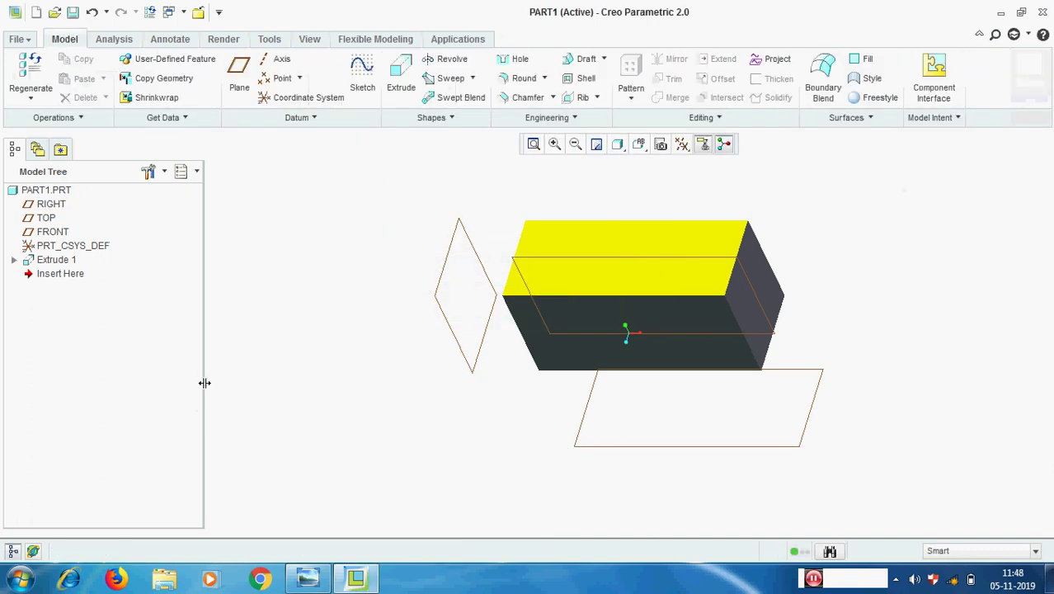
# Step: Start a new extrude with its internal sketch on the block's large front face, RIGHT plane as Right reference, and face the sketch plane
pyautogui.click(407, 74)
pyautogui.click(77, 118)
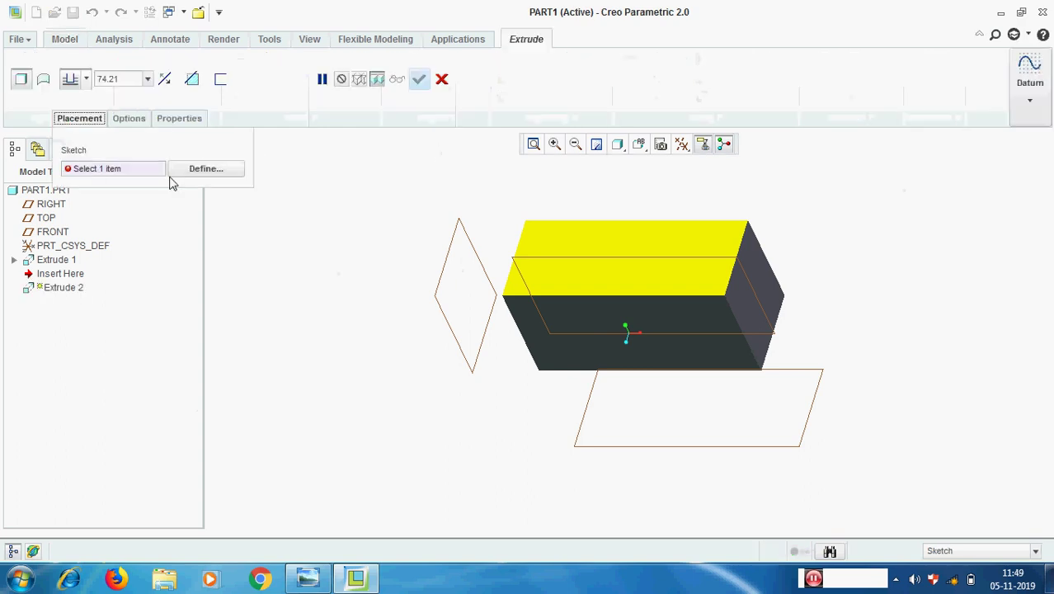
pyautogui.click(206, 168)
pyautogui.click(656, 330)
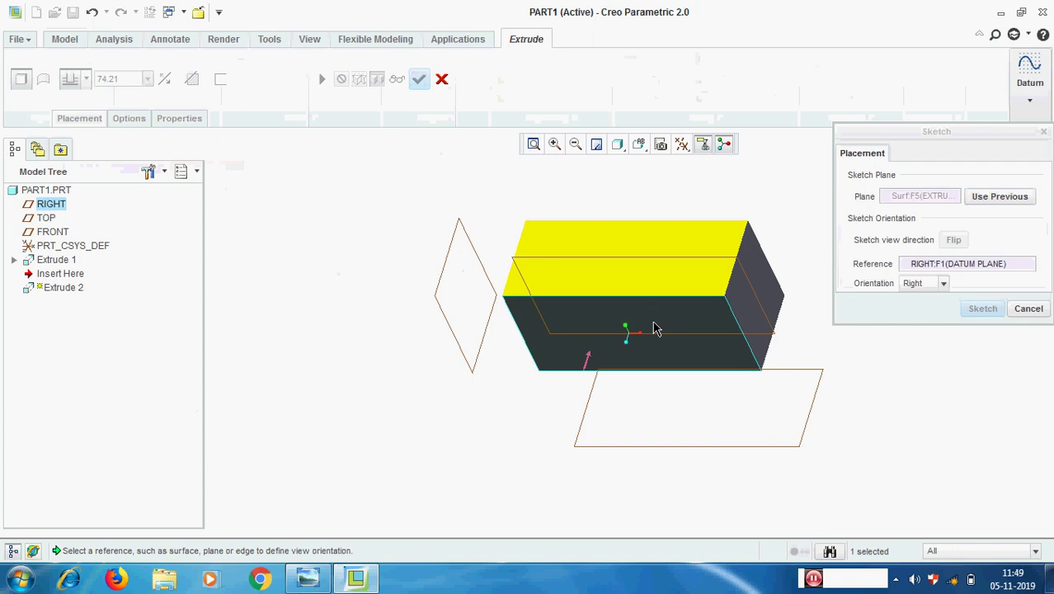
pyautogui.click(983, 308)
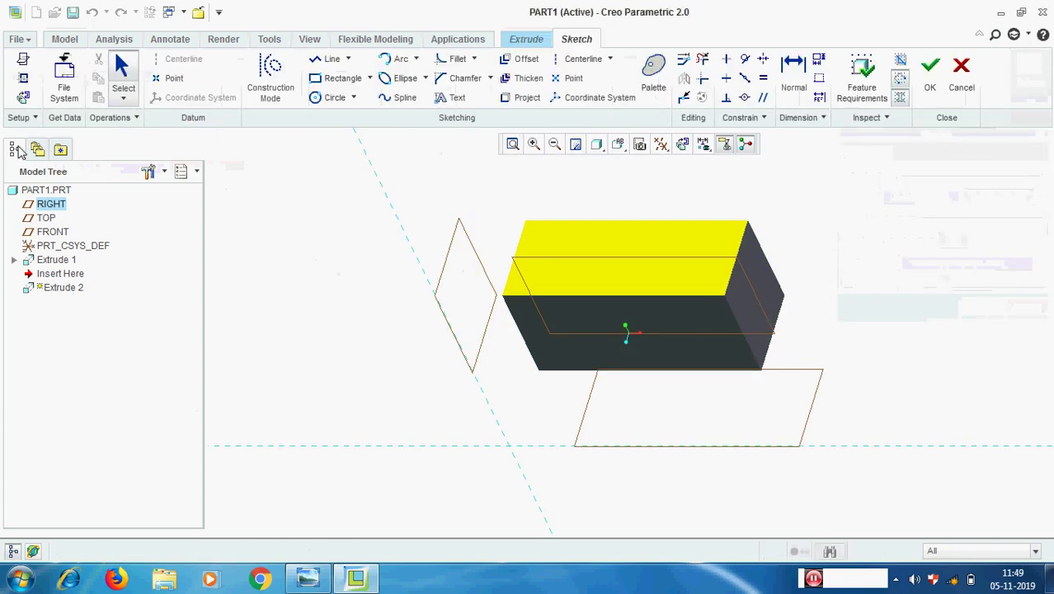
pyautogui.click(23, 97)
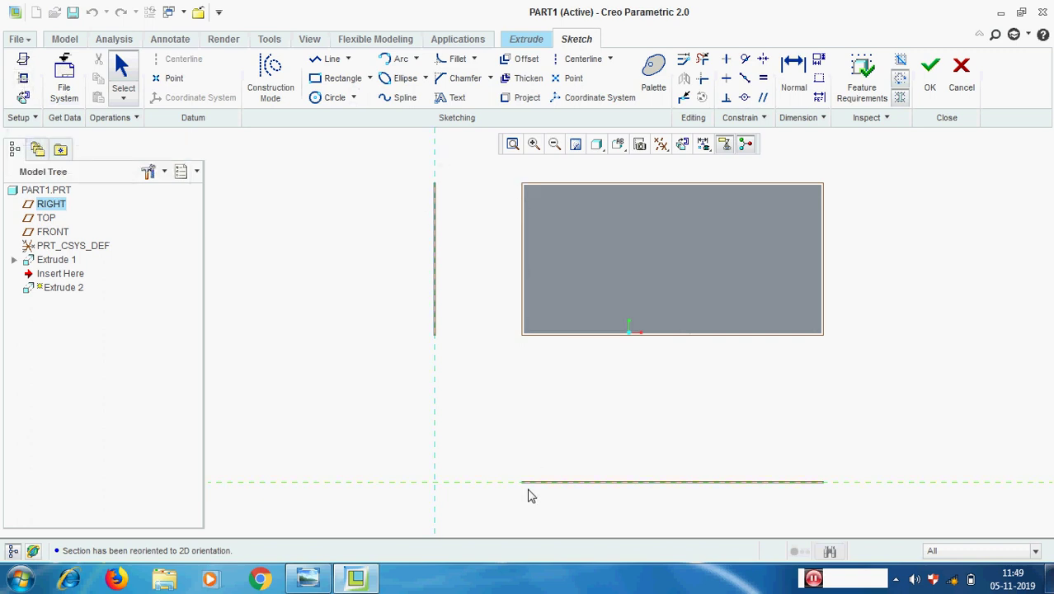
# Step: Add the block's lower and left edges on the front face as sketch references
pyautogui.click(23, 96)
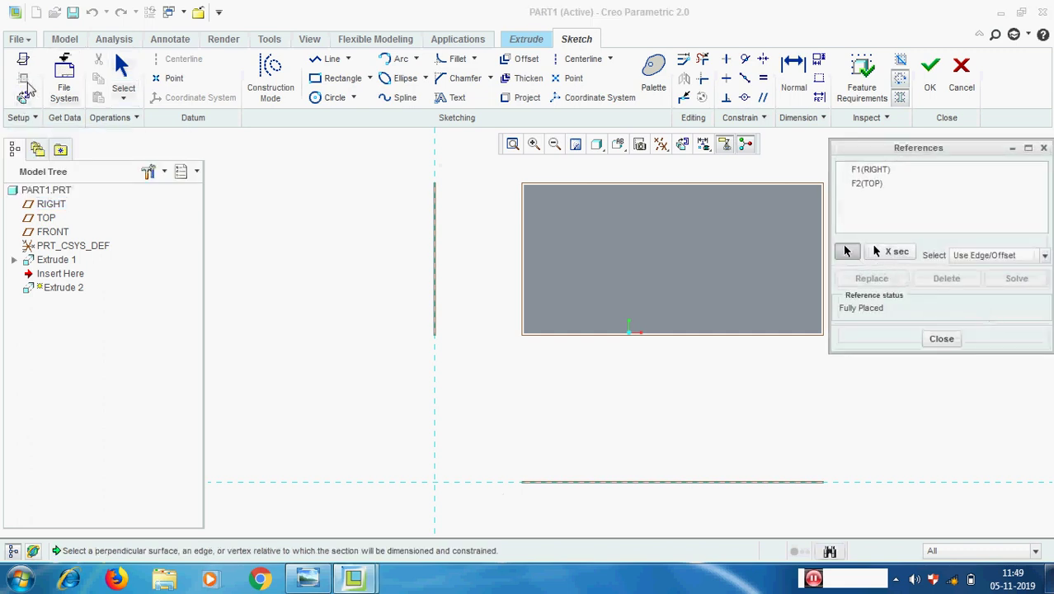
pyautogui.click(681, 336)
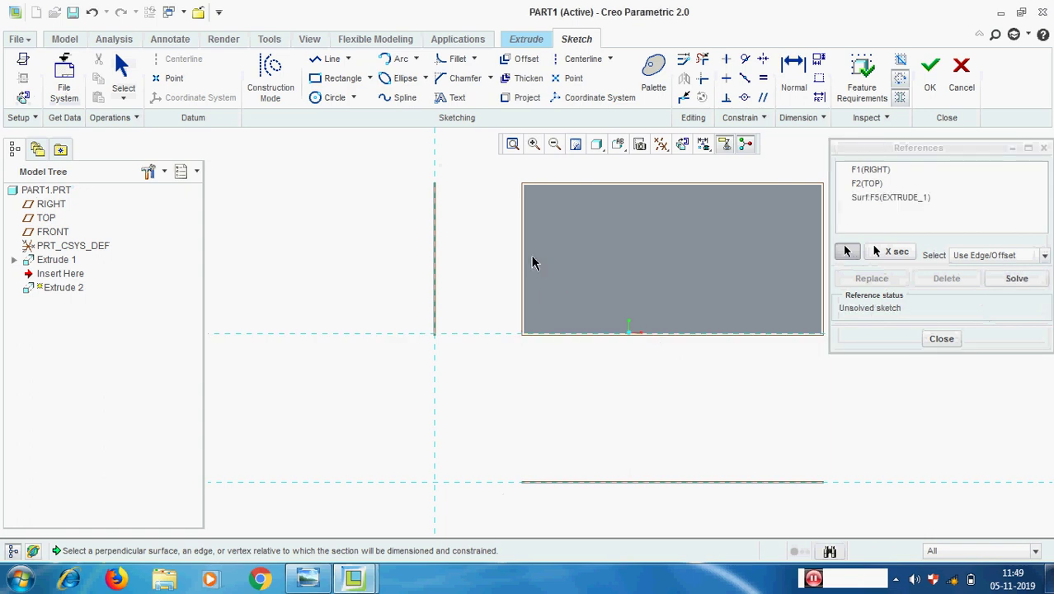
pyautogui.click(533, 264)
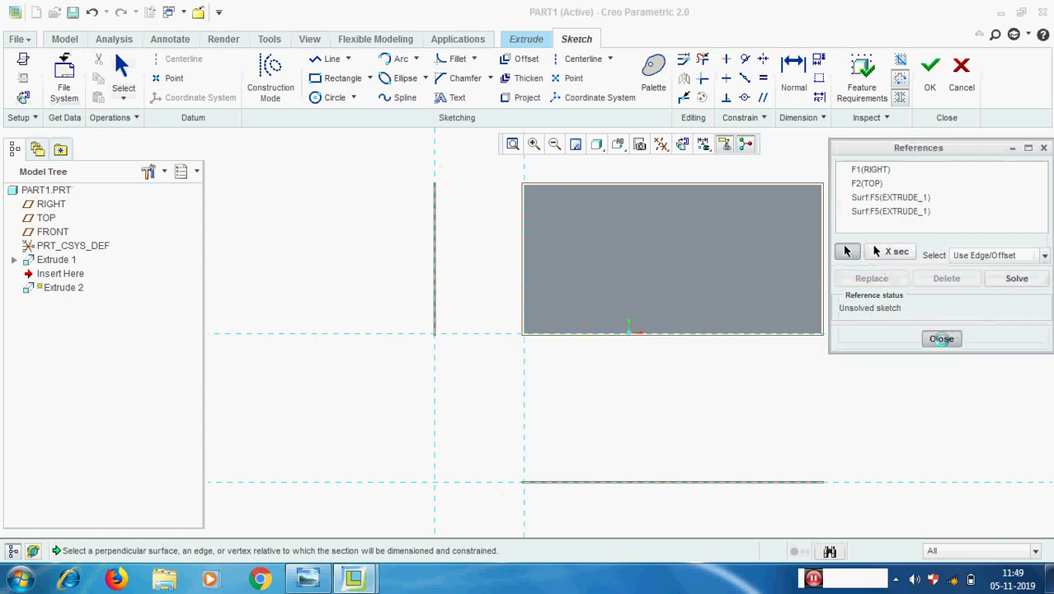
pyautogui.click(941, 338)
# Step: Sketch a circle about 48 mm in diameter near the middle of the block's front face
pyautogui.click(317, 97)
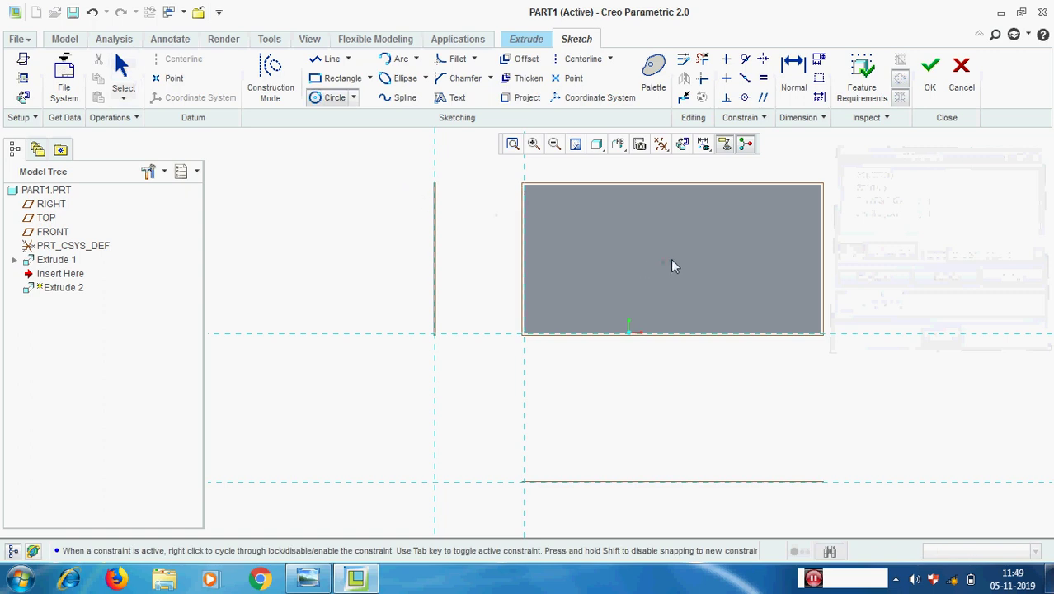
pyautogui.click(672, 288)
pyautogui.middleClick(883, 289)
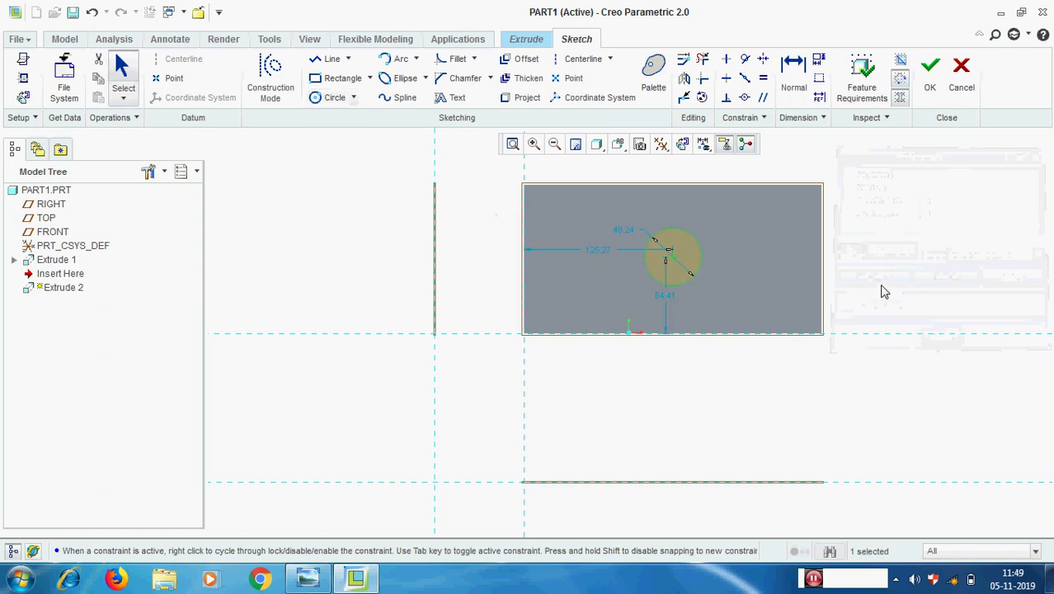
# Step: Dimension the circle's centre 50 mm above the block's lower edge and 125 mm from its left edge
pyautogui.click(793, 74)
pyautogui.click(675, 263)
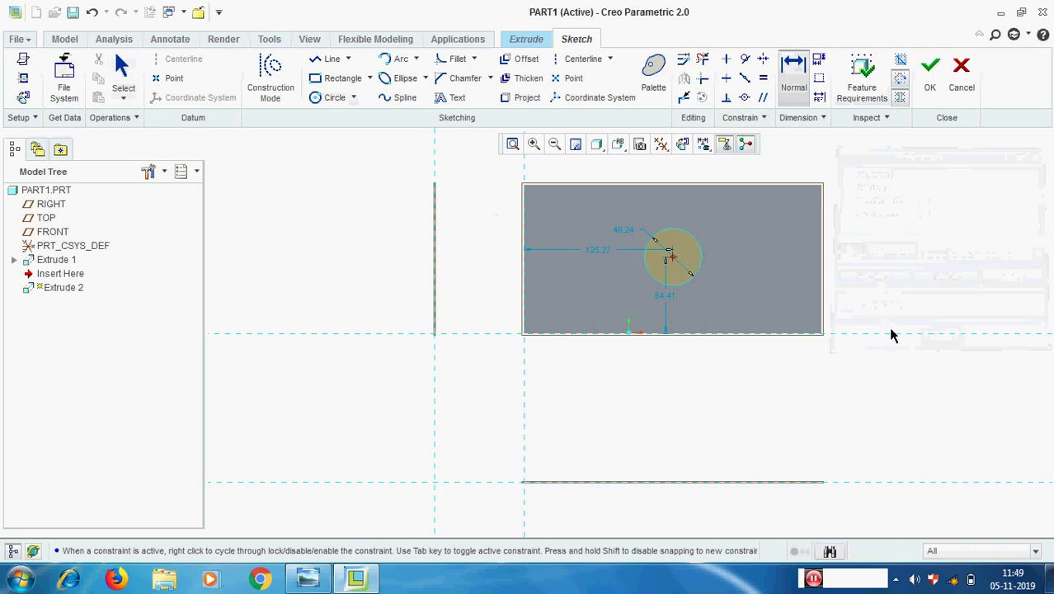
pyautogui.middleClick(909, 317)
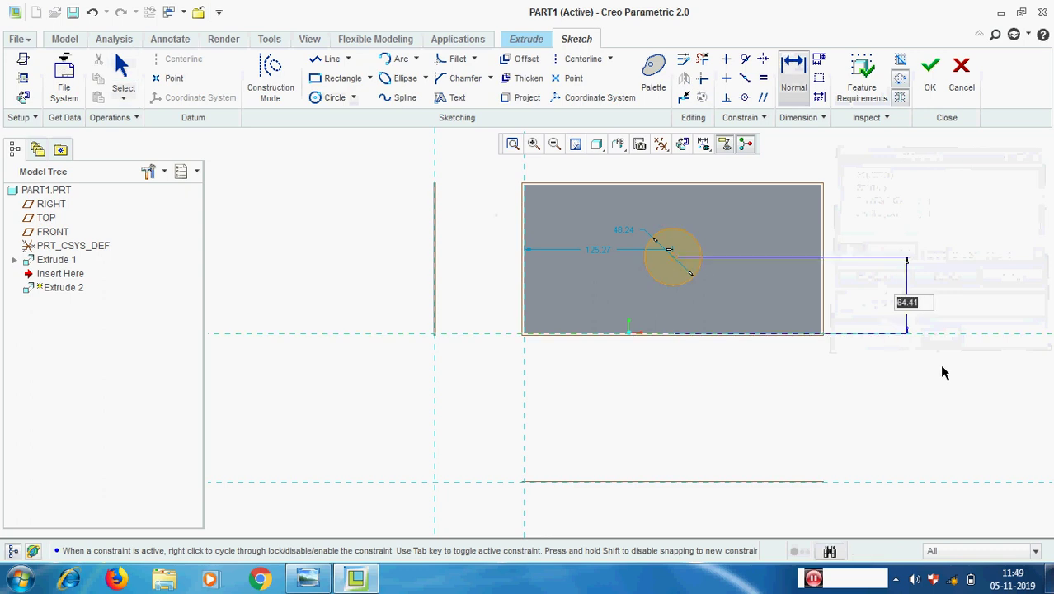
pyautogui.write('50')
pyautogui.press('Return')
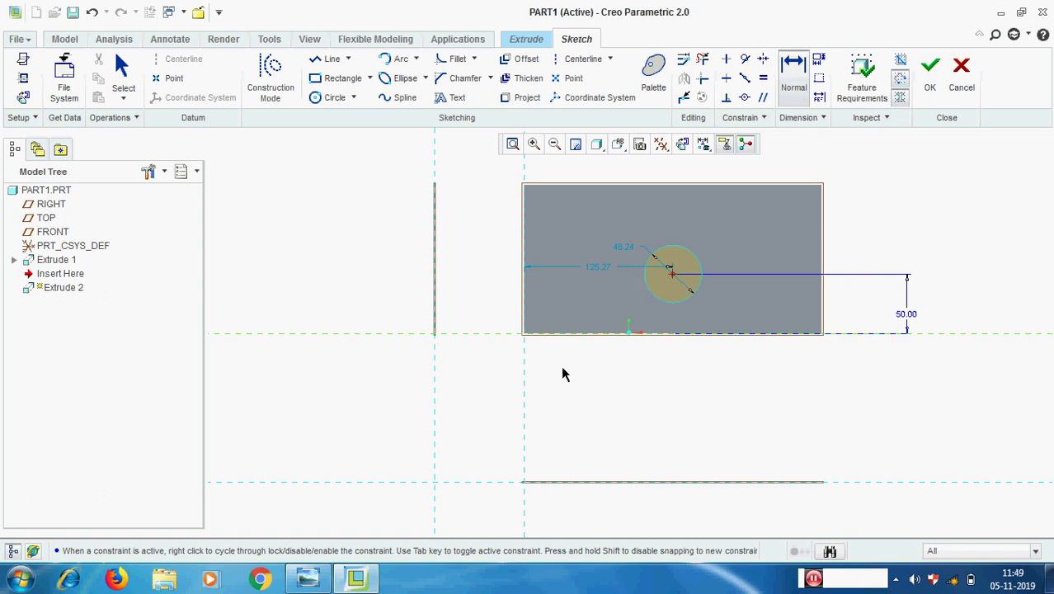
pyautogui.middleClick(583, 427)
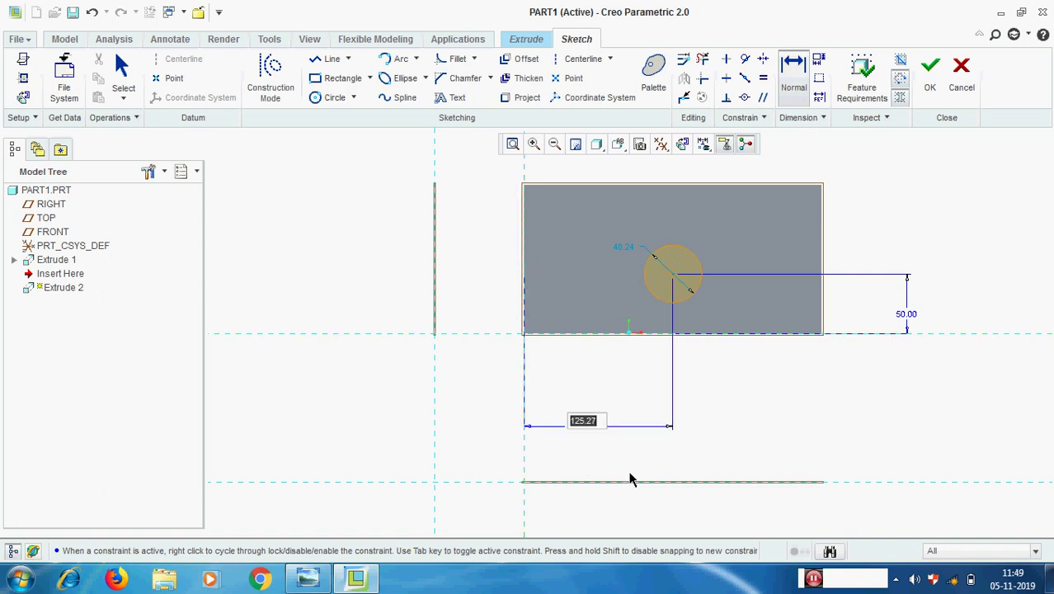
pyautogui.write('125')
pyautogui.press('Return')
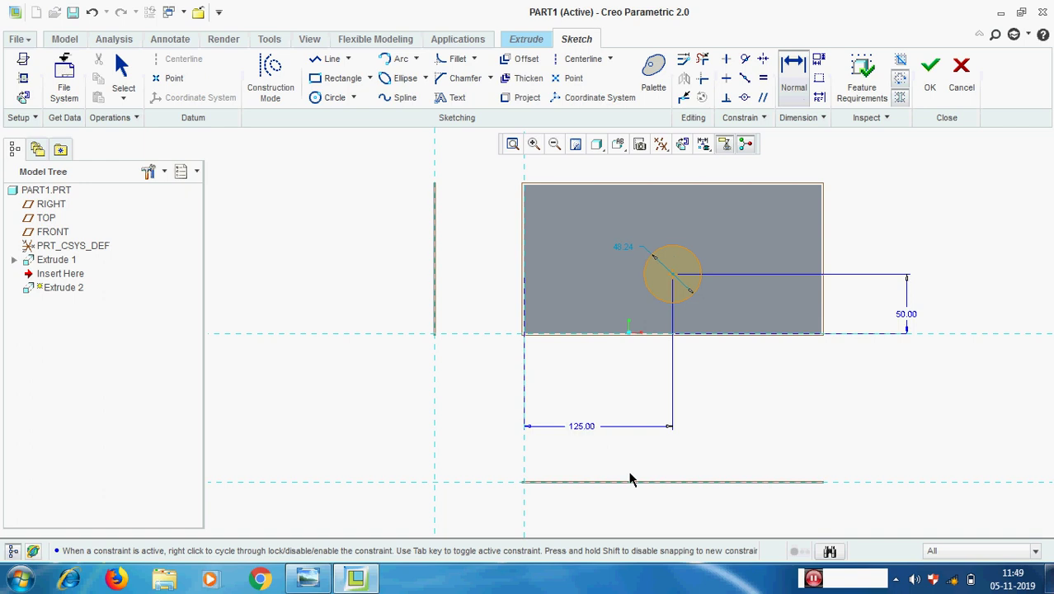
# Step: Set the circle's diameter to 50 mm
pyautogui.doubleClick(622, 249)
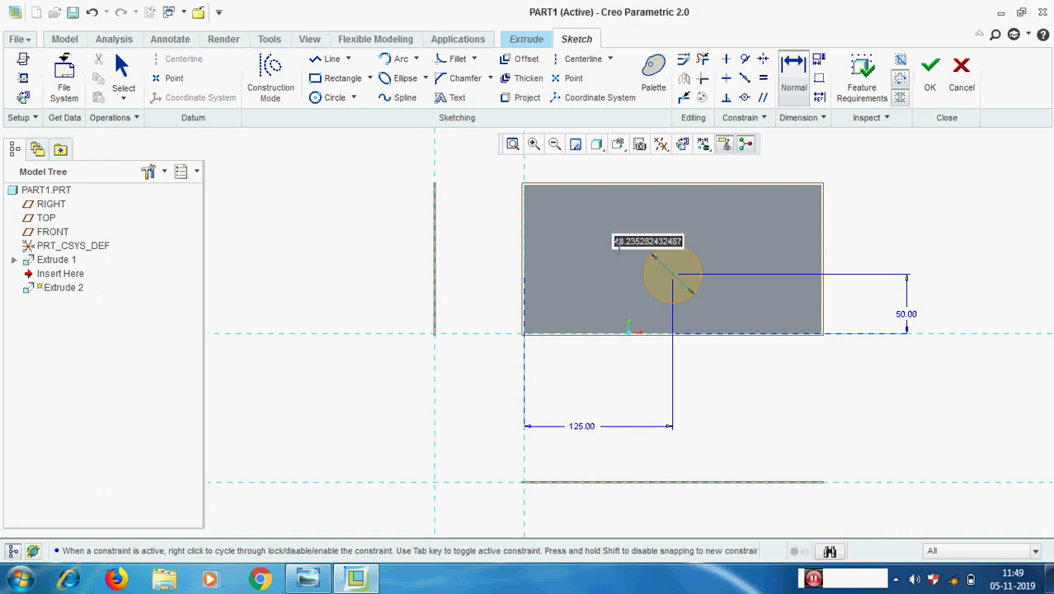
pyautogui.write('50')
pyautogui.press('Return')
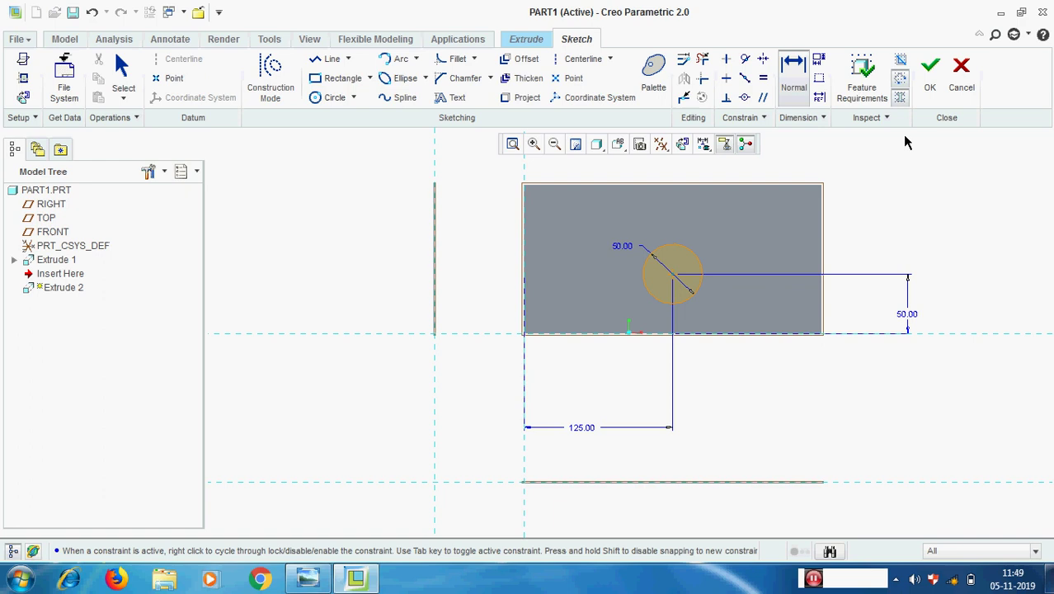
# Step: Finish the circle sketch and make the extrude remove material, with its direction reversed into the block
pyautogui.click(929, 72)
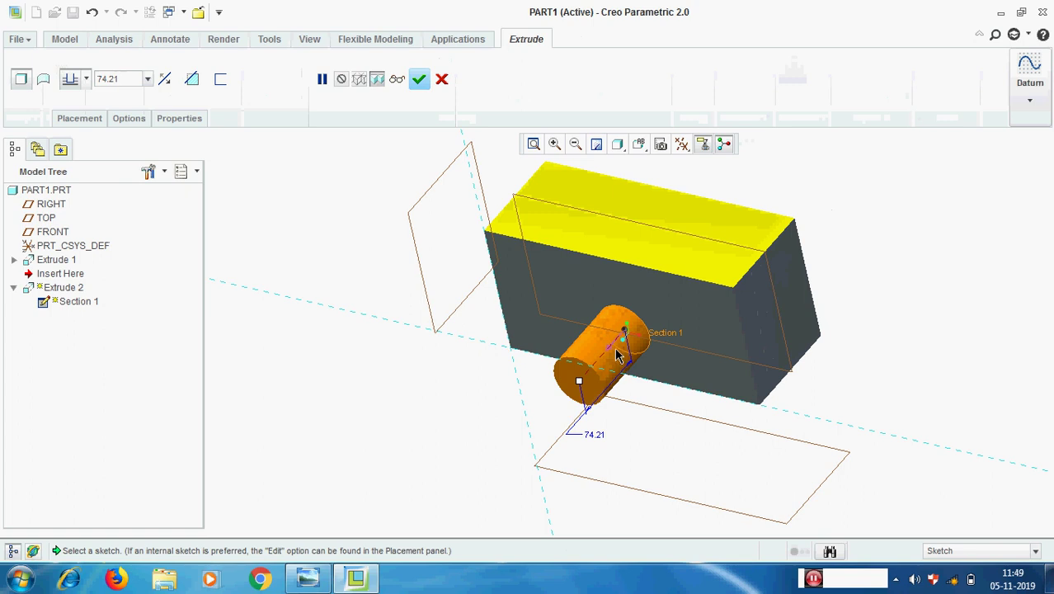
pyautogui.click(192, 79)
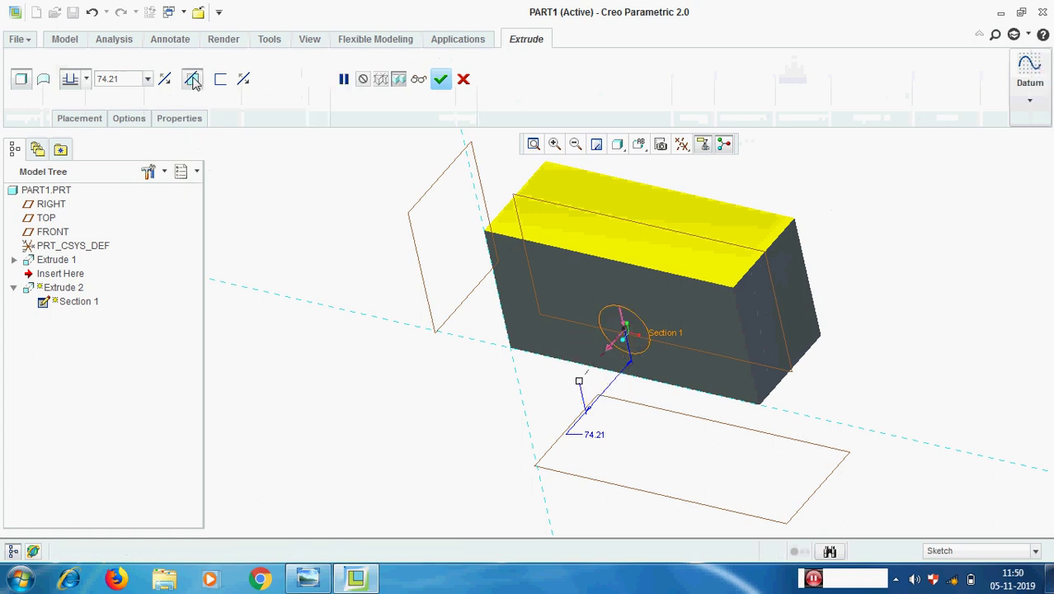
pyautogui.click(610, 342)
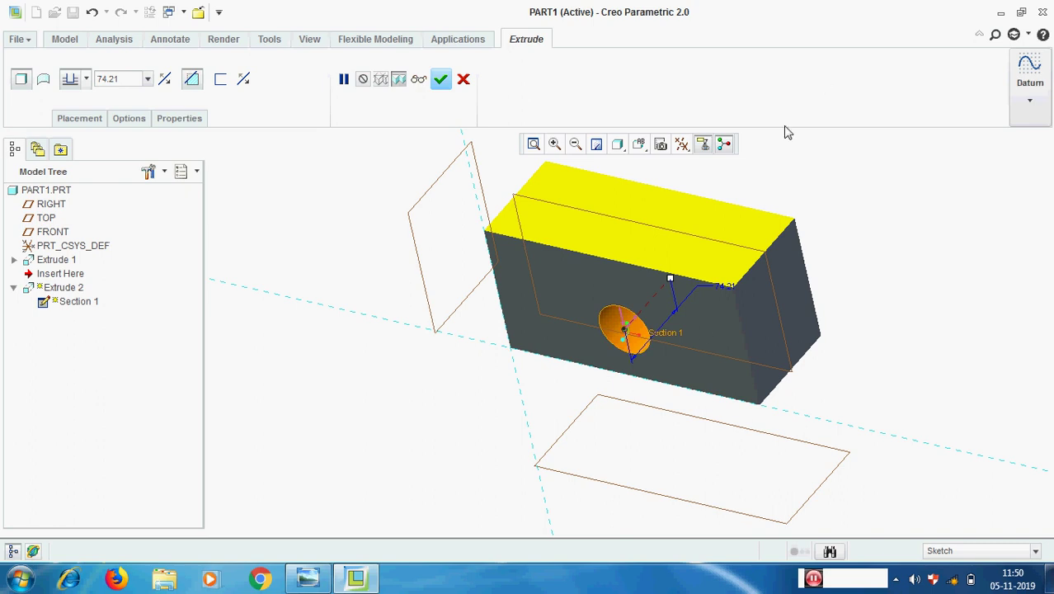
# Step: Try the Through All depth on Side 1 of the circular cut, inspect the hole, and return the depth to Blind
pyautogui.click(129, 119)
pyautogui.click(239, 175)
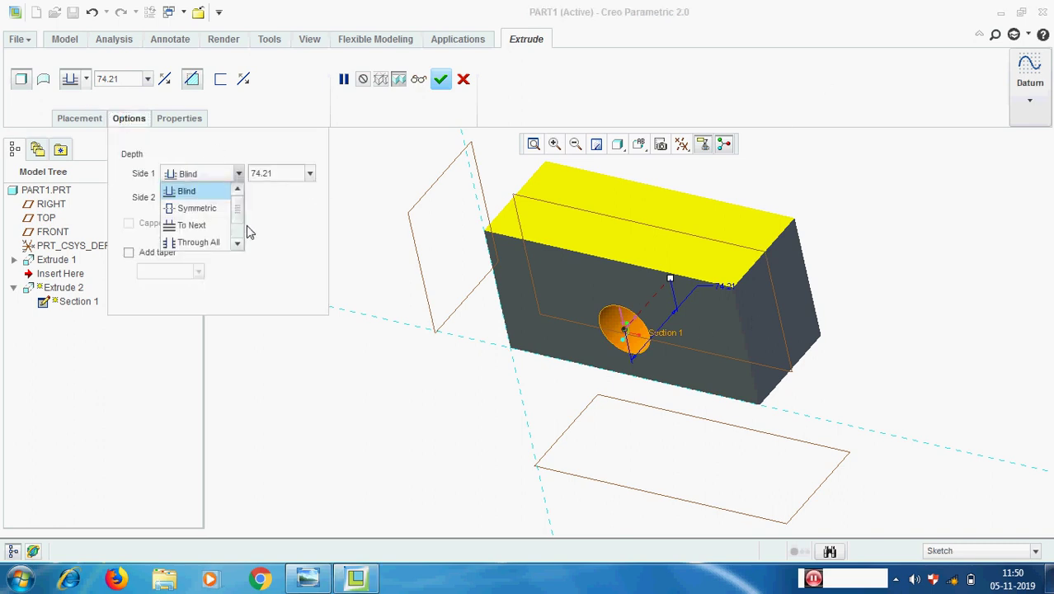
pyautogui.click(190, 247)
pyautogui.moveTo(842, 332); pyautogui.dragTo(788, 346, button='middle')
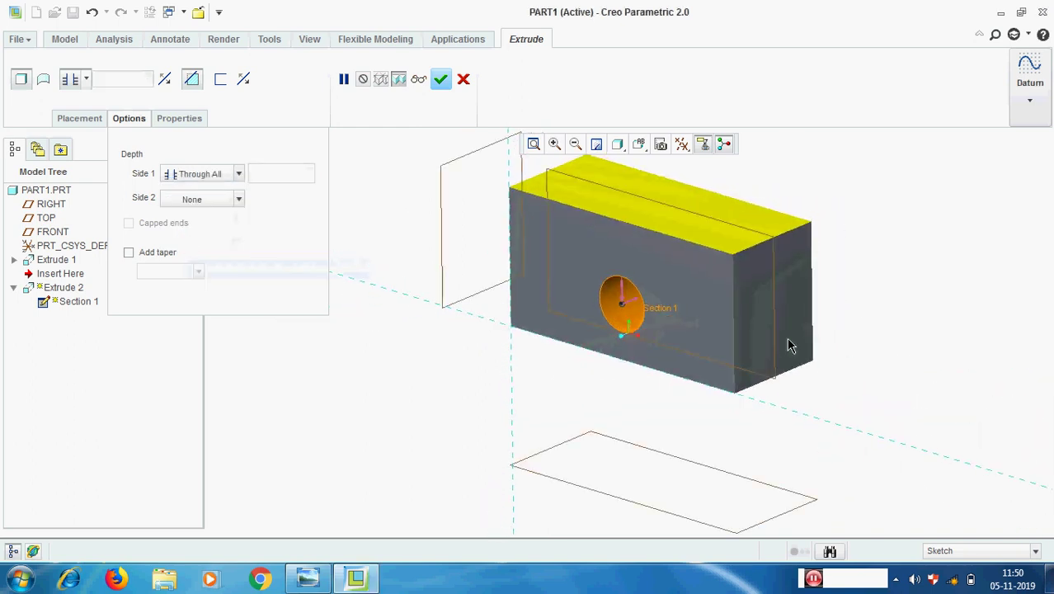
pyautogui.click(239, 175)
pyautogui.click(198, 192)
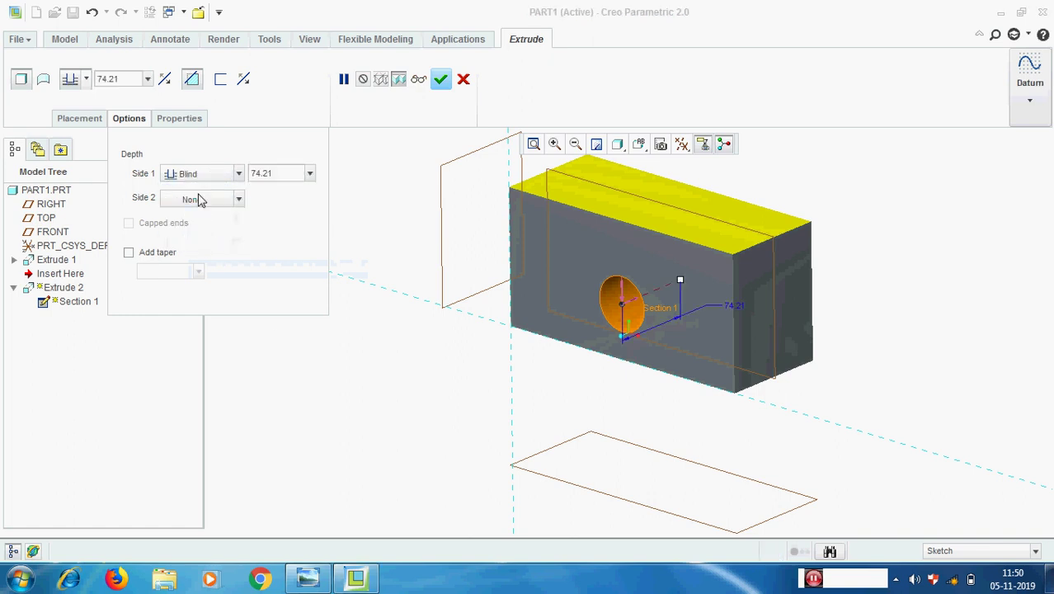
# Step: Try a Blind depth of 20 mm on Side 1 of the circular cut and inspect the hole
pyautogui.doubleClick(275, 173)
pyautogui.write('20')
pyautogui.press('Return')
pyautogui.moveTo(776, 353); pyautogui.dragTo(513, 383, button='middle')
# Step: Try the Through All and To Next depths on Side 1 of the circular cut, checking the hole
pyautogui.click(238, 174)
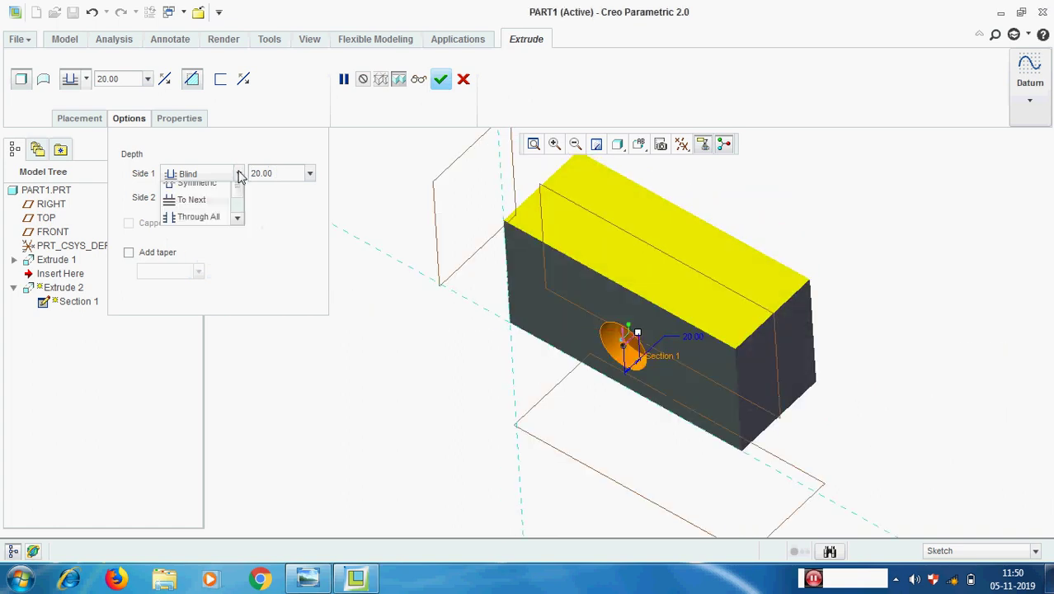
pyautogui.click(195, 241)
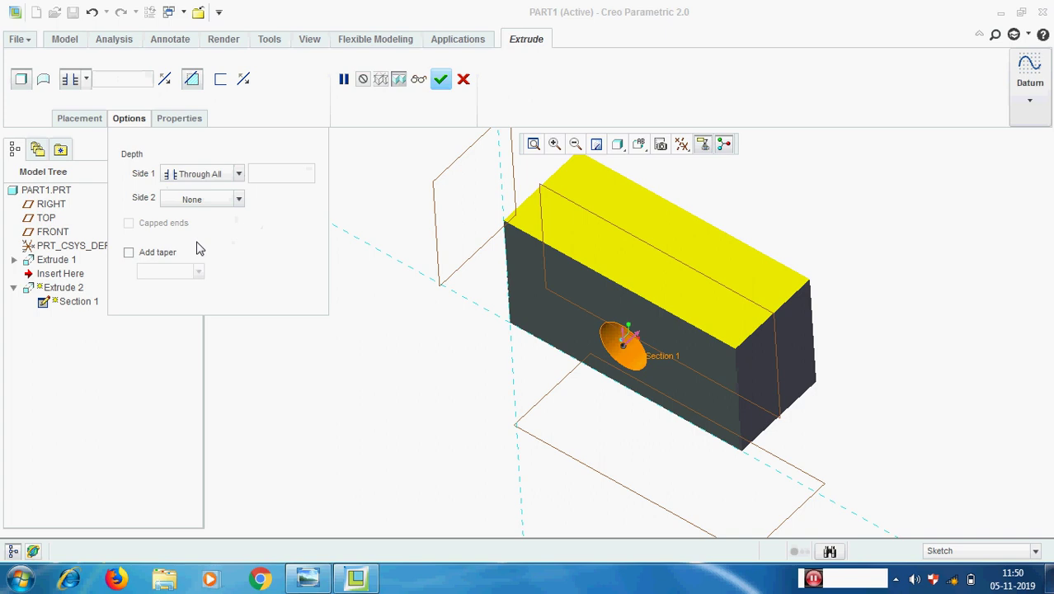
pyautogui.click(238, 176)
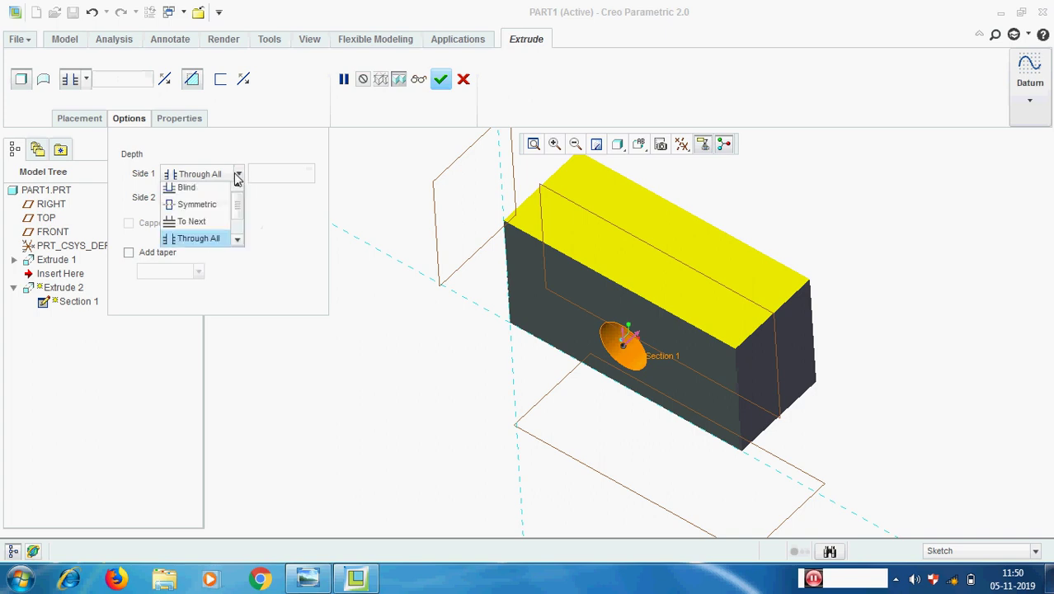
pyautogui.click(198, 226)
pyautogui.moveTo(705, 391); pyautogui.dragTo(701, 363, button='middle')
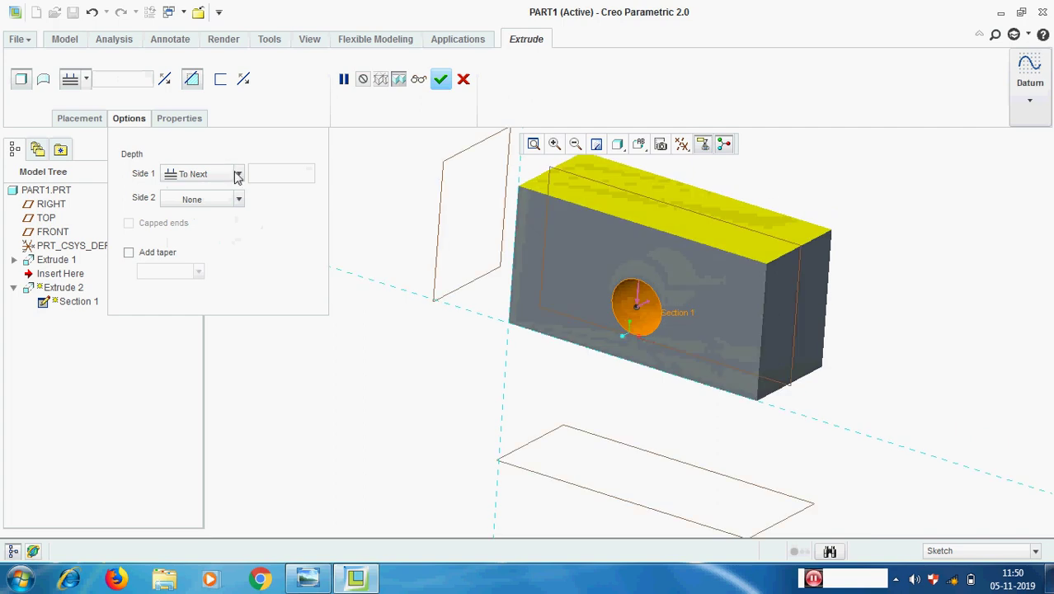
# Step: Set Side 1 of the circular cut to Through All, complete the cut and view the block
pyautogui.click(236, 174)
pyautogui.click(223, 241)
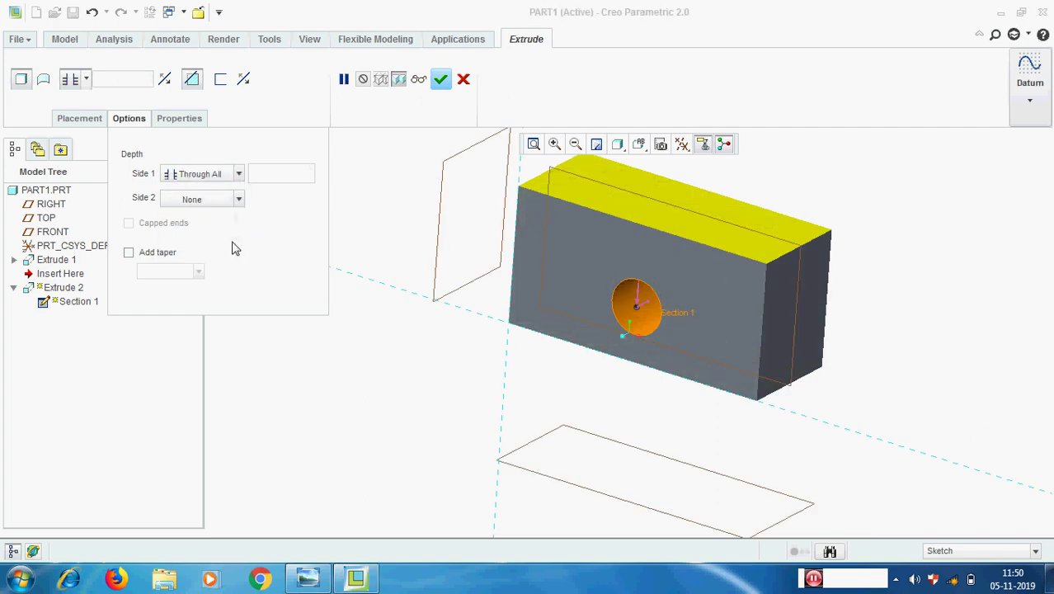
pyautogui.click(440, 79)
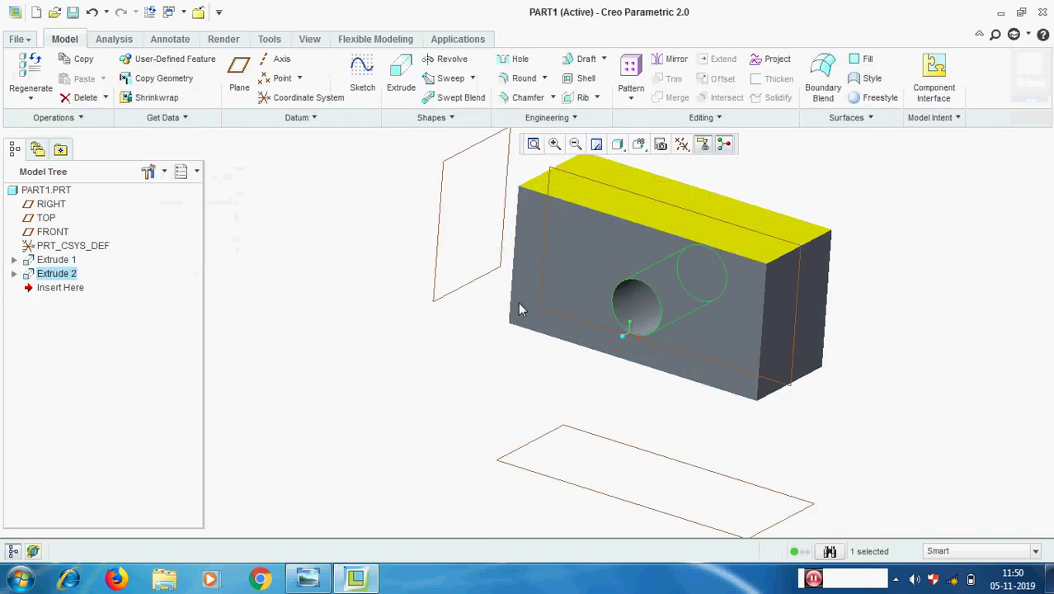
pyautogui.scroll(-3, 518, 302)
pyautogui.moveTo(841, 316)
pyautogui.mouseDown(button='middle')
pyautogui.moveTo(876, 315)
pyautogui.moveTo(846, 323)
pyautogui.mouseUp(button='middle')
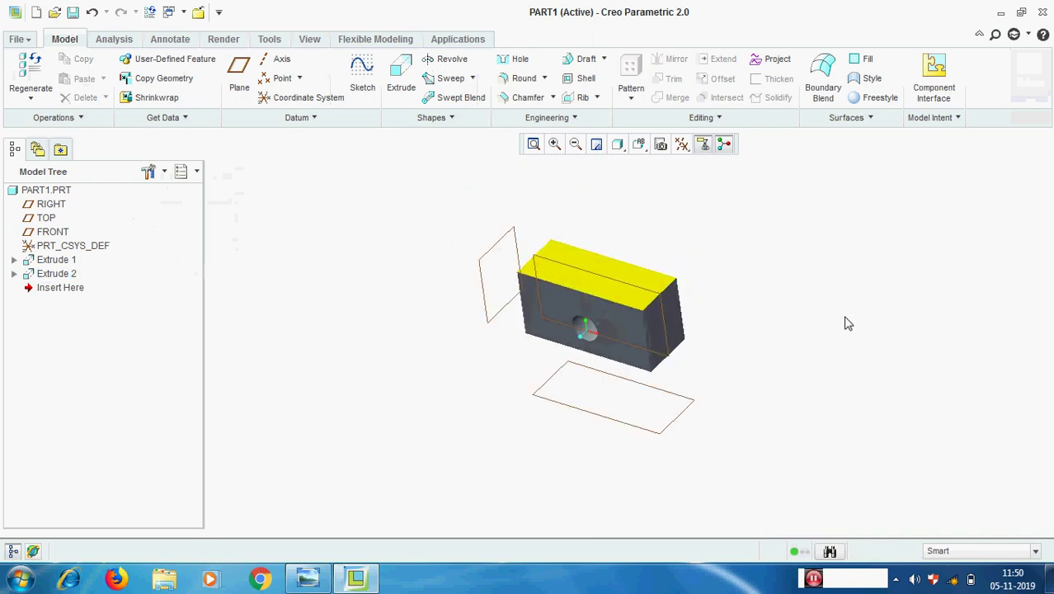
# Step: Delete the circular cut feature, Extrude 2, from the part
pyautogui.click(49, 275)
pyautogui.rightClick(49, 274)
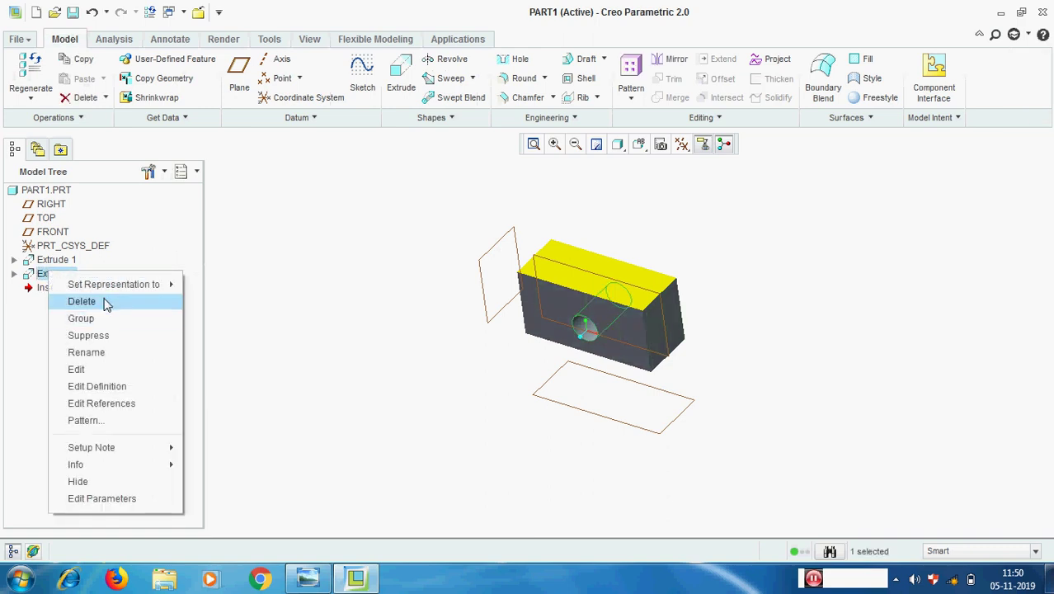
pyautogui.click(82, 301)
pyautogui.click(492, 310)
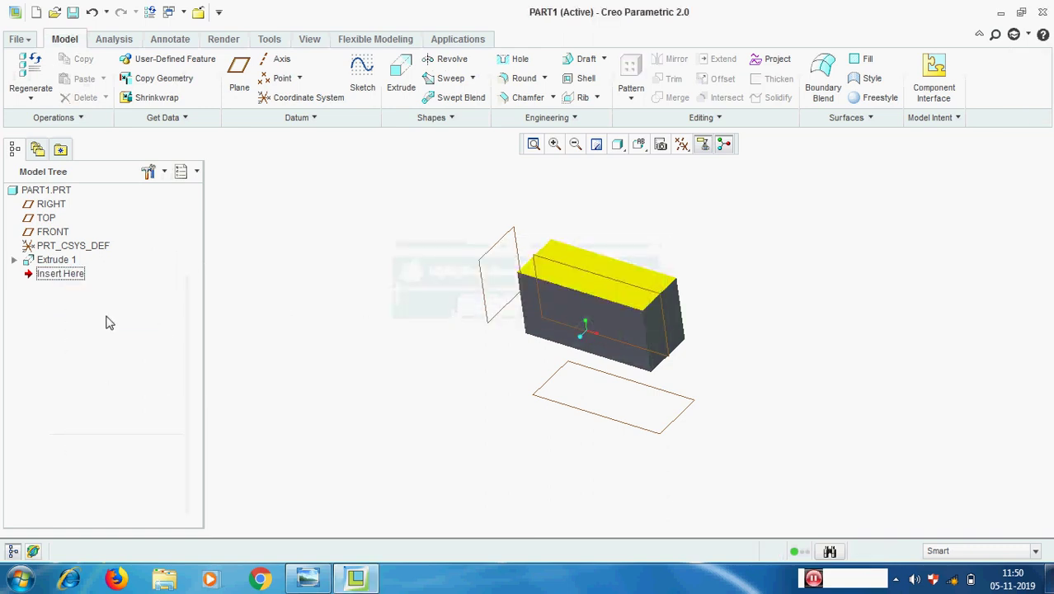
# Step: Delete the block feature, Extrude 1, and return the view to the default orientation
pyautogui.click(55, 260)
pyautogui.rightClick(54, 260)
pyautogui.click(97, 291)
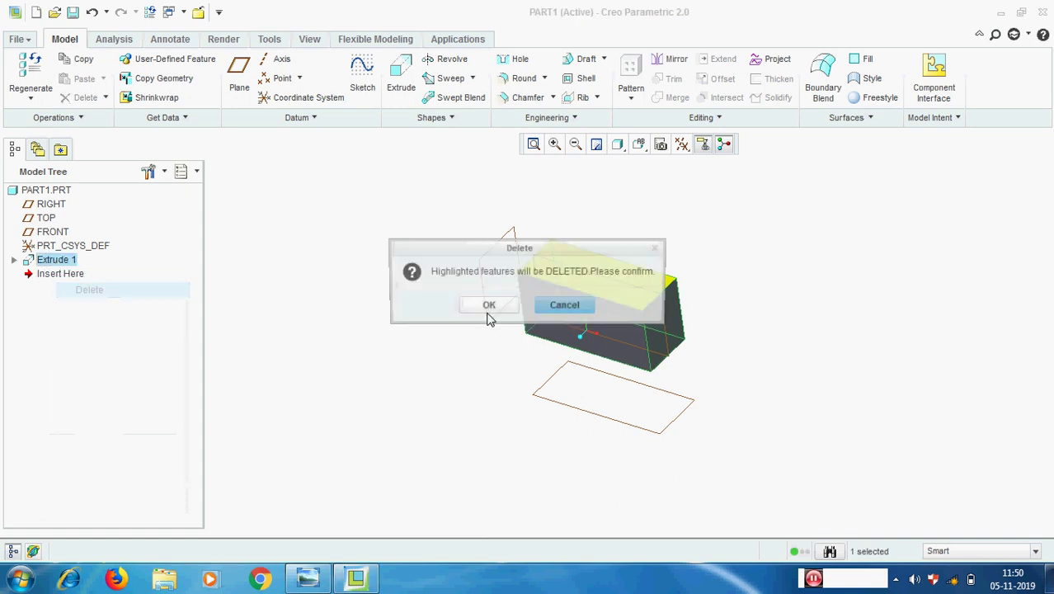
pyautogui.click(486, 315)
pyautogui.click(640, 145)
pyautogui.click(661, 180)
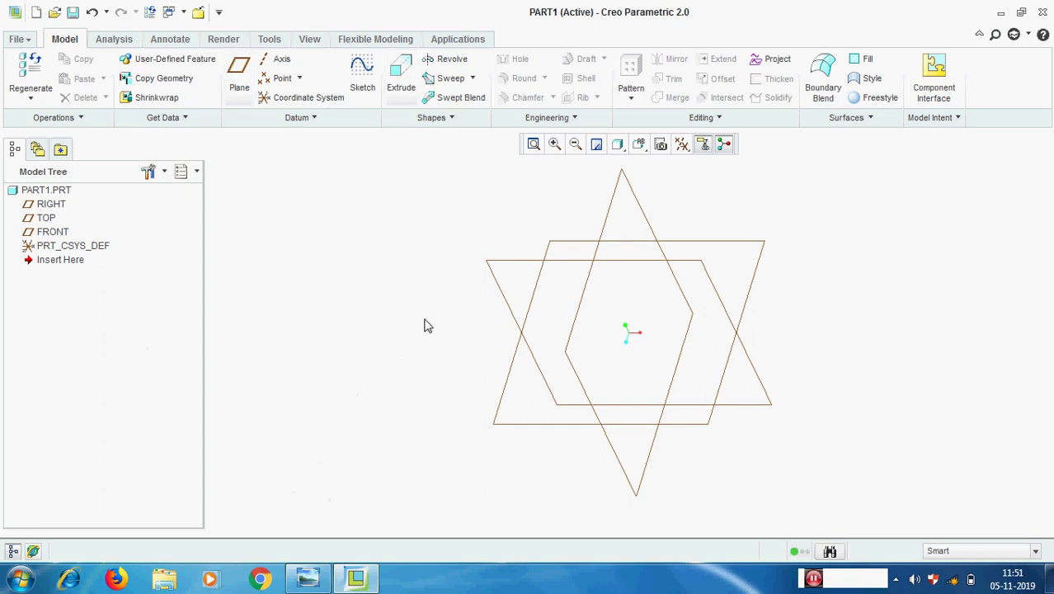
# Step: Start an extrude sketch on the FRONT plane and orient the sketching plane parallel to the screen
pyautogui.click(492, 271)
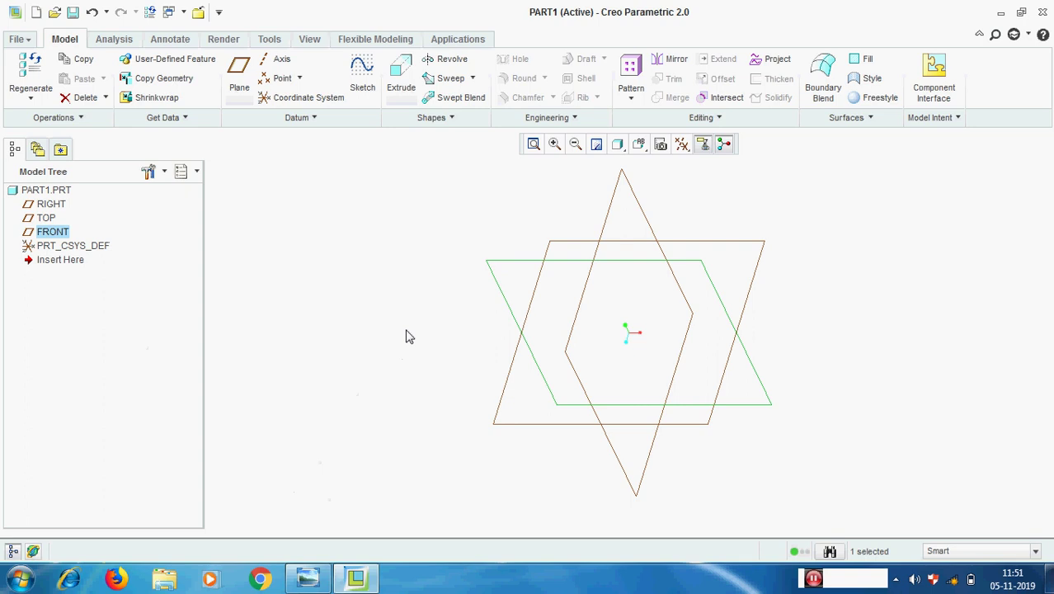
pyautogui.click(404, 76)
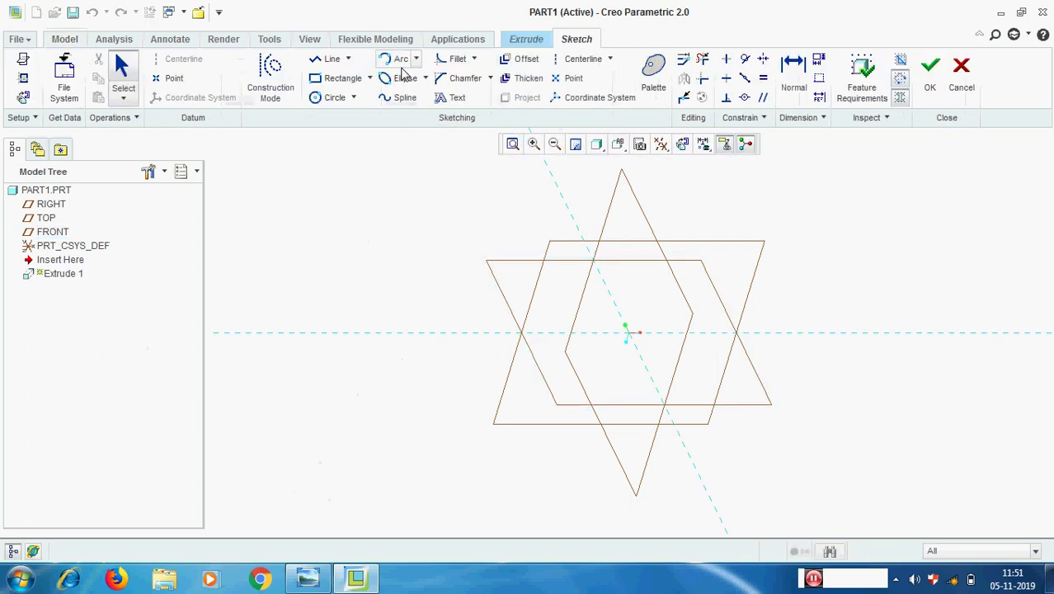
pyautogui.click(22, 98)
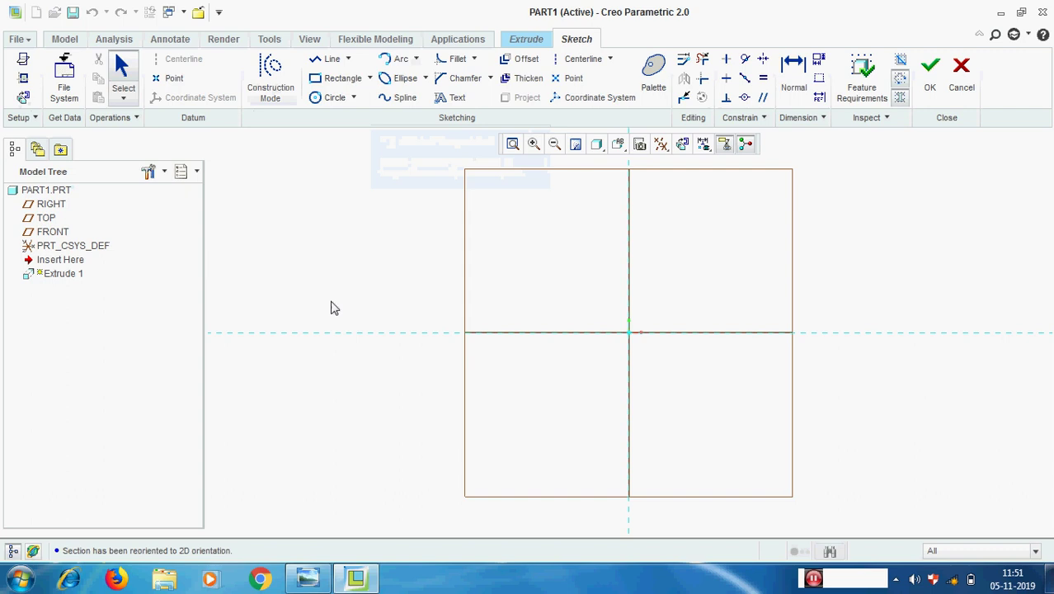
# Step: Review the sketch's RIGHT and TOP references and its plane and orientation setup, keeping RIGHT as the orientation reference
pyautogui.click(23, 81)
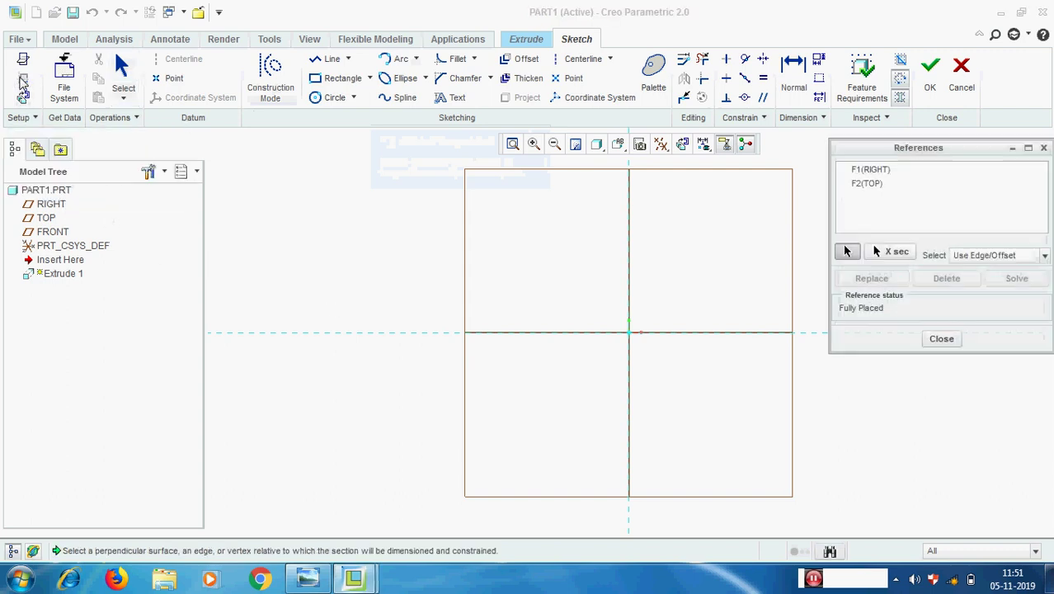
pyautogui.click(866, 171)
pyautogui.click(866, 183)
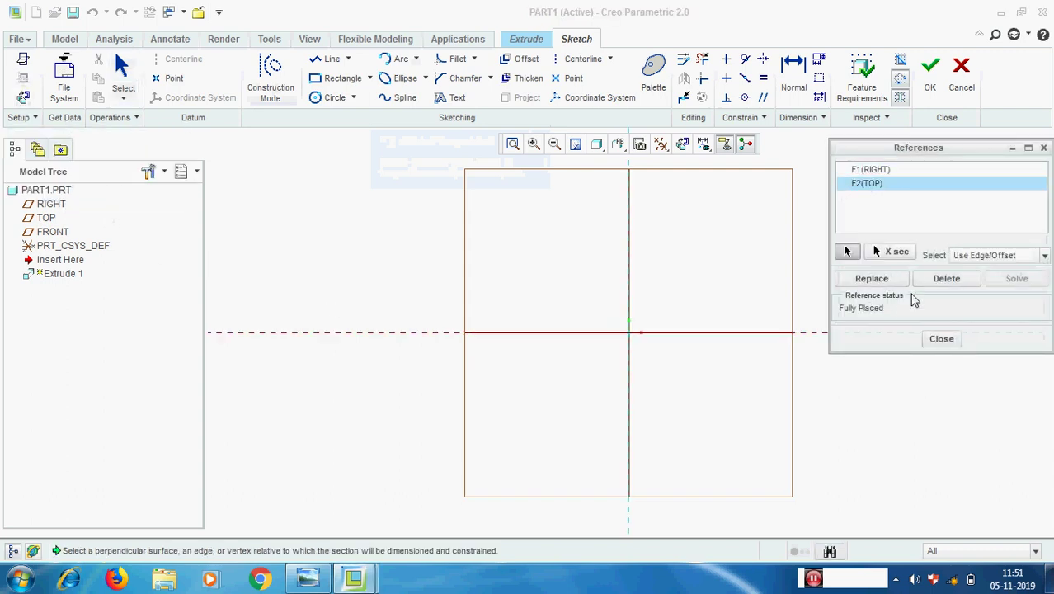
pyautogui.click(941, 338)
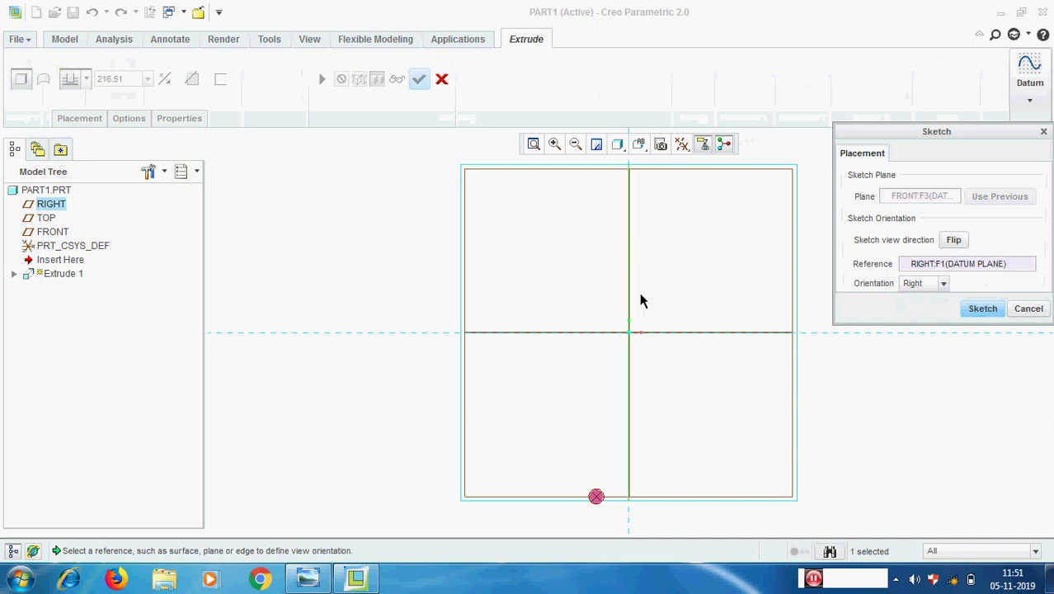
pyautogui.click(982, 308)
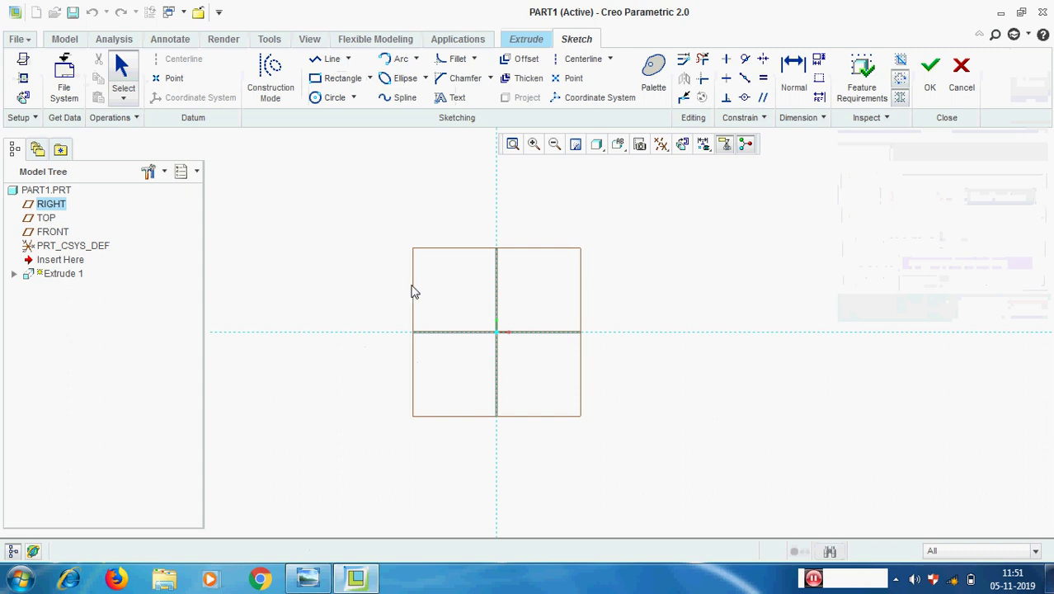
# Step: Sketch a rectangle about 298 mm wide and 148 mm high, above and to the right of the origin
pyautogui.click(342, 78)
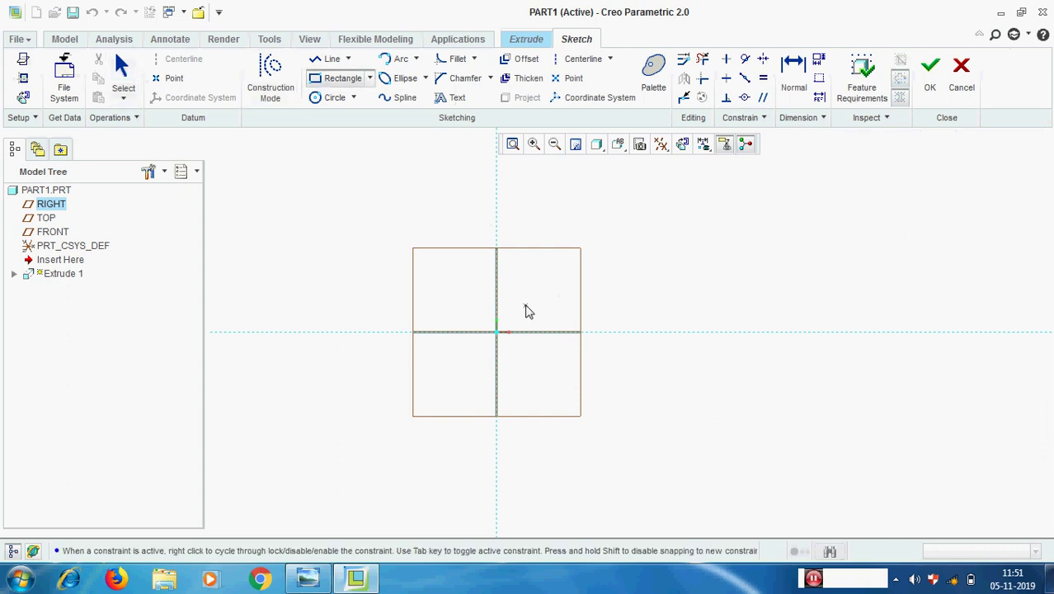
pyautogui.click(624, 259)
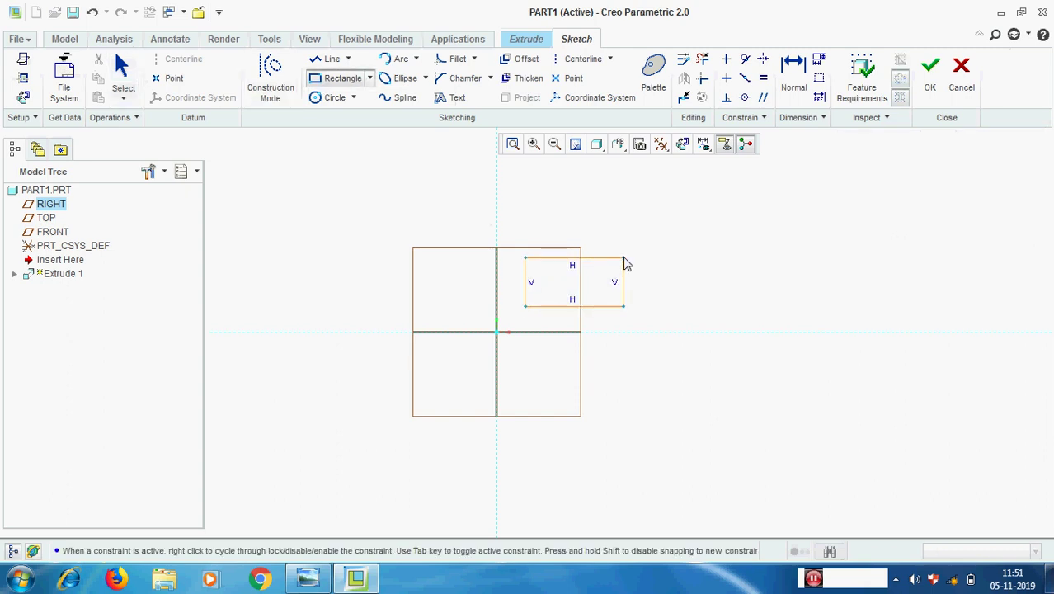
pyautogui.middleClick(718, 257)
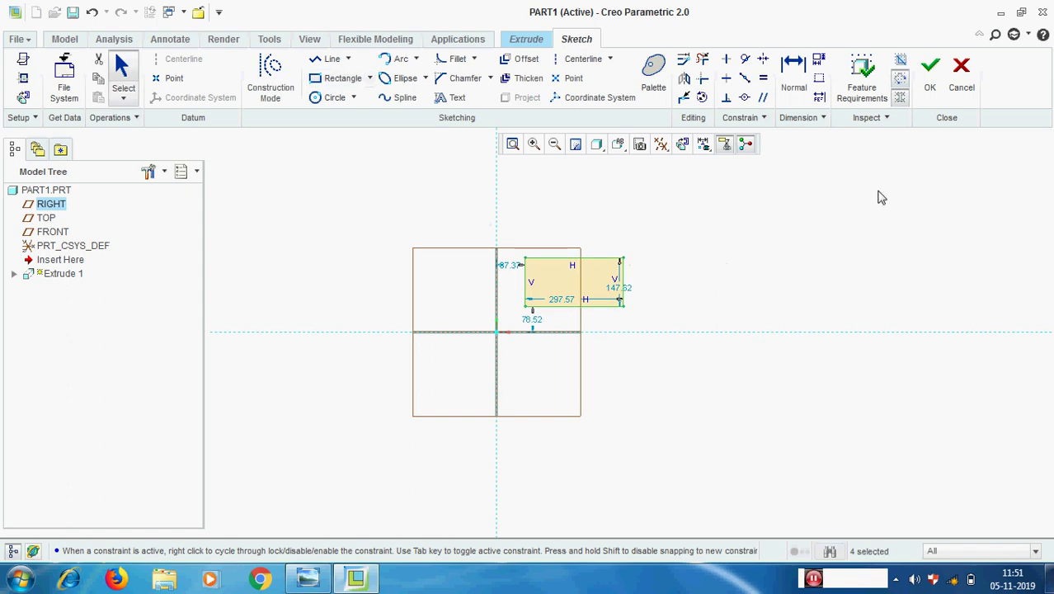
# Step: Finish the rectangle sketch, preview the extruded block and complete it with the suggested depth
pyautogui.click(929, 71)
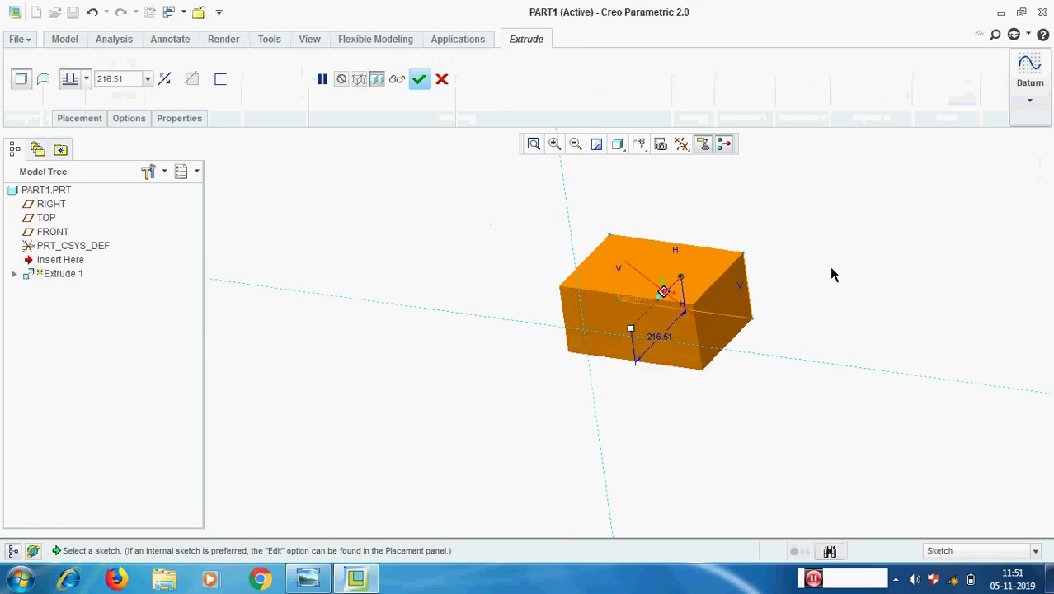
pyautogui.click(397, 81)
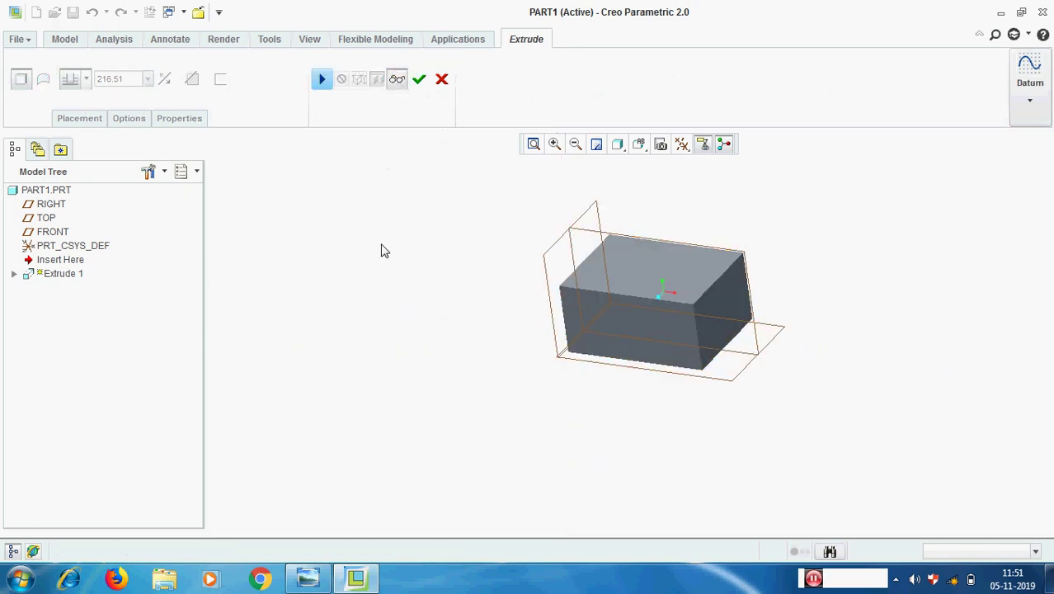
pyautogui.click(323, 83)
pyautogui.click(419, 81)
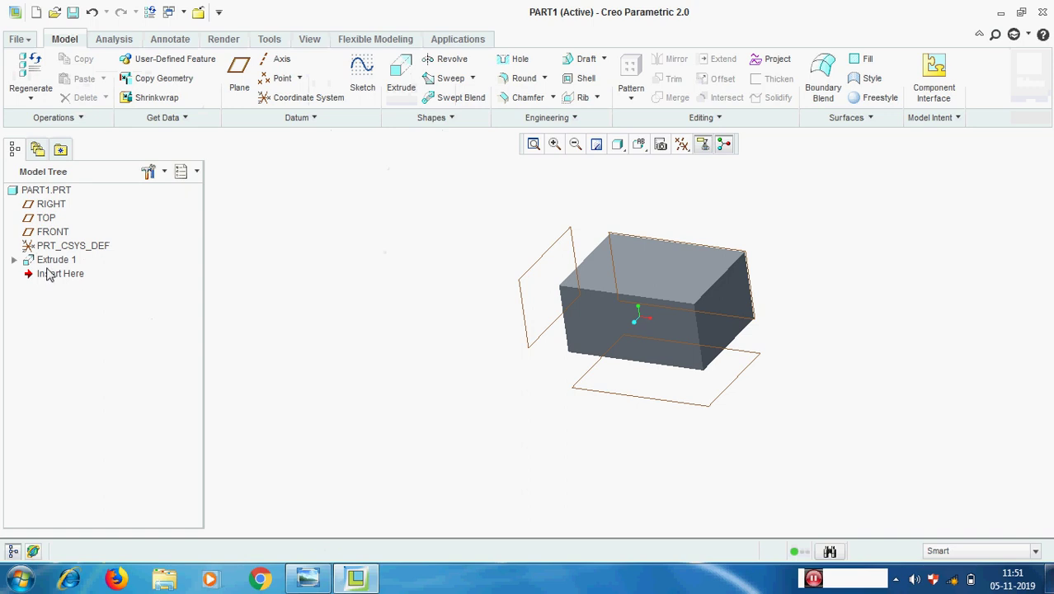
# Step: Delete the trial block extrusion and restore the default view orientation
pyautogui.click(50, 260)
pyautogui.rightClick(47, 266)
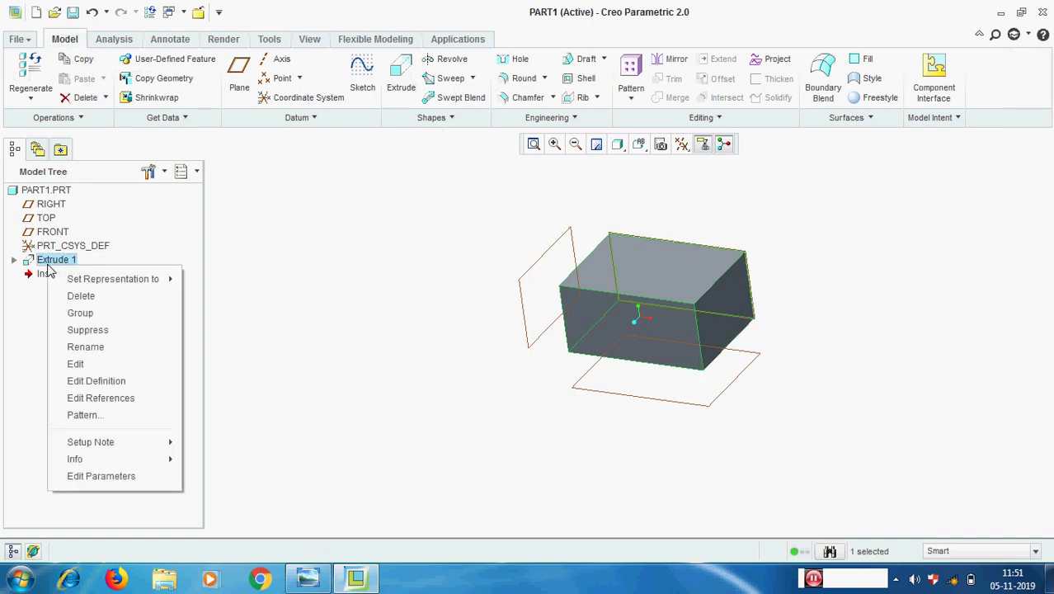
pyautogui.click(86, 302)
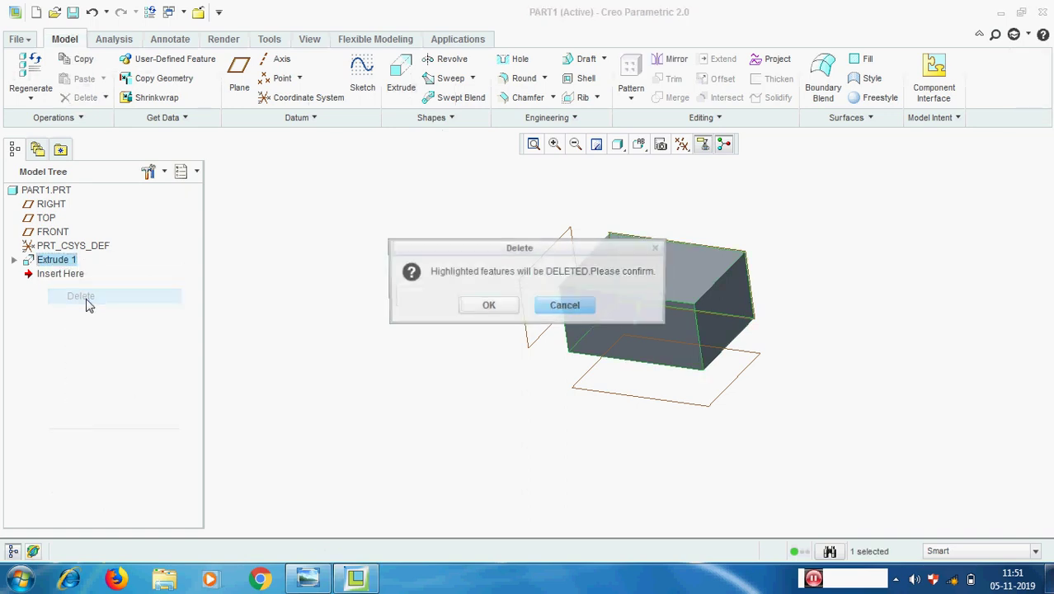
pyautogui.click(484, 311)
pyautogui.click(638, 144)
pyautogui.click(668, 180)
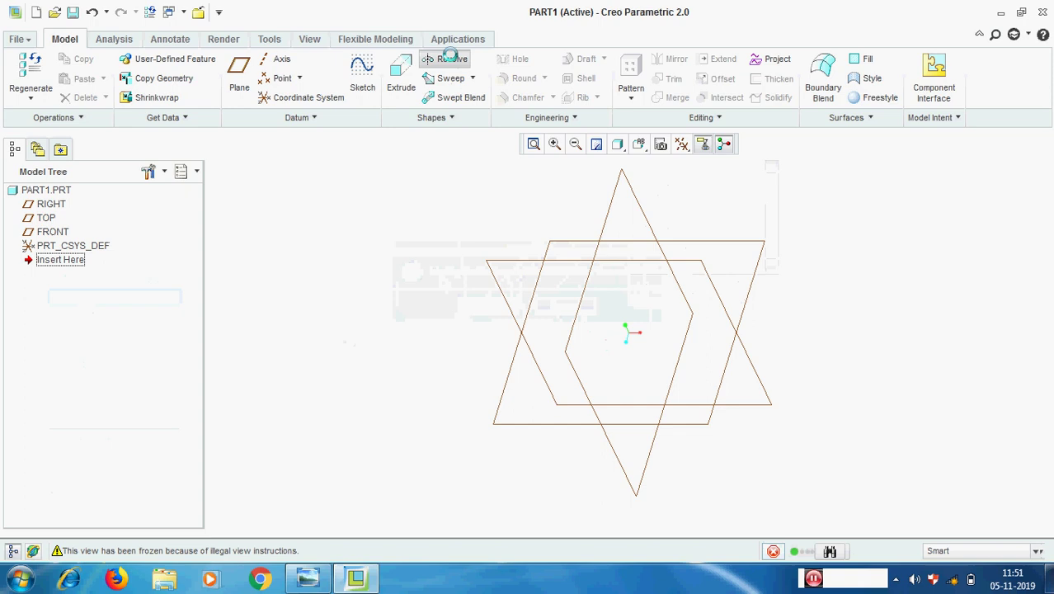
# Step: Start a Revolve with an internal sketch on the FRONT plane and orient the sketching plane parallel to the screen
pyautogui.click(451, 60)
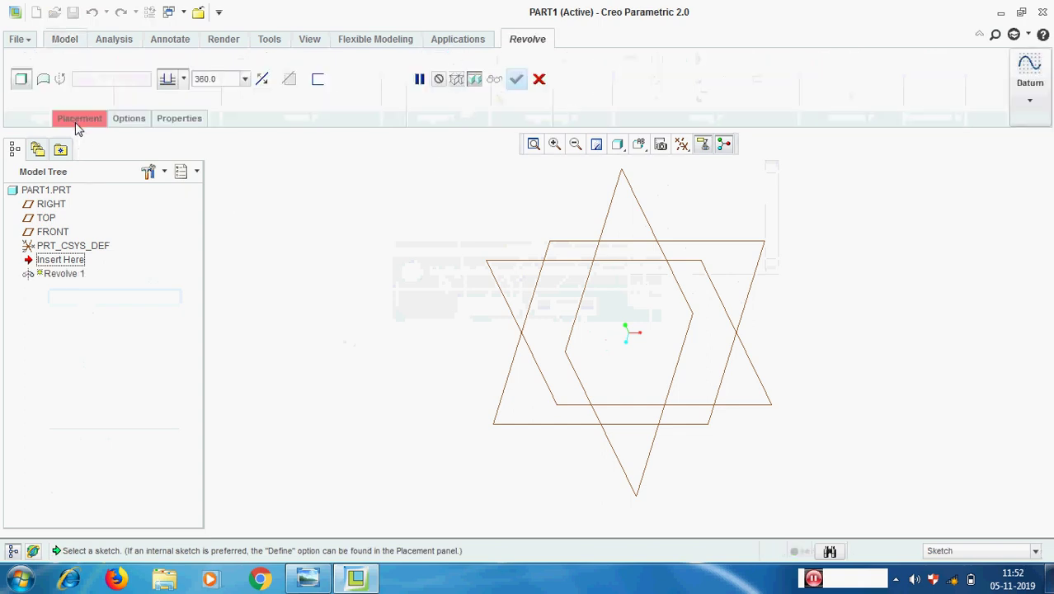
pyautogui.click(75, 120)
pyautogui.click(173, 169)
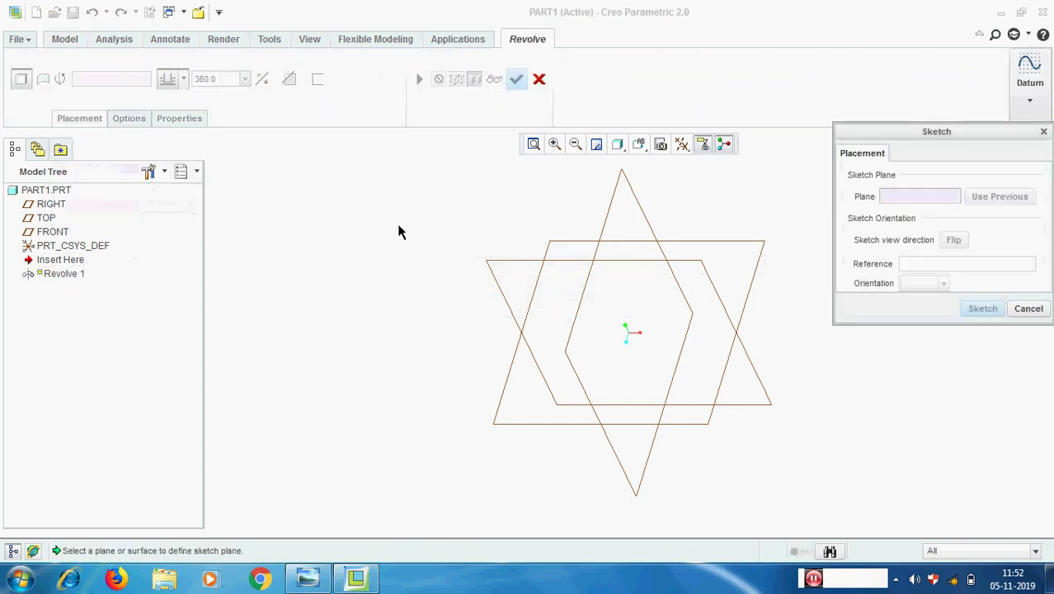
pyautogui.click(495, 264)
pyautogui.click(982, 308)
pyautogui.click(22, 97)
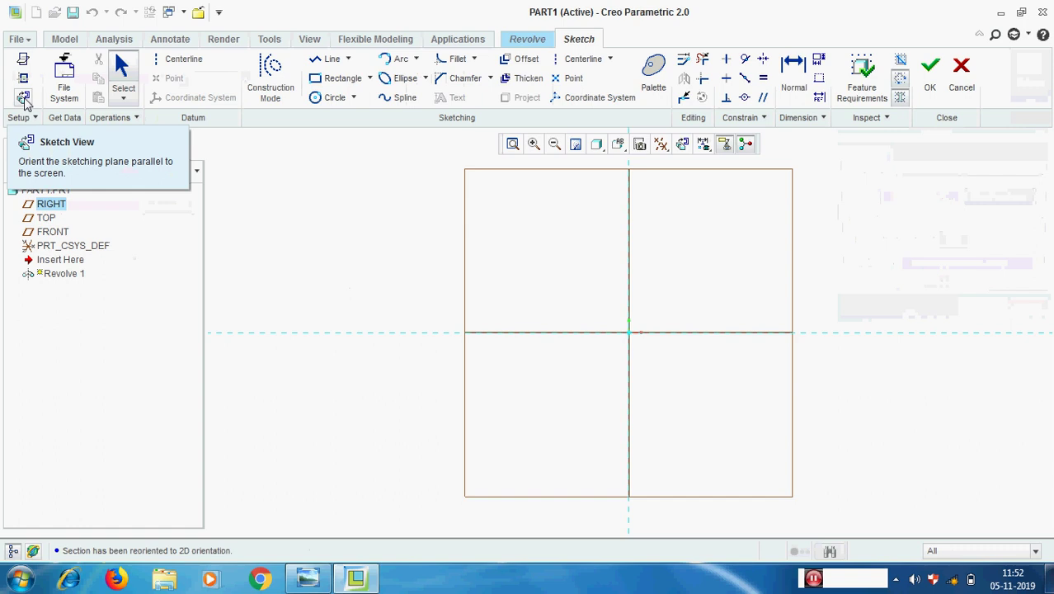
# Step: Draw a vertical centerline through the origin along the vertical reference as the axis of revolution
pyautogui.click(569, 60)
pyautogui.click(630, 398)
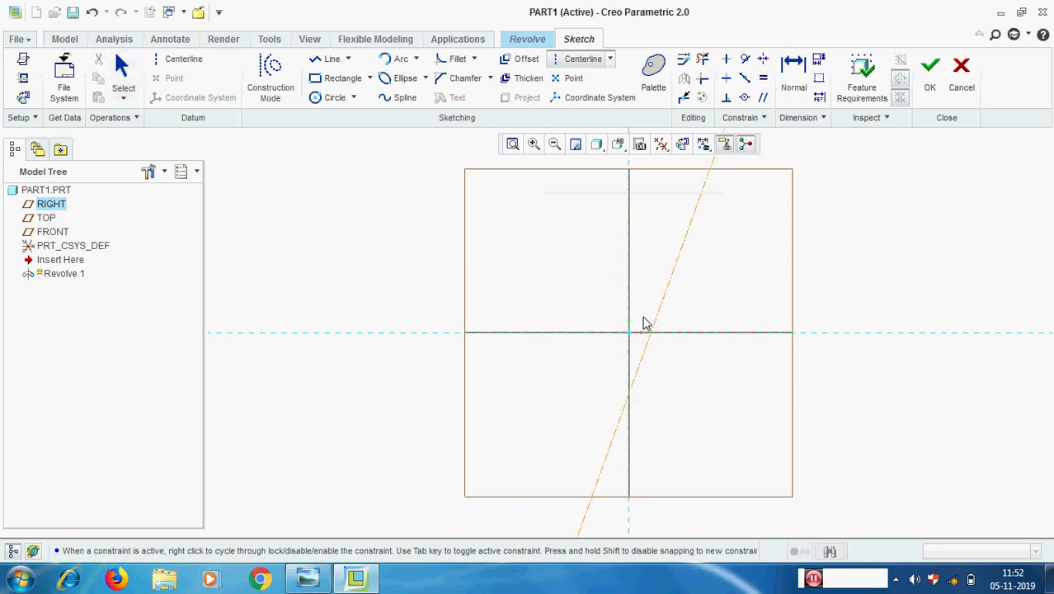
pyautogui.click(630, 281)
pyautogui.middleClick(694, 267)
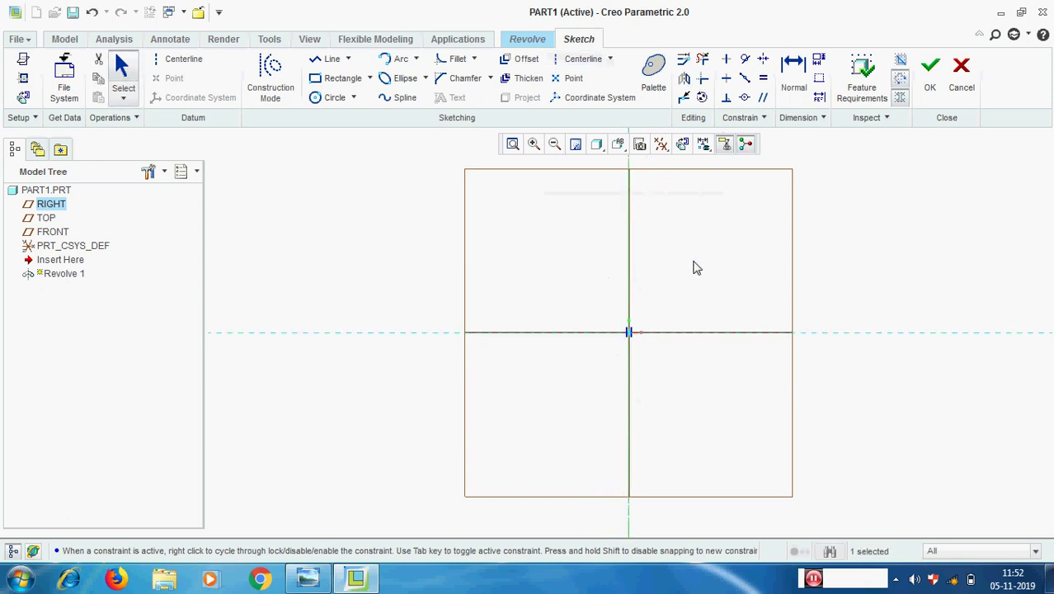
# Step: Sketch a rectangle about 88 mm wide and 208 mm high on the horizontal reference, about 58 mm right of the centerline
pyautogui.click(339, 78)
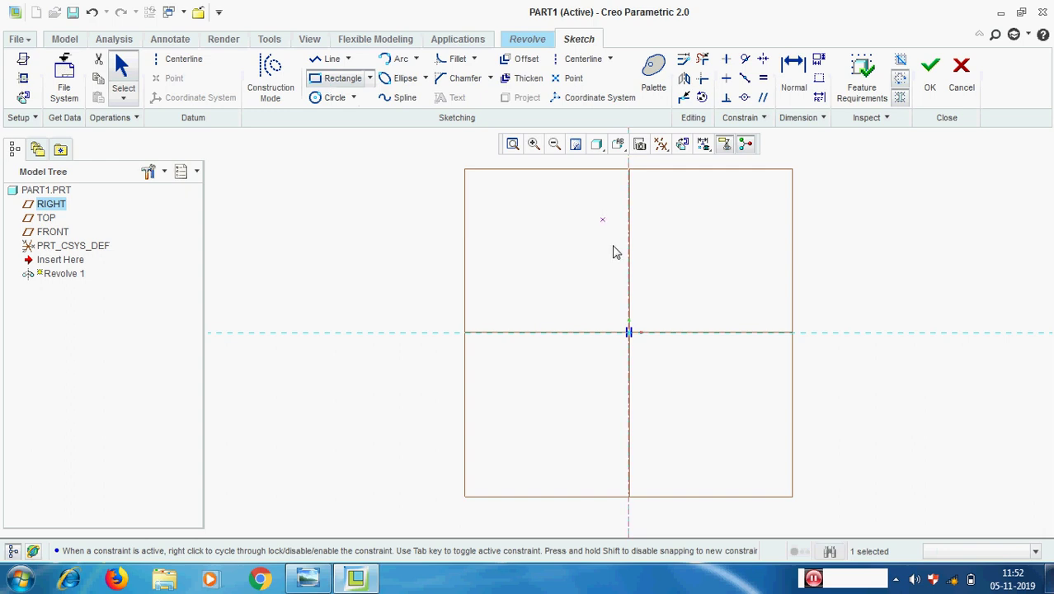
pyautogui.click(666, 332)
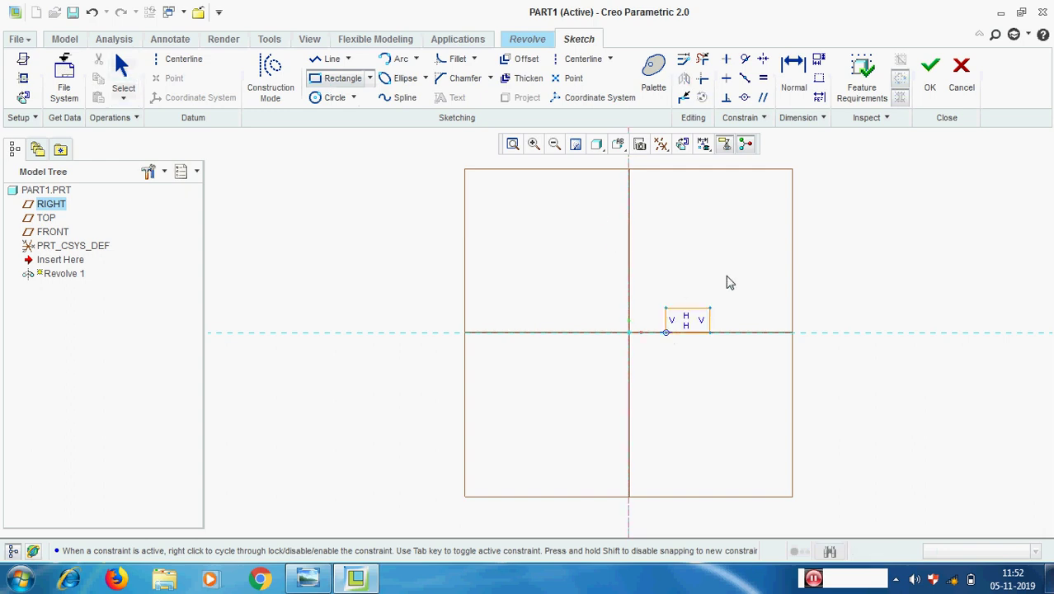
pyautogui.click(723, 200)
pyautogui.middleClick(789, 245)
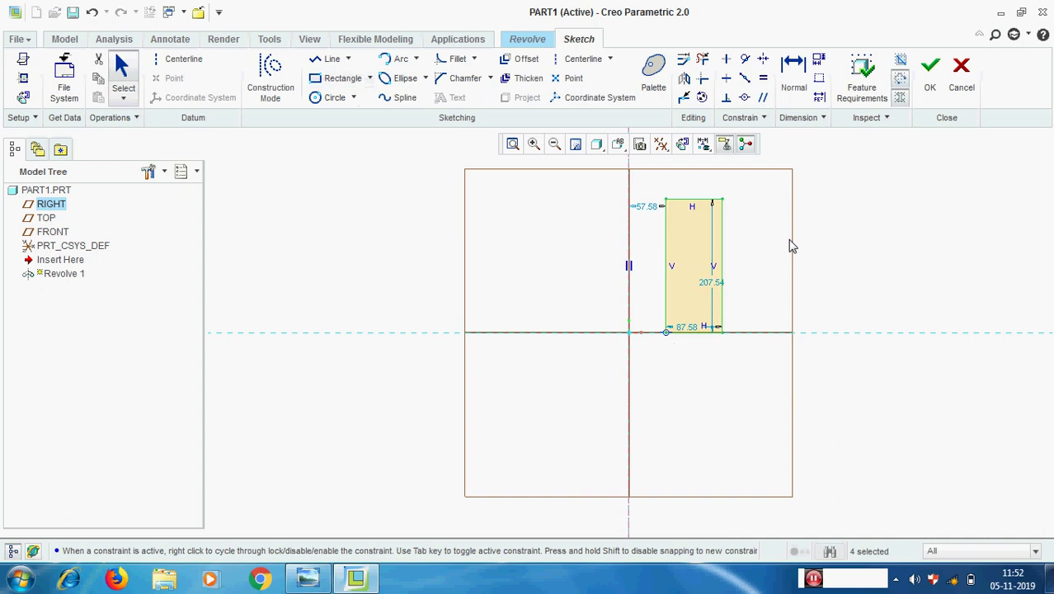
# Step: Hide all datum displays and dimension the rectangle's inner vertical edge about the vertical centerline as a diameter of 100
pyautogui.click(795, 71)
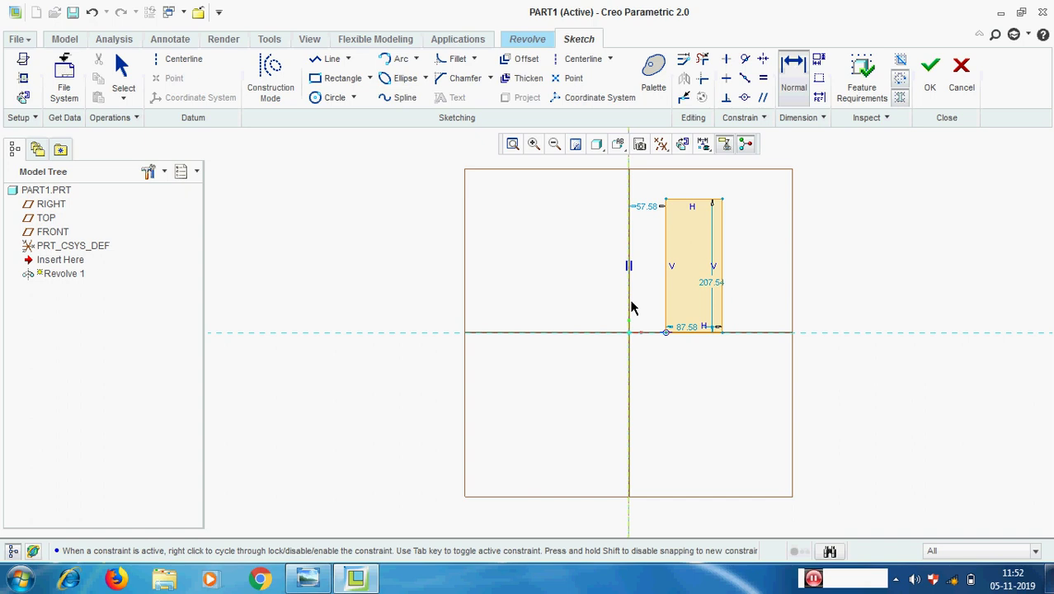
pyautogui.click(661, 144)
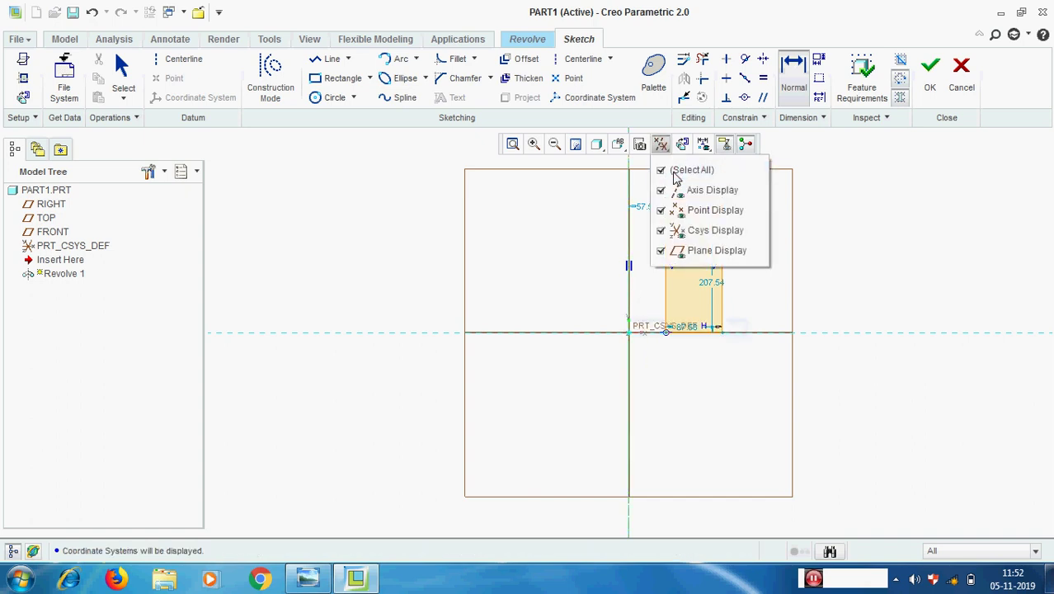
pyautogui.click(674, 171)
pyautogui.click(956, 263)
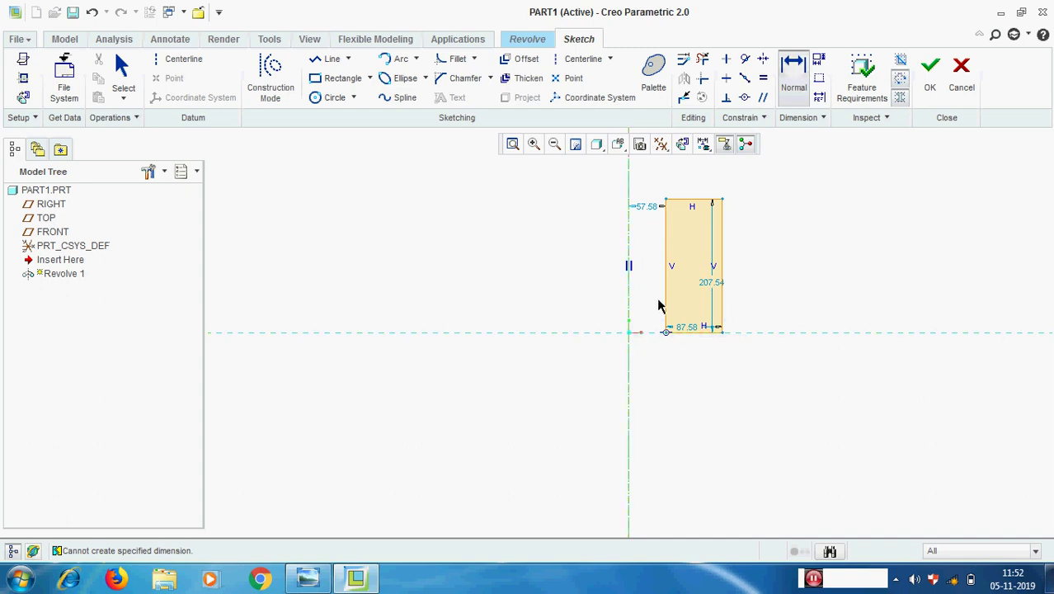
pyautogui.click(628, 379)
pyautogui.middleClick(637, 404)
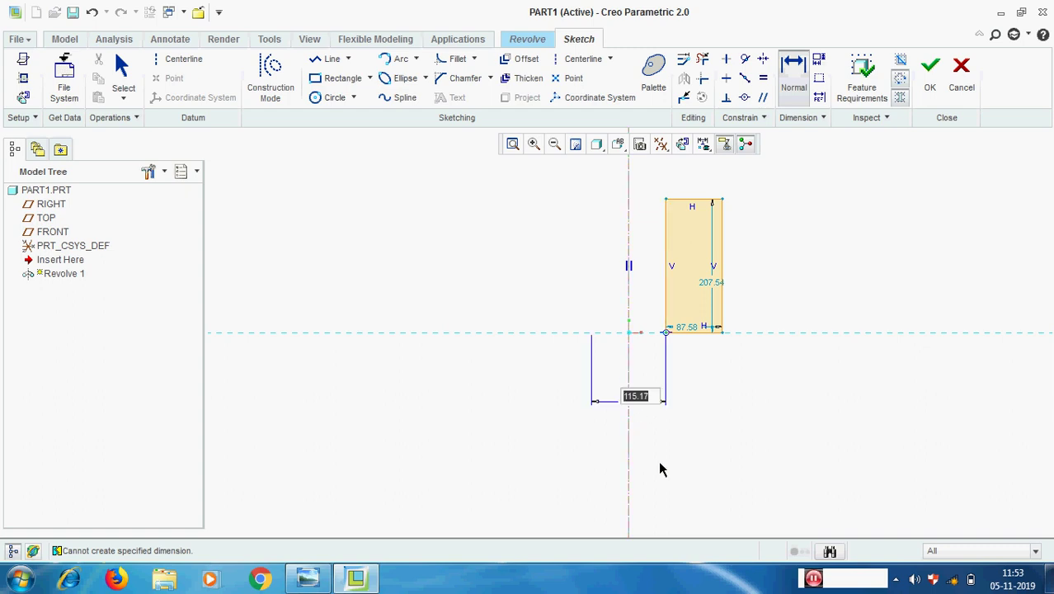
pyautogui.write('100')
pyautogui.press('Return')
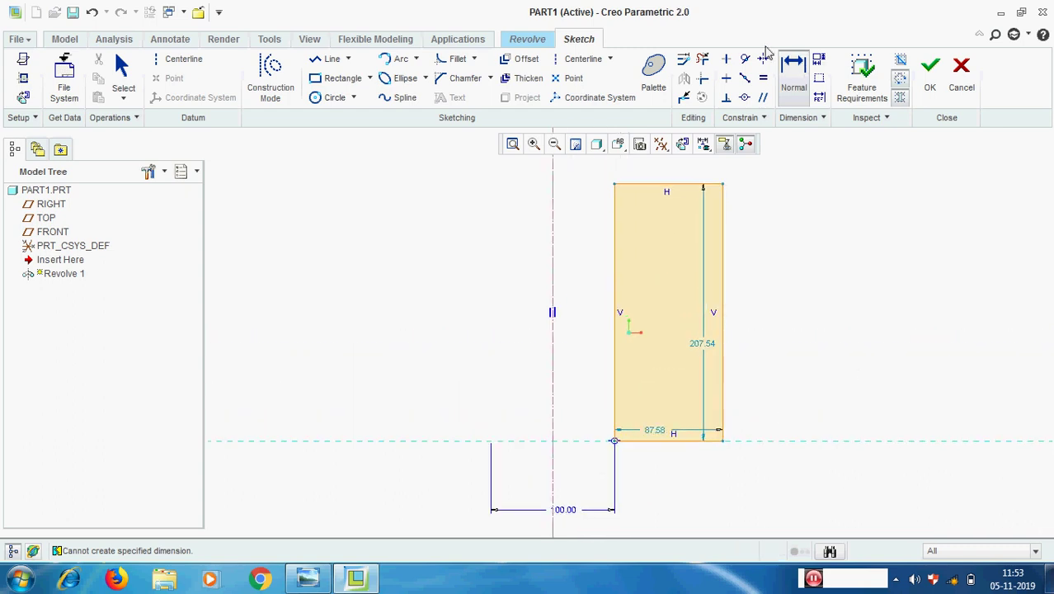
# Step: Dimension the rectangle's outer vertical edge as a 200 diameter about the vertical centerline and set the rectangle's height to 150
pyautogui.scroll(2, 690, 172)
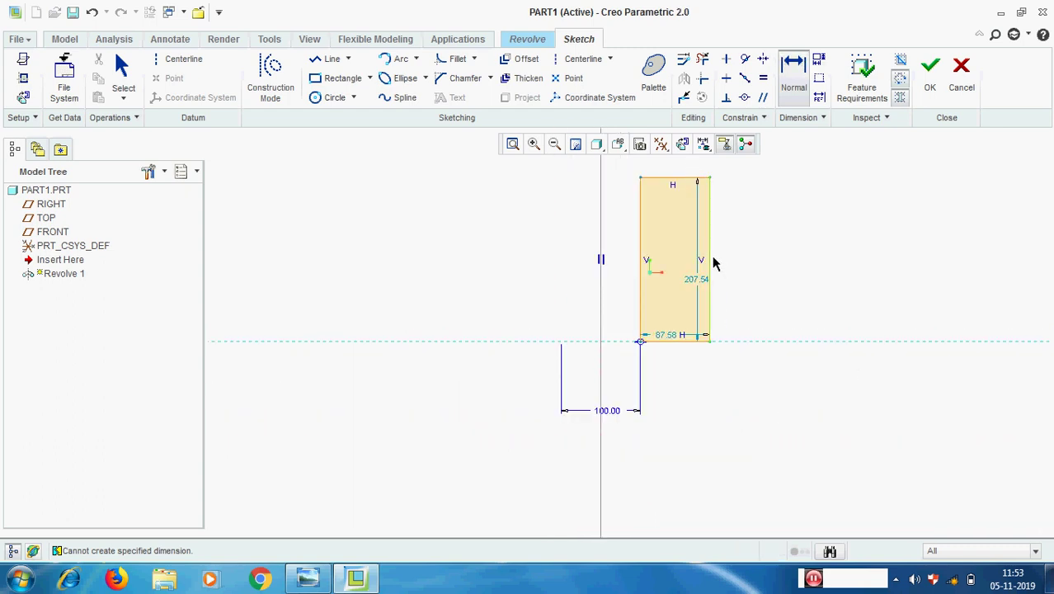
pyautogui.click(603, 471)
pyautogui.middleClick(631, 455)
pyautogui.write('200')
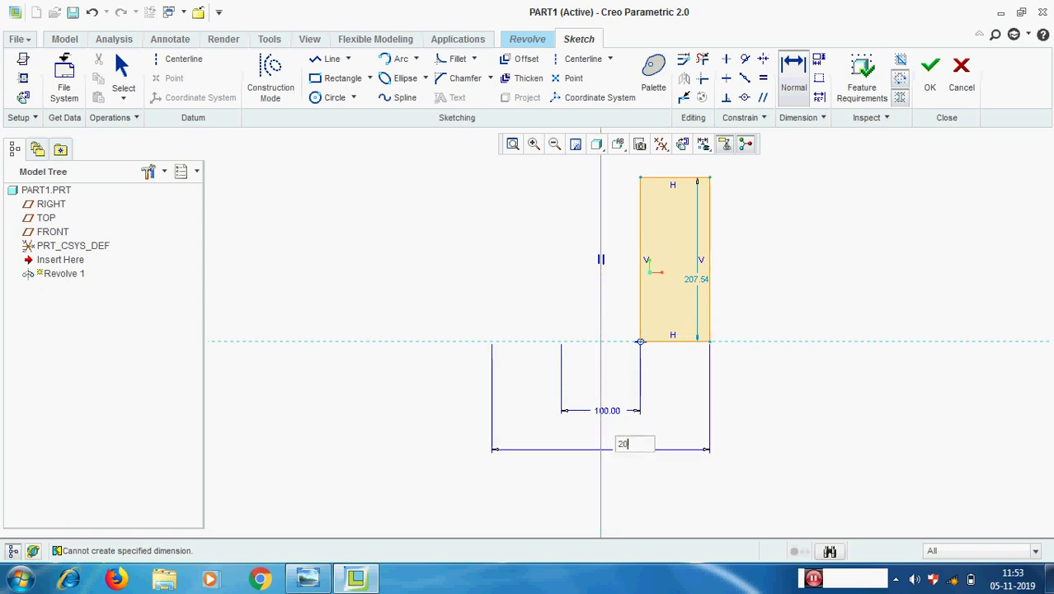
pyautogui.press('Return')
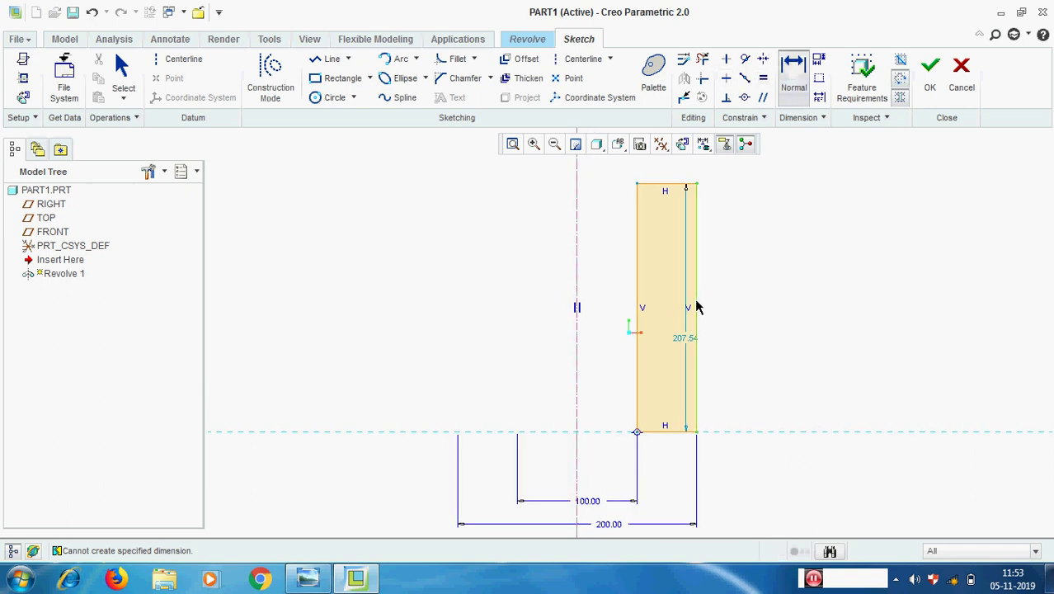
pyautogui.middleClick(833, 365)
pyautogui.write('150.00')
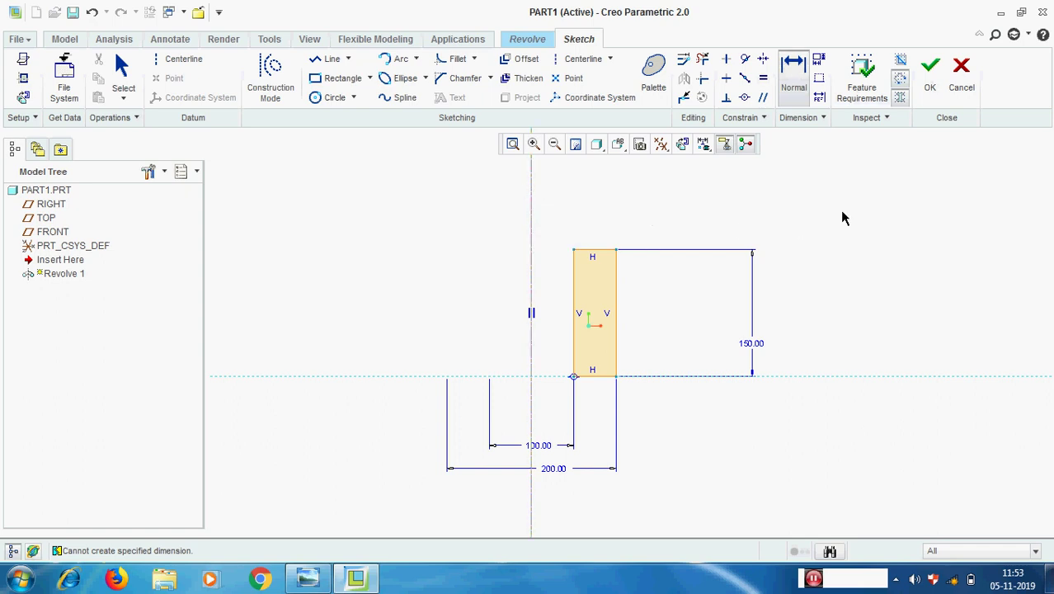
pyautogui.rightClick(534, 208)
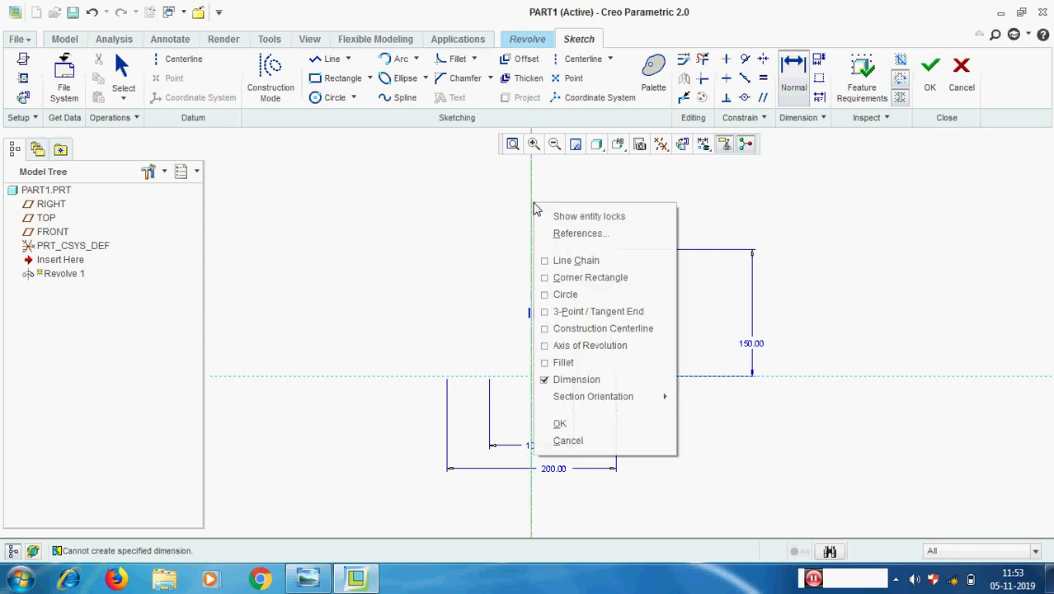
pyautogui.click(963, 213)
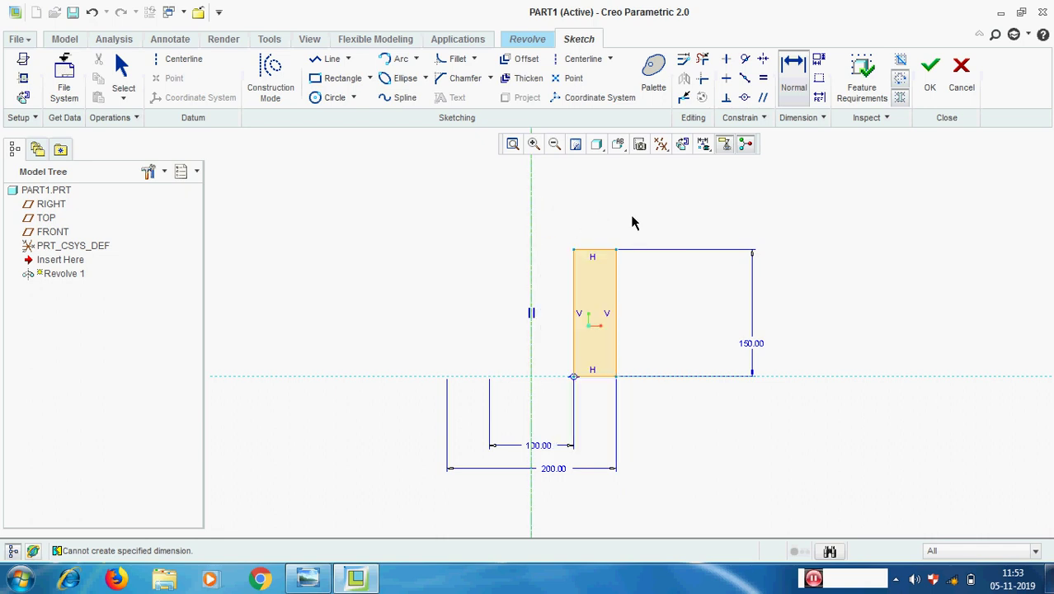
pyautogui.scroll(-2, 633, 221)
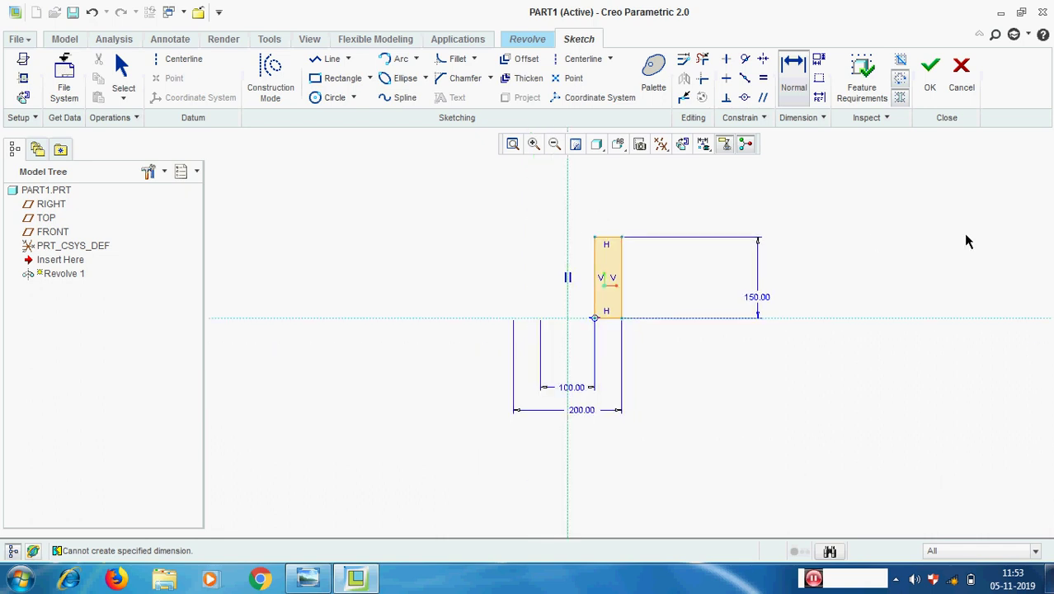
pyautogui.rightClick(569, 246)
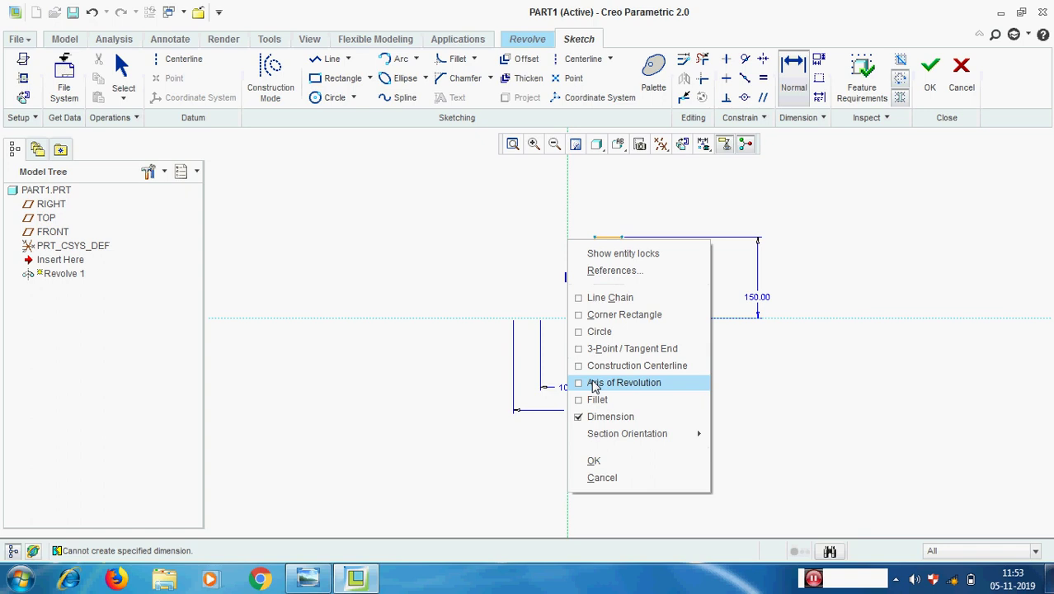
pyautogui.click(866, 240)
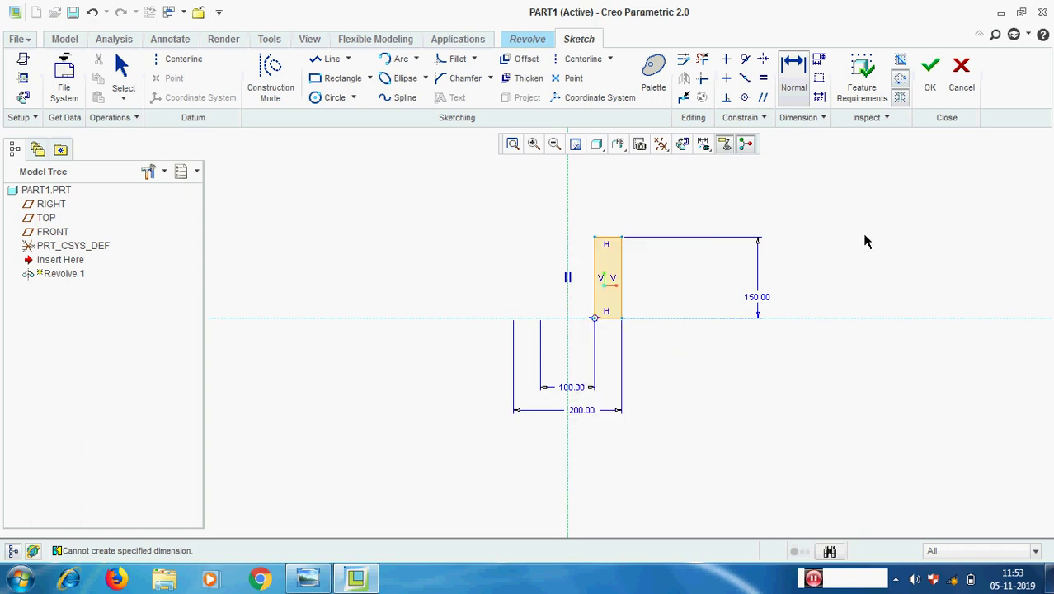
# Step: Draw a horizontal construction centerline about 245 mm below the rectangle's base
pyautogui.click(588, 59)
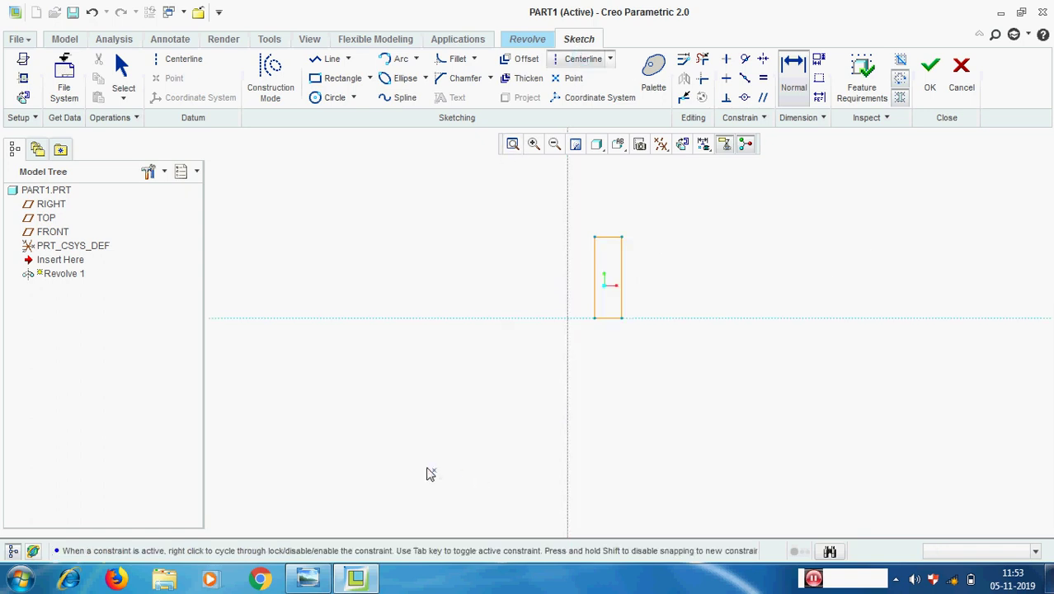
pyautogui.click(404, 452)
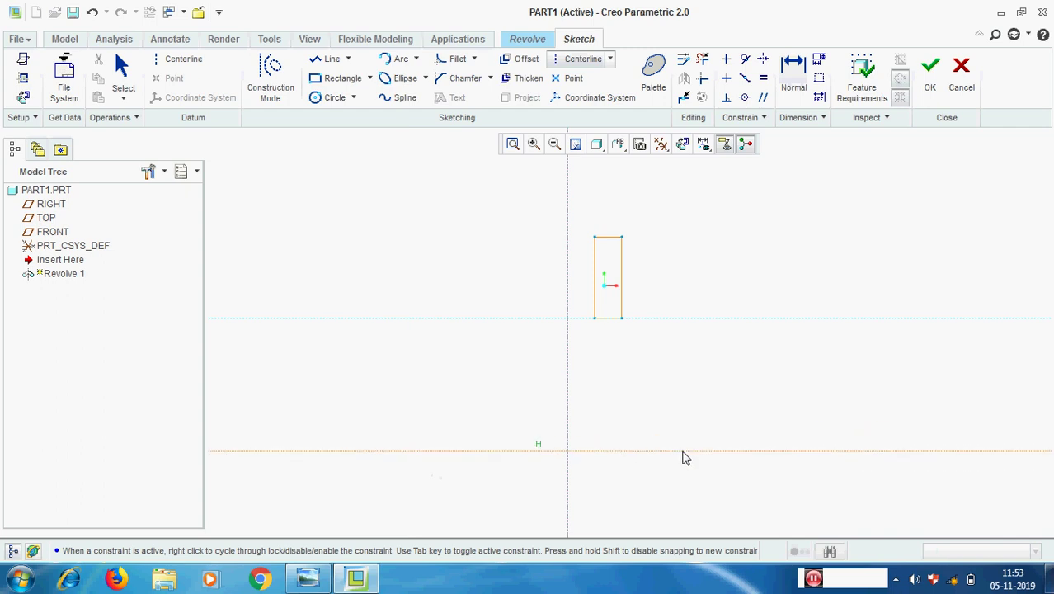
pyautogui.click(807, 414)
pyautogui.middleClick(861, 408)
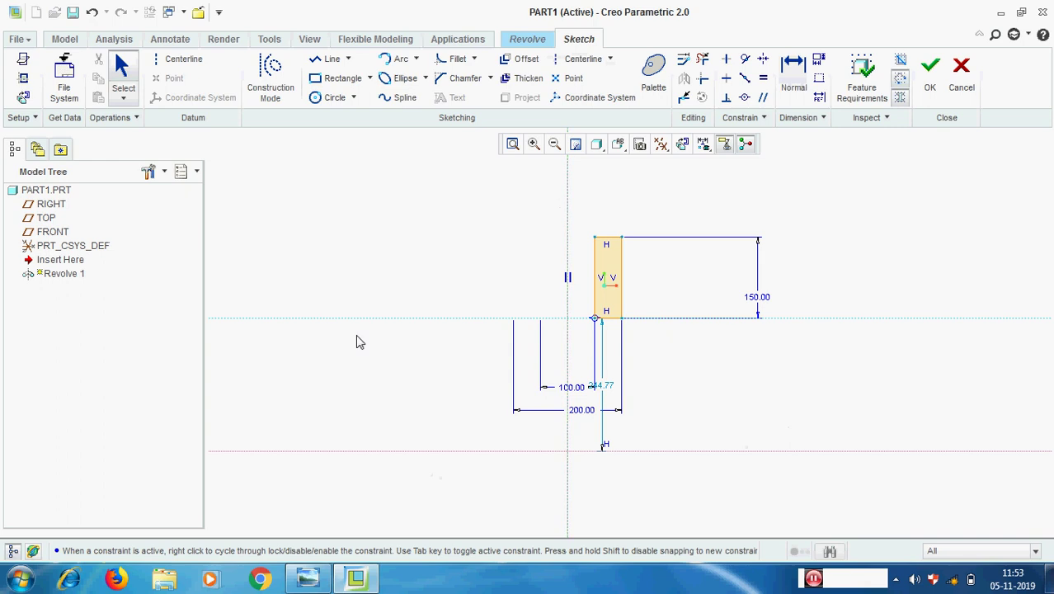
# Step: Designate the horizontal centerline as the axis of revolution, allow its conversion to a geometry centerline, and finish the sketch
pyautogui.click(752, 455)
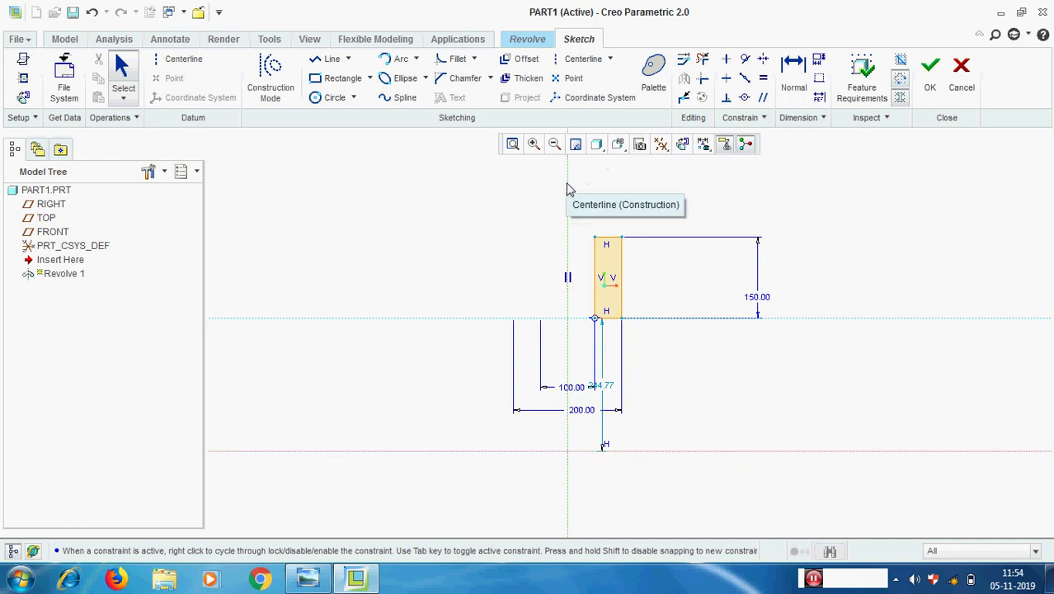
pyautogui.click(761, 453)
pyautogui.rightClick(763, 460)
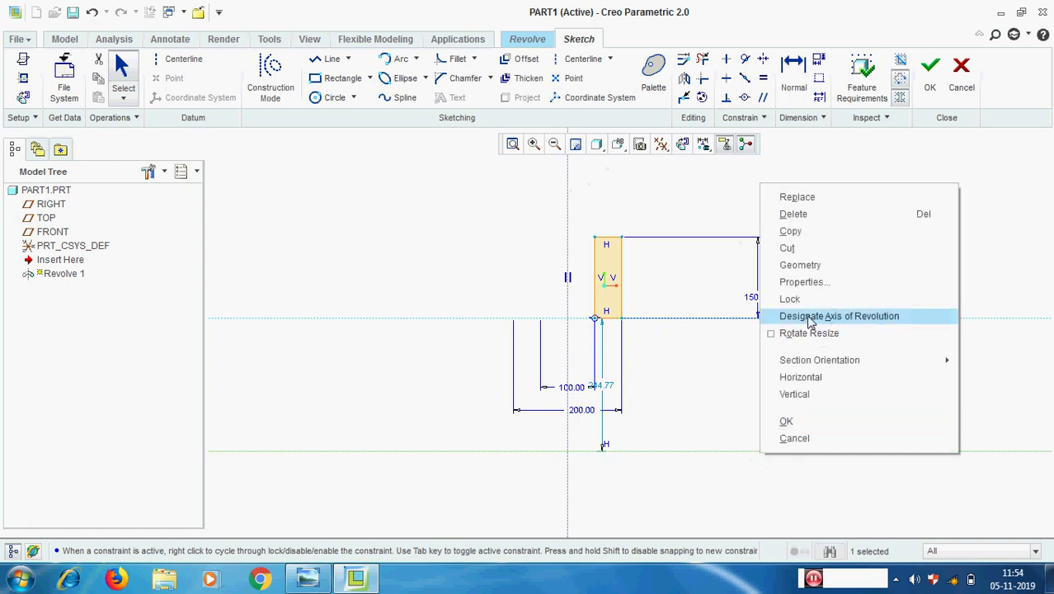
pyautogui.click(863, 317)
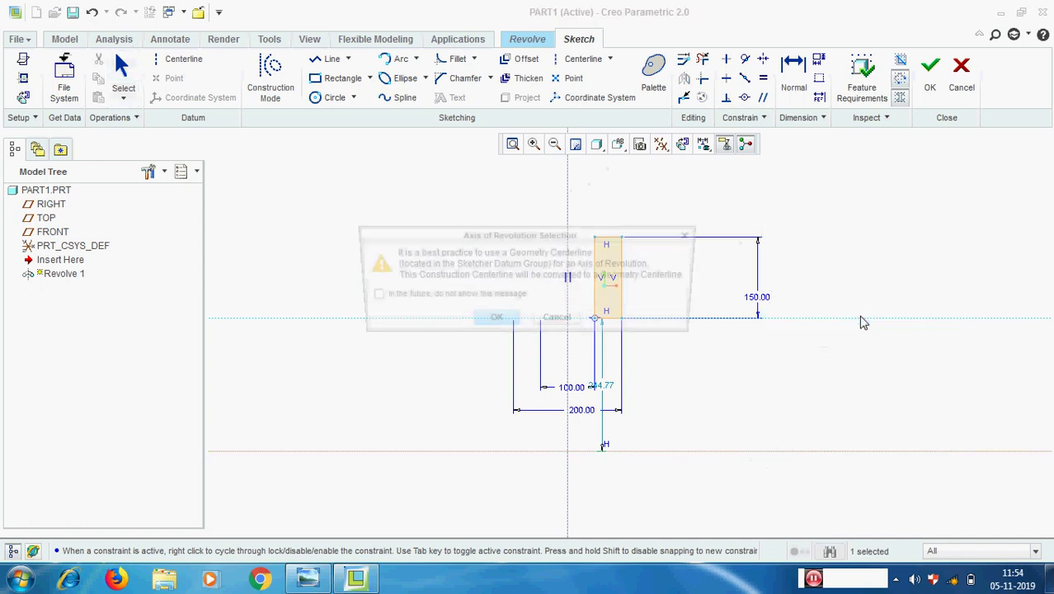
pyautogui.click(494, 322)
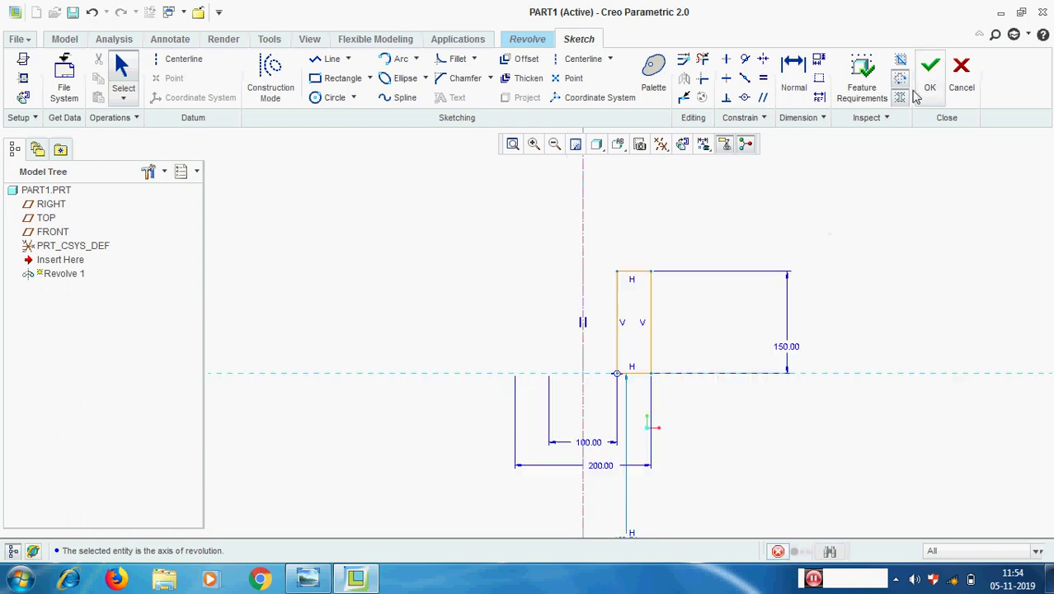
pyautogui.click(928, 76)
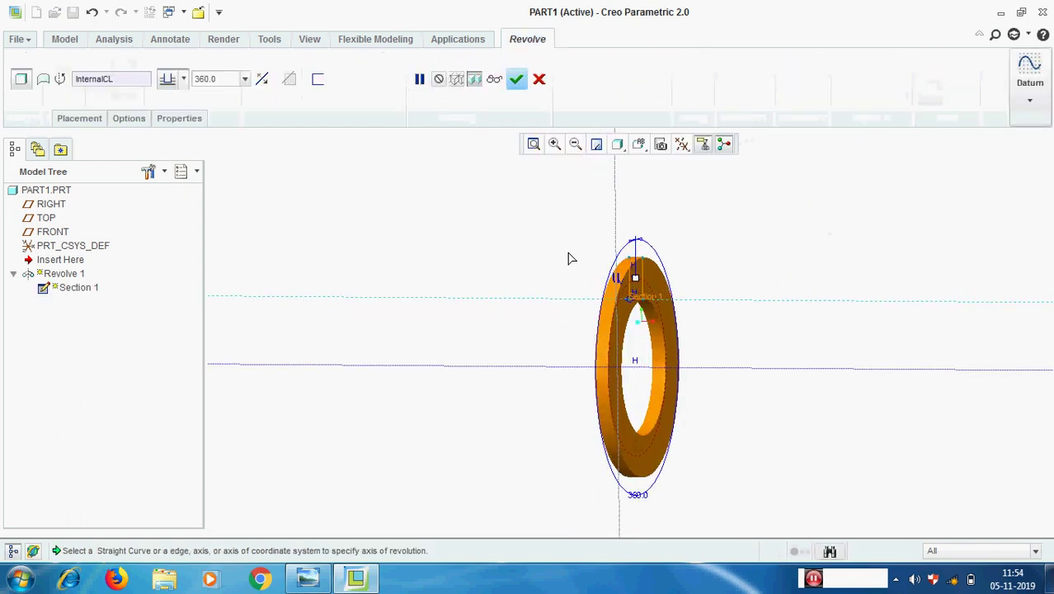
# Step: Reopen the revolve's internal sketch for editing and delete the horizontal centerline below the rectangle
pyautogui.click(80, 120)
pyautogui.click(175, 172)
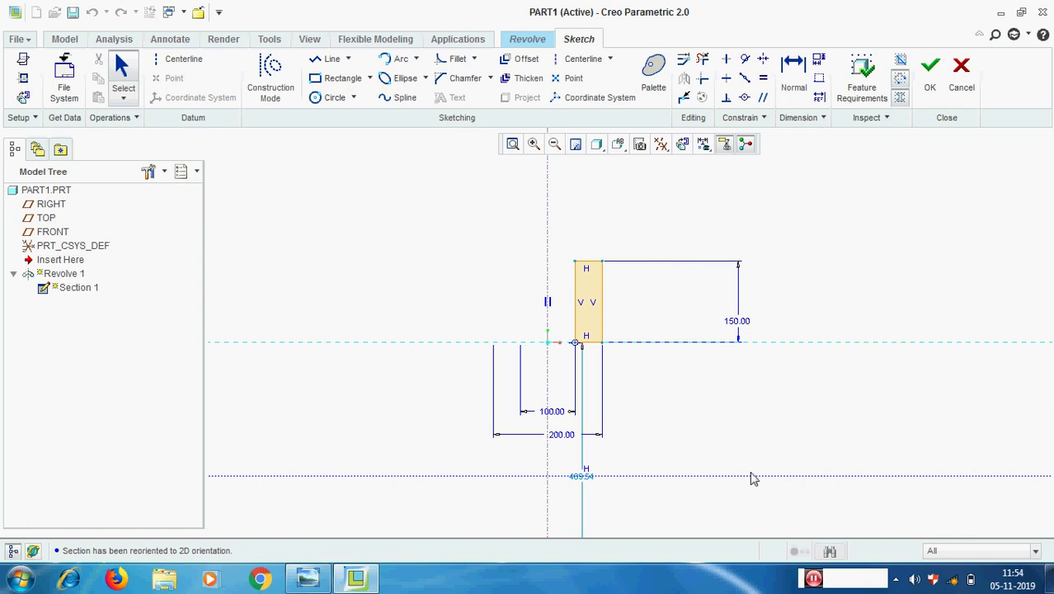
pyautogui.click(752, 476)
pyautogui.press('Delete')
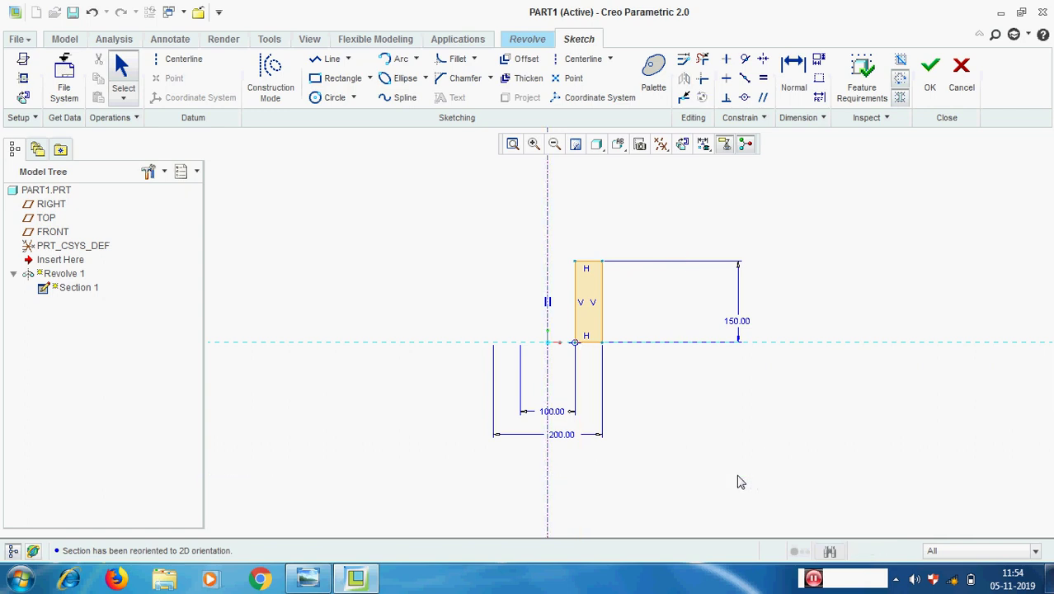
# Step: Finish the sketch with the vertical centerline as the axis of revolution and view the revolve preview in 3D
pyautogui.scroll(1, 740, 454)
pyautogui.scroll(-2, 631, 237)
pyautogui.click(553, 264)
pyautogui.rightClick(553, 264)
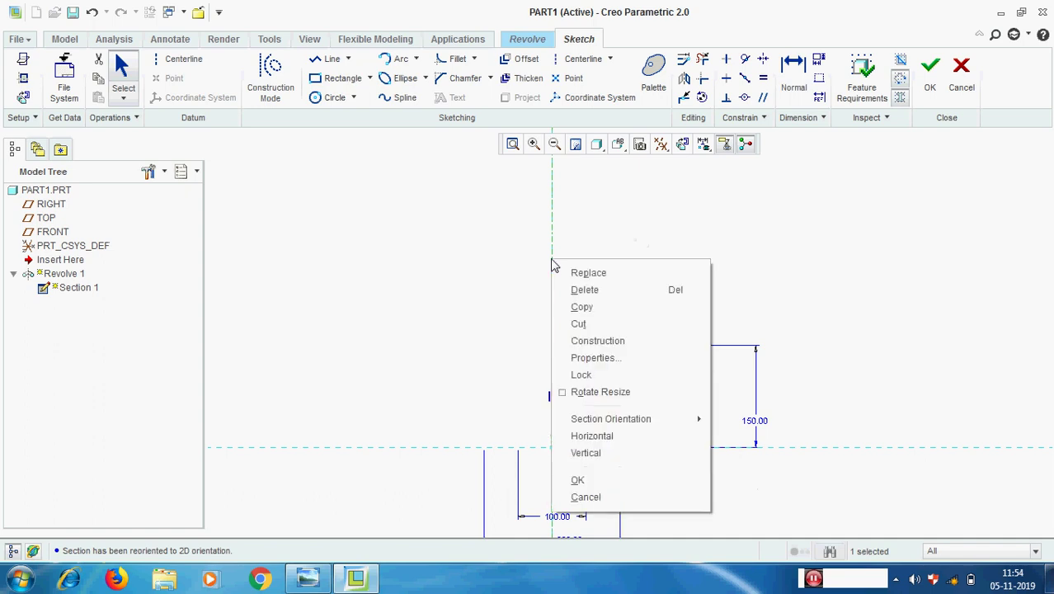
pyautogui.click(615, 400)
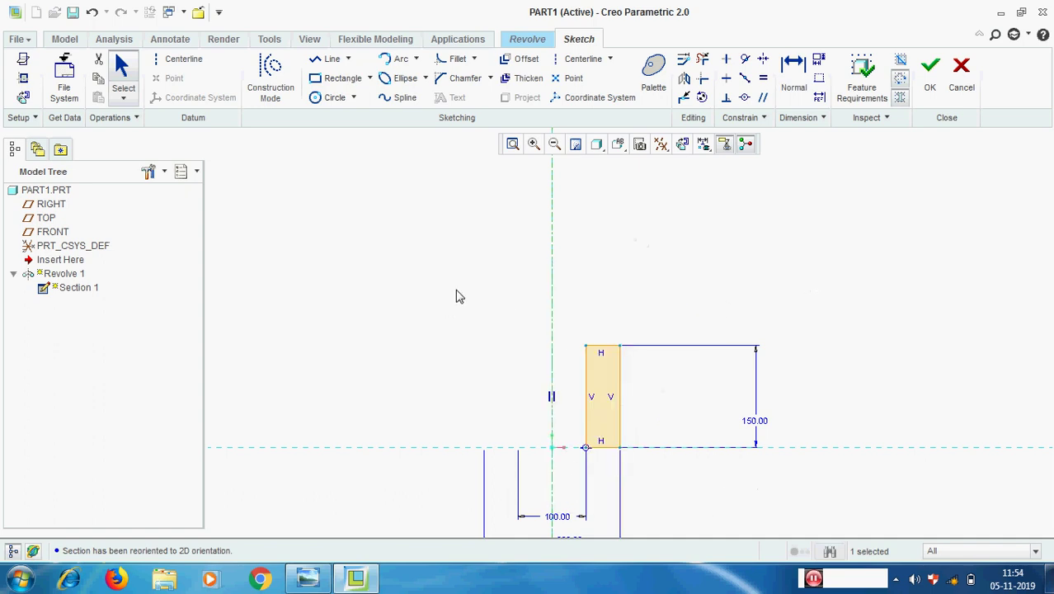
pyautogui.click(930, 72)
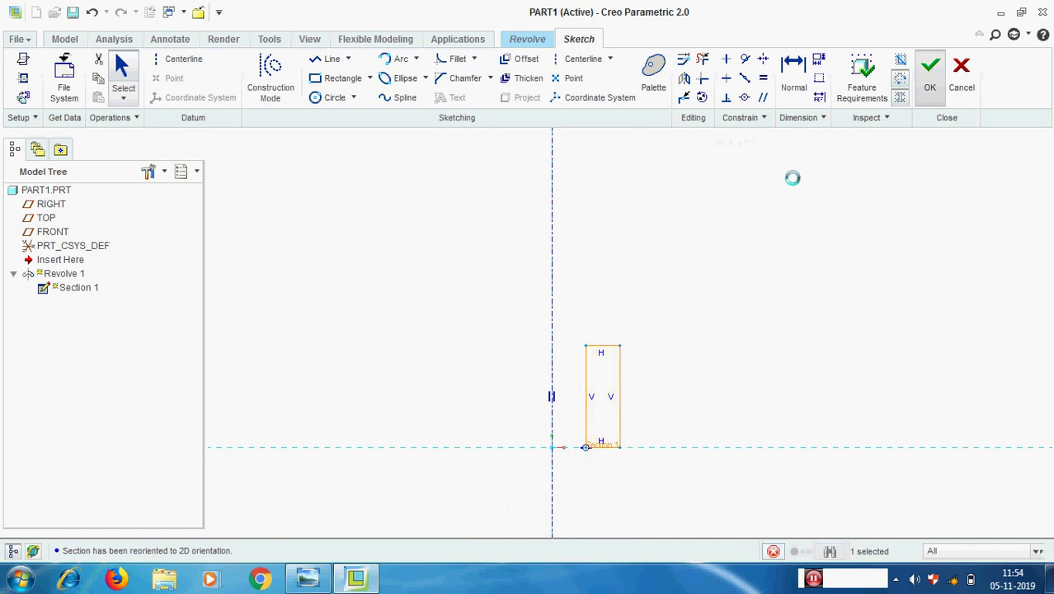
pyautogui.moveTo(676, 282); pyautogui.dragTo(675, 285, button='middle')
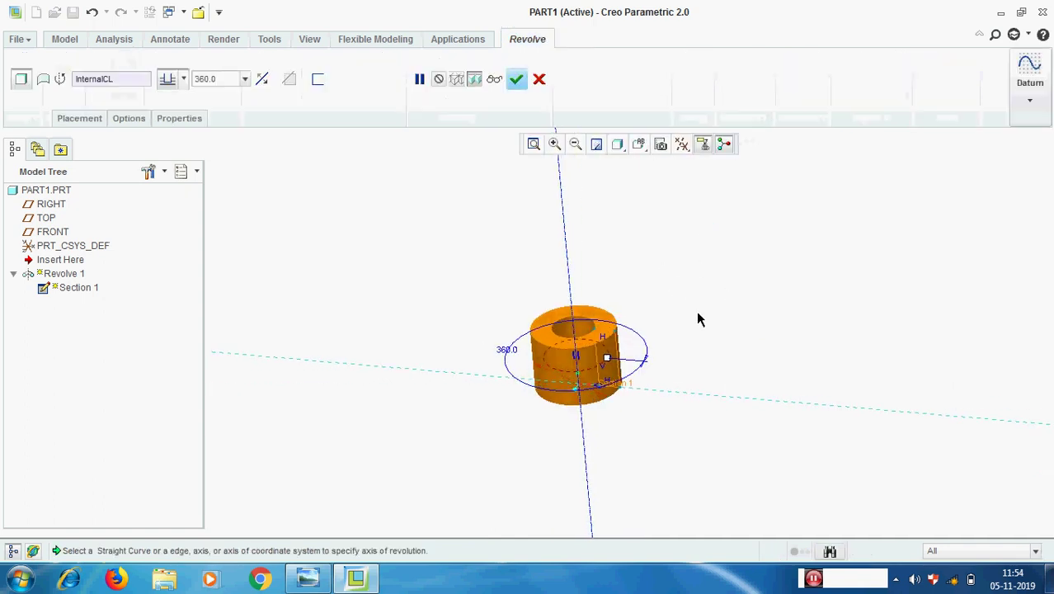
# Step: Set the revolve angle to 180 degrees
pyautogui.scroll(2, 696, 322)
pyautogui.doubleClick(218, 77)
pyautogui.write('18')
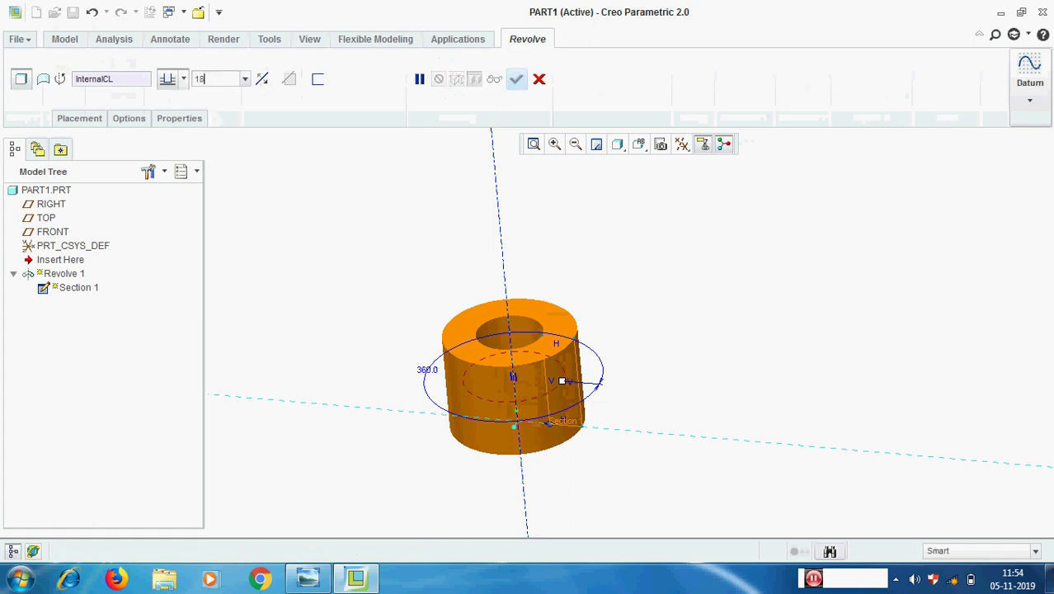
pyautogui.write('0')
pyautogui.press('Return')
# Step: Flip the half revolve to the opposite side of the sketch plane and flip it back
pyautogui.moveTo(588, 348); pyautogui.dragTo(534, 401, button='middle')
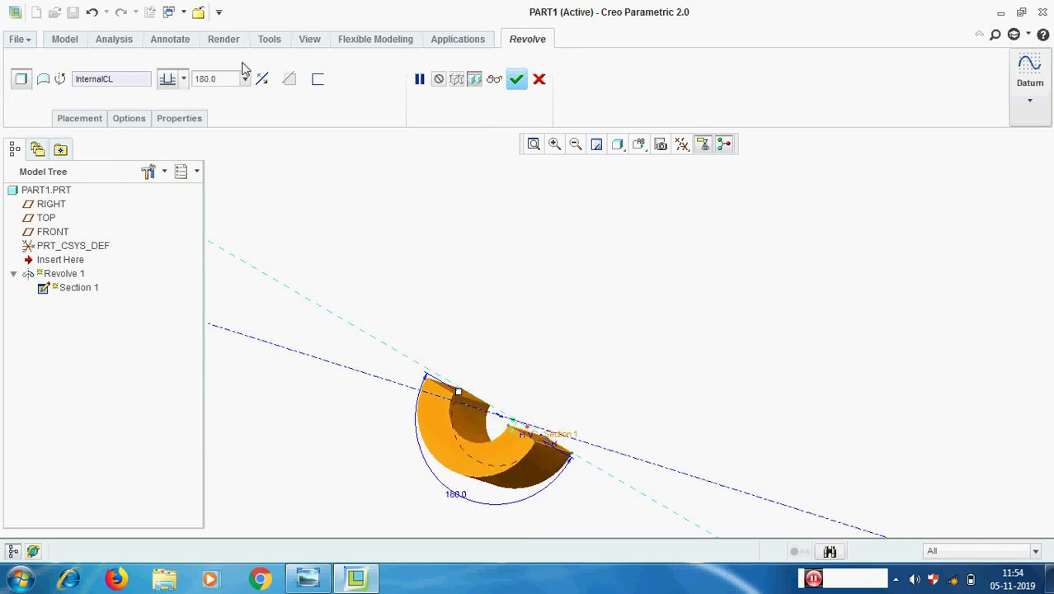
pyautogui.click(263, 81)
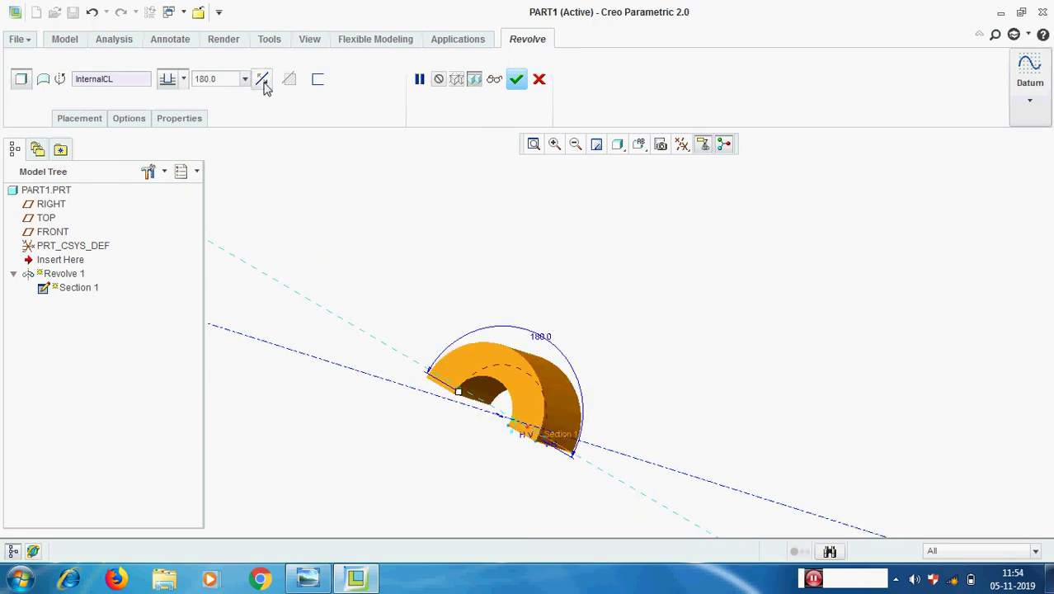
pyautogui.click(264, 87)
pyautogui.moveTo(678, 283); pyautogui.dragTo(565, 284, button='middle')
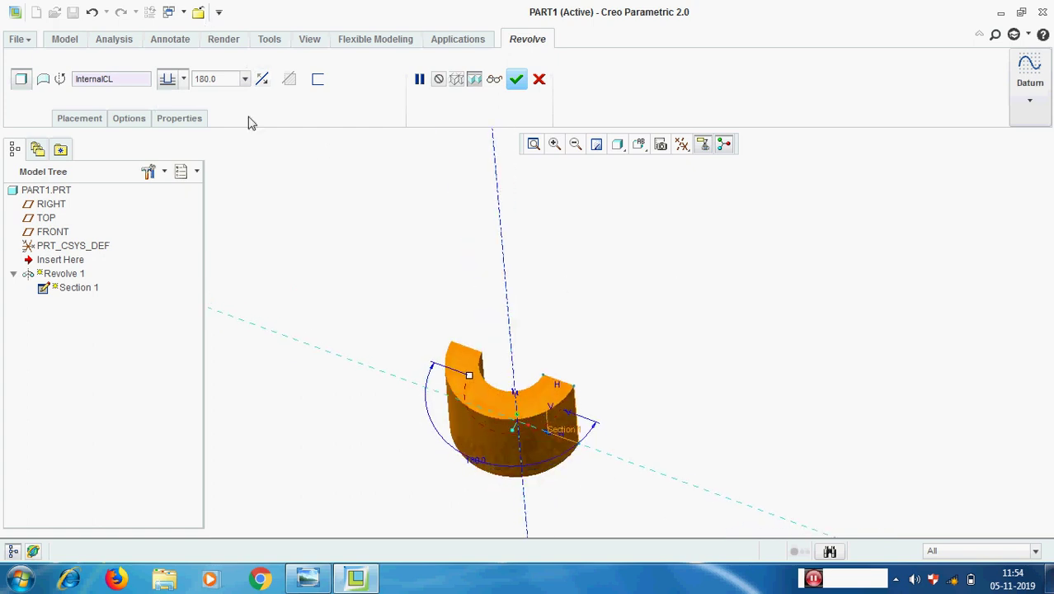
# Step: Set the revolve angle to 360 degrees and complete the Revolve feature as a hollow cylinder
pyautogui.doubleClick(222, 79)
pyautogui.write('3')
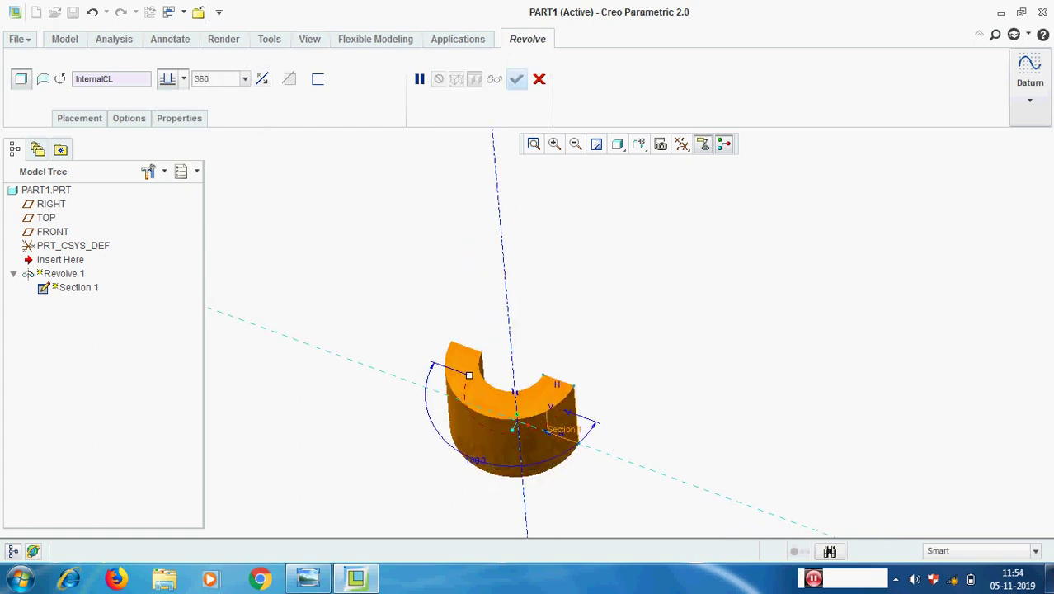
pyautogui.write('60')
pyautogui.press('Return')
pyautogui.click(517, 79)
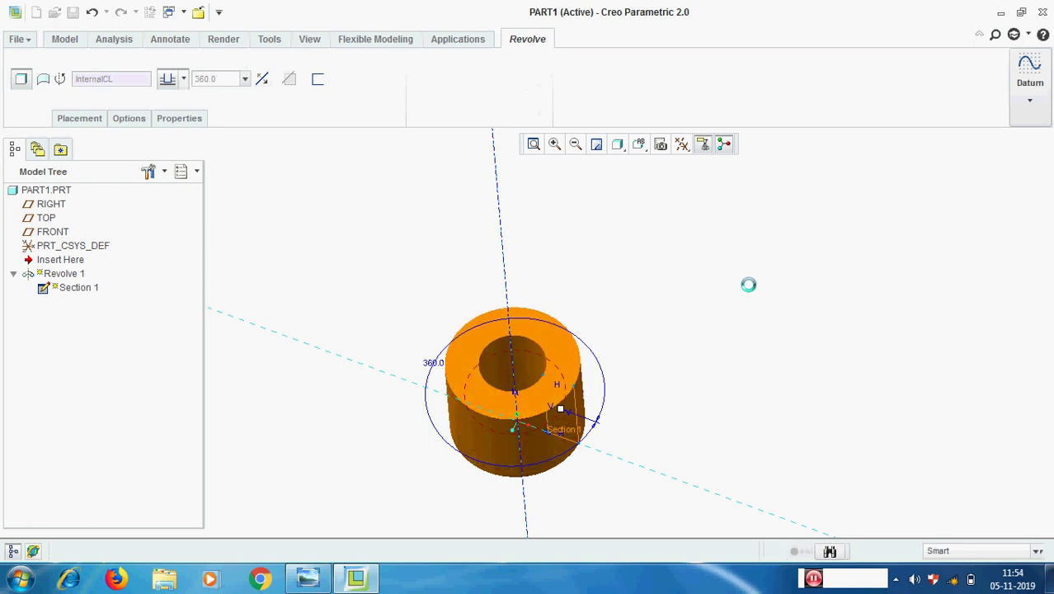
pyautogui.scroll(-5, 781, 315)
pyautogui.scroll(6, 706, 358)
pyautogui.moveTo(581, 347); pyautogui.dragTo(583, 339, button='middle')
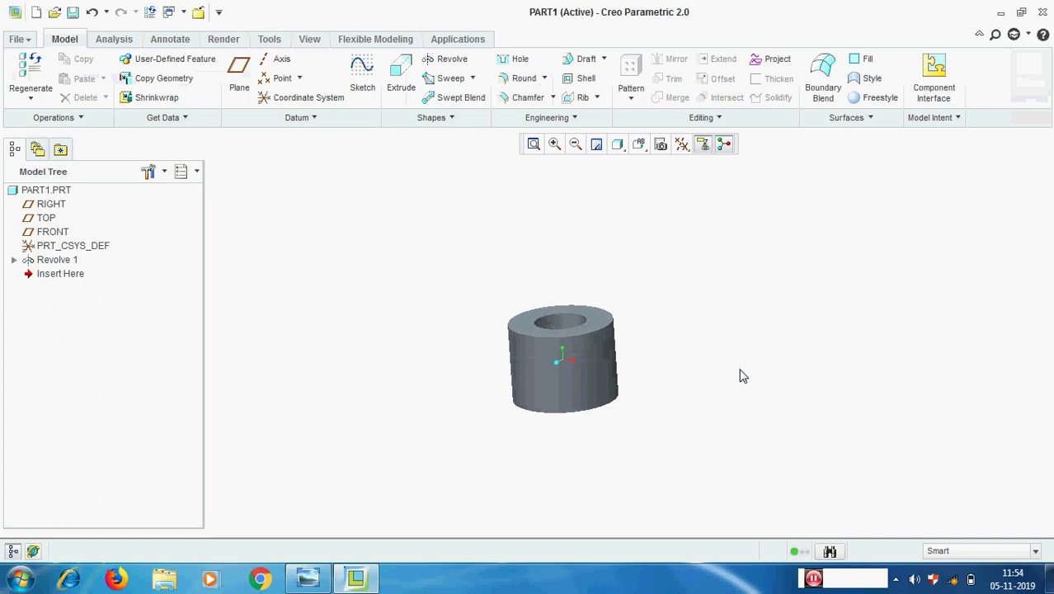
# Step: Regenerate the part, check the lesson topic list in Windows Photo Viewer and return to Creo Parametric
pyautogui.hotkey('ctrl', 'g')
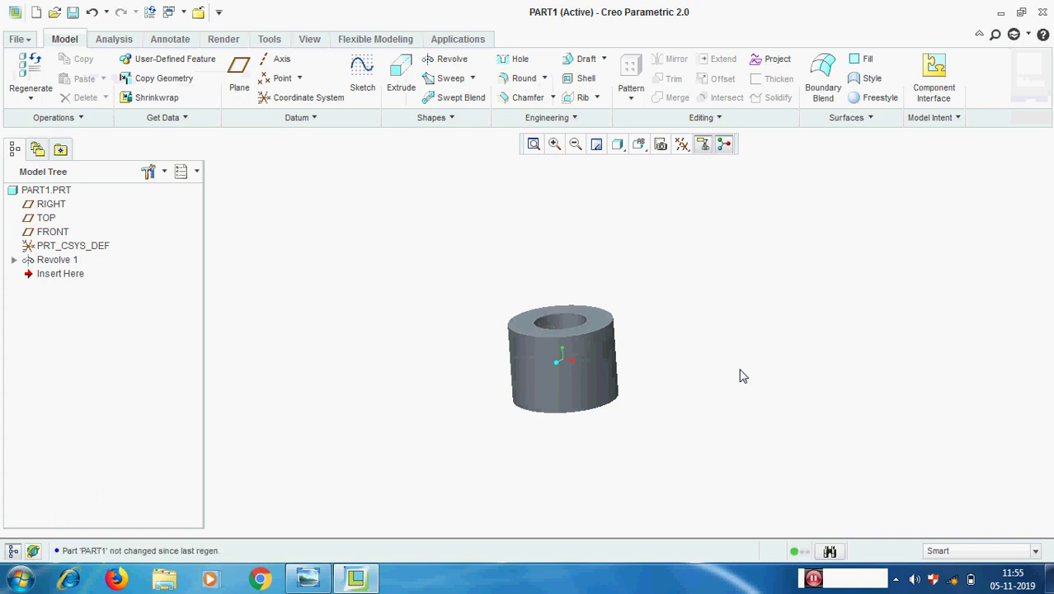
pyautogui.click(639, 143)
pyautogui.click(697, 180)
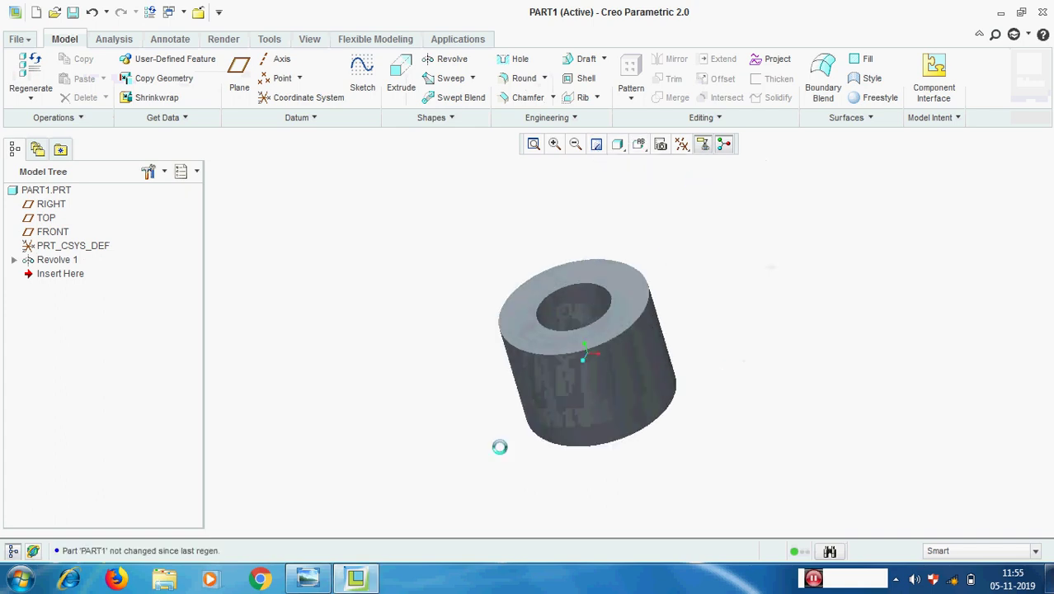
pyautogui.click(307, 579)
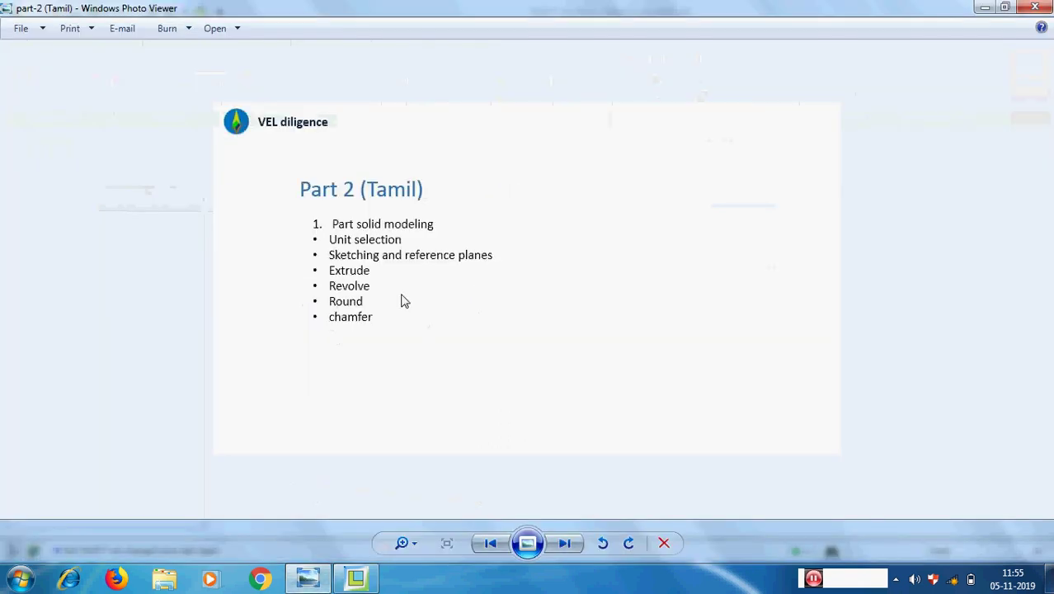
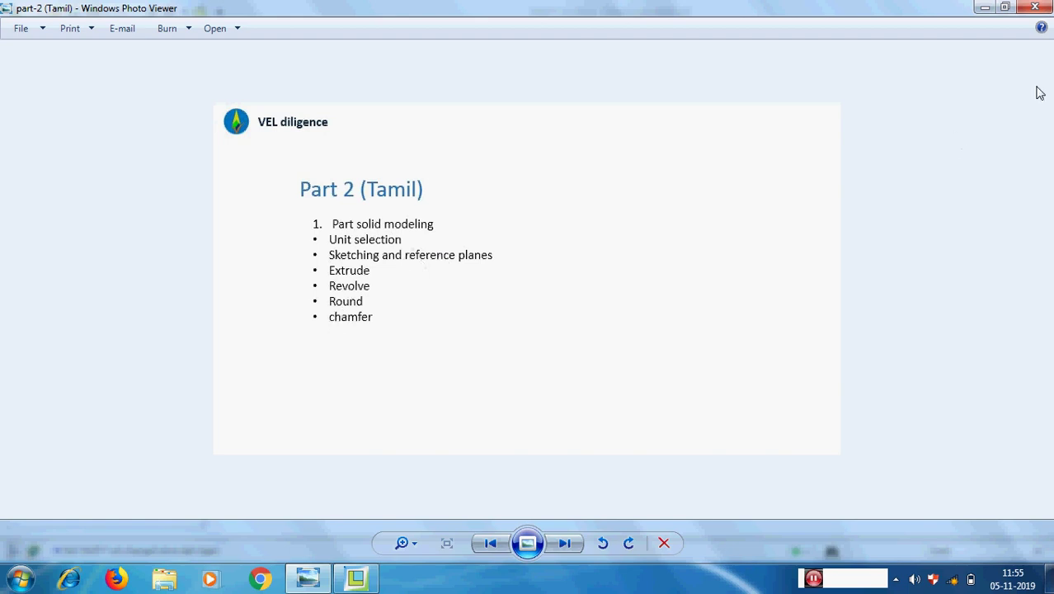
pyautogui.click(985, 8)
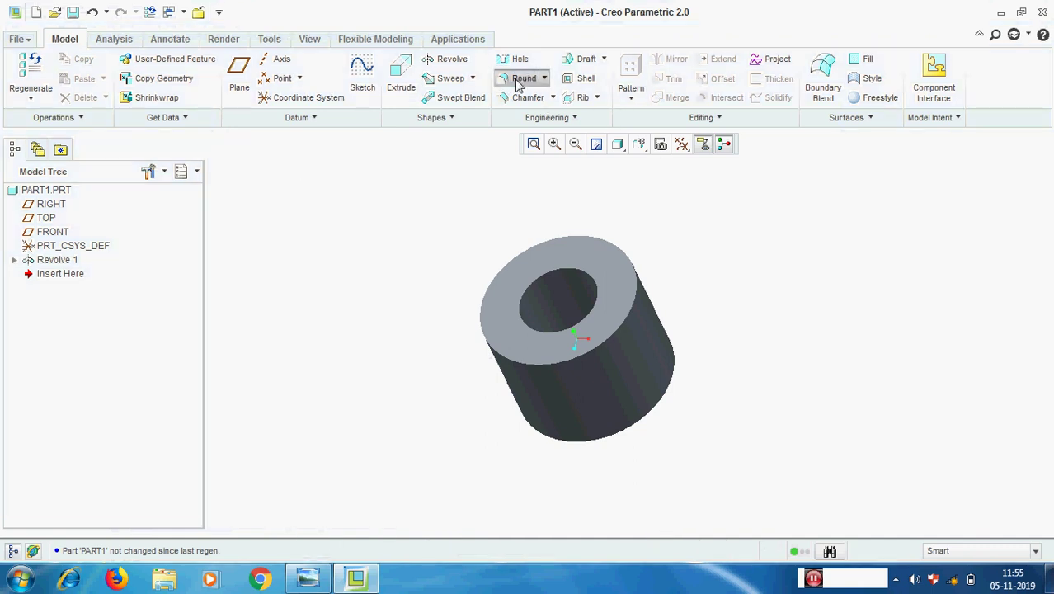
# Step: Start a Round on the hollow cylinder's upper outer edge with a radius of 5
pyautogui.click(526, 79)
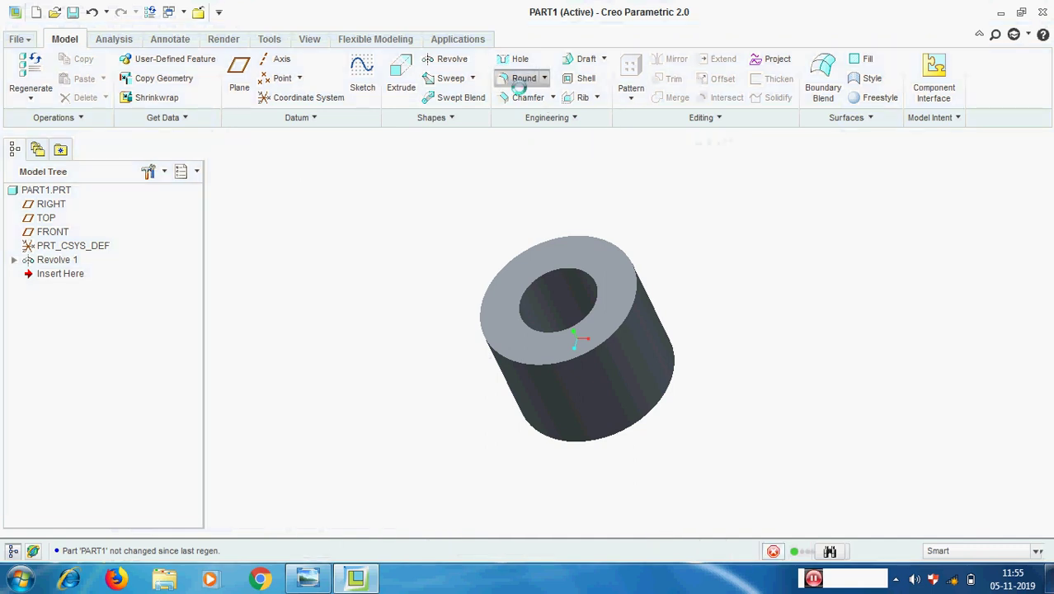
pyautogui.scroll(-2, 745, 382)
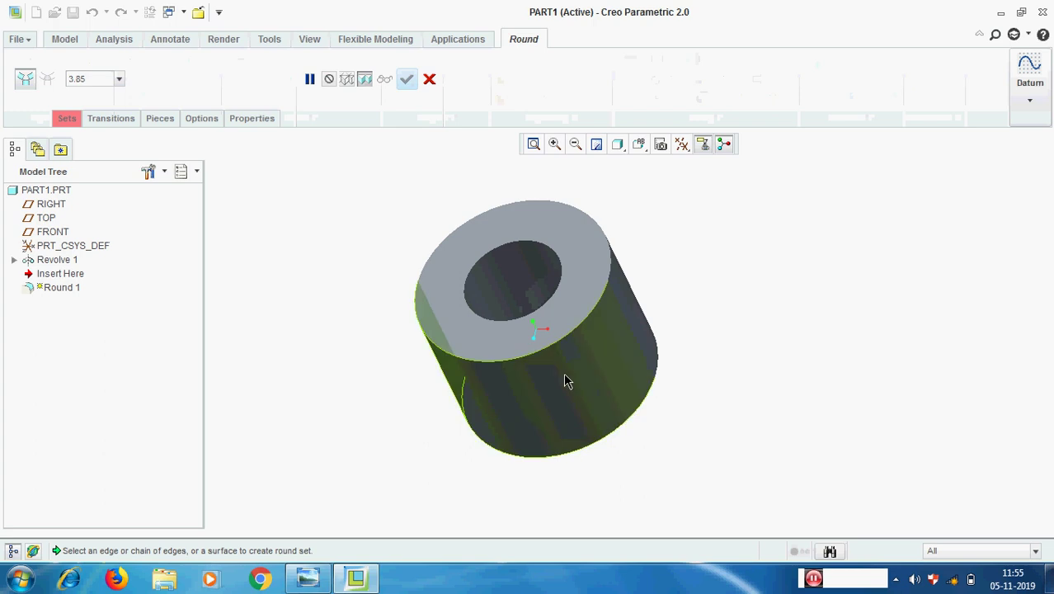
pyautogui.click(527, 361)
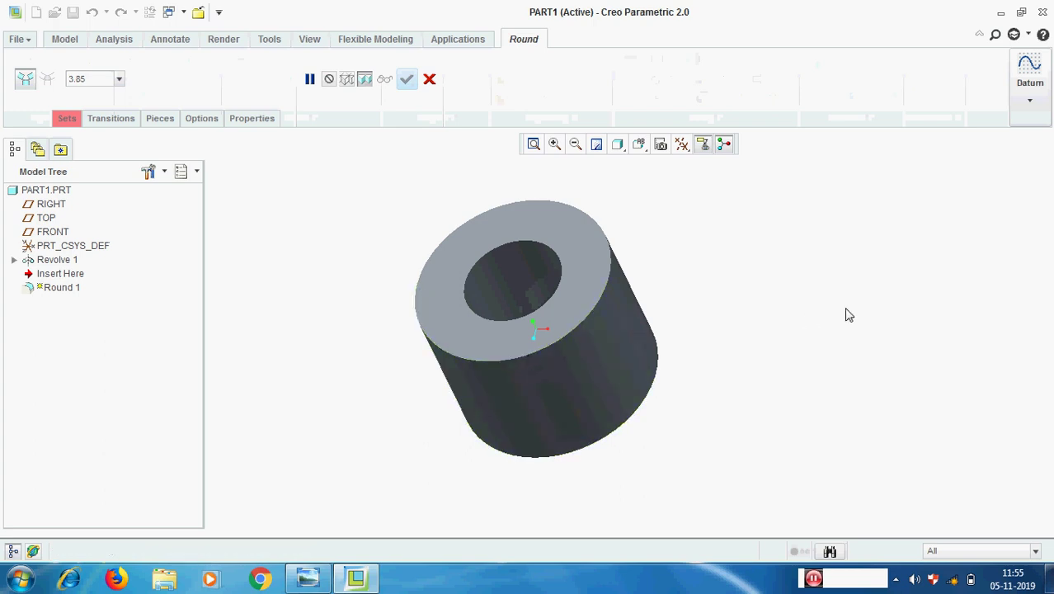
pyautogui.click(107, 78)
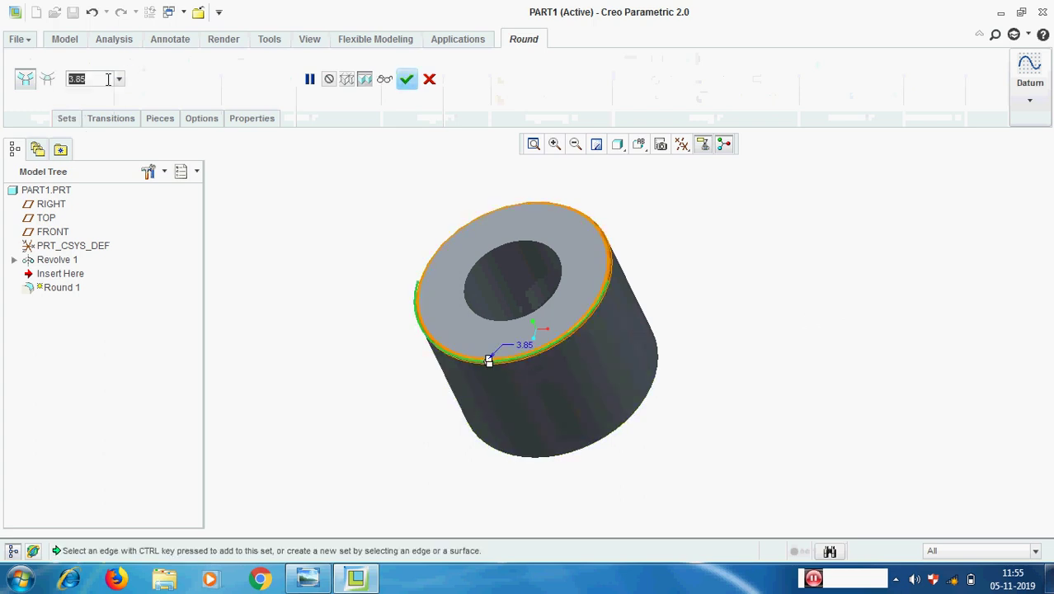
pyautogui.write('5')
pyautogui.press('Return')
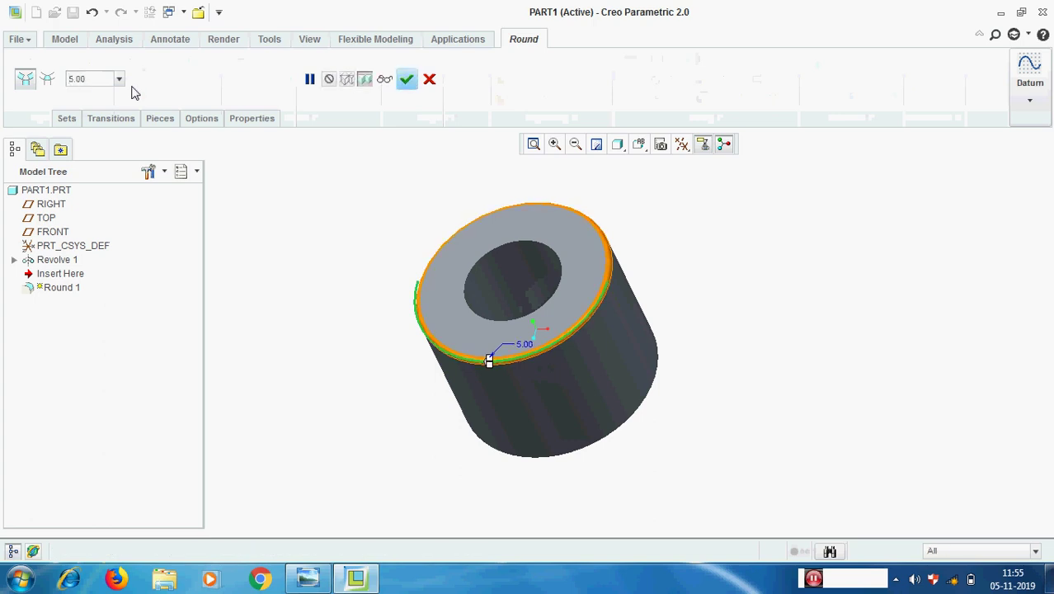
# Step: Set the round radius to 10 and complete the Round on the inner and outer edges of both end faces
pyautogui.click(96, 78)
pyautogui.write('10')
pyautogui.press('Return')
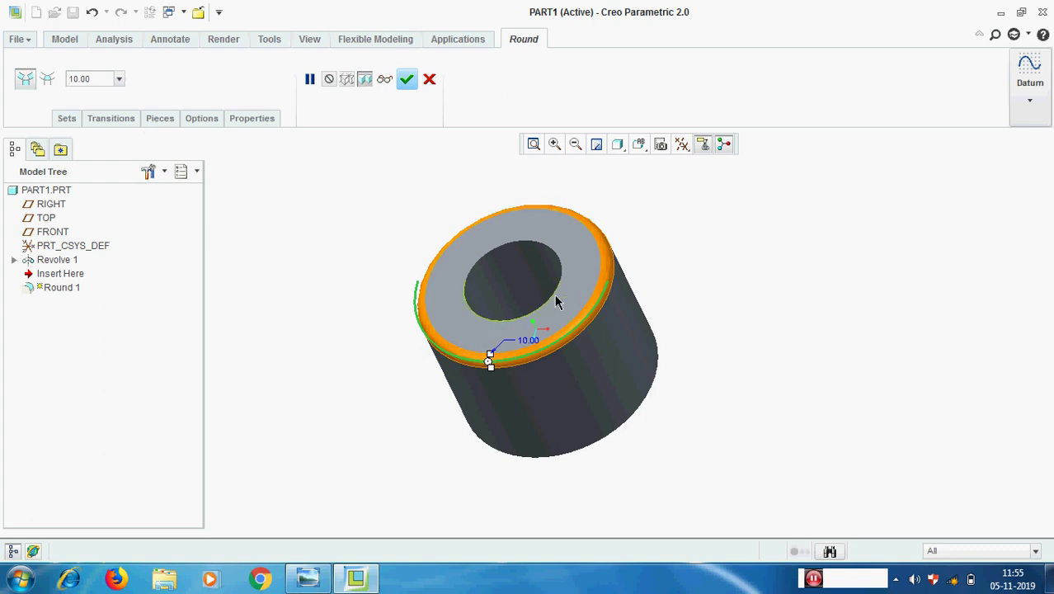
pyautogui.moveTo(773, 302); pyautogui.dragTo(775, 261, button='middle')
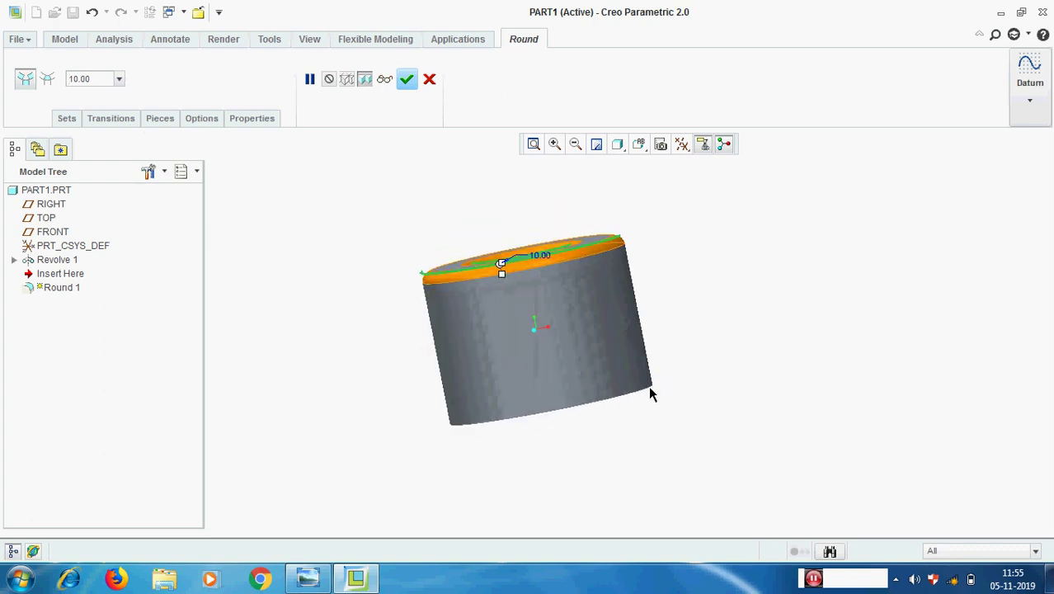
pyautogui.moveTo(742, 352); pyautogui.dragTo(798, 379, button='middle')
pyautogui.click(407, 79)
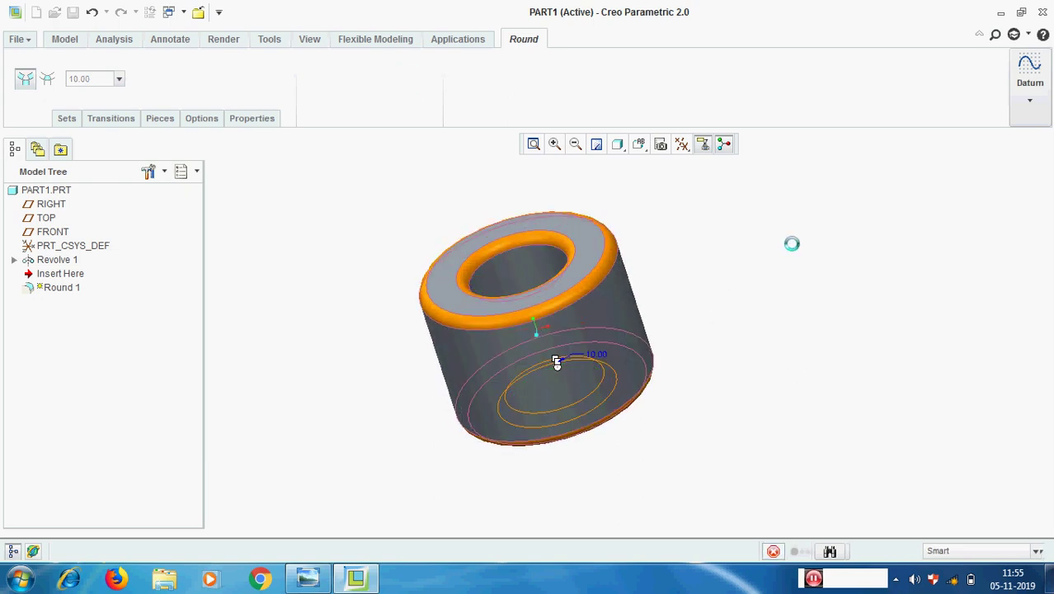
pyautogui.moveTo(787, 286)
pyautogui.mouseDown(button='middle')
pyautogui.moveTo(798, 207)
pyautogui.moveTo(796, 268)
pyautogui.mouseUp(button='middle')
# Step: Edit the definition of Round 1 and open its list of round sets
pyautogui.rightClick(42, 274)
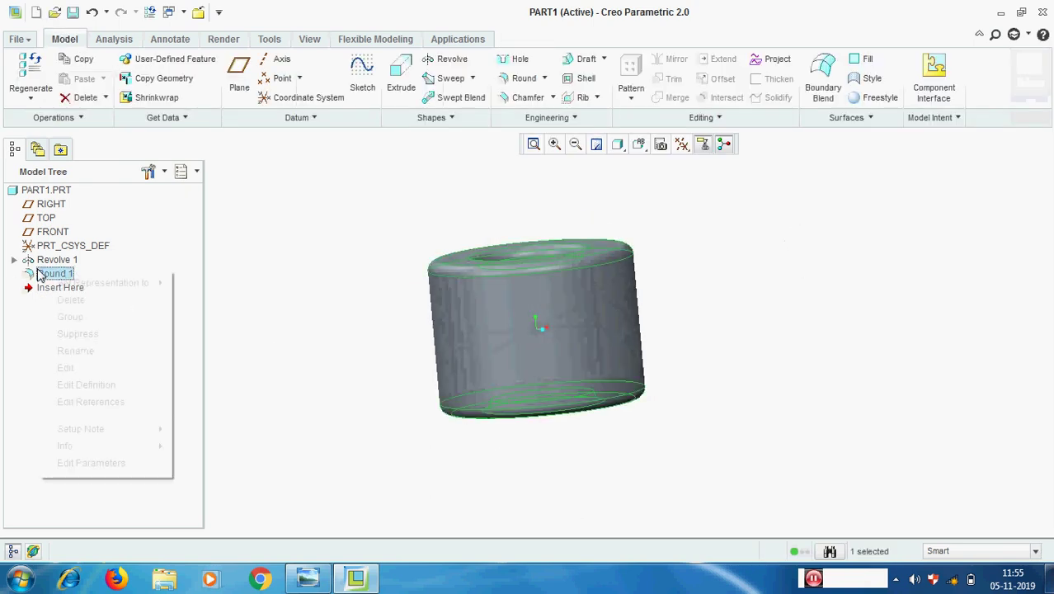
pyautogui.click(86, 385)
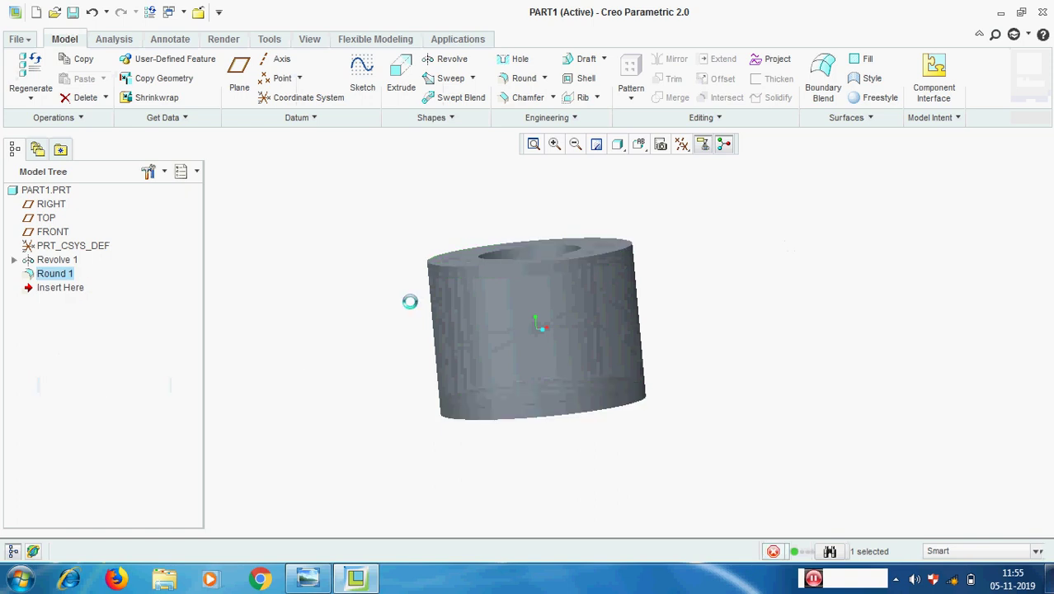
pyautogui.moveTo(773, 319)
pyautogui.mouseDown(button='middle')
pyautogui.moveTo(757, 344)
pyautogui.moveTo(762, 309)
pyautogui.moveTo(781, 331)
pyautogui.mouseUp(button='middle')
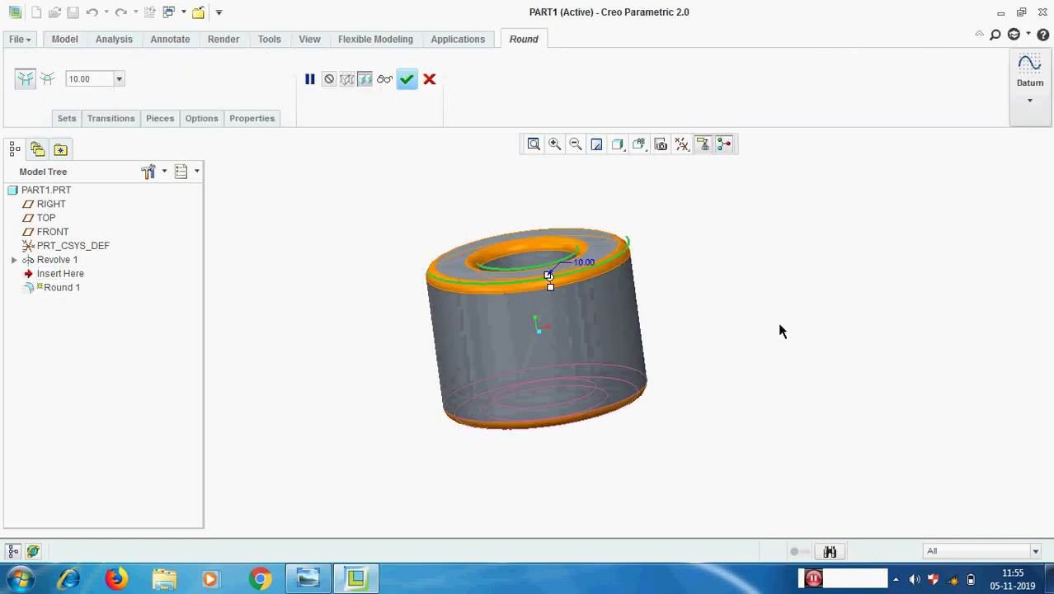
pyautogui.click(67, 118)
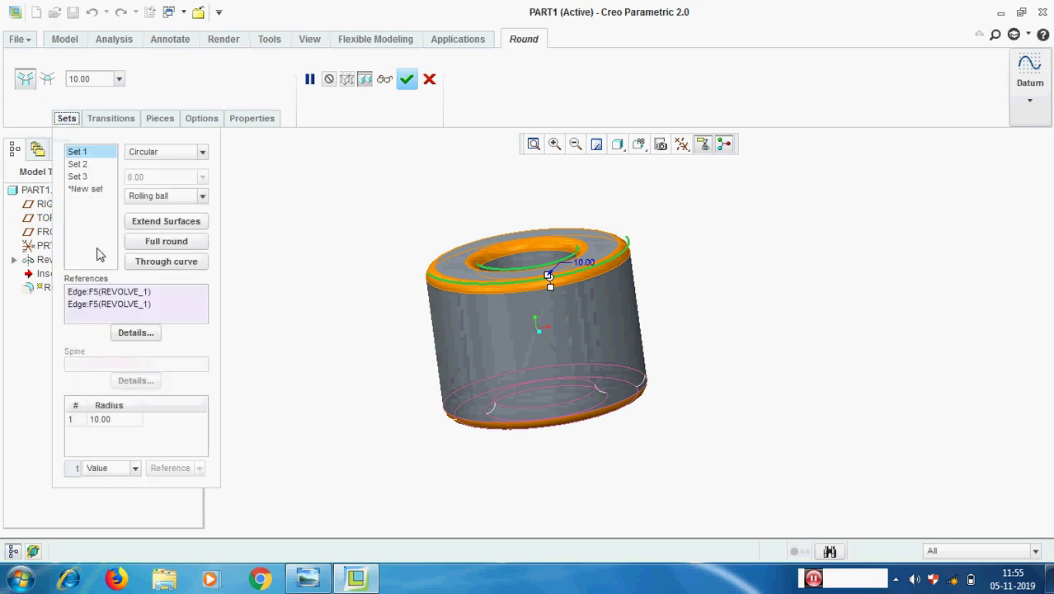
# Step: Delete the round sets of the upper edges and the lower inner edge, keeping only the lower outer edge's set
pyautogui.rightClick(82, 152)
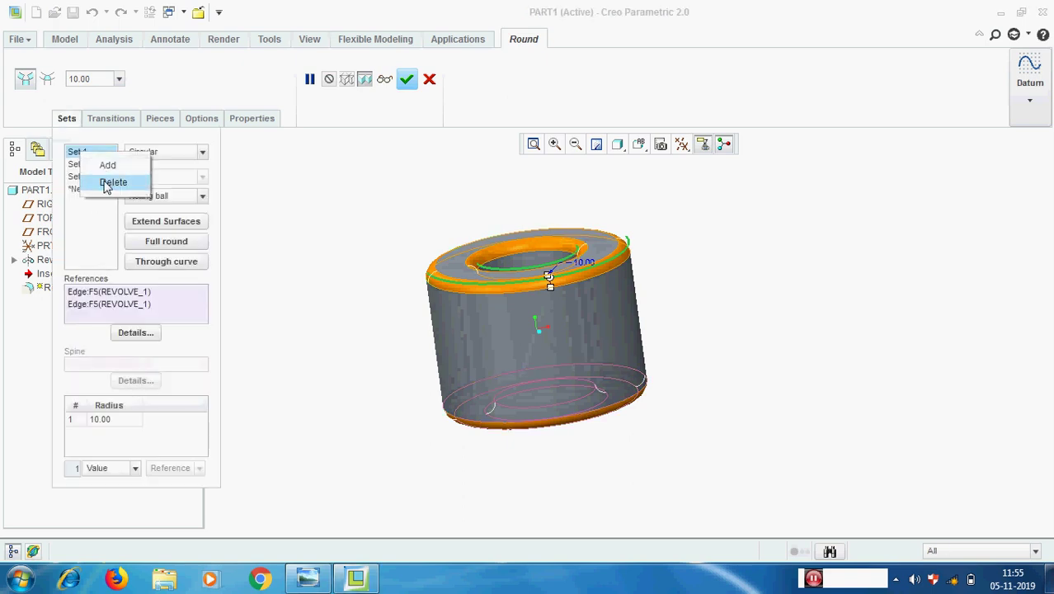
pyautogui.click(107, 182)
pyautogui.rightClick(81, 157)
pyautogui.click(106, 165)
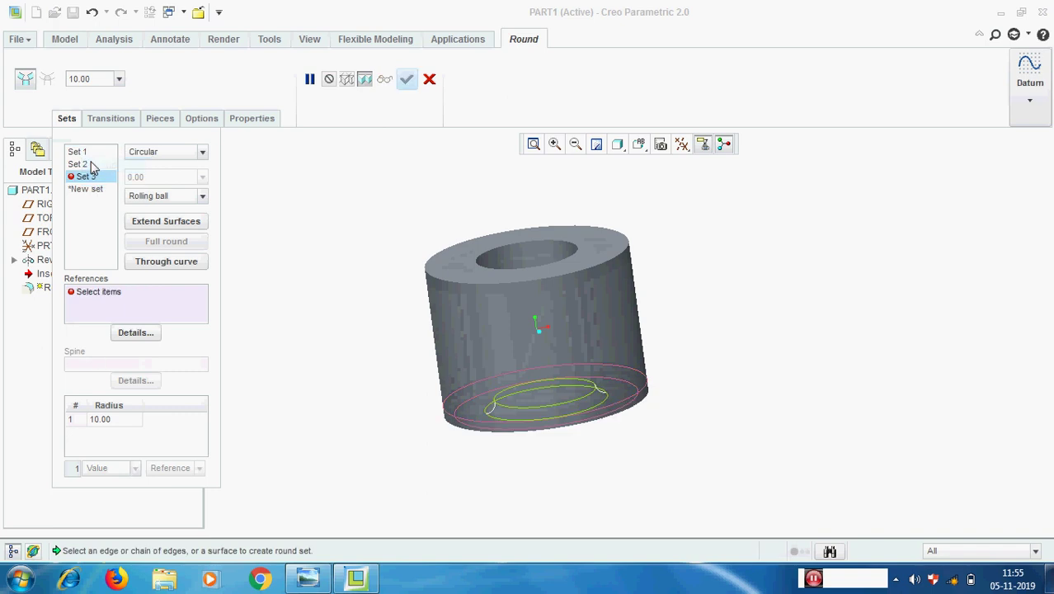
pyautogui.rightClick(84, 176)
pyautogui.click(115, 207)
pyautogui.rightClick(78, 163)
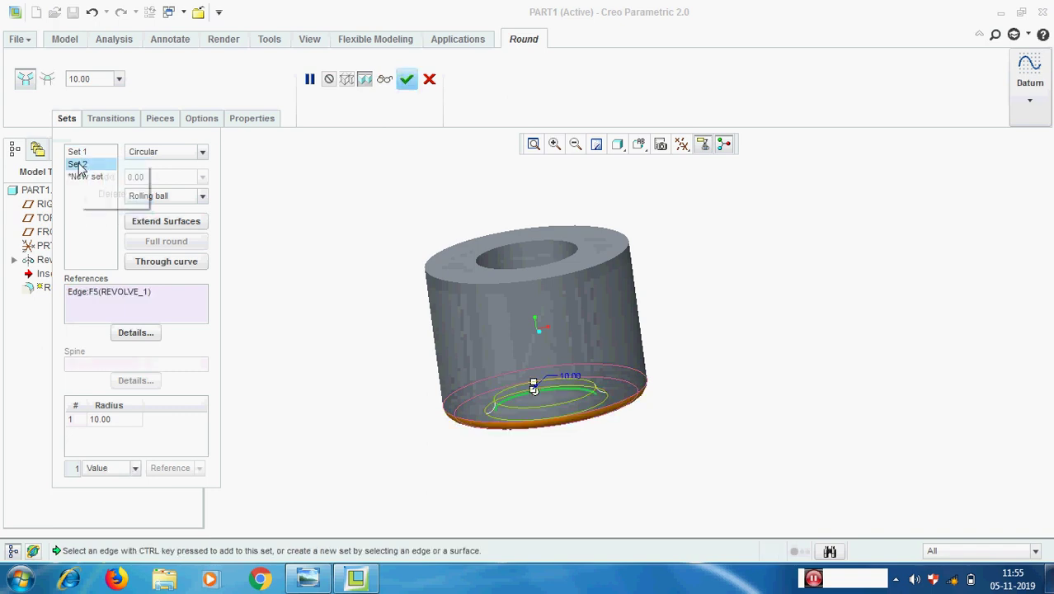
pyautogui.click(105, 193)
pyautogui.rightClick(76, 162)
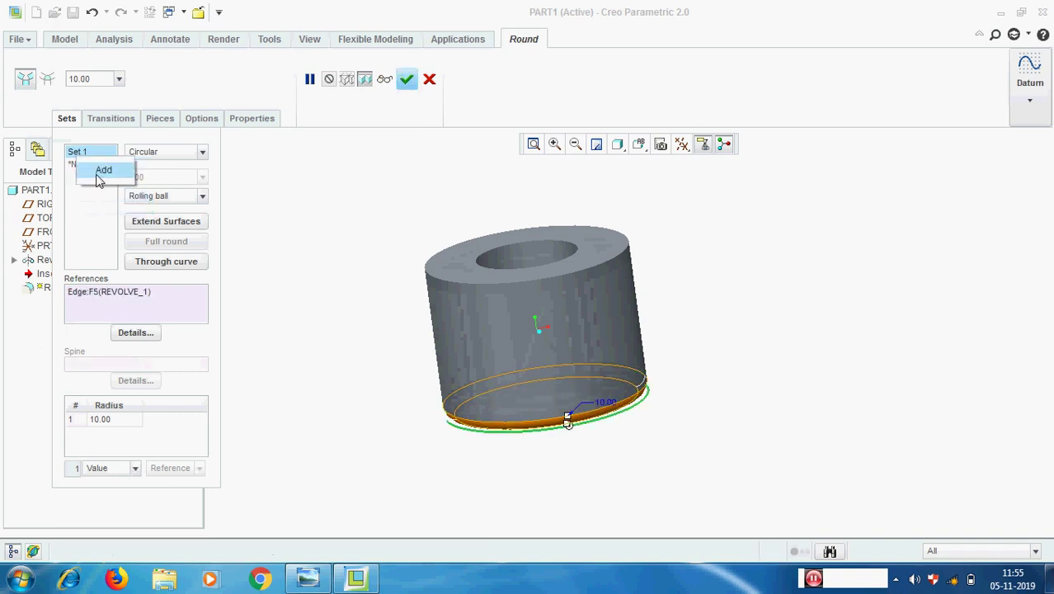
pyautogui.rightClick(132, 293)
pyautogui.click(346, 306)
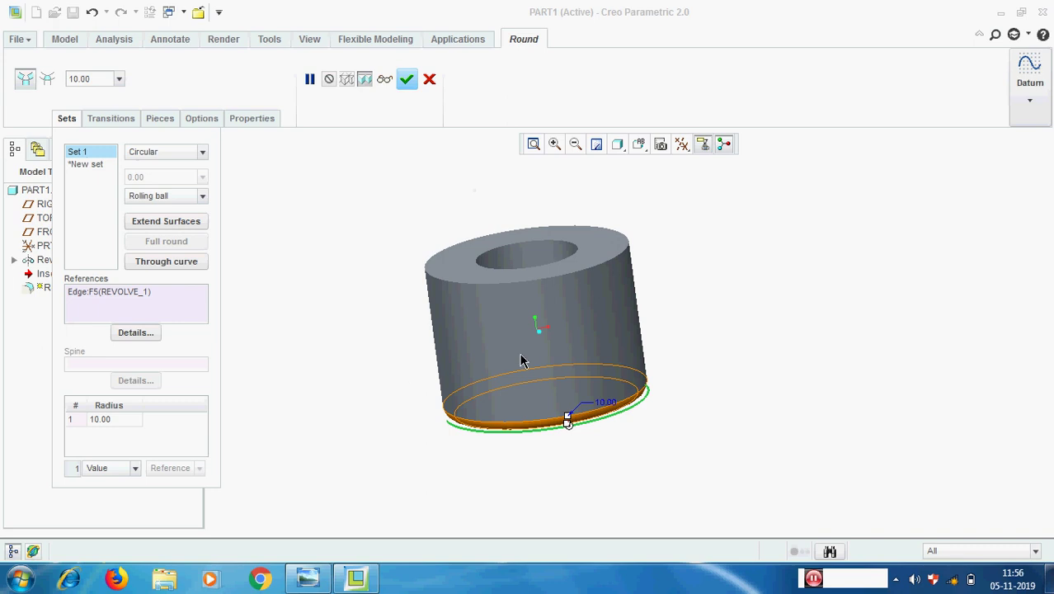
# Step: Add the upper outer, upper inner and lower inner edges to Set 1 and check its references
pyautogui.keyDown('ctrl'); pyautogui.click(543, 283); pyautogui.keyUp('ctrl')
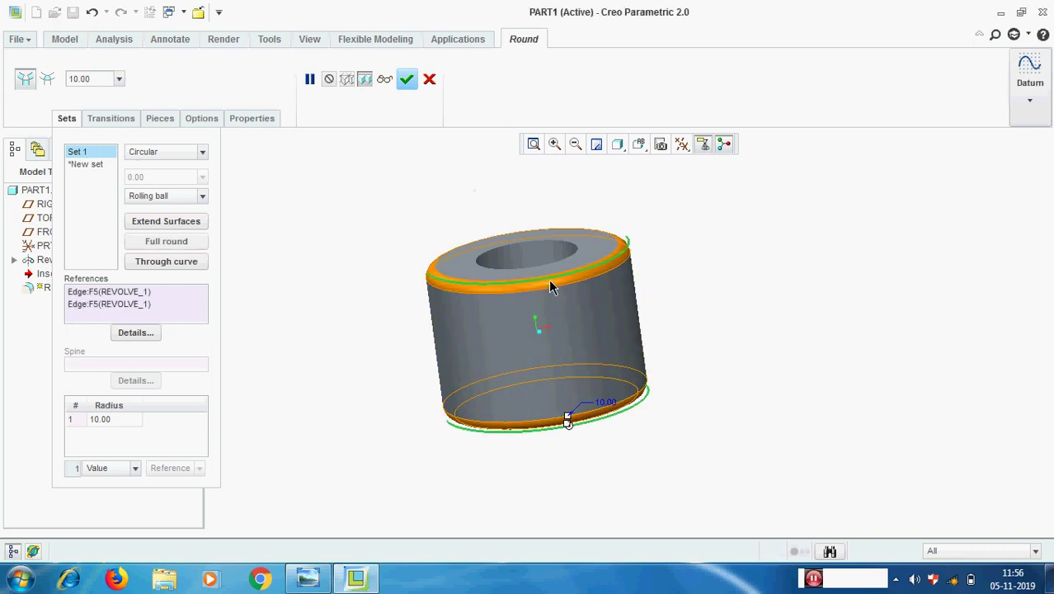
pyautogui.keyDown('ctrl'); pyautogui.click(540, 273); pyautogui.keyUp('ctrl')
pyautogui.moveTo(748, 273); pyautogui.dragTo(587, 401, button='middle')
pyautogui.keyDown('ctrl'); pyautogui.click(587, 401); pyautogui.keyUp('ctrl')
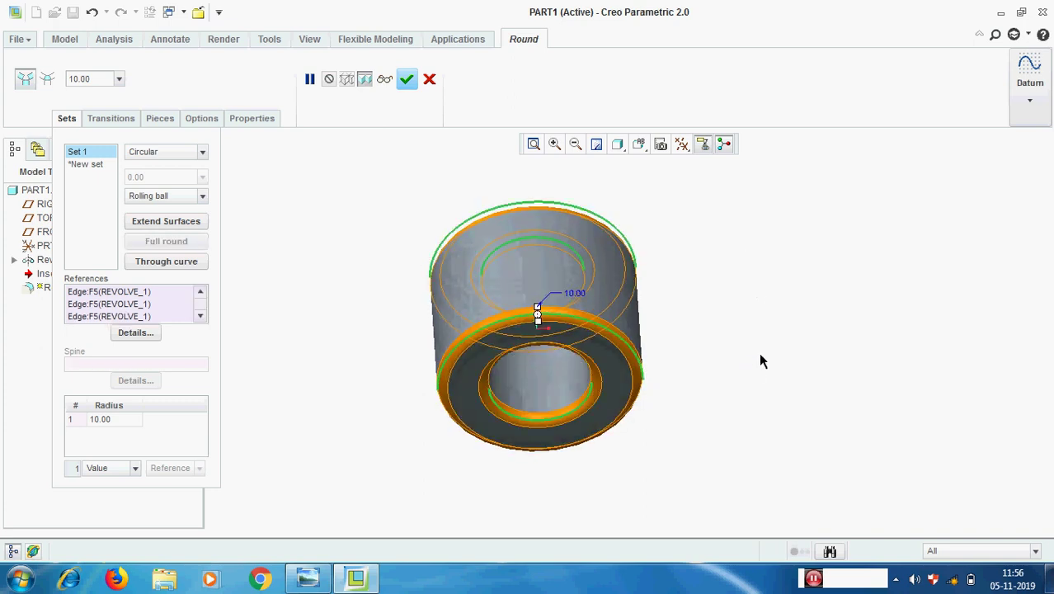
pyautogui.moveTo(765, 316); pyautogui.dragTo(759, 348, button='middle')
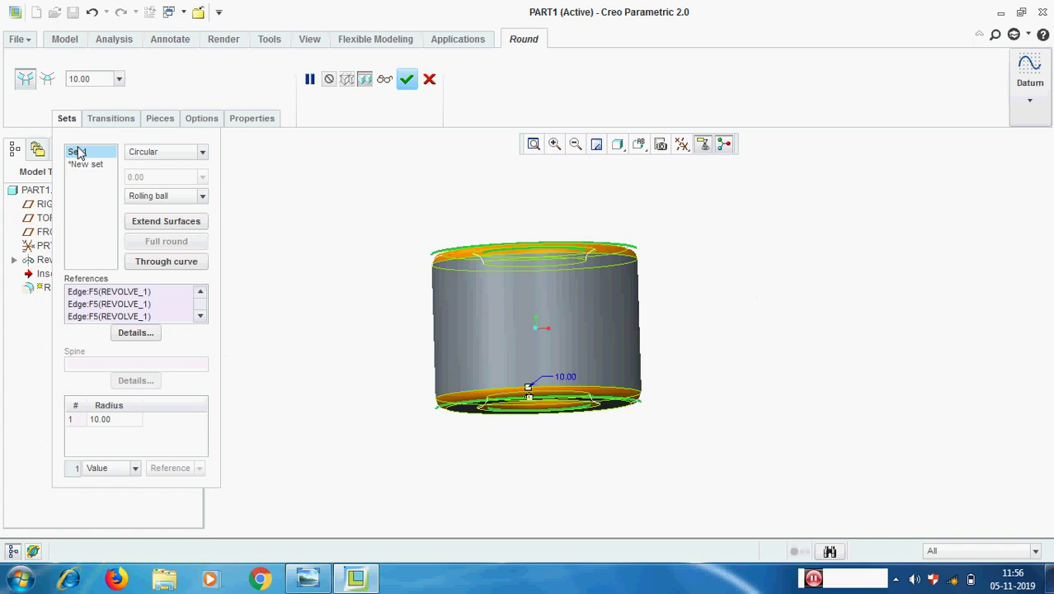
pyautogui.click(201, 316)
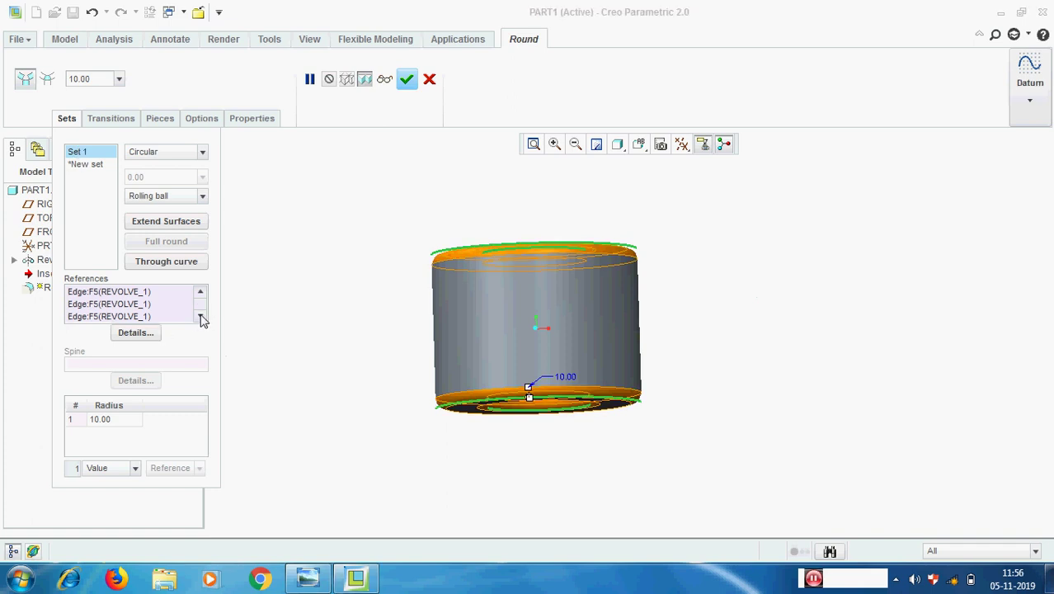
# Step: Set the radius of Set 1 to 15 for all its edges and show the model in the default orientation
pyautogui.click(103, 78)
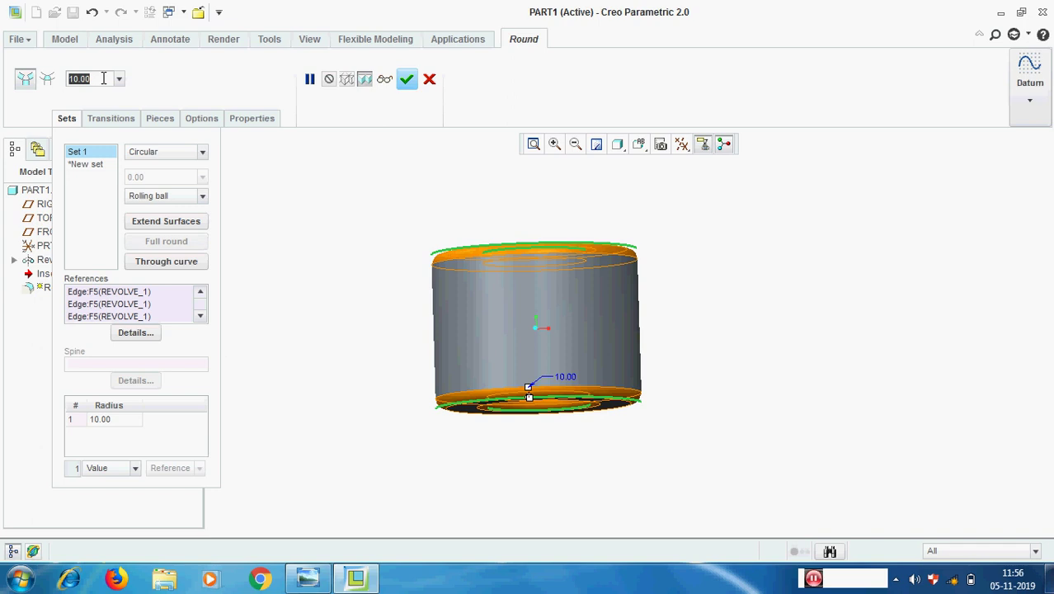
pyautogui.write('15')
pyautogui.press('Return')
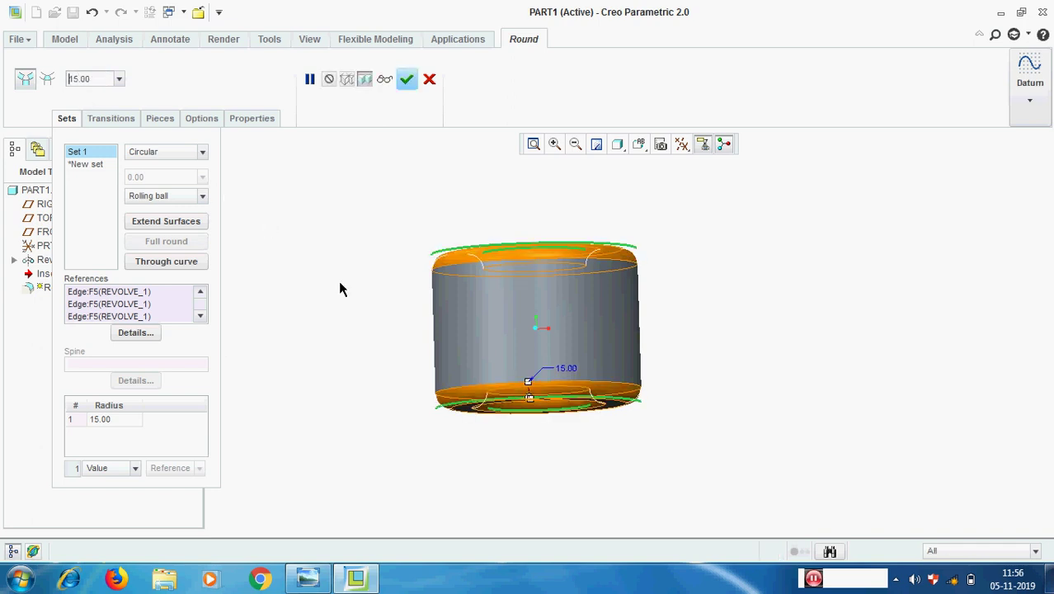
pyautogui.hotkey('ctrl', 'd')
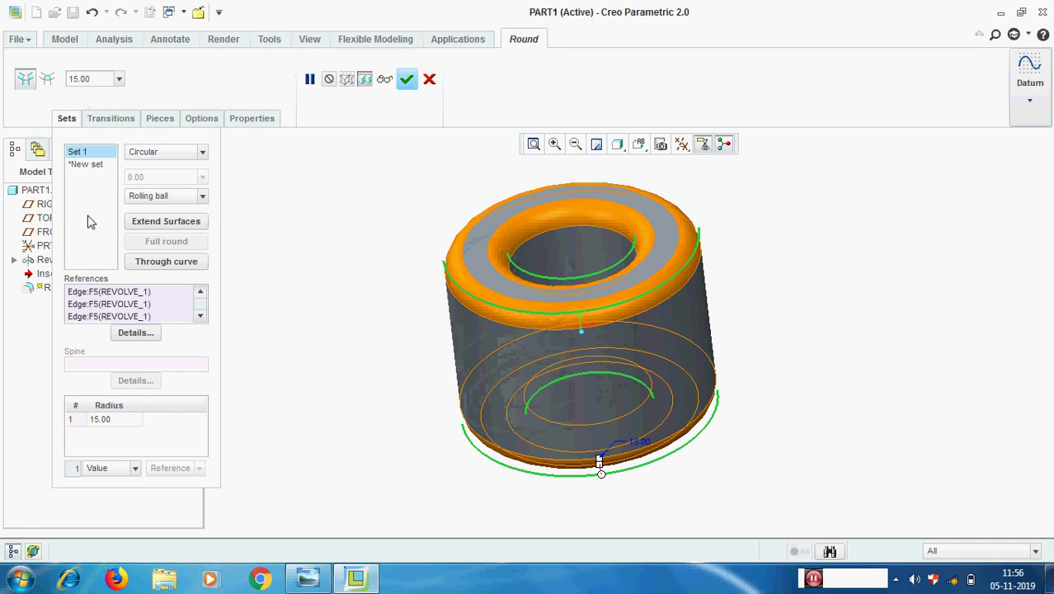
# Step: Remove all edge references from Set 1
pyautogui.rightClick(120, 303)
pyautogui.click(164, 329)
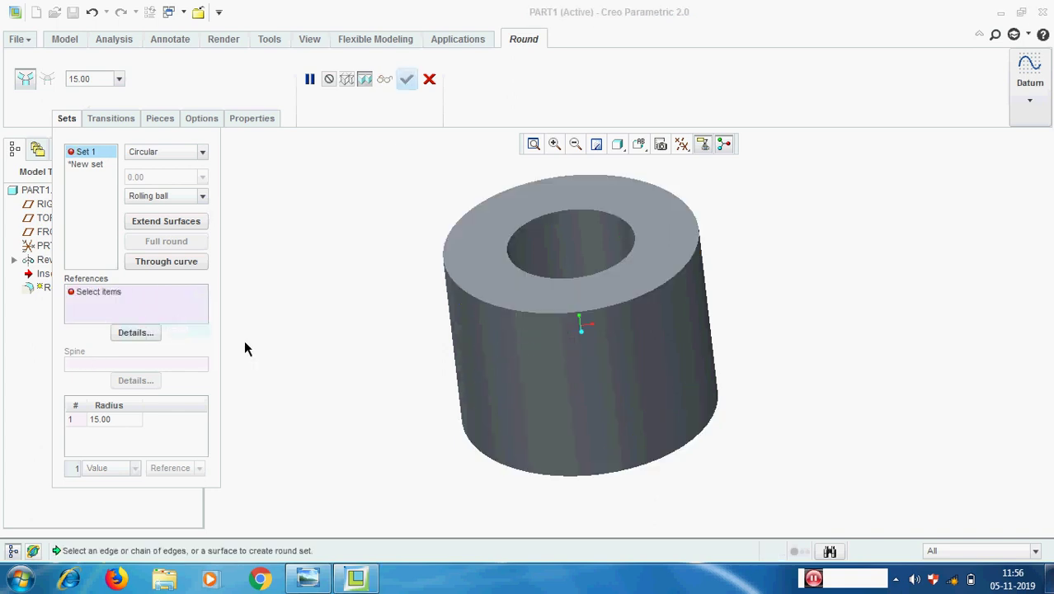
pyautogui.rightClick(70, 159)
pyautogui.click(86, 178)
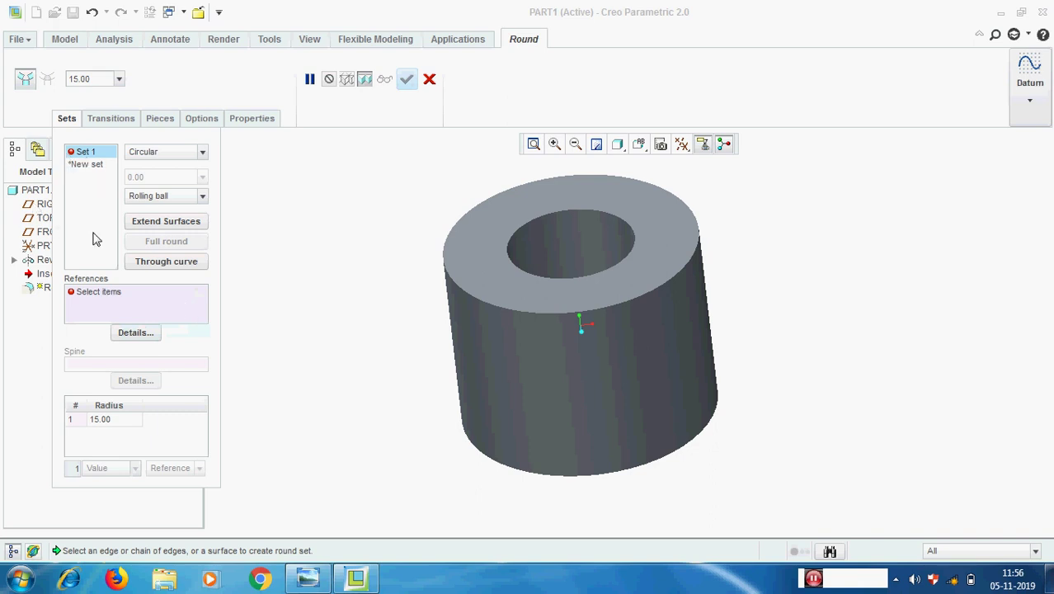
# Step: Assign the upper inner and outer edges to Set 1 with a radius of 10
pyautogui.click(555, 285)
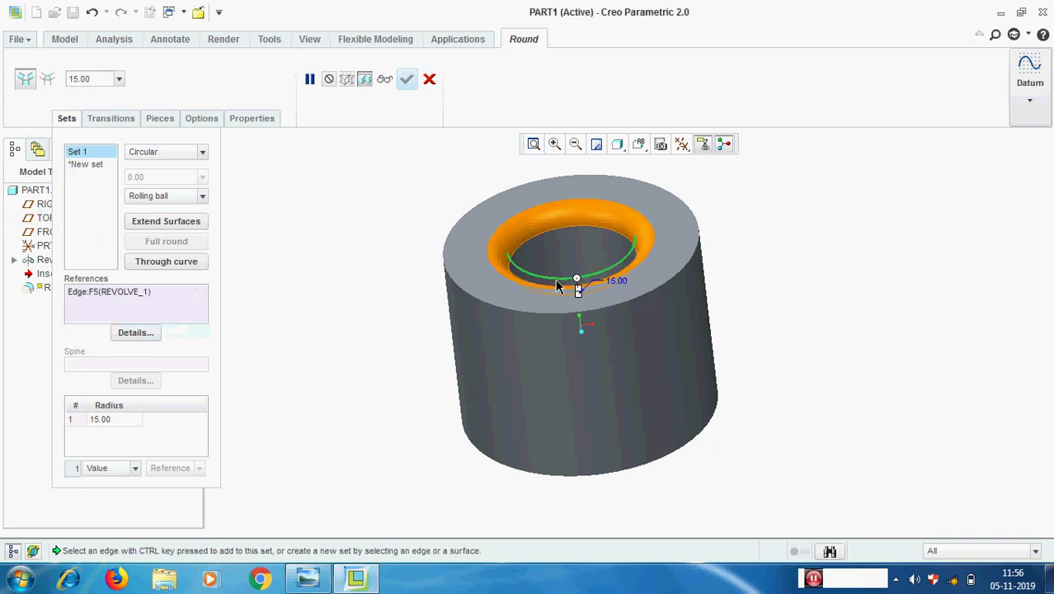
pyautogui.keyDown('ctrl'); pyautogui.click(514, 313); pyautogui.keyUp('ctrl')
pyautogui.doubleClick(95, 80)
pyautogui.write('1')
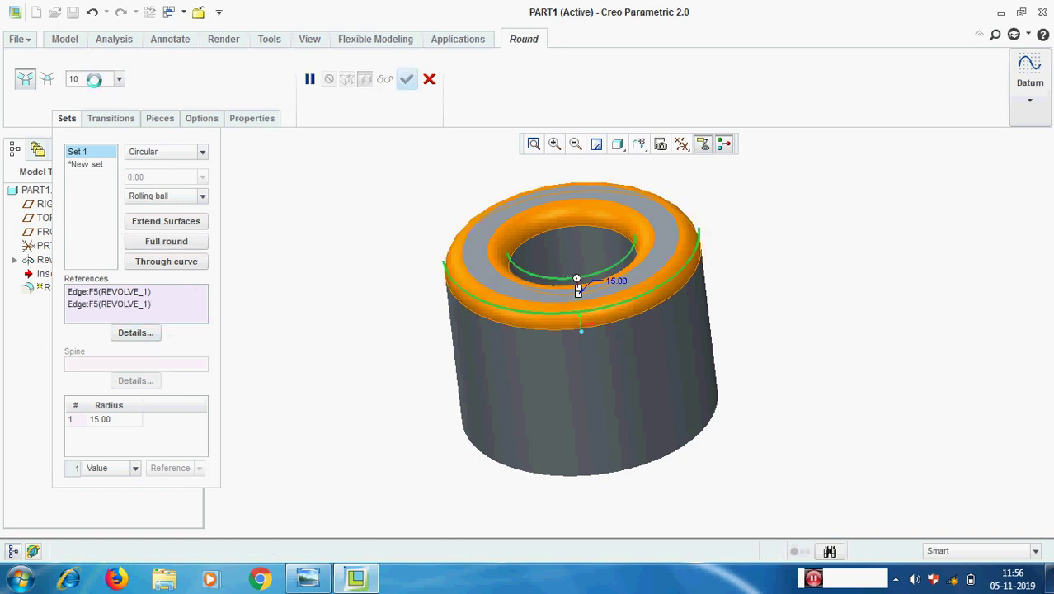
pyautogui.write('00')
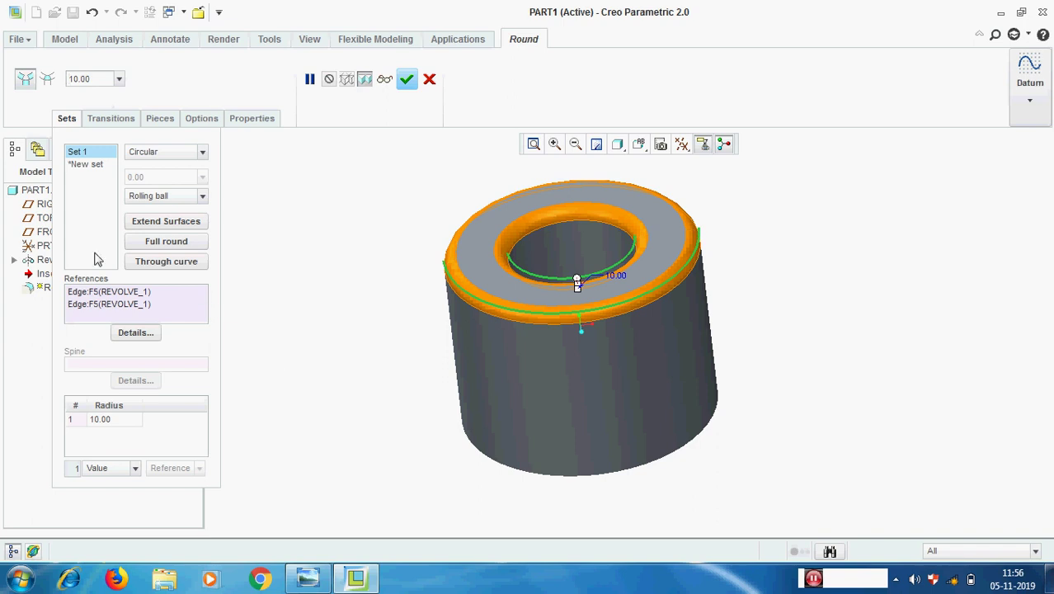
# Step: Create a second round set on the cylinder's lower inner and lower outer edges with a radius of 15
pyautogui.click(82, 165)
pyautogui.moveTo(407, 386); pyautogui.dragTo(362, 422, button='middle')
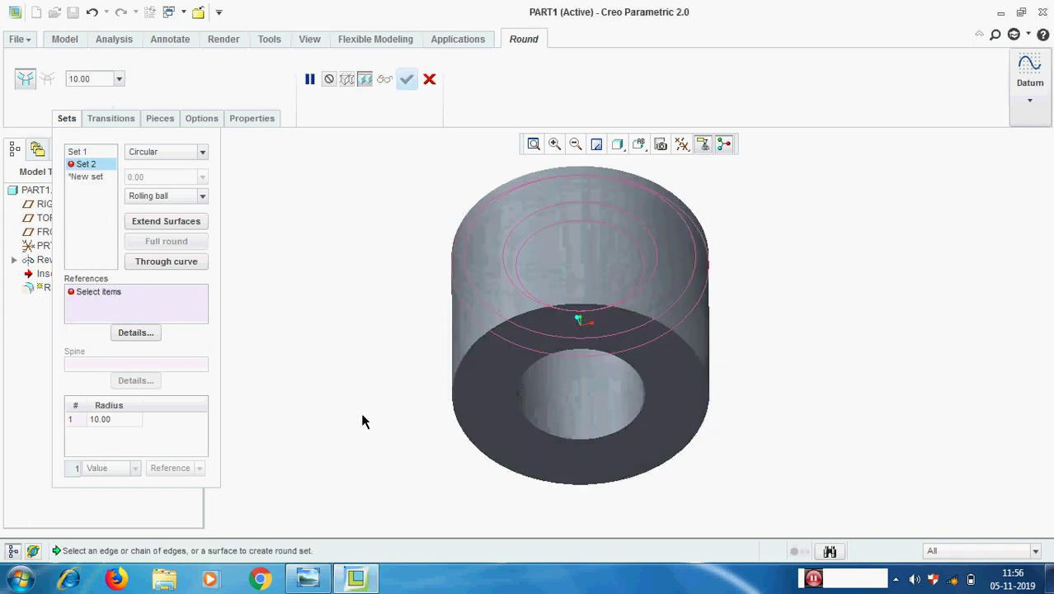
pyautogui.click(545, 439)
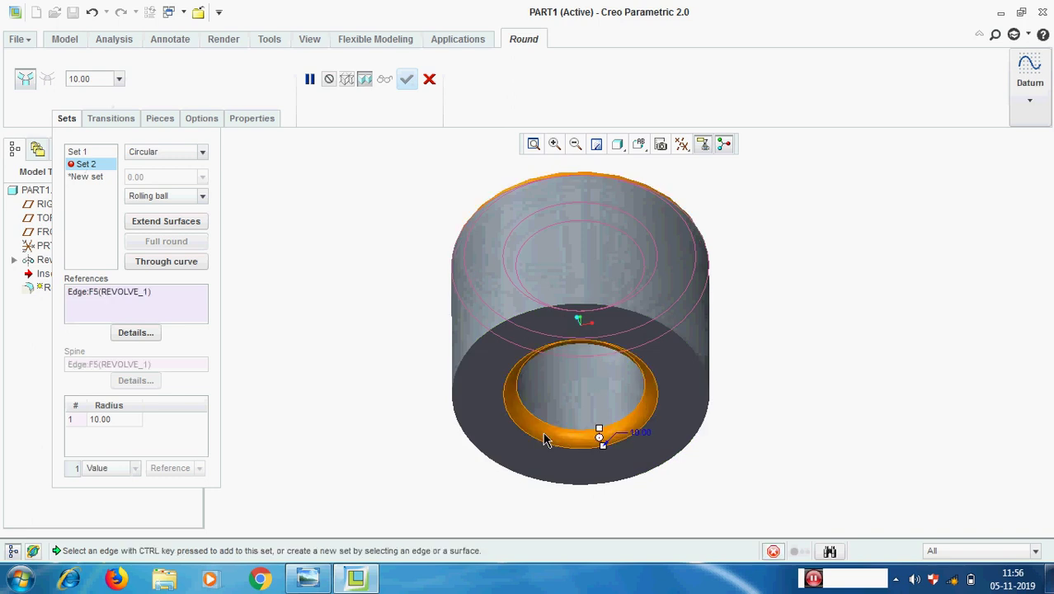
pyautogui.keyDown('ctrl'); pyautogui.click(495, 467); pyautogui.keyUp('ctrl')
pyautogui.doubleClick(101, 79)
pyautogui.write('15')
pyautogui.press('Return')
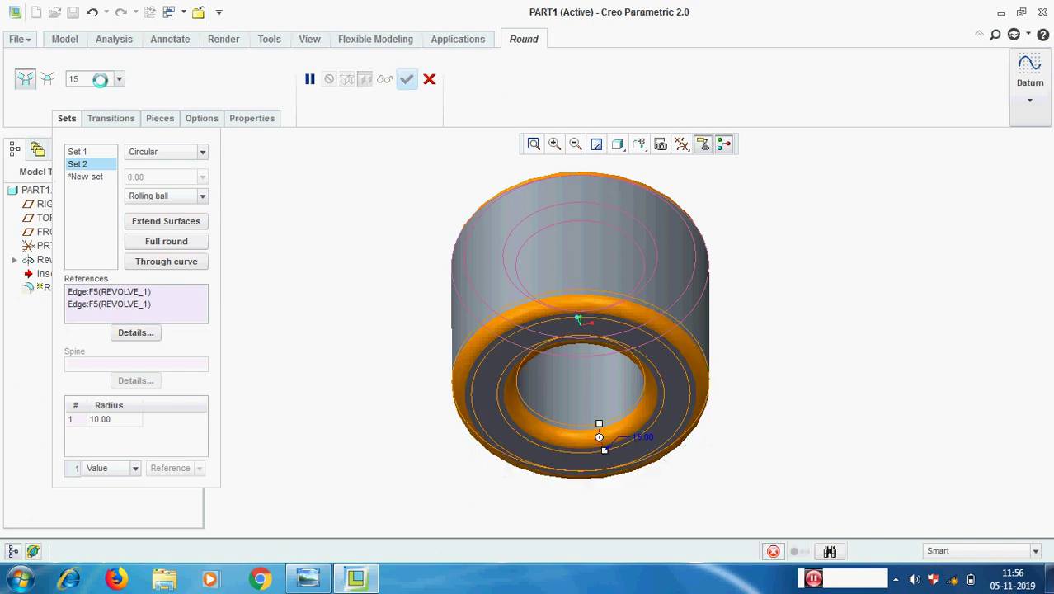
pyautogui.moveTo(706, 200); pyautogui.dragTo(815, 373, button='middle')
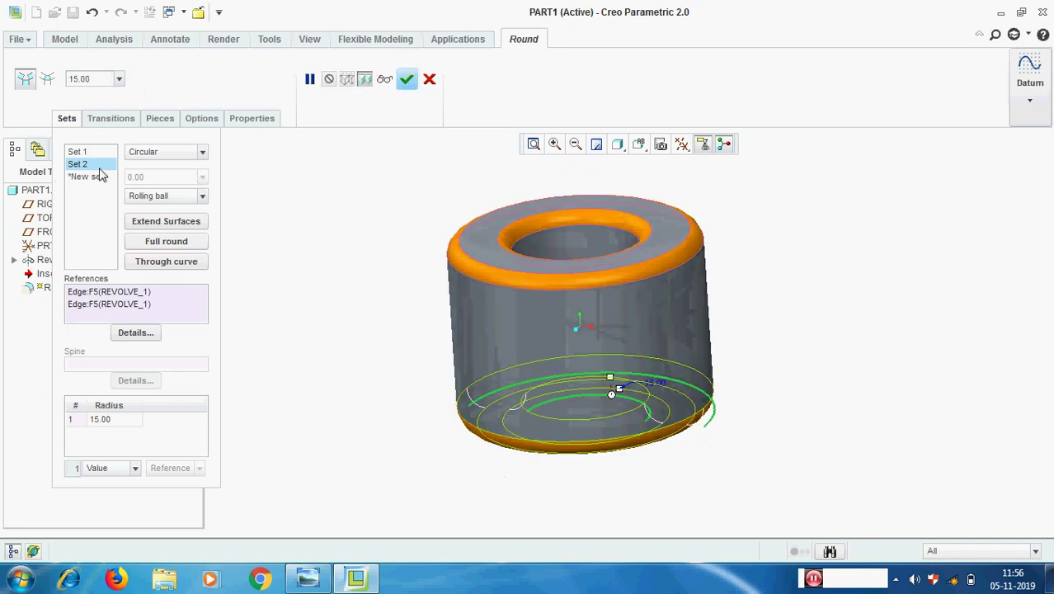
# Step: Review the edges and radii of Set 1 and Set 2 and complete the round feature
pyautogui.click(78, 152)
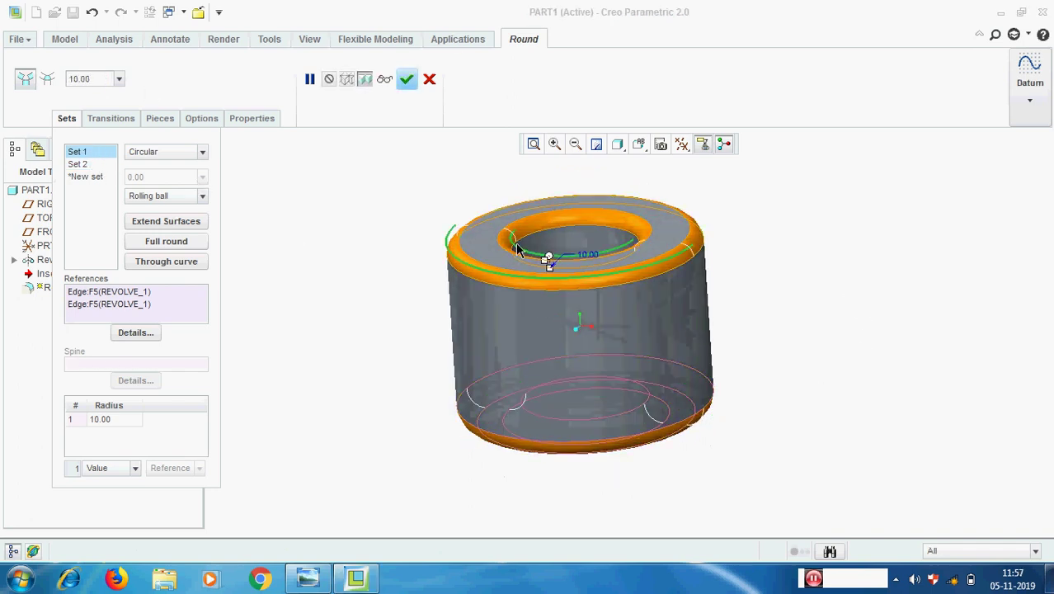
pyautogui.click(77, 164)
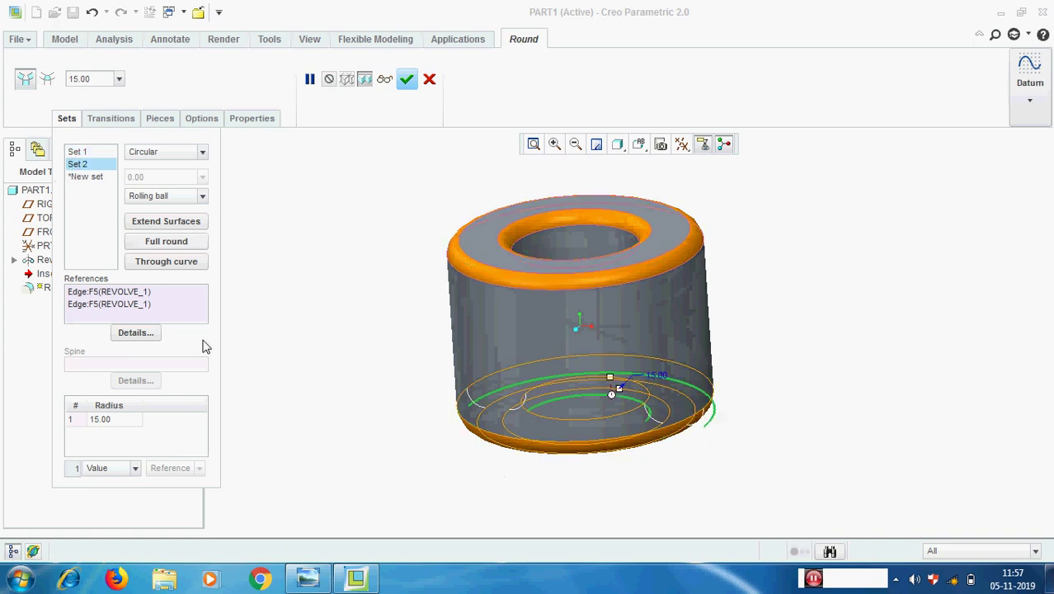
pyautogui.moveTo(372, 438); pyautogui.dragTo(365, 370, button='middle')
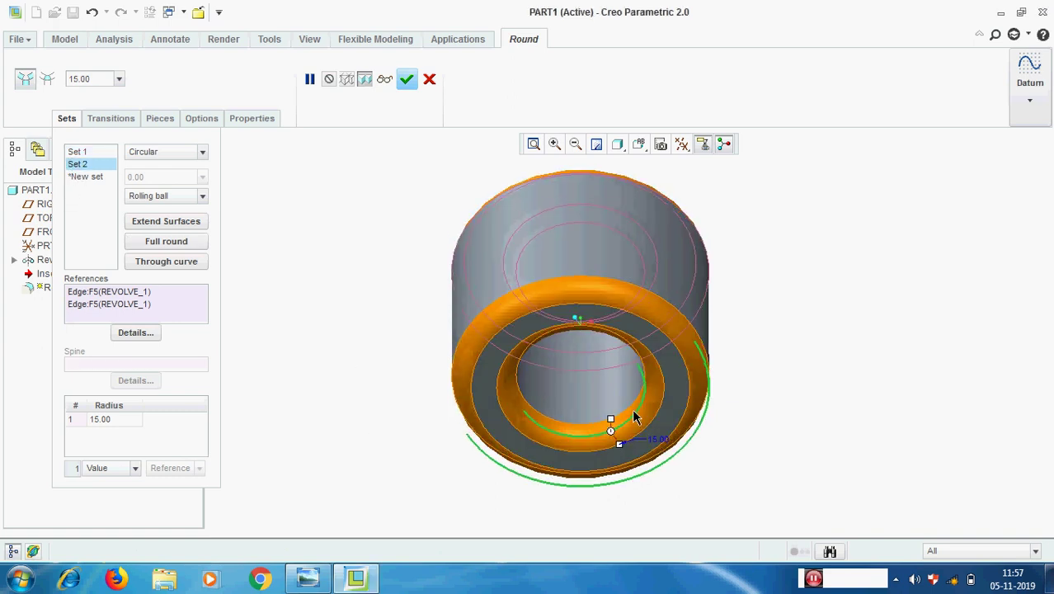
pyautogui.moveTo(372, 327)
pyautogui.mouseDown(button='middle')
pyautogui.moveTo(388, 334)
pyautogui.moveTo(391, 321)
pyautogui.mouseUp(button='middle')
pyautogui.click(407, 79)
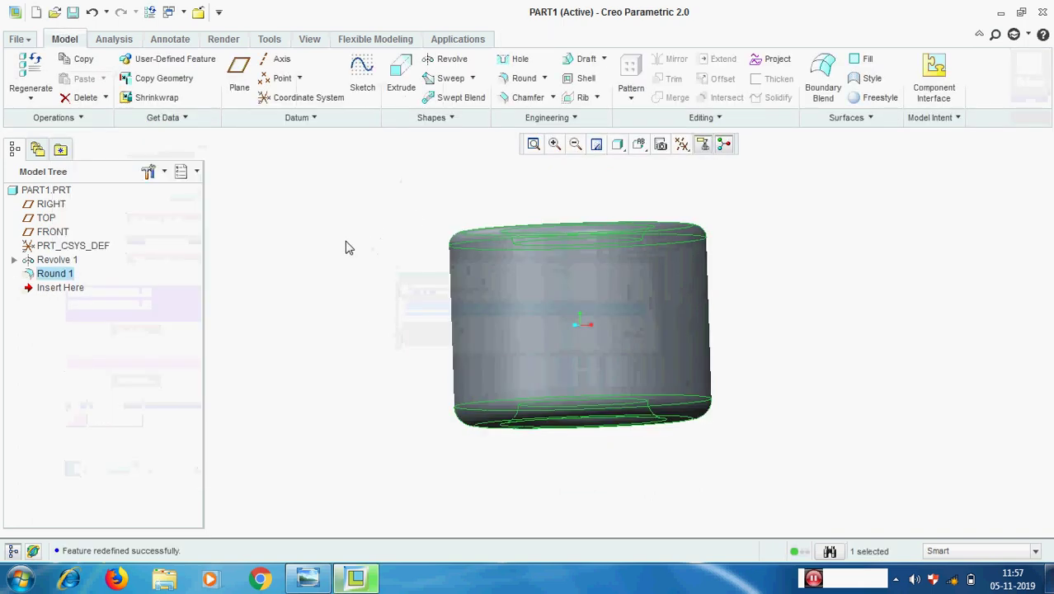
pyautogui.moveTo(367, 271); pyautogui.dragTo(370, 295, button='middle')
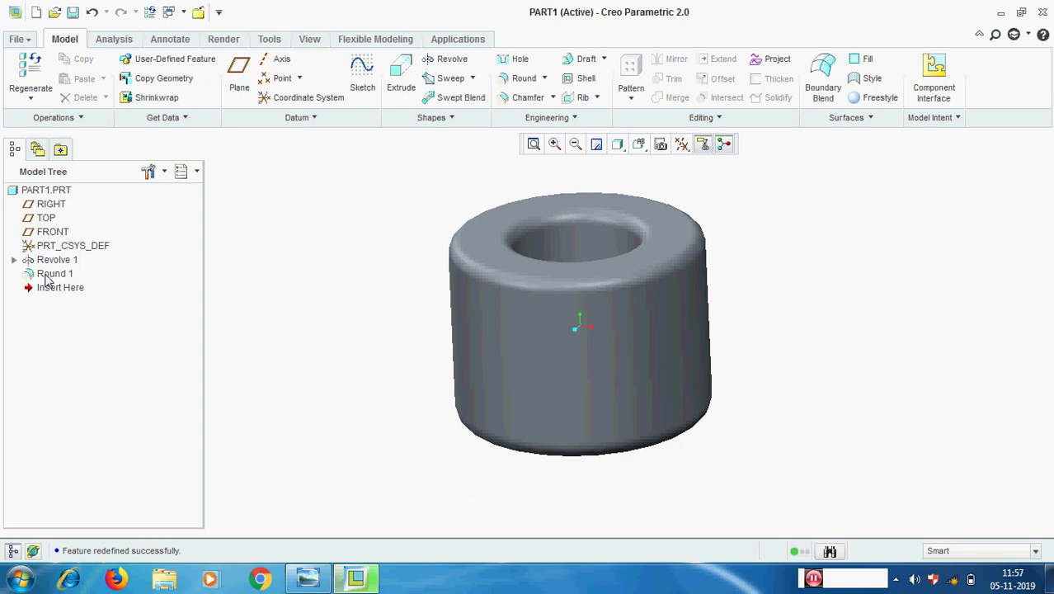
# Step: Delete the Round 1 feature from the part
pyautogui.click(46, 278)
pyautogui.rightClick(48, 277)
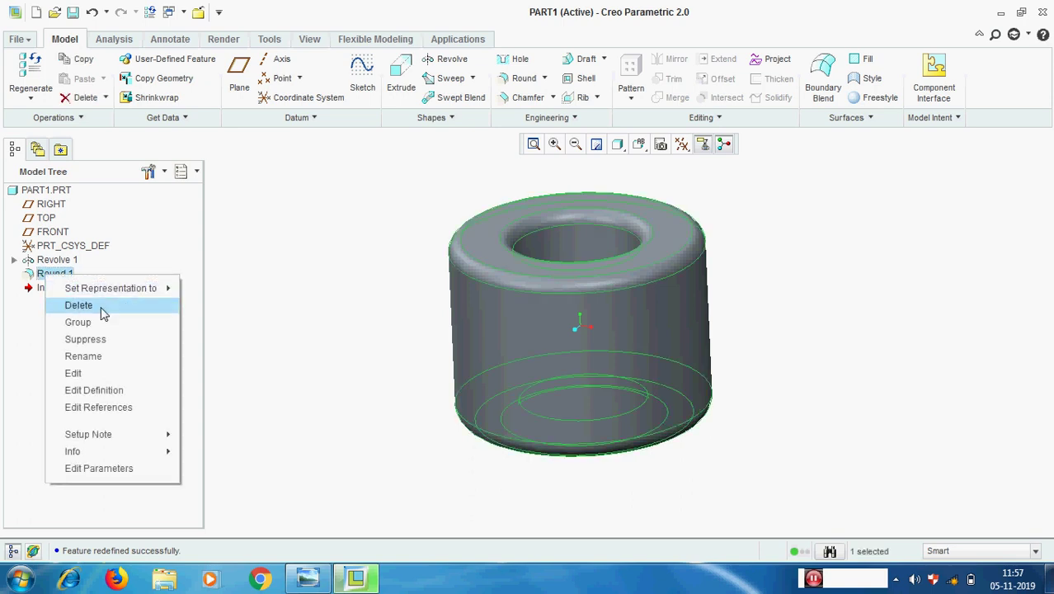
pyautogui.click(101, 305)
pyautogui.click(486, 306)
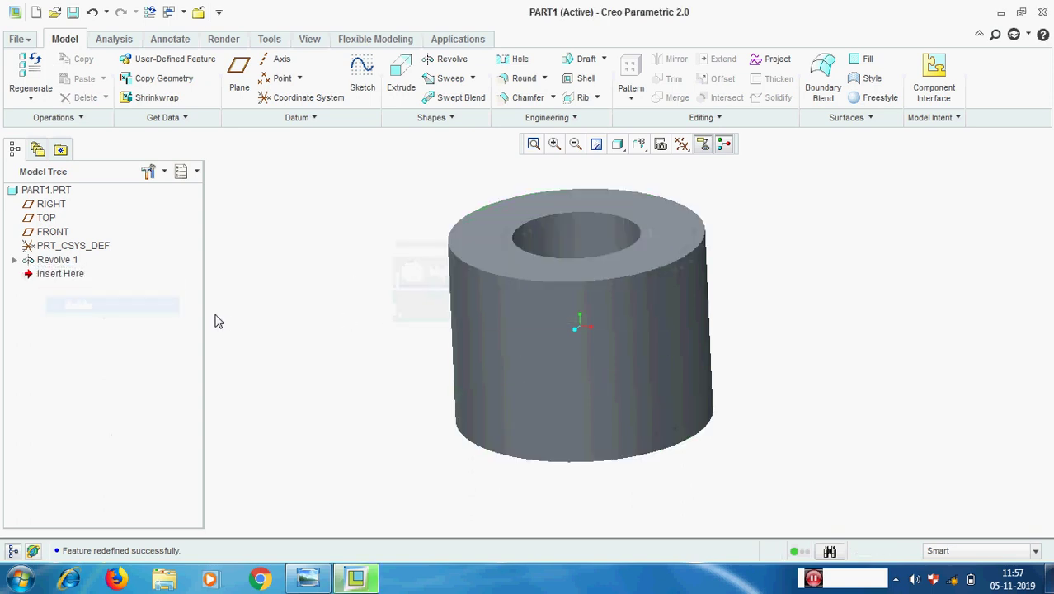
# Step: Round the cylinder's upper inner and upper outer edges with a radius of 15
pyautogui.click(532, 81)
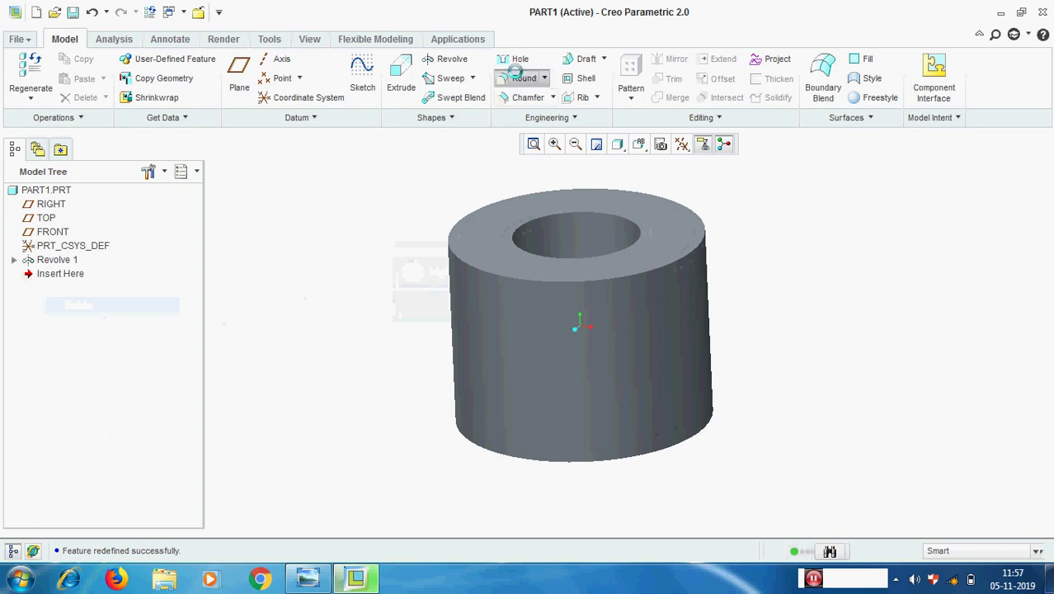
pyautogui.click(523, 233)
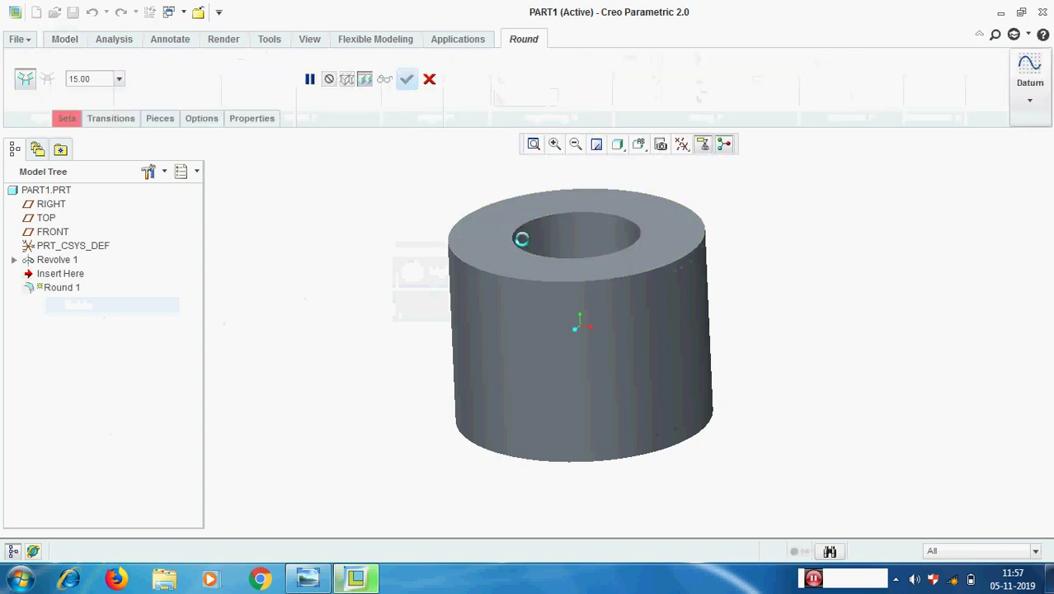
pyautogui.keyDown('ctrl'); pyautogui.click(449, 244); pyautogui.keyUp('ctrl')
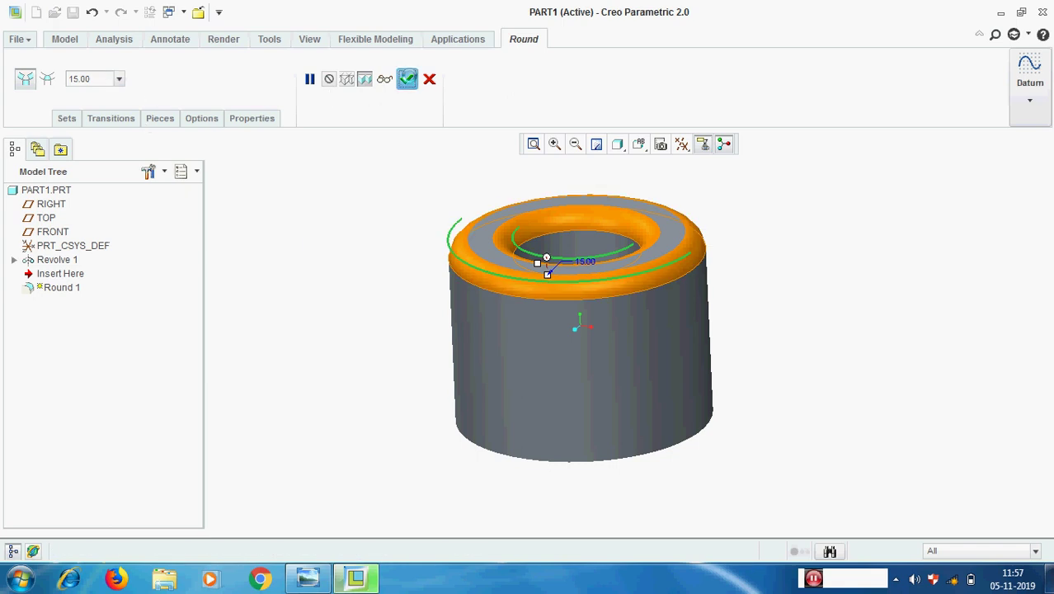
pyautogui.click(406, 79)
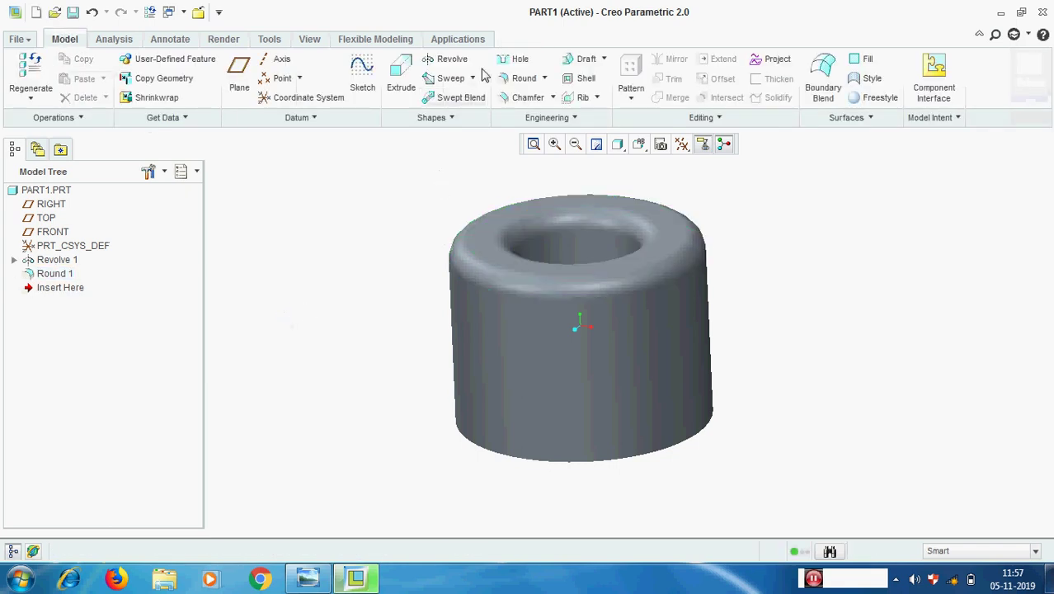
# Step: Round the lower inner and lower outer edges with a radius of 10 as a separate feature
pyautogui.click(520, 77)
pyautogui.moveTo(786, 303); pyautogui.dragTo(778, 297, button='middle')
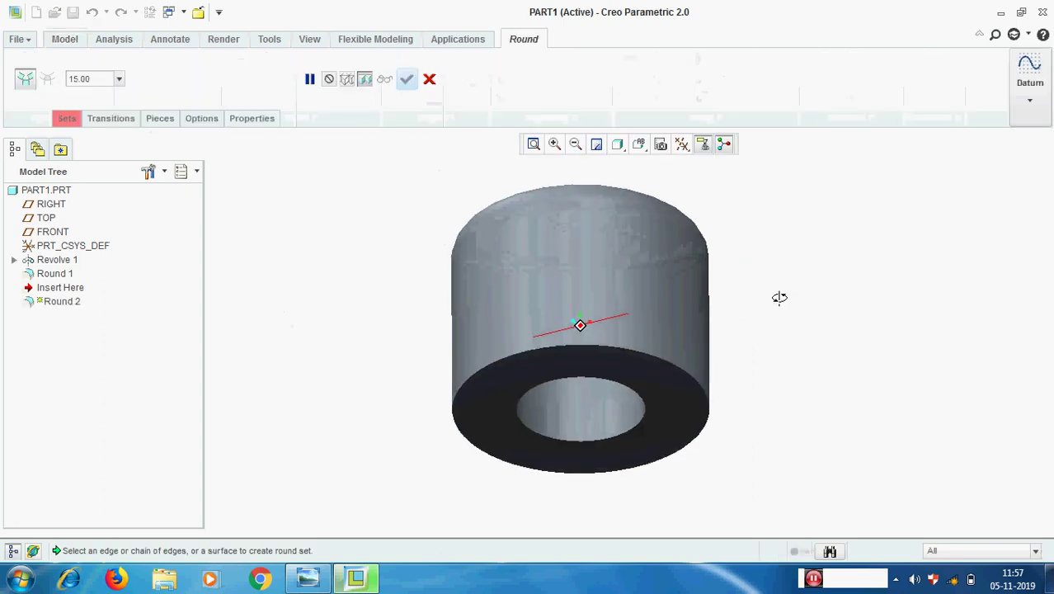
pyautogui.click(631, 438)
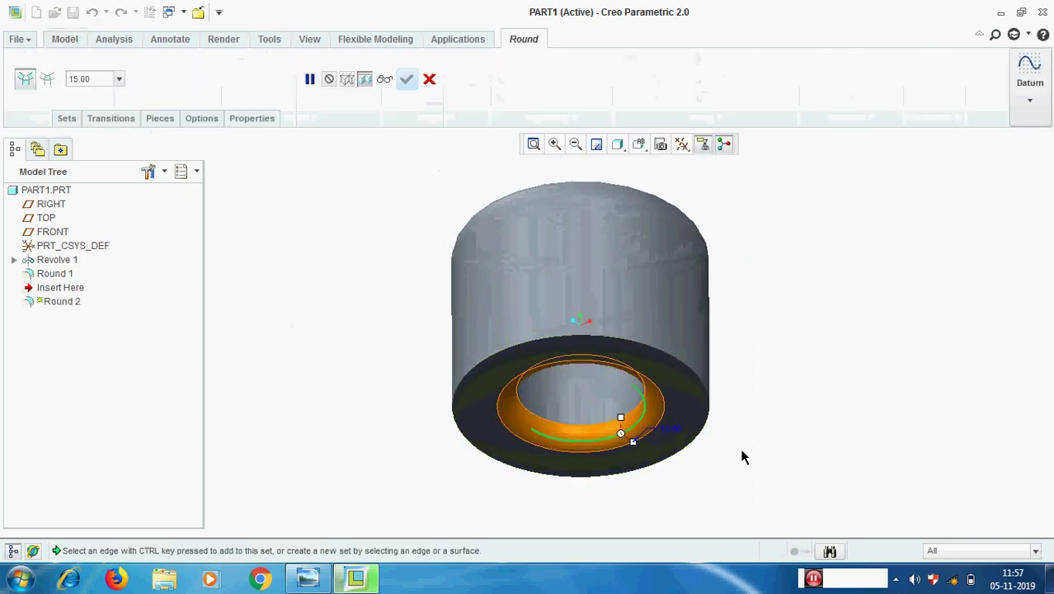
pyautogui.keyDown('ctrl'); pyautogui.click(706, 425); pyautogui.keyUp('ctrl')
pyautogui.click(103, 79)
pyautogui.write('10')
pyautogui.press('Return')
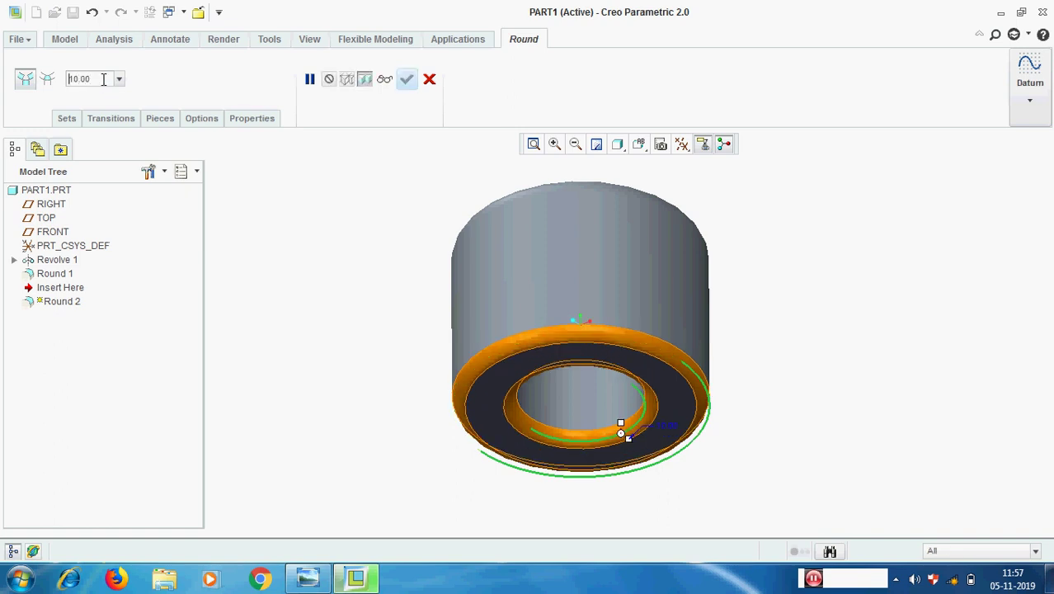
pyautogui.click(406, 80)
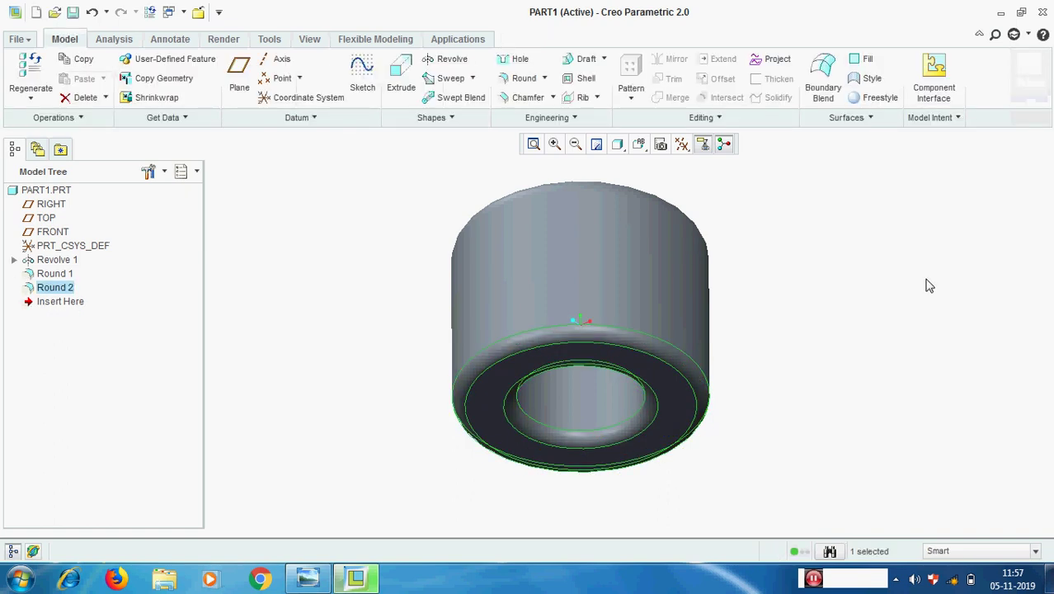
# Step: Display the Round 1 dimensions for editing, regenerate the part and highlight Round 1 on the model
pyautogui.click(58, 277)
pyautogui.rightClick(59, 277)
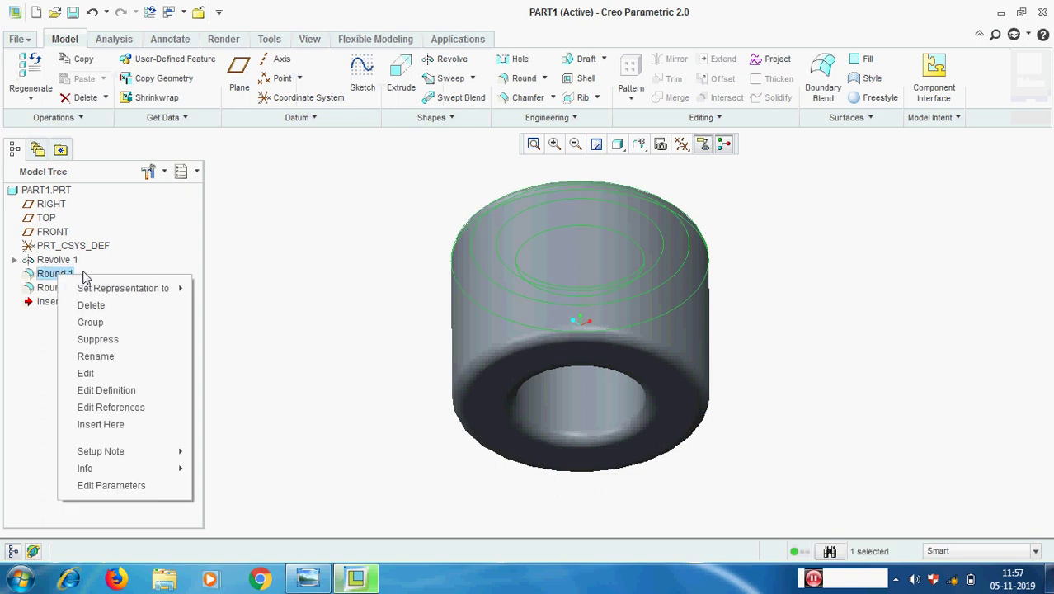
pyautogui.click(86, 373)
pyautogui.moveTo(336, 306); pyautogui.dragTo(339, 353, button='middle')
pyautogui.hotkey('ctrl', 'g')
pyautogui.click(56, 277)
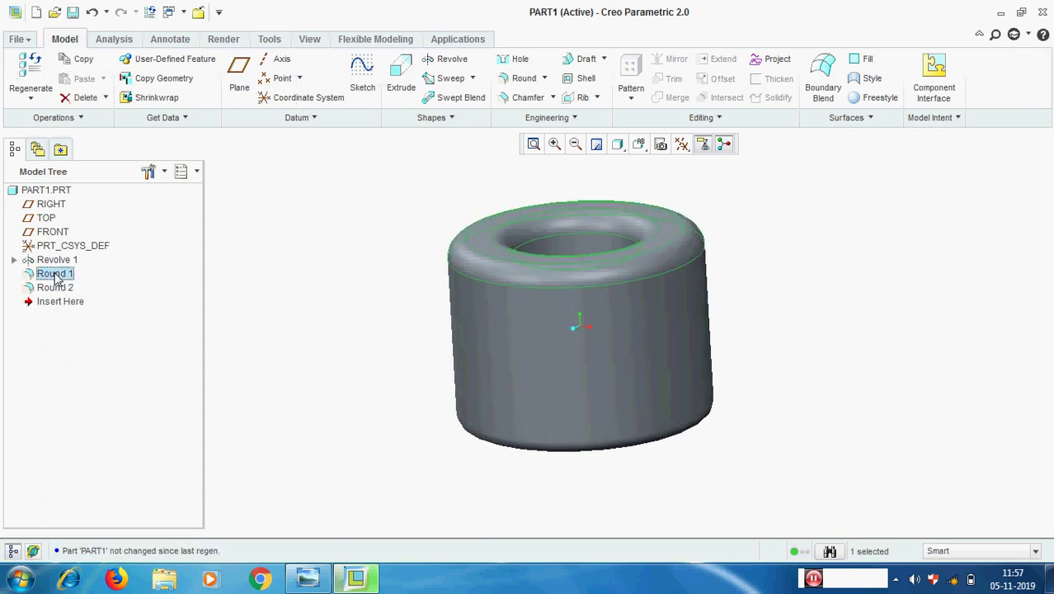
pyautogui.click(298, 346)
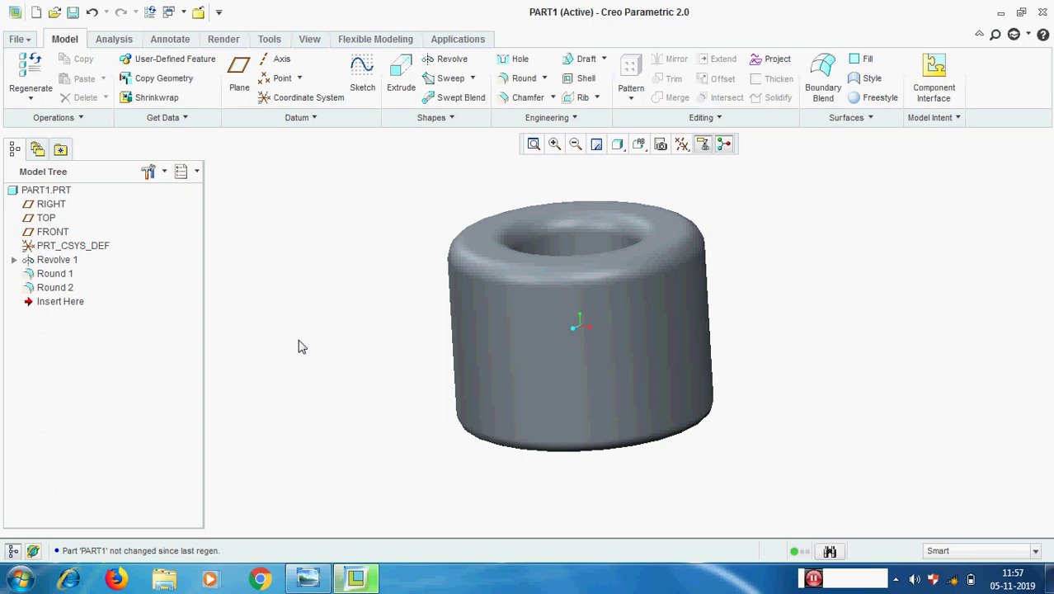
# Step: Delete the Round 1 and Round 2 features together
pyautogui.click(51, 276)
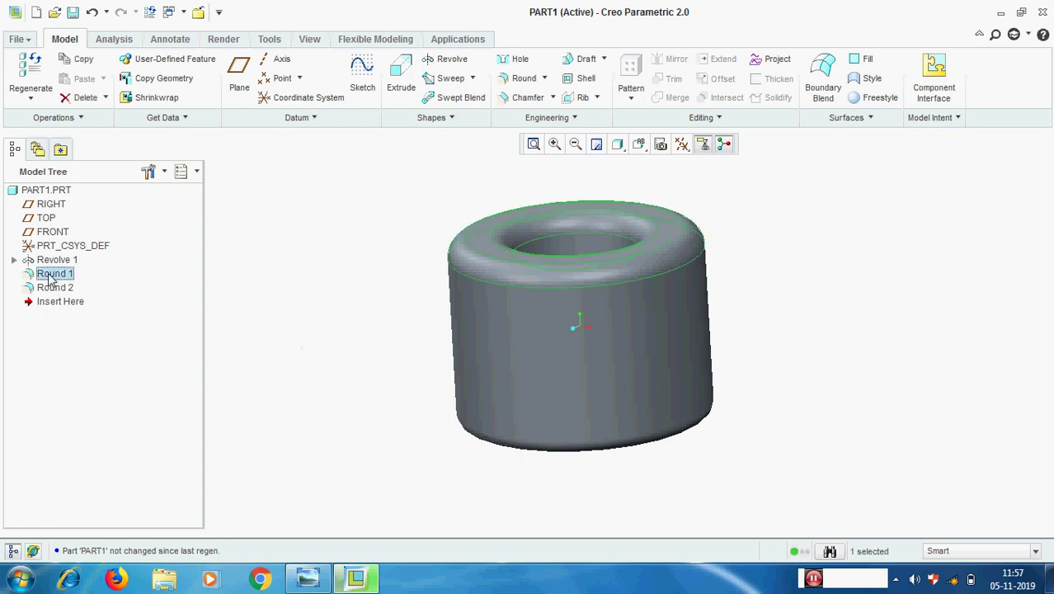
pyautogui.keyDown('ctrl'); pyautogui.click(50, 288); pyautogui.keyUp('ctrl')
pyautogui.rightClick(51, 289)
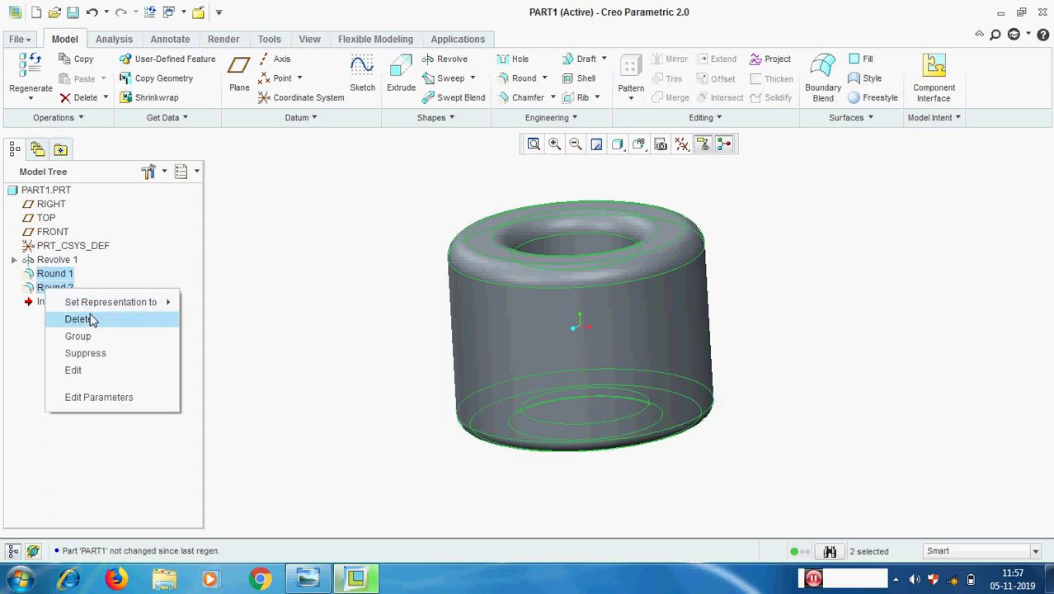
pyautogui.click(79, 319)
pyautogui.click(487, 306)
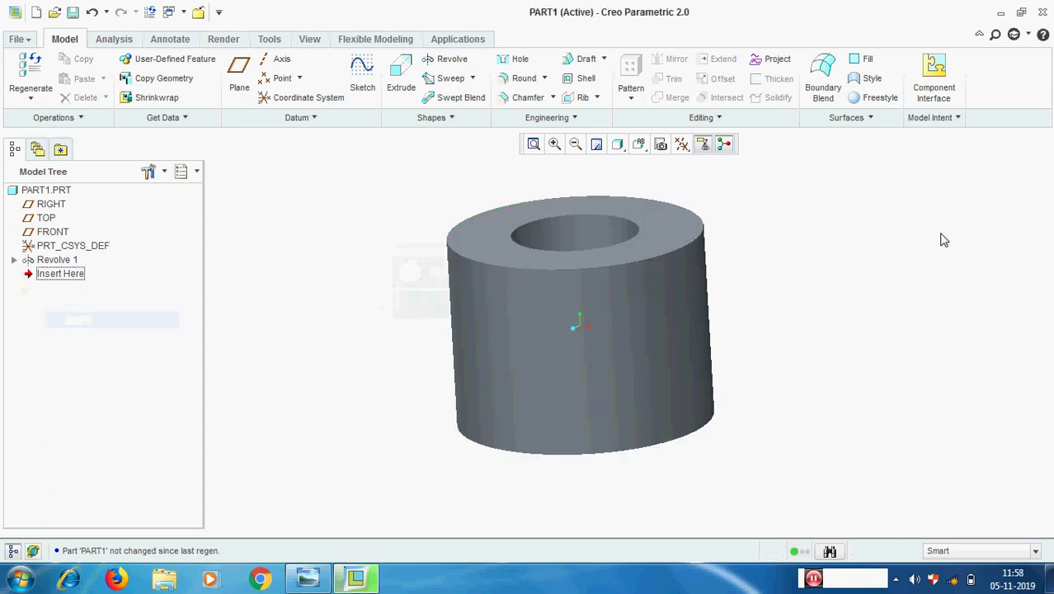
# Step: Start an edge chamfer on the upper inner edge with the D x D scheme at 10 and inspect its preview
pyautogui.scroll(2, 800, 297)
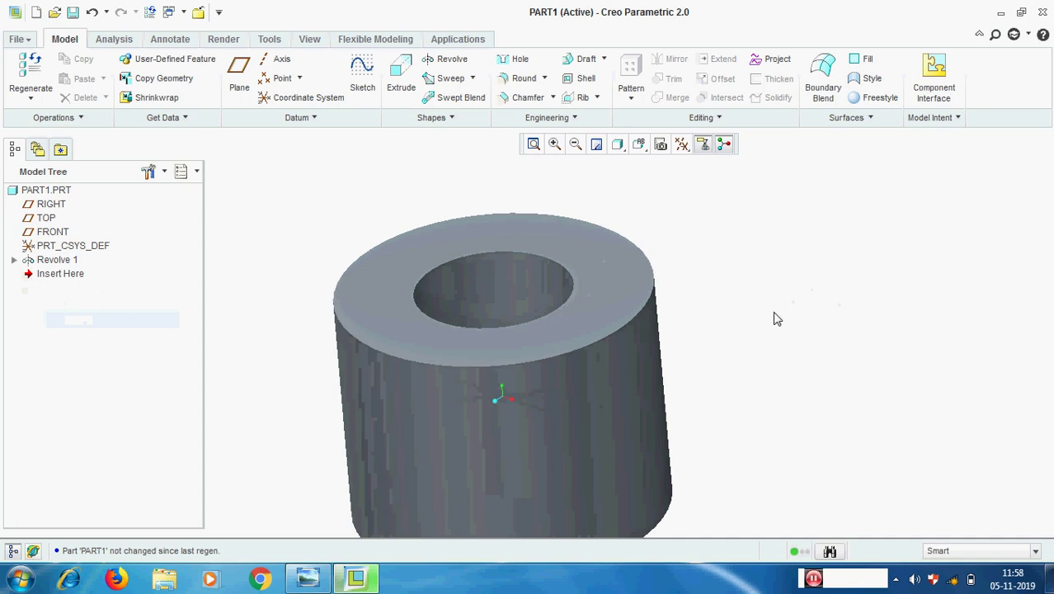
pyautogui.moveTo(775, 315); pyautogui.dragTo(791, 285, button='middle')
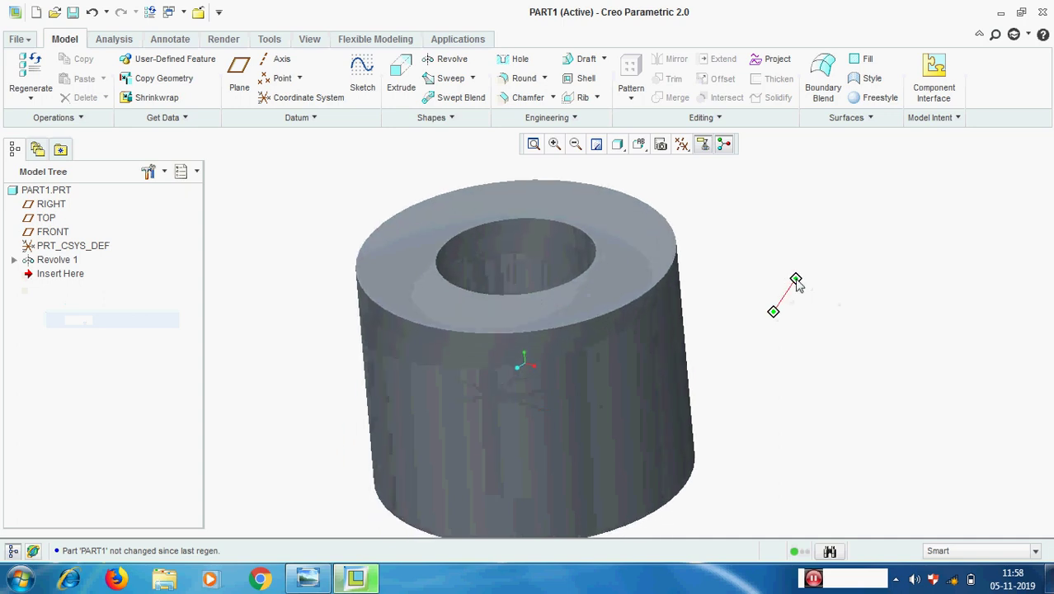
pyautogui.click(521, 99)
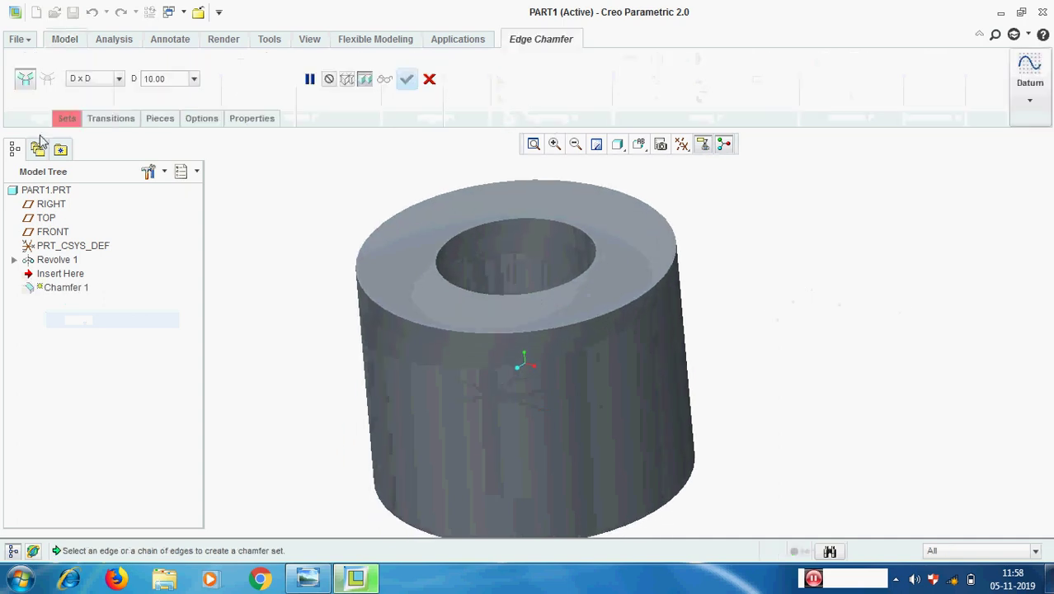
pyautogui.scroll(6, 545, 229)
pyautogui.click(606, 229)
pyautogui.scroll(-6, 600, 294)
pyautogui.moveTo(600, 330); pyautogui.dragTo(680, 349, button='middle')
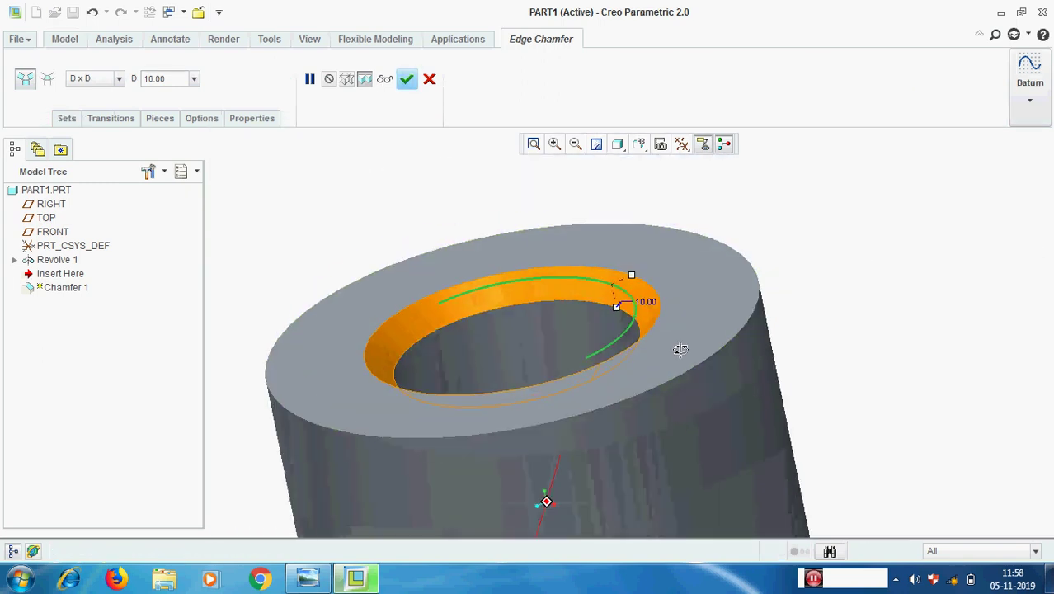
pyautogui.scroll(2, 682, 358)
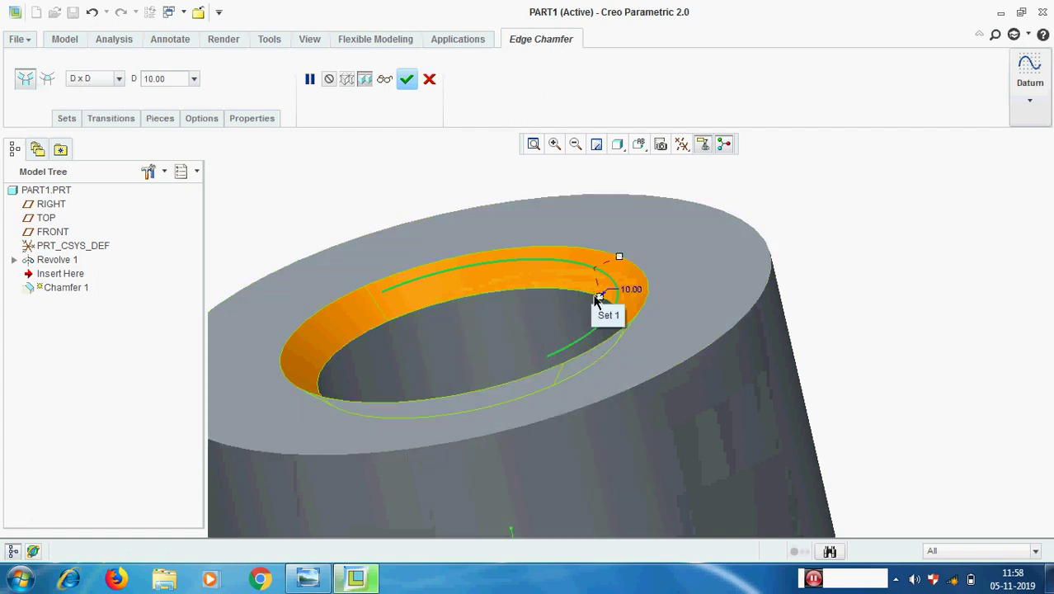
pyautogui.scroll(3, 602, 295)
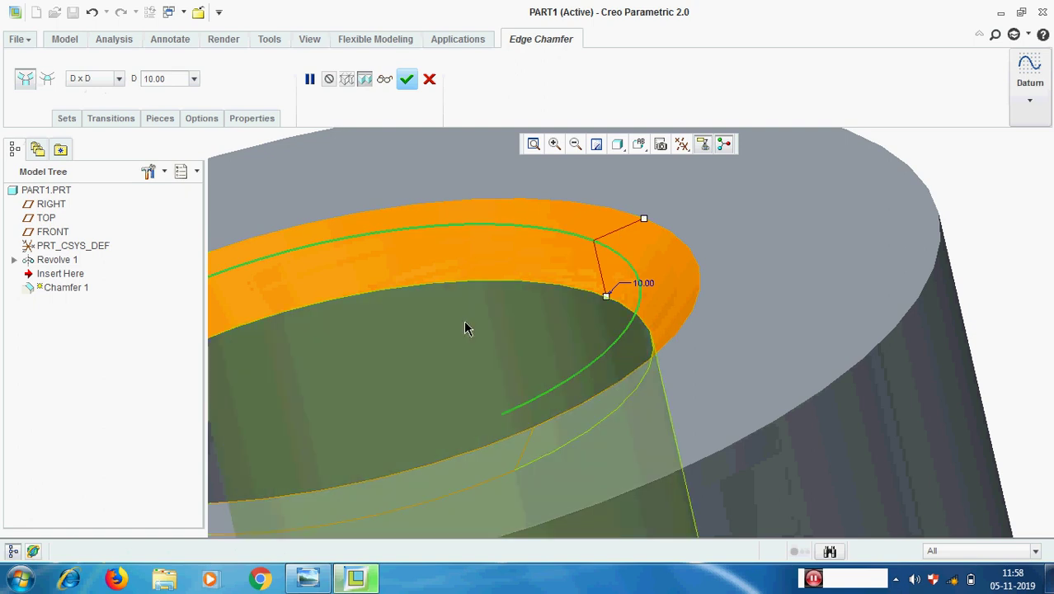
pyautogui.scroll(-3, 419, 325)
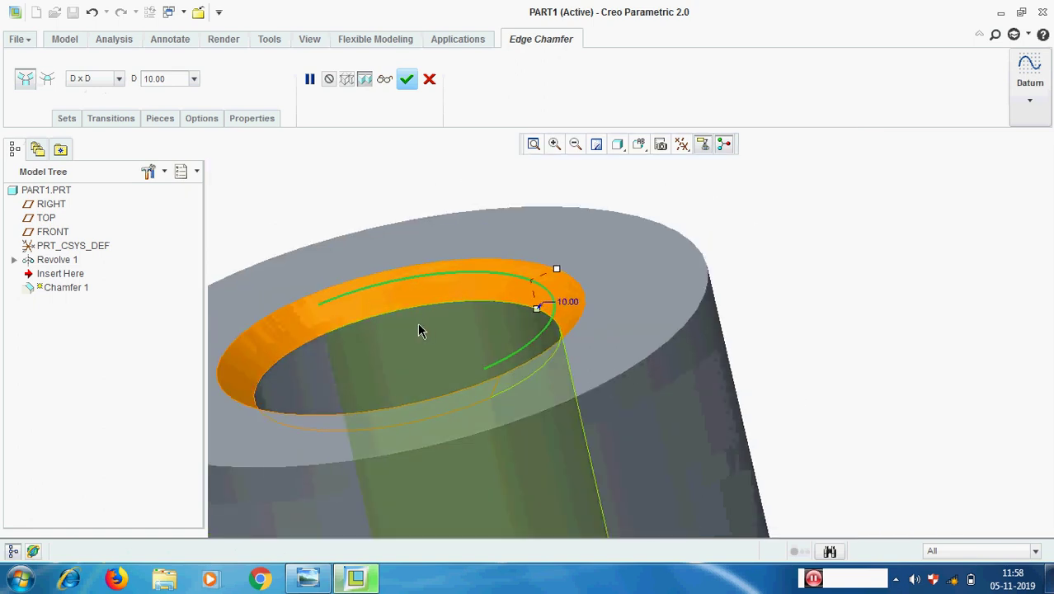
# Step: Change the chamfer's dimensioning scheme to D1 x D2
pyautogui.click(120, 80)
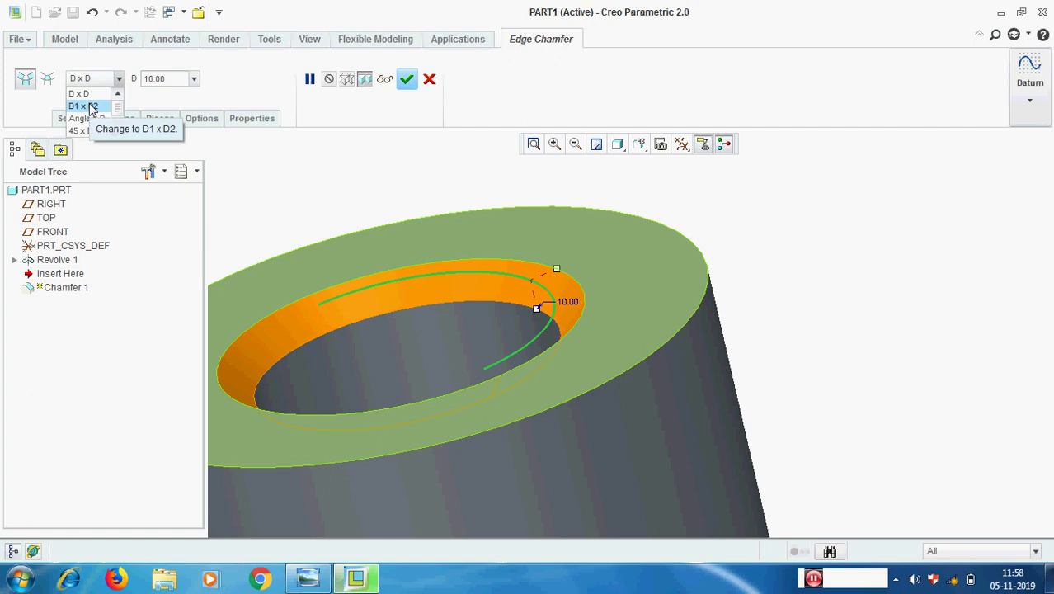
pyautogui.click(90, 108)
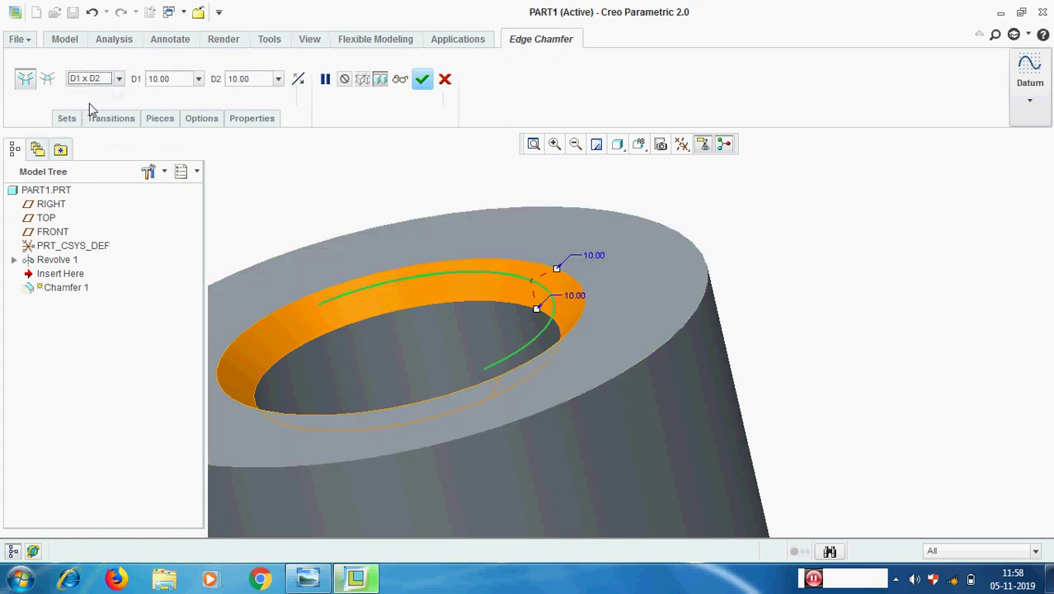
pyautogui.scroll(2, 569, 330)
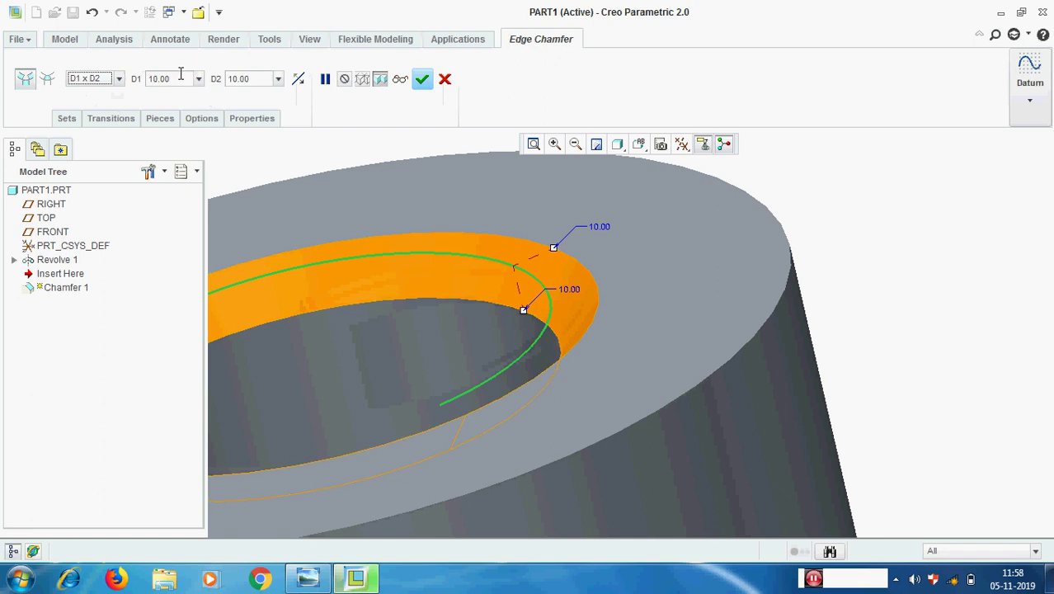
# Step: Set the chamfer's D2 distance to 15, interchange the two distances and interchange them back
pyautogui.doubleClick(600, 226)
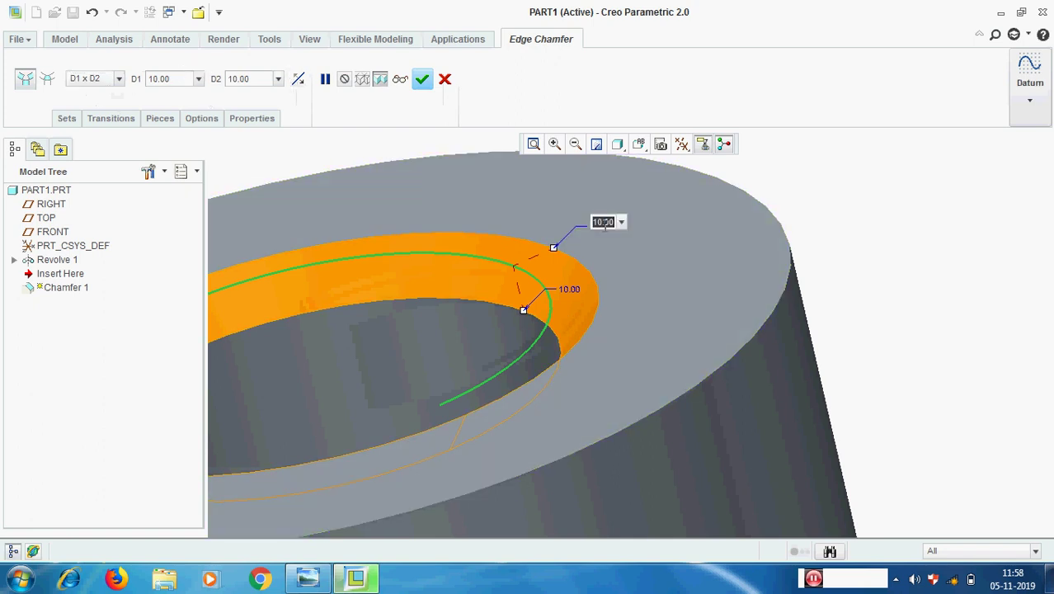
pyautogui.write('15')
pyautogui.press('Return')
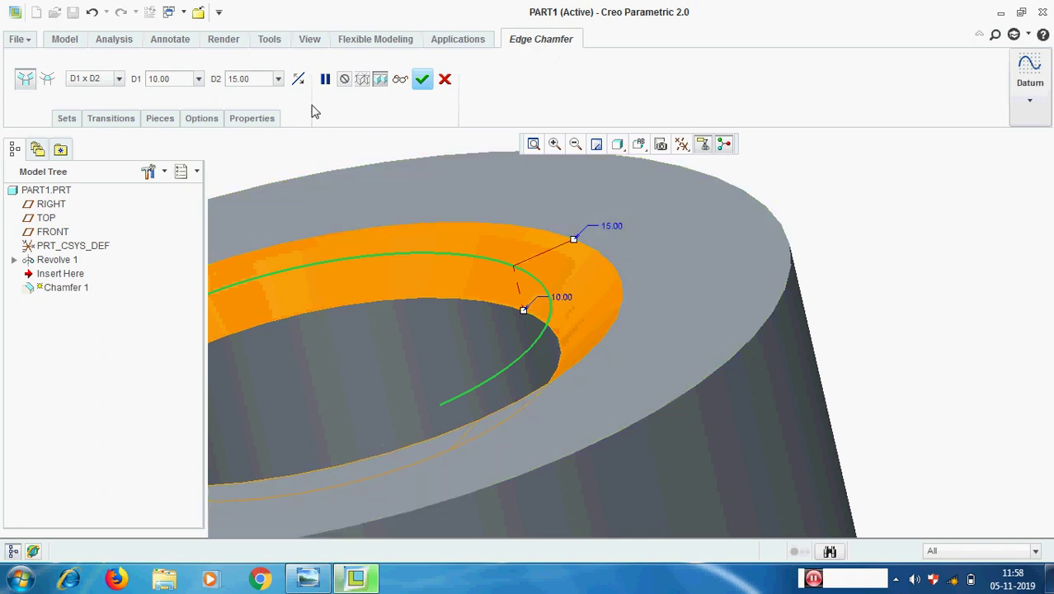
pyautogui.click(300, 81)
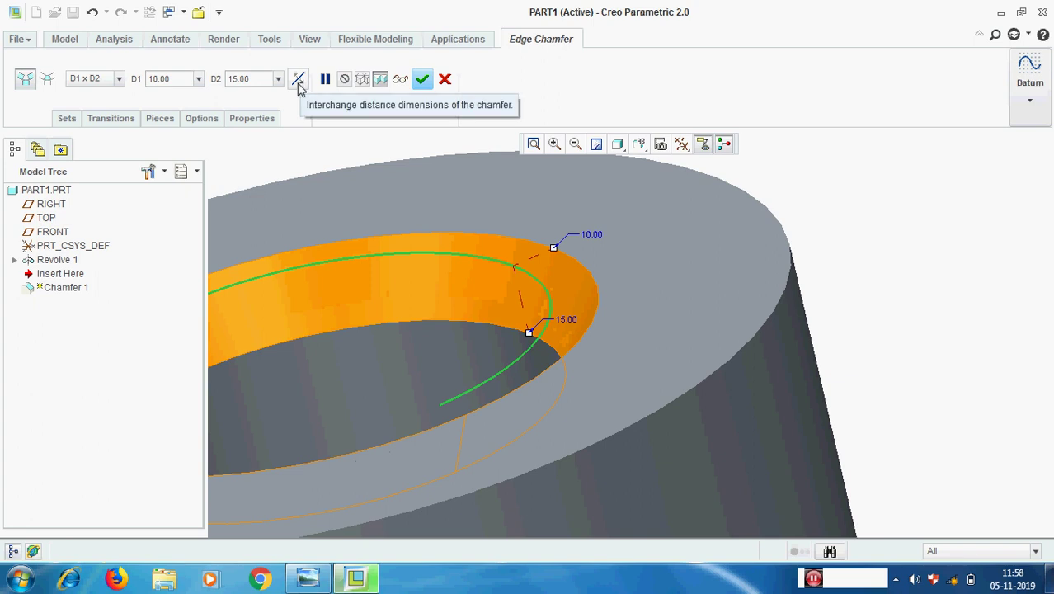
pyautogui.click(300, 80)
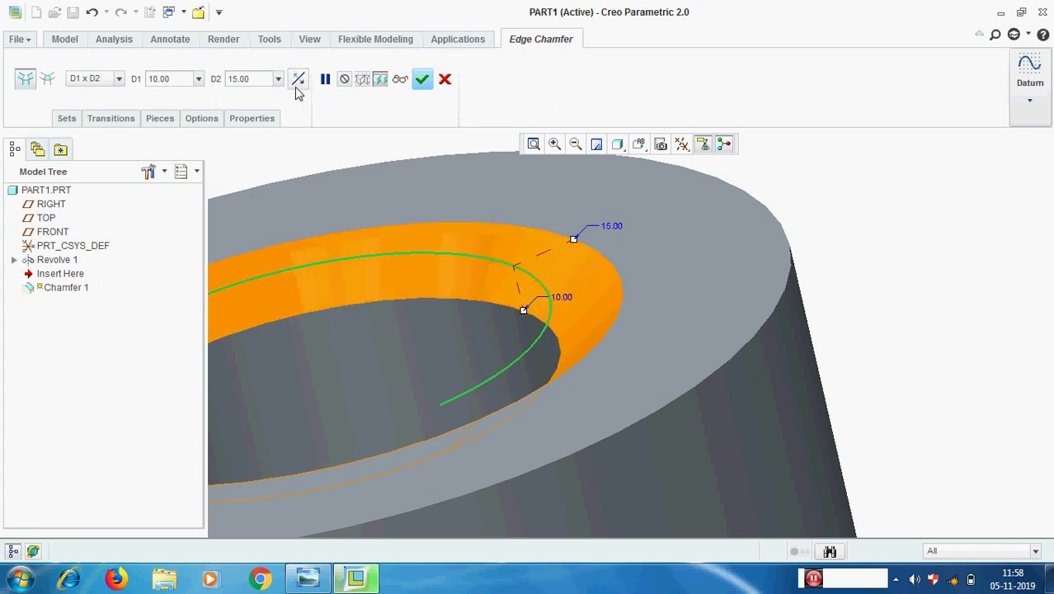
# Step: Set the chamfer's D1 distance to 15 and its D2 distance to 10
pyautogui.doubleClick(174, 80)
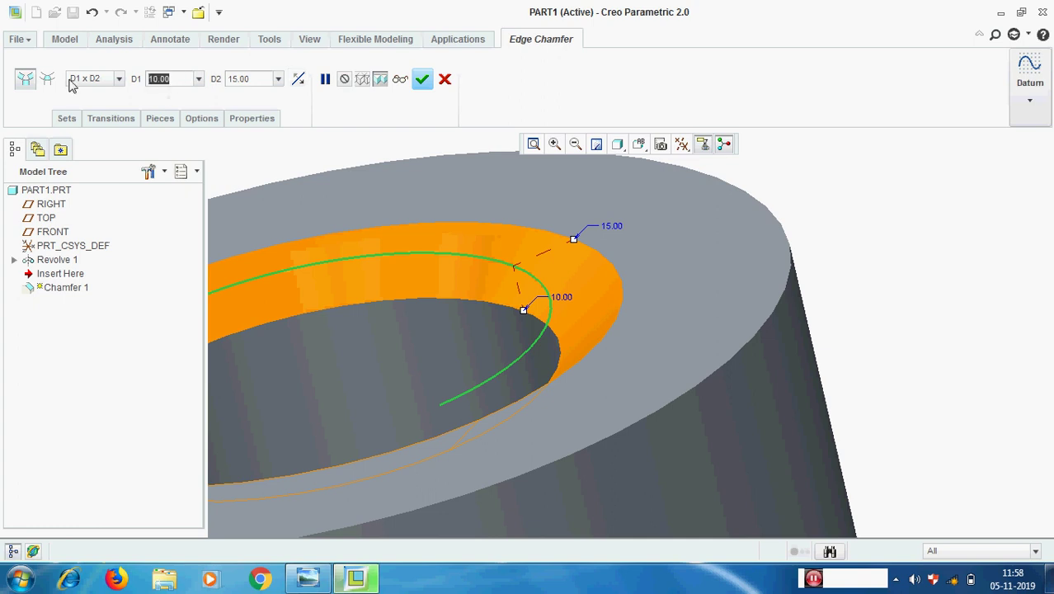
pyautogui.write('15')
pyautogui.press('Return')
pyautogui.doubleClick(258, 78)
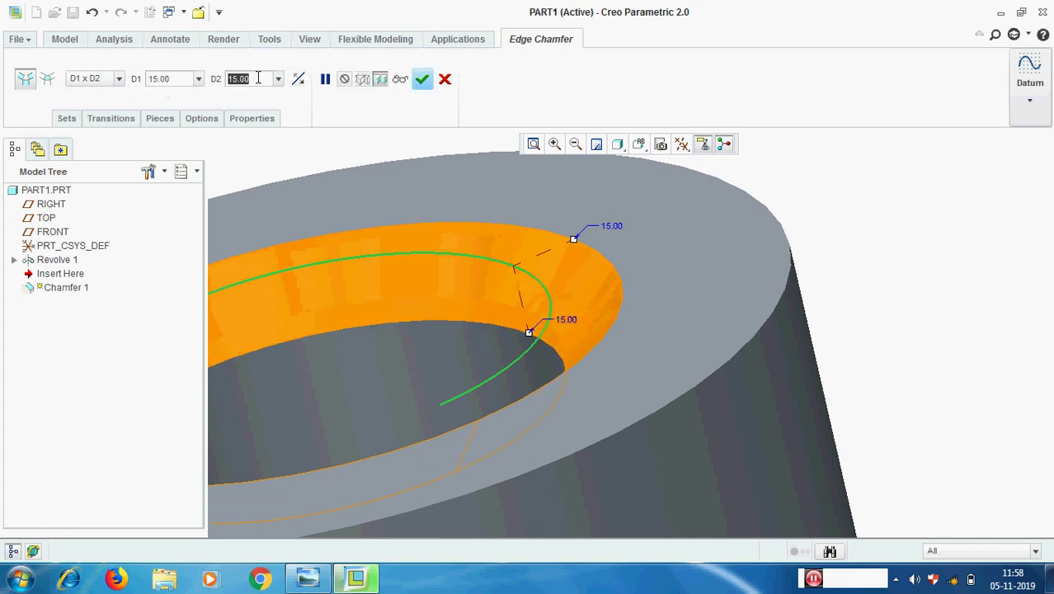
pyautogui.write('10')
pyautogui.press('Return')
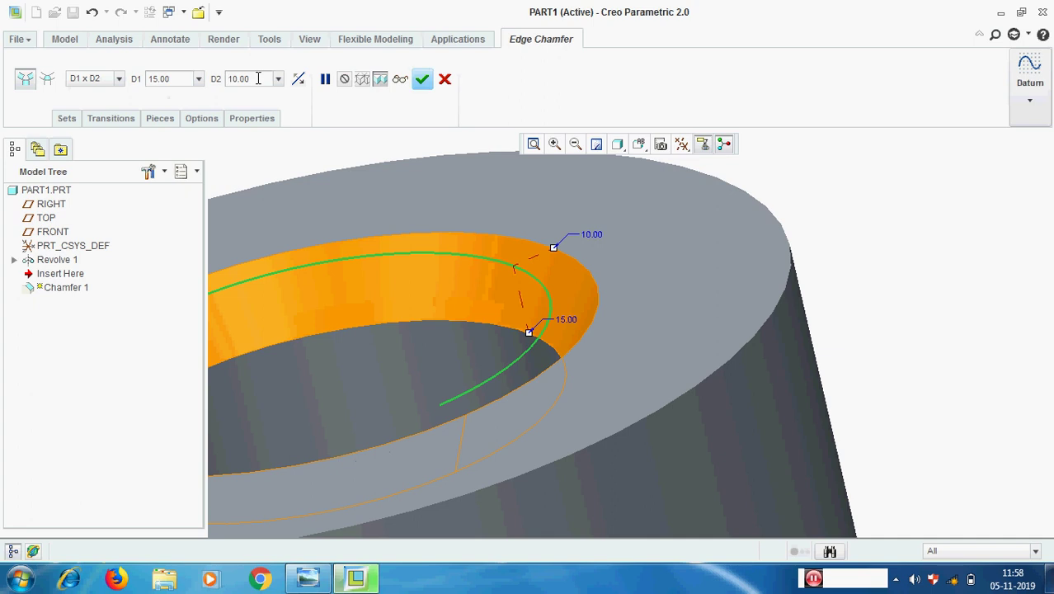
# Step: Change the chamfer's dimensioning scheme to Angle x D and set its angle to 30
pyautogui.click(119, 79)
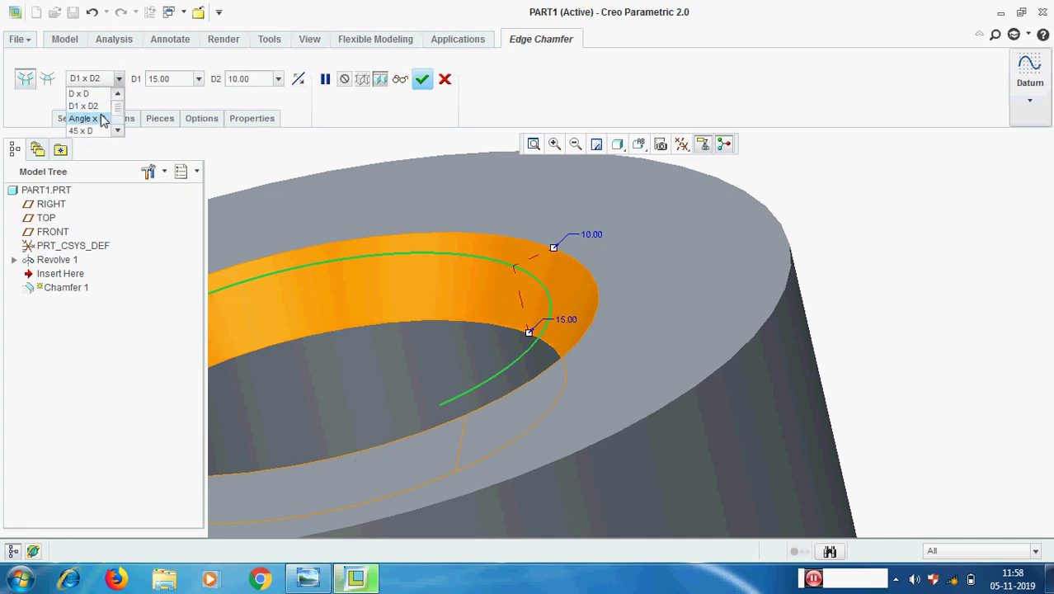
pyautogui.click(101, 119)
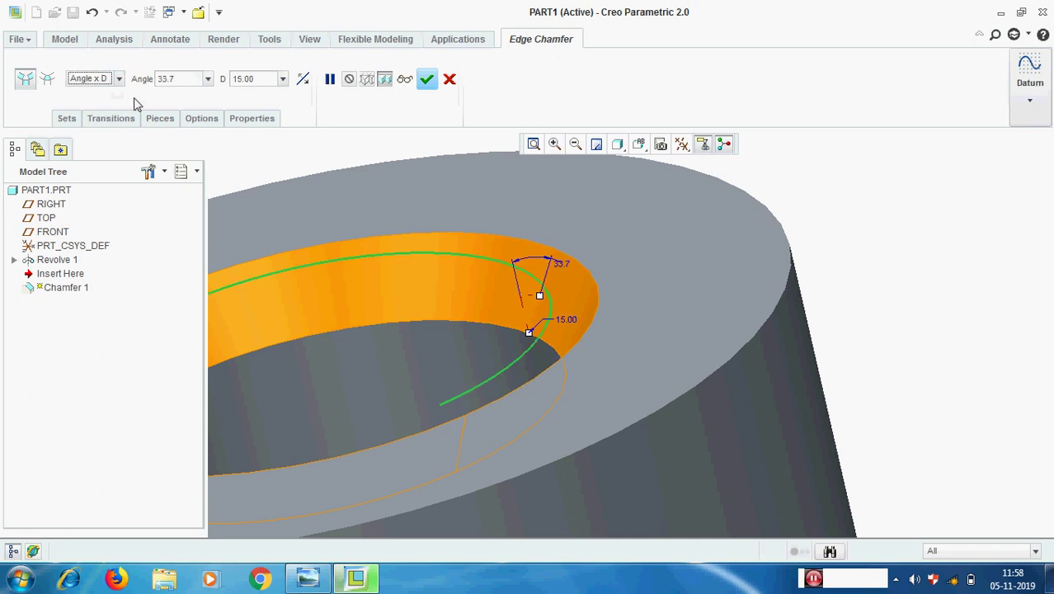
pyautogui.click(191, 79)
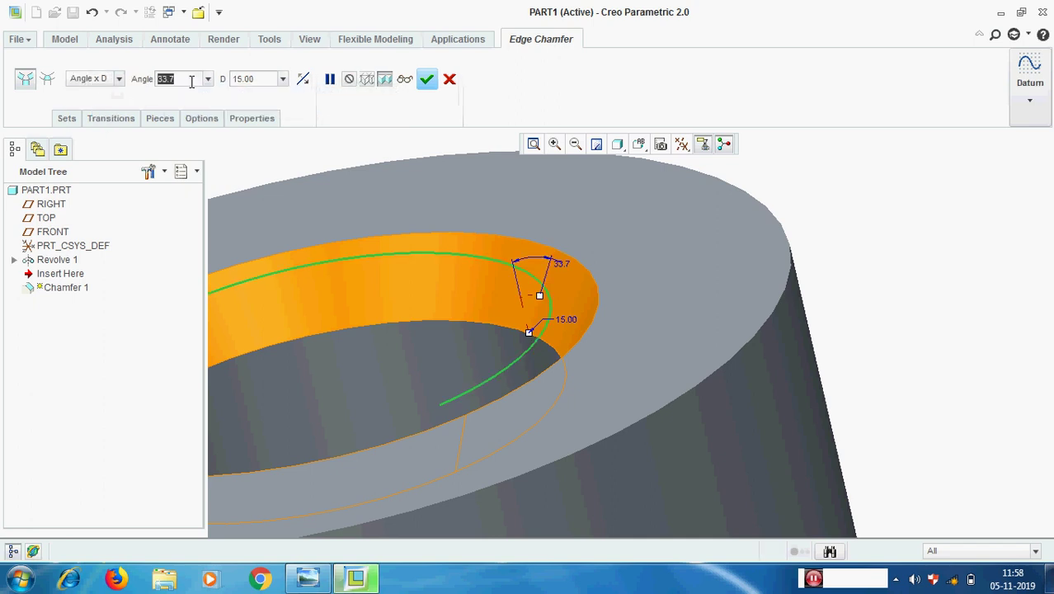
pyautogui.write('30')
pyautogui.press('Return')
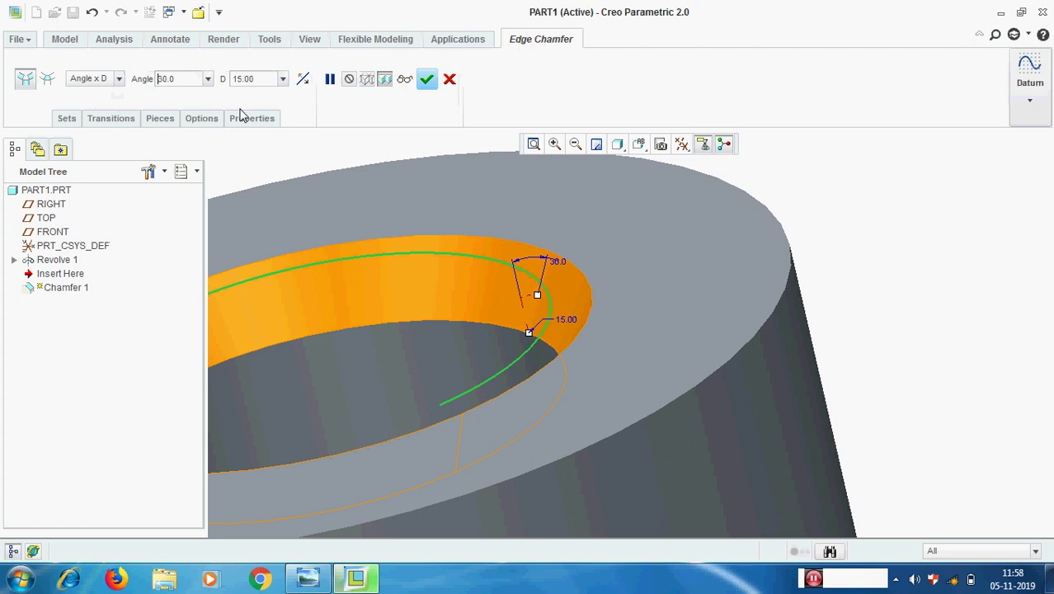
pyautogui.scroll(-2, 537, 337)
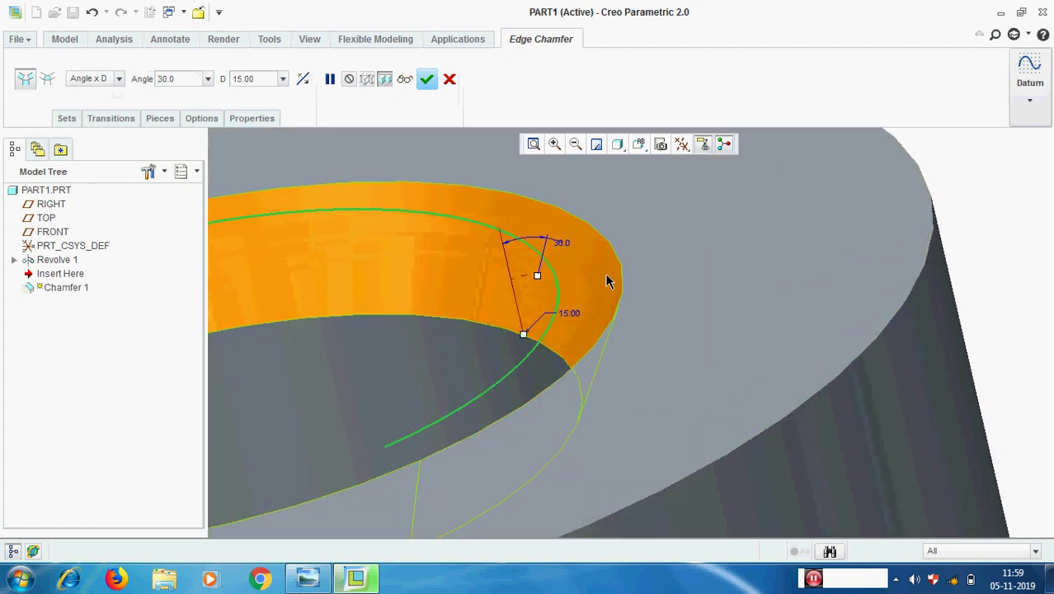
pyautogui.scroll(1, 617, 275)
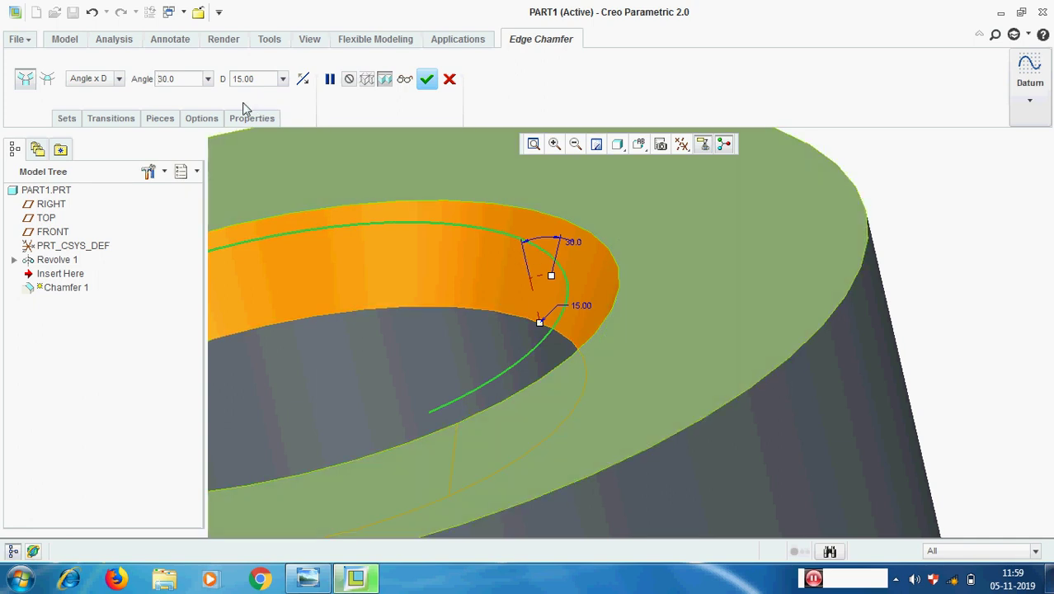
# Step: Switch the surface from which the chamfer's angle and distance are measured, complete the feature and clear the selection
pyautogui.click(302, 79)
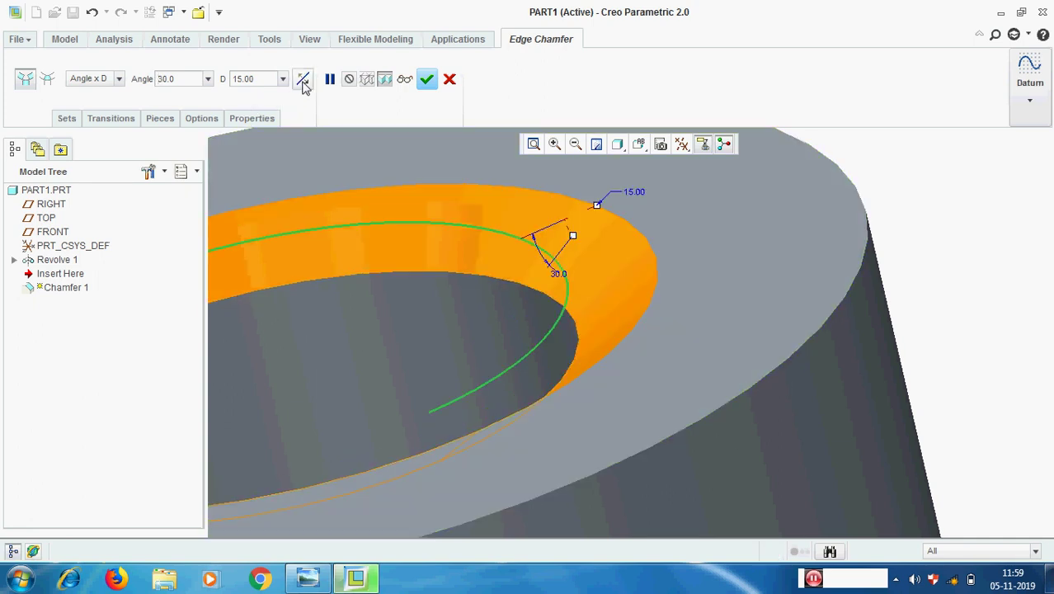
pyautogui.click(119, 78)
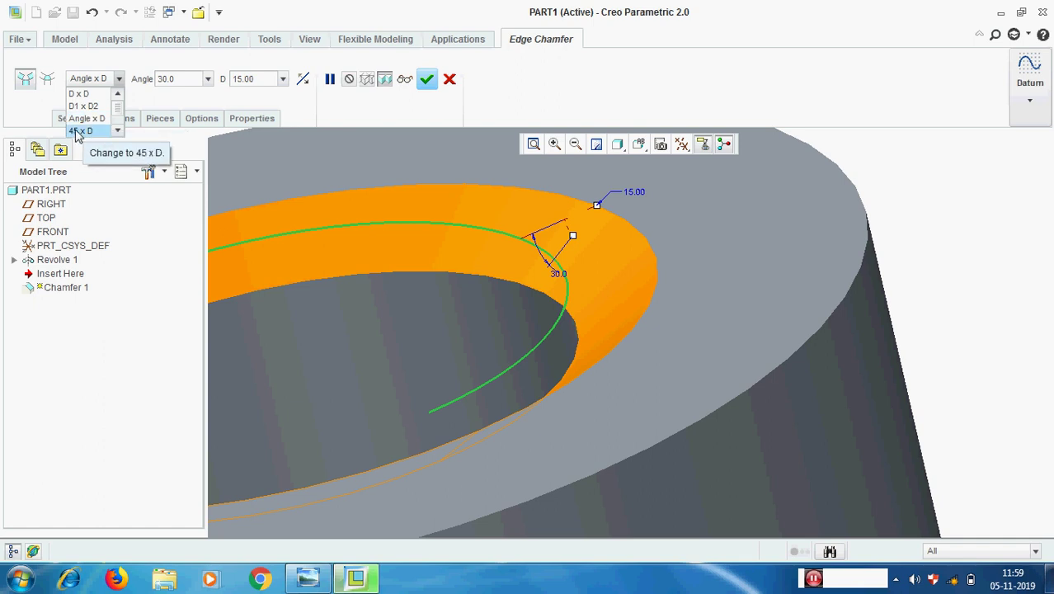
pyautogui.click(481, 109)
pyautogui.click(428, 79)
pyautogui.scroll(5, 680, 280)
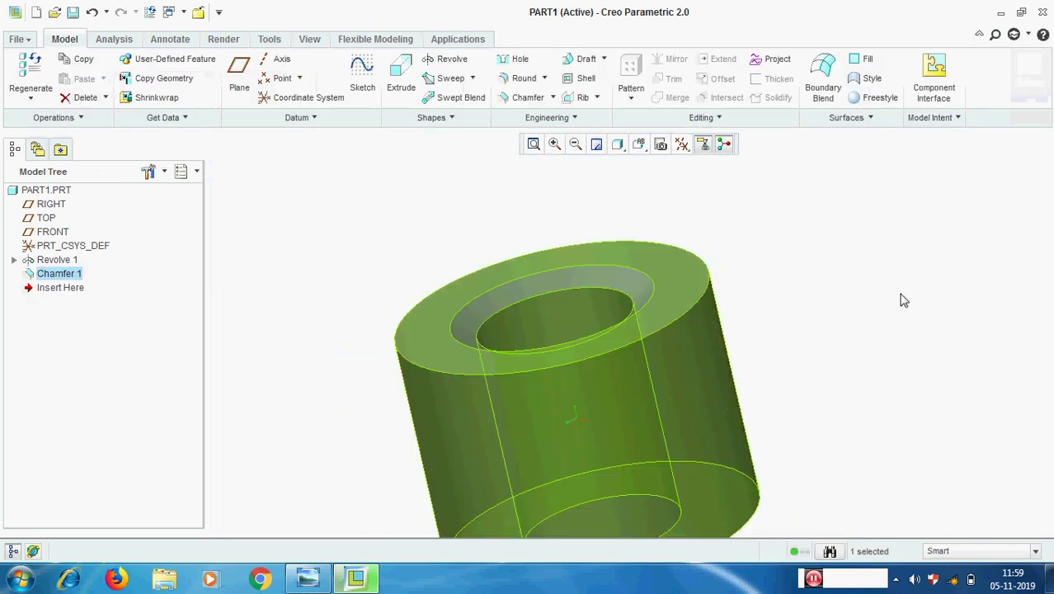
pyautogui.click(903, 300)
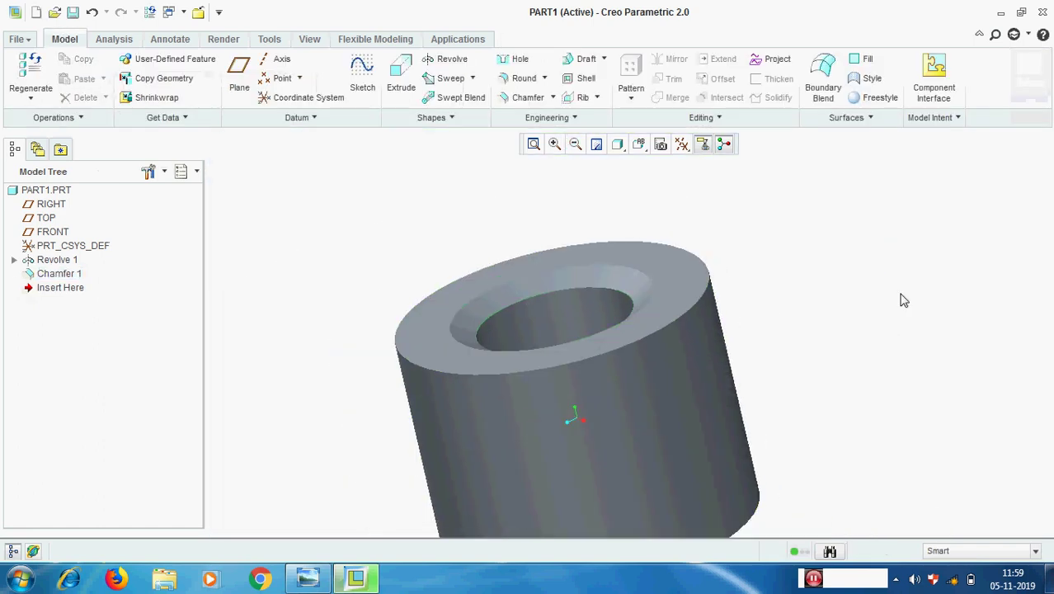
# Step: Review the Part 2 topic list in Windows Photo Viewer and return to Creo Parametric
pyautogui.click(302, 580)
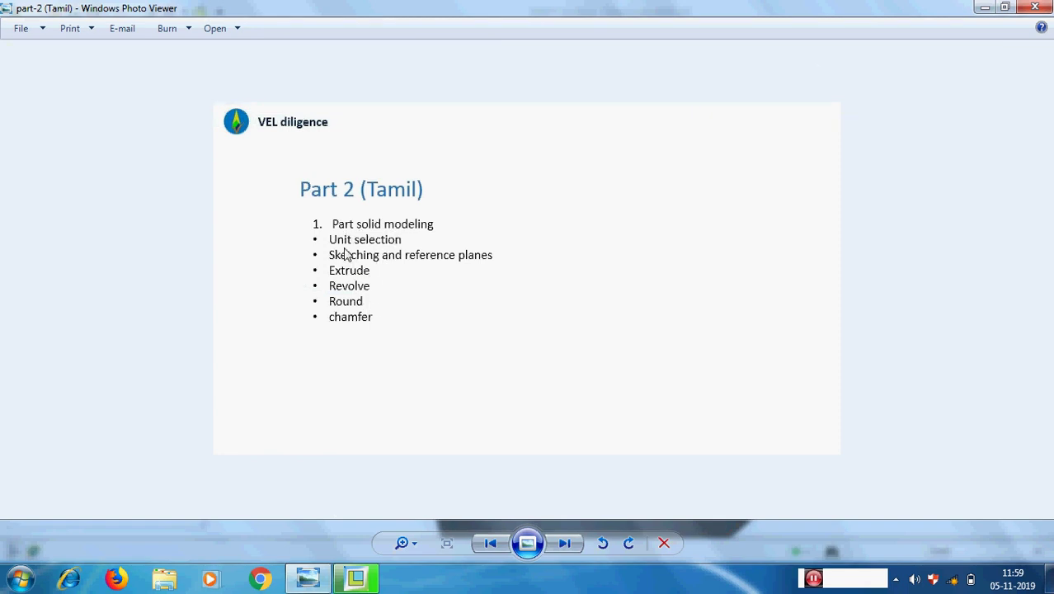
pyautogui.click(987, 10)
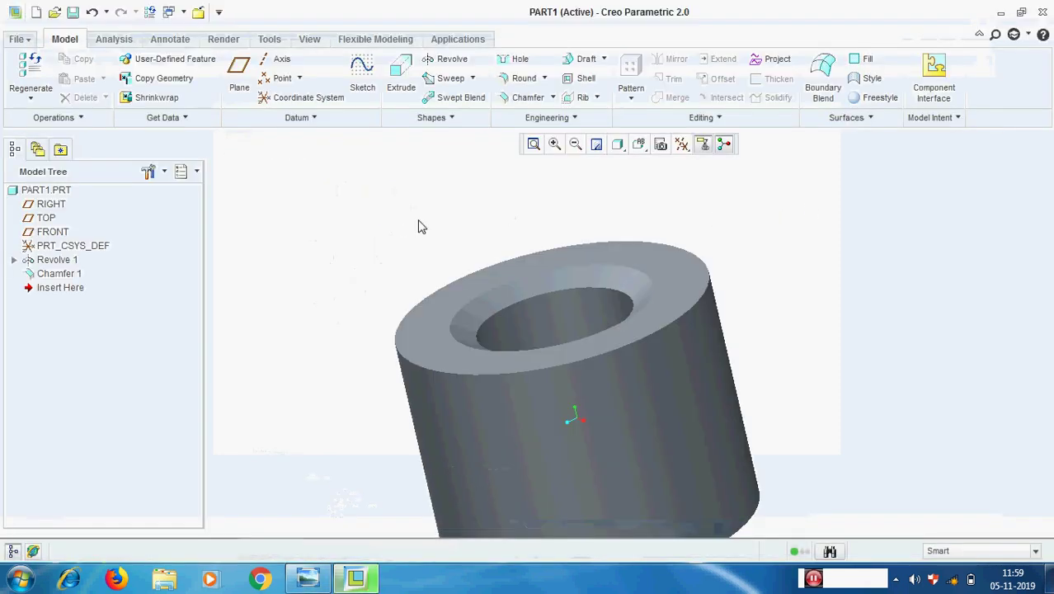
# Step: Delete the Revolve 1 feature together with its dependent Chamfer 1
pyautogui.click(52, 260)
pyautogui.rightClick(51, 260)
pyautogui.click(86, 289)
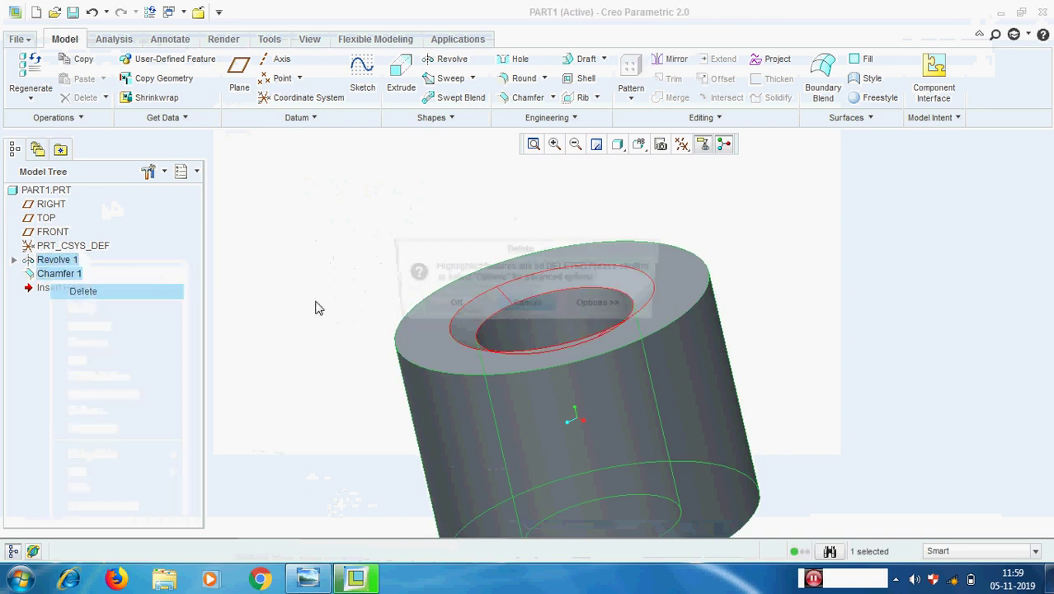
pyautogui.click(445, 307)
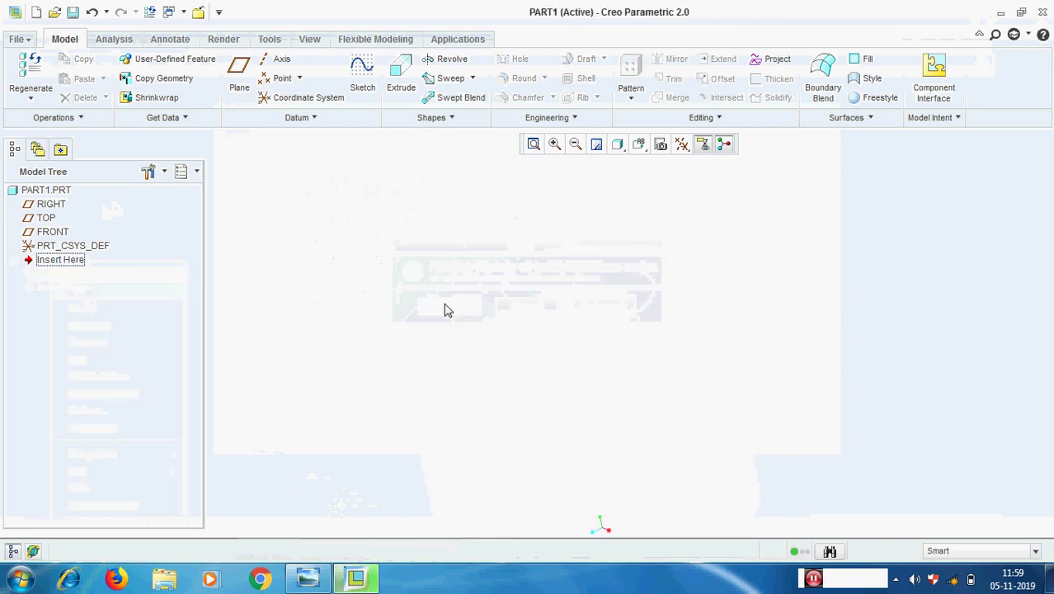
# Step: Turn on the datum plane display and set the view to the default orientation
pyautogui.click(703, 144)
pyautogui.click(714, 249)
pyautogui.click(639, 145)
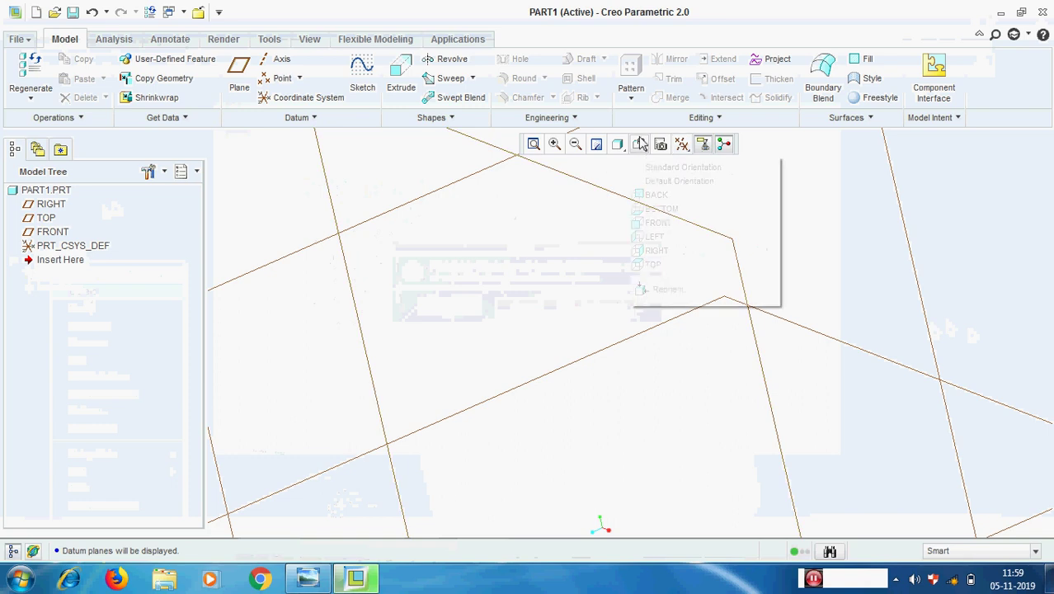
pyautogui.click(658, 193)
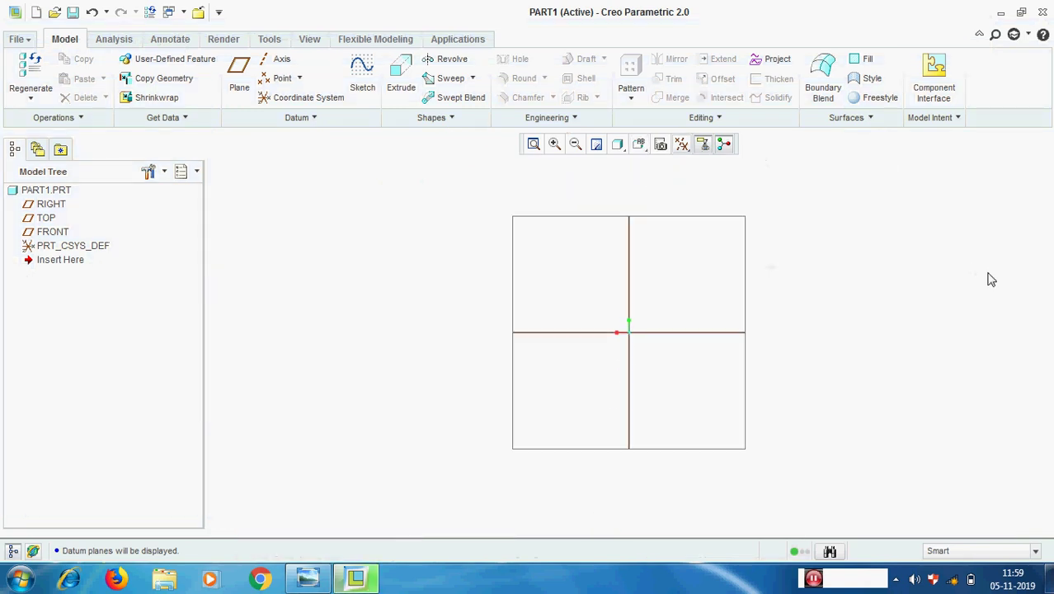
pyautogui.click(639, 144)
pyautogui.click(653, 180)
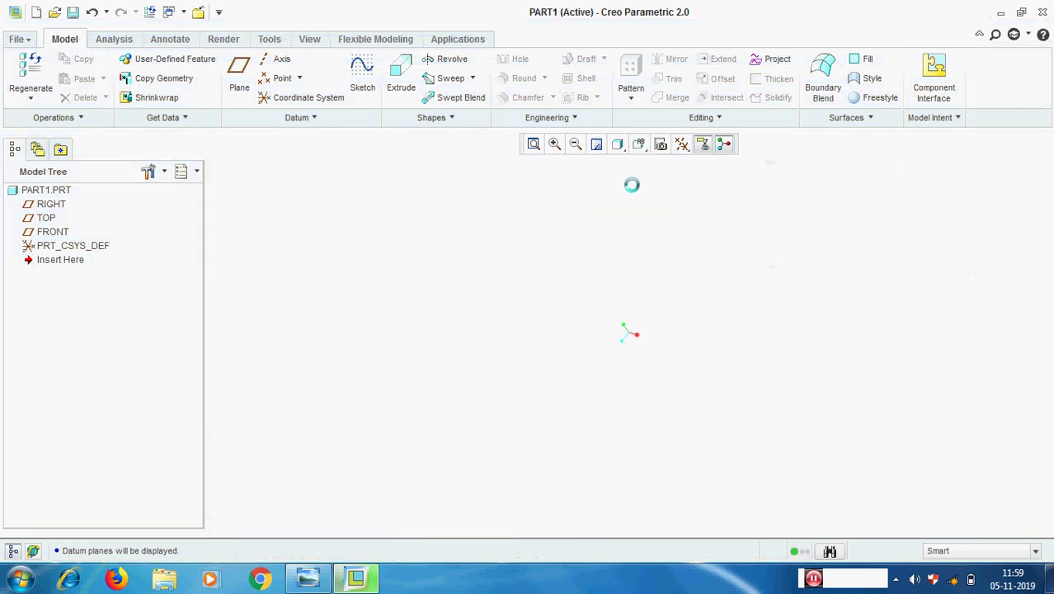
# Step: Start an extrude and define its internal sketch on the FRONT plane
pyautogui.click(401, 82)
pyautogui.click(80, 118)
pyautogui.click(203, 167)
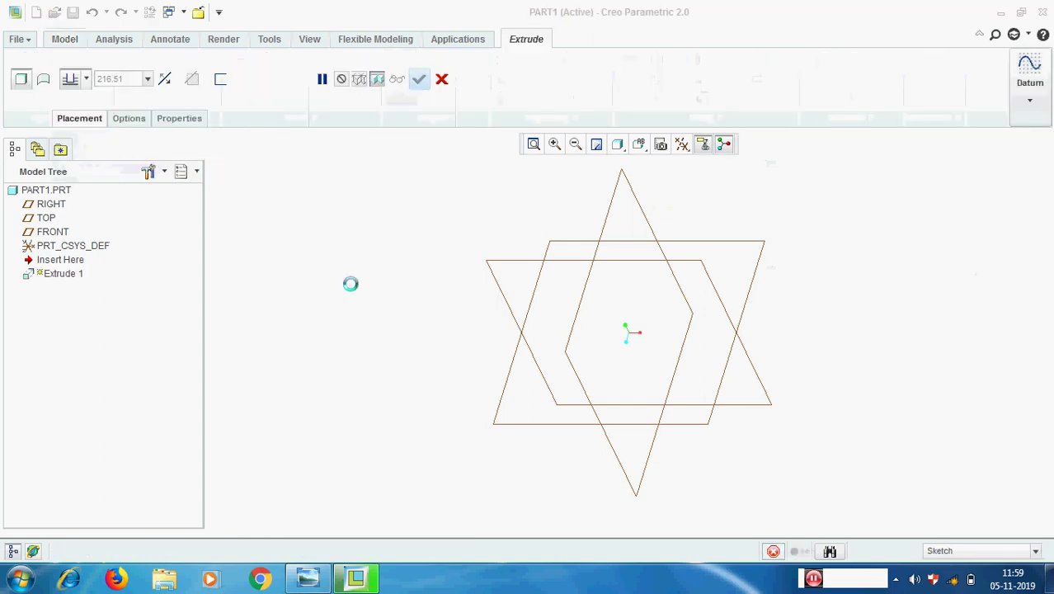
pyautogui.click(529, 268)
pyautogui.click(982, 307)
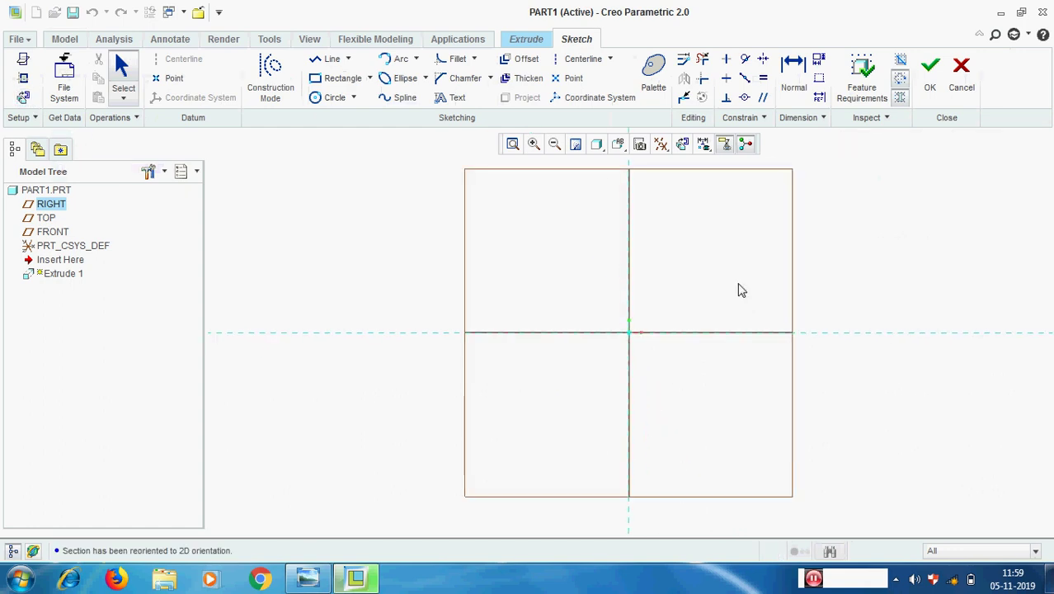
# Step: Sketch a corner rectangle about 217 wide and 98 high, starting at the origin and lying above the horizontal reference
pyautogui.click(326, 79)
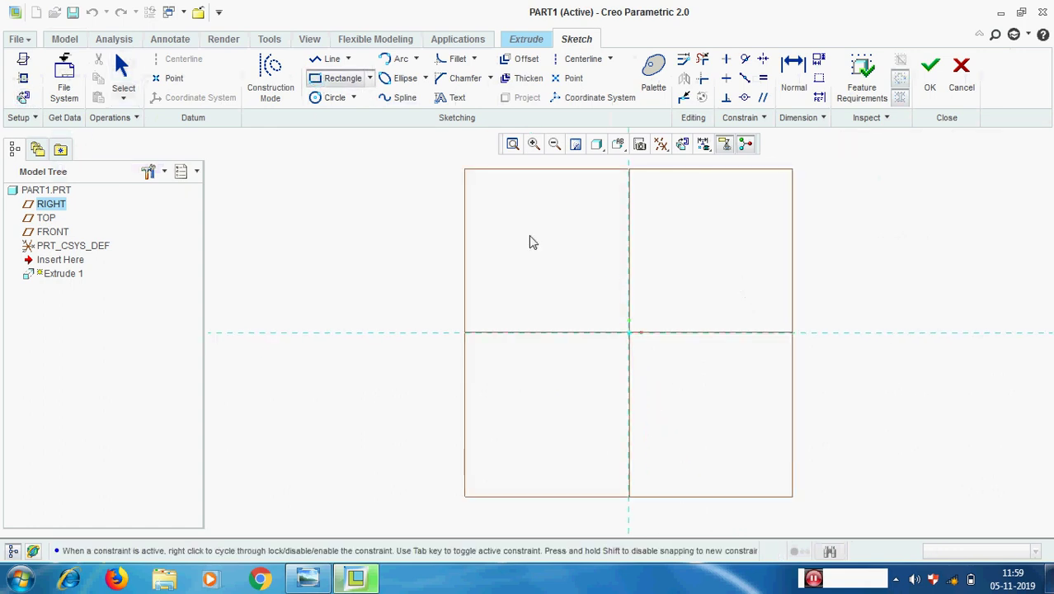
pyautogui.click(629, 332)
pyautogui.click(770, 275)
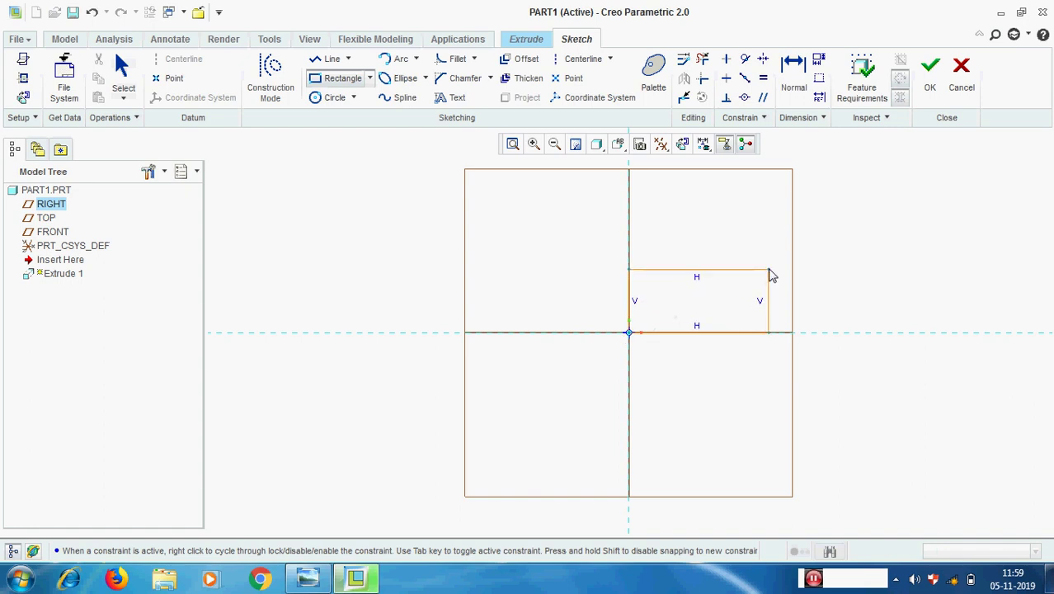
pyautogui.middleClick(696, 326)
# Step: Set the rectangle's width to 10 and its height to 5
pyautogui.doubleClick(682, 324)
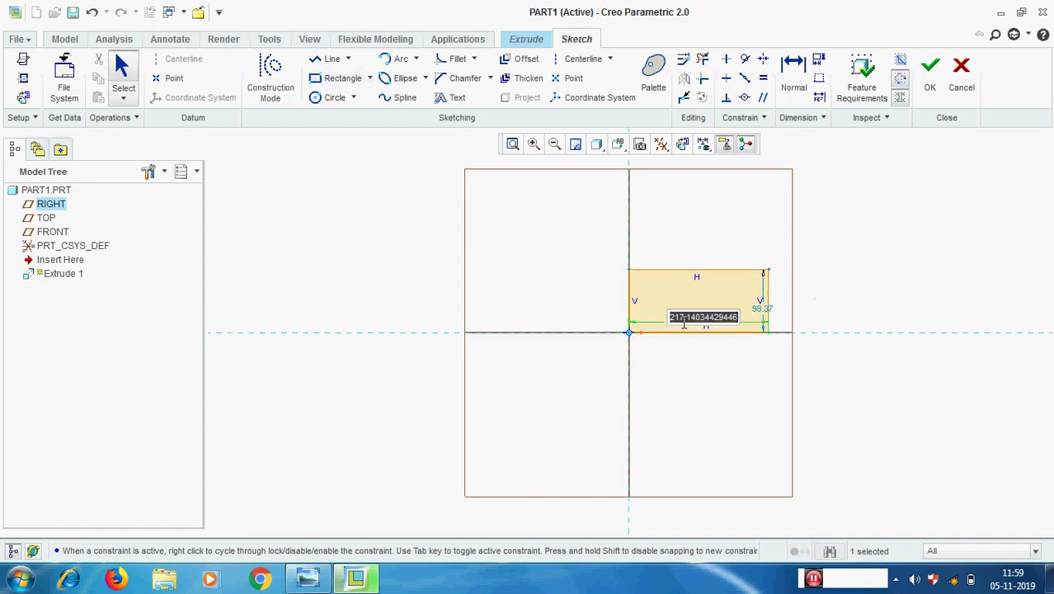
pyautogui.write('10')
pyautogui.press('Return')
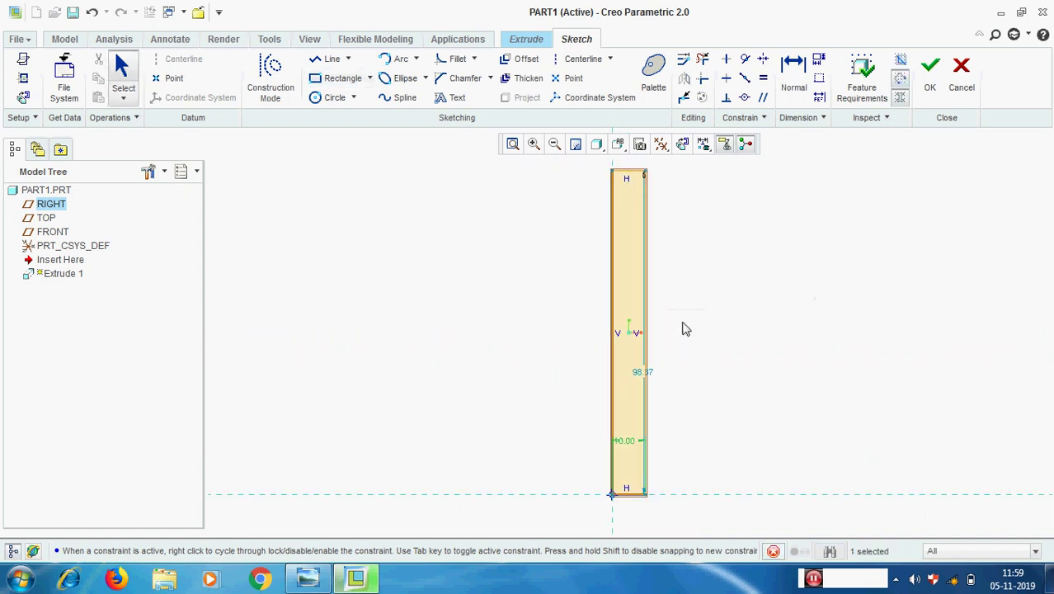
pyautogui.doubleClick(640, 372)
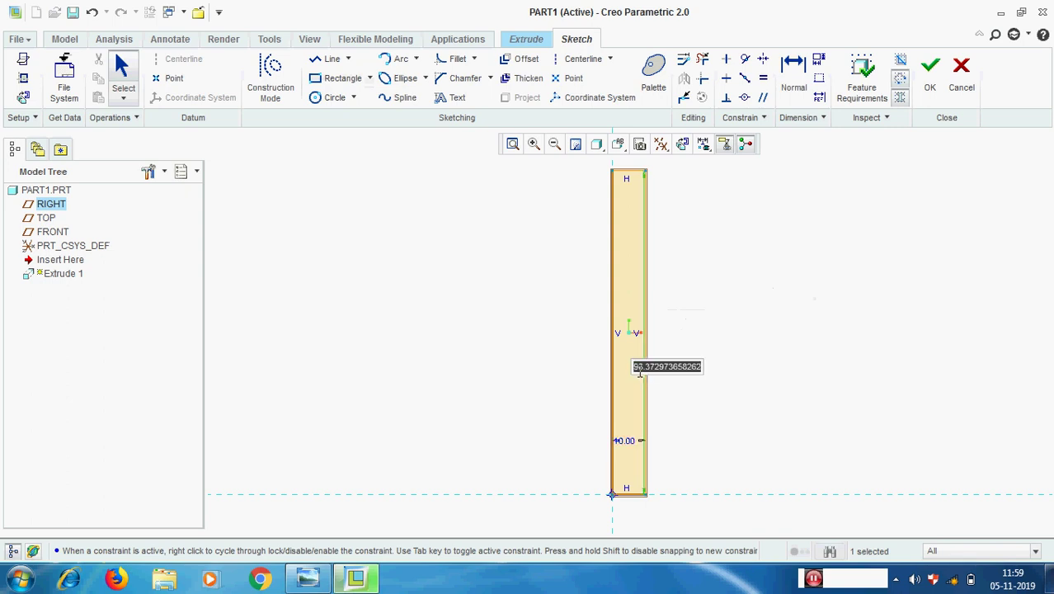
pyautogui.write('5')
pyautogui.press('Return')
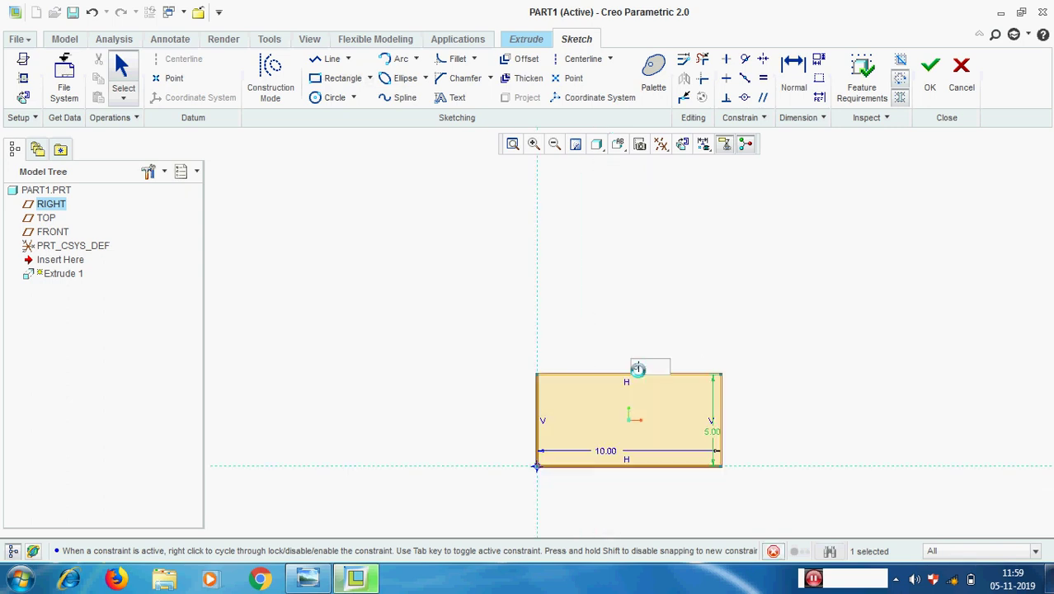
pyautogui.click(992, 376)
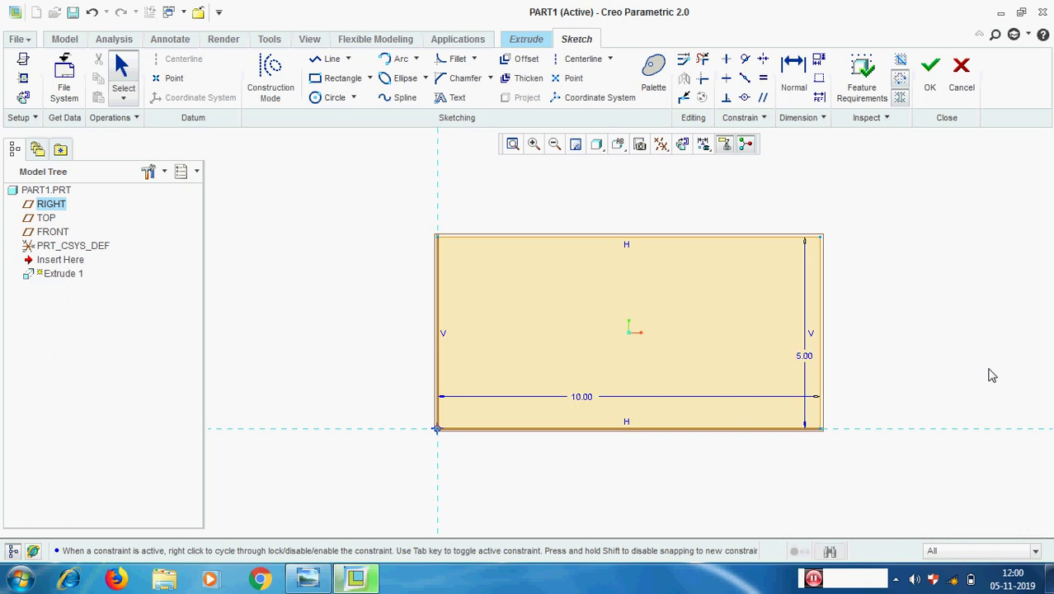
# Step: Finish the rectangle sketch and extrude it to a depth of 5
pyautogui.click(930, 73)
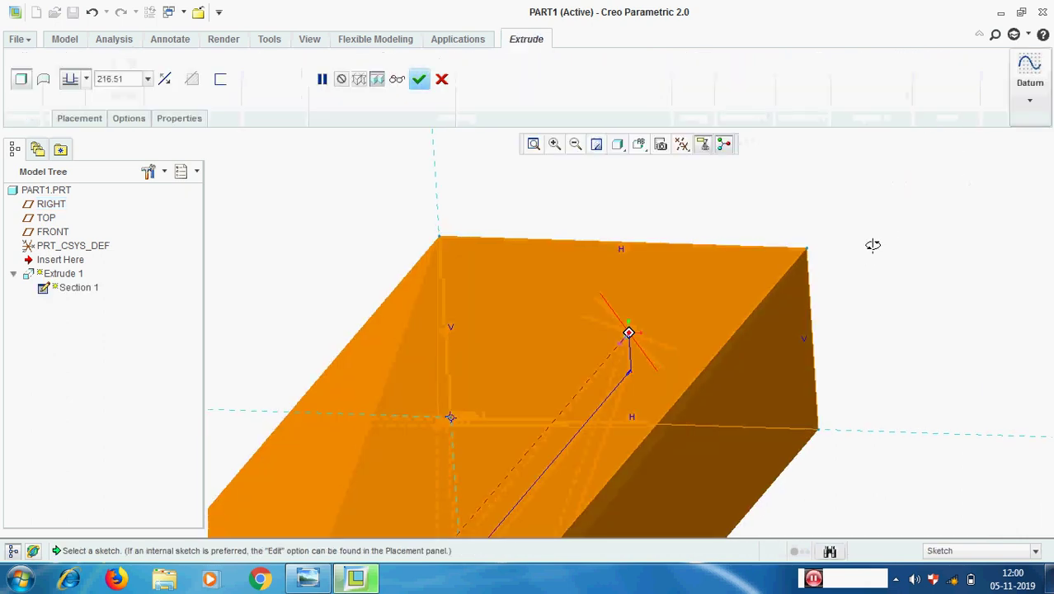
pyautogui.doubleClick(128, 79)
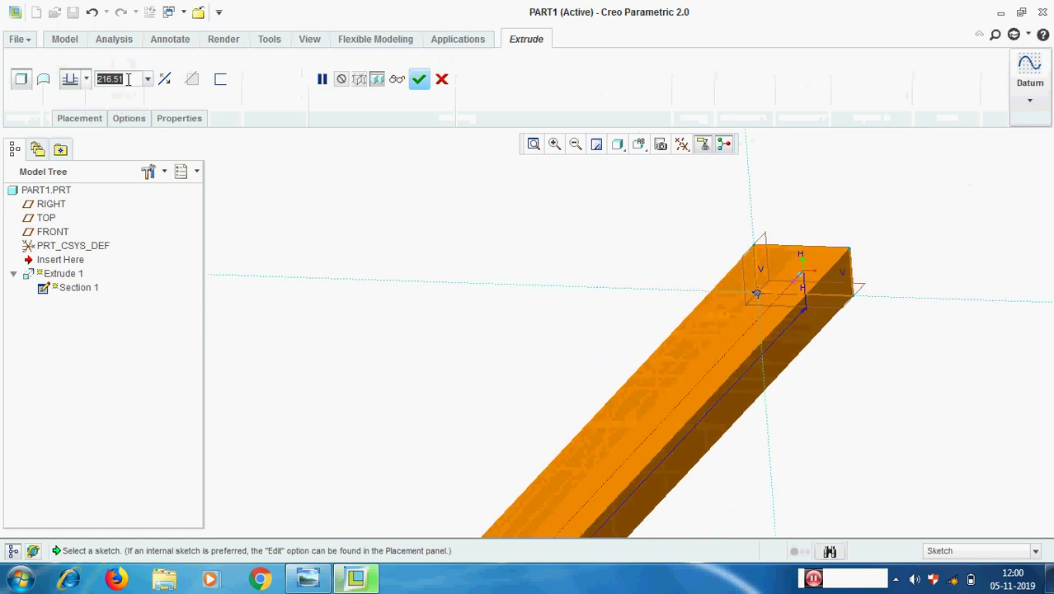
pyautogui.write('5')
pyautogui.press('Return')
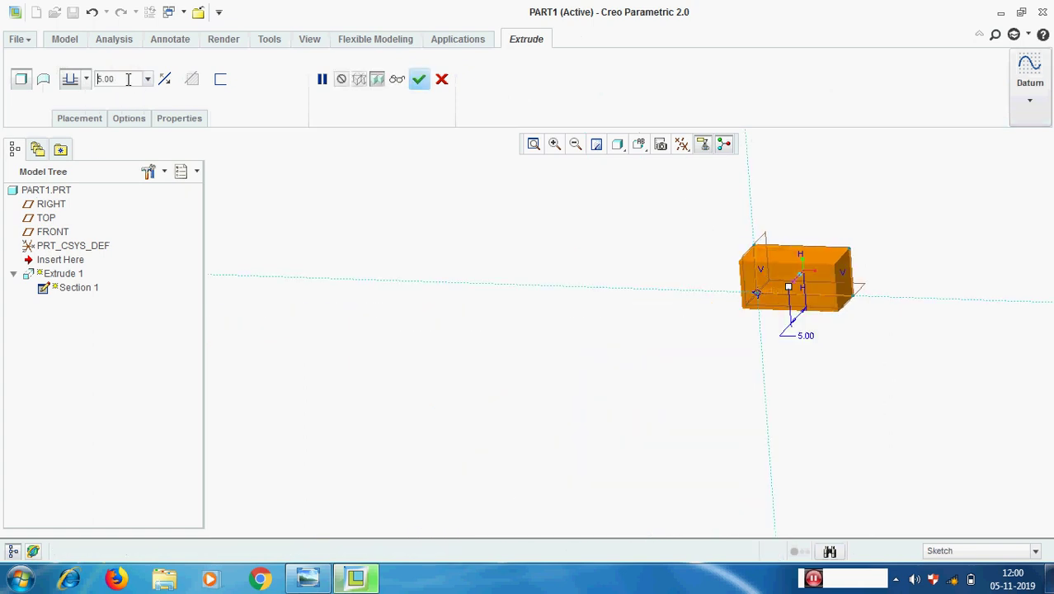
pyautogui.middleClick(854, 371)
pyautogui.scroll(2, 894, 287)
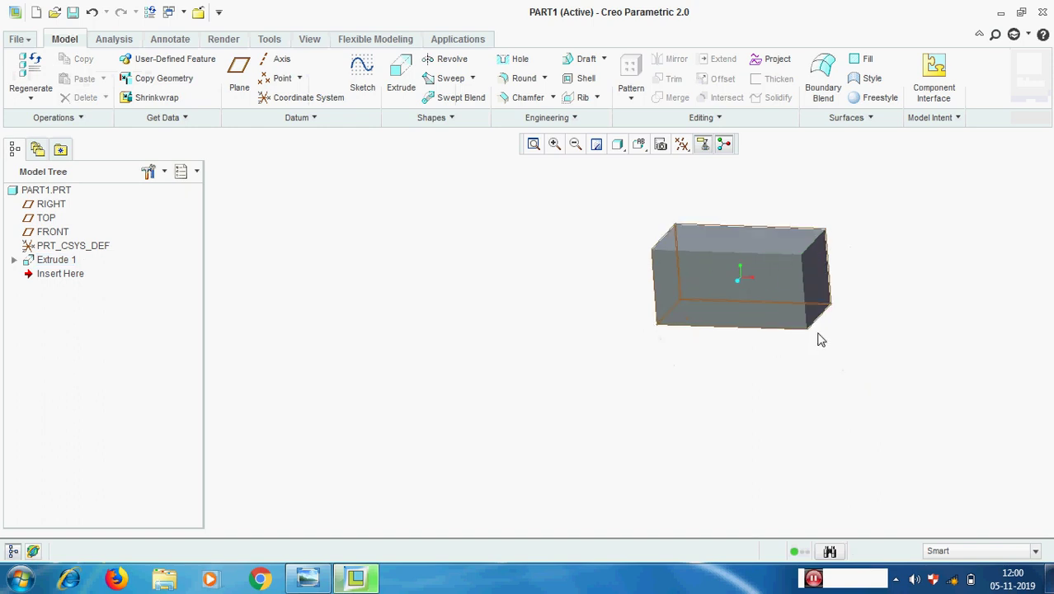
# Step: Set the view of the block to the default orientation
pyautogui.click(807, 270)
pyautogui.click(635, 282)
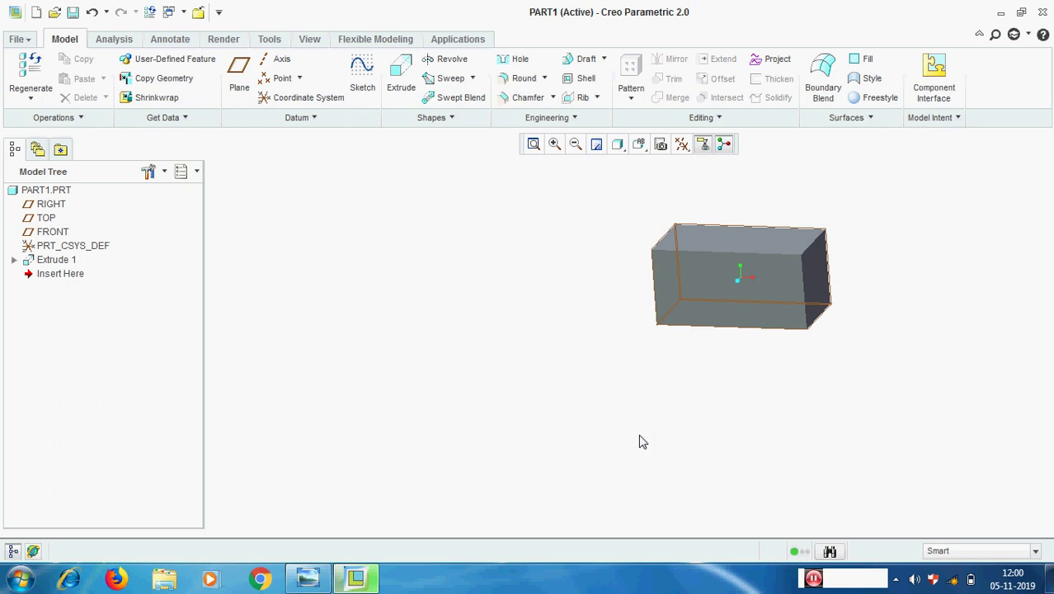
pyautogui.scroll(-1, 955, 249)
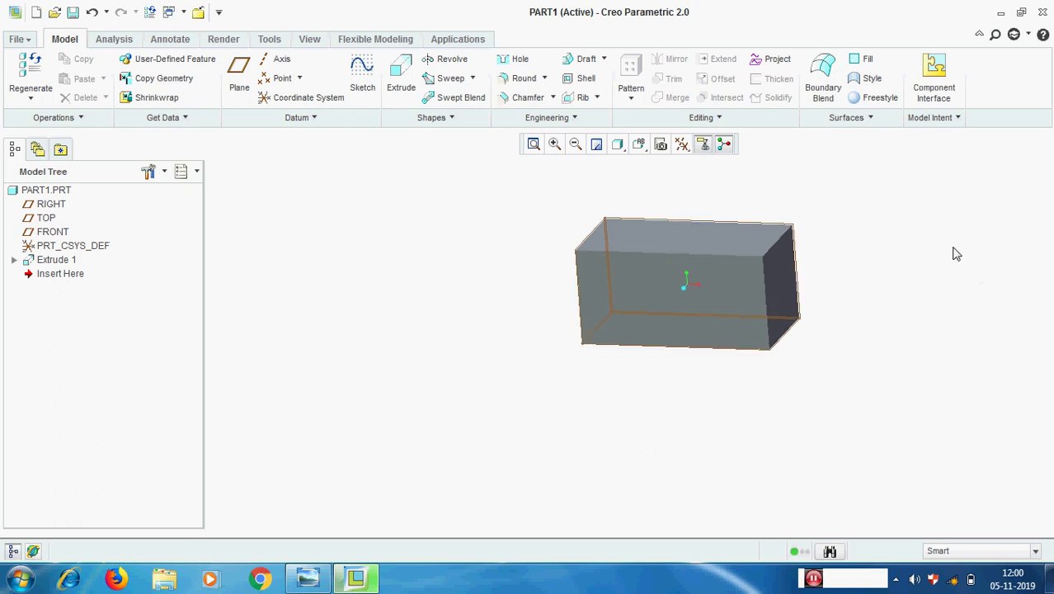
pyautogui.click(638, 145)
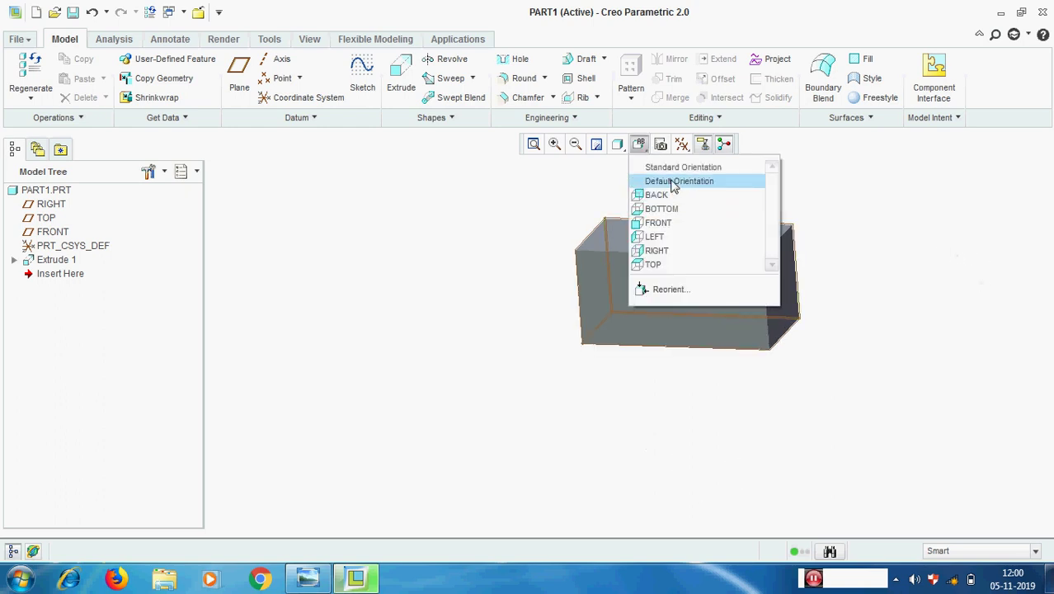
pyautogui.click(672, 183)
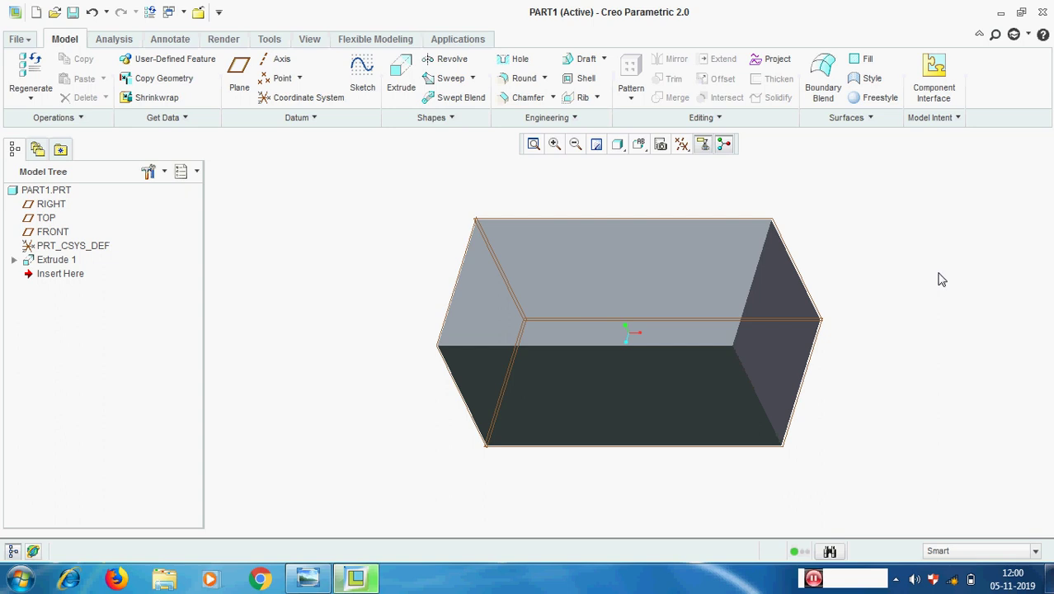
# Step: In the model properties, choose Inch lbm Second (Creo Parametric Default) as the part's new system of units
pyautogui.click(17, 41)
pyautogui.moveTo(23, 273)
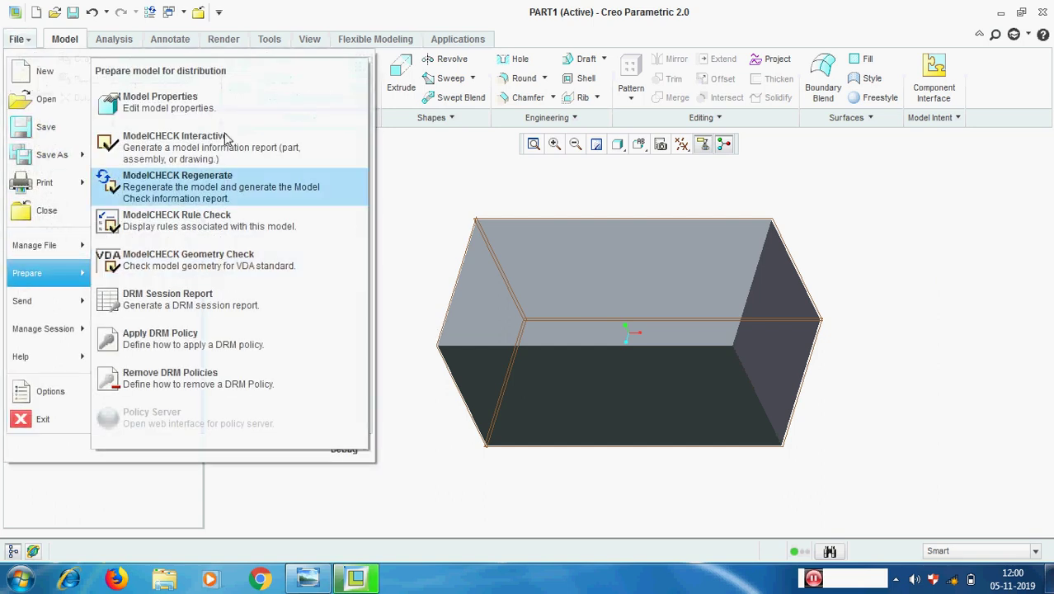
pyautogui.click(212, 105)
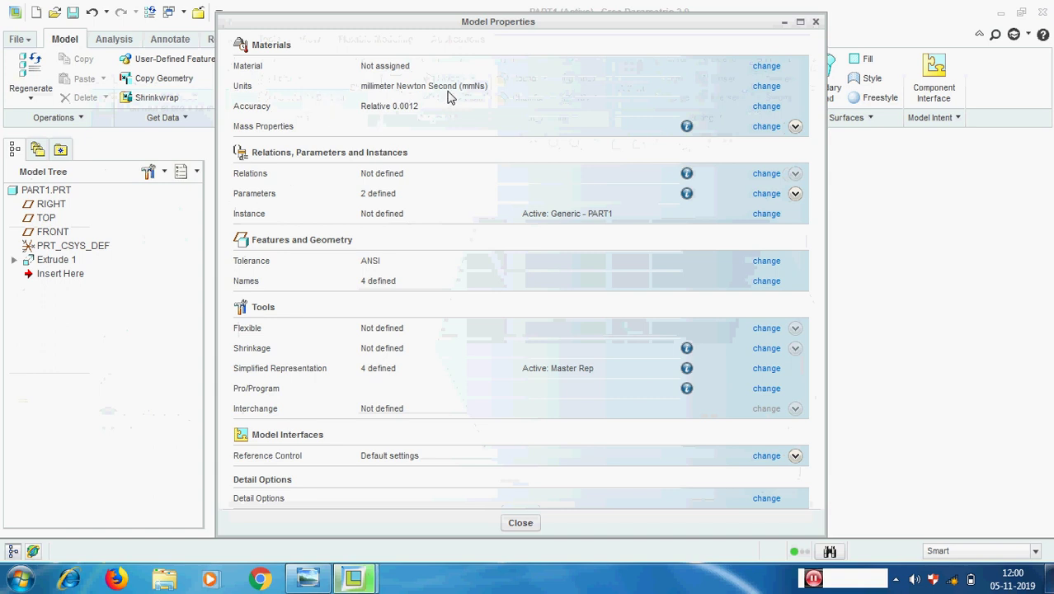
pyautogui.click(764, 86)
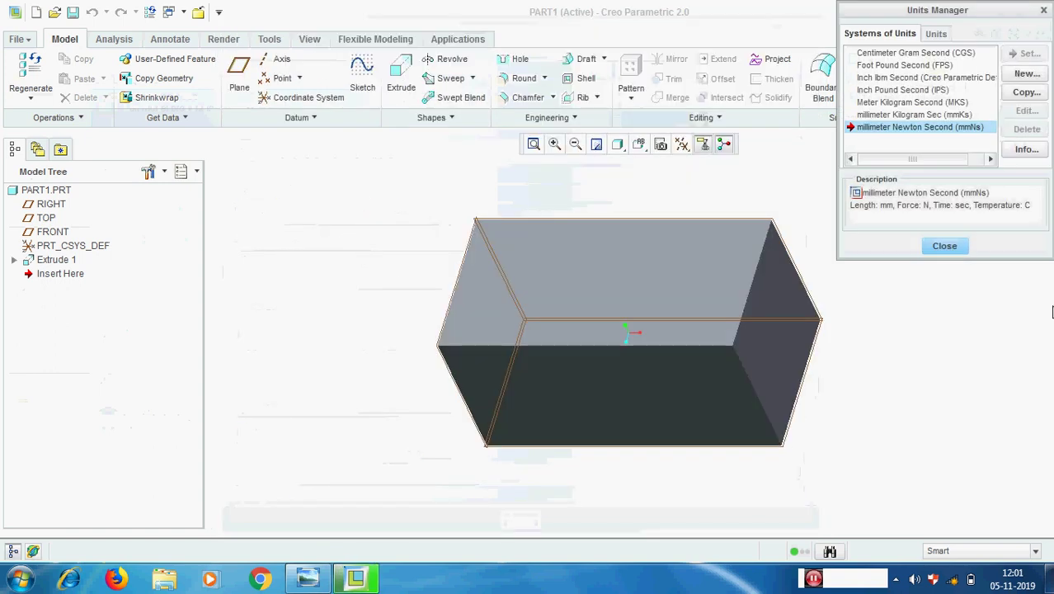
pyautogui.scroll(2, 462, 349)
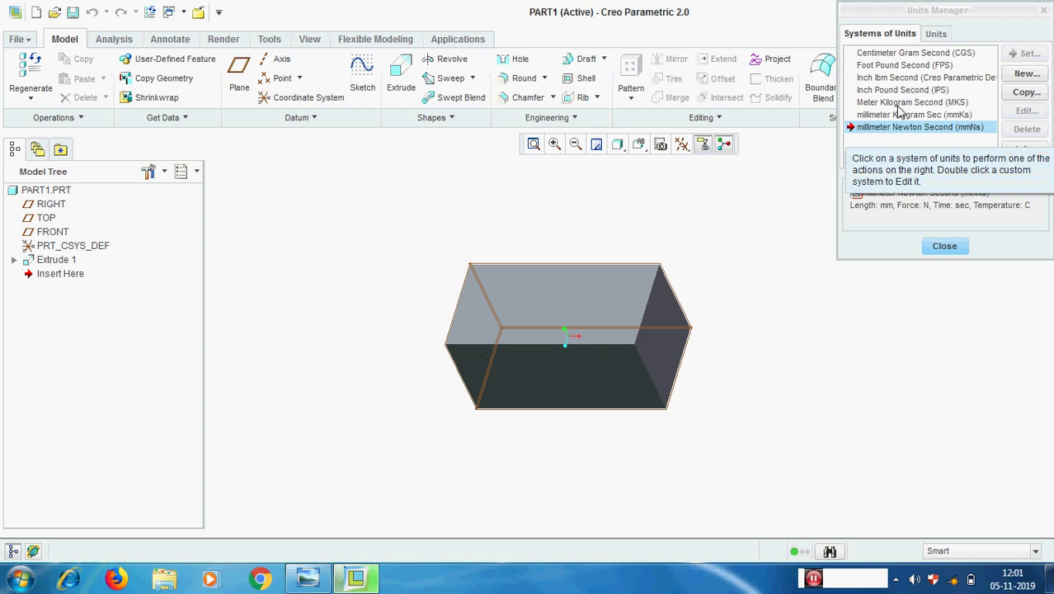
pyautogui.click(878, 78)
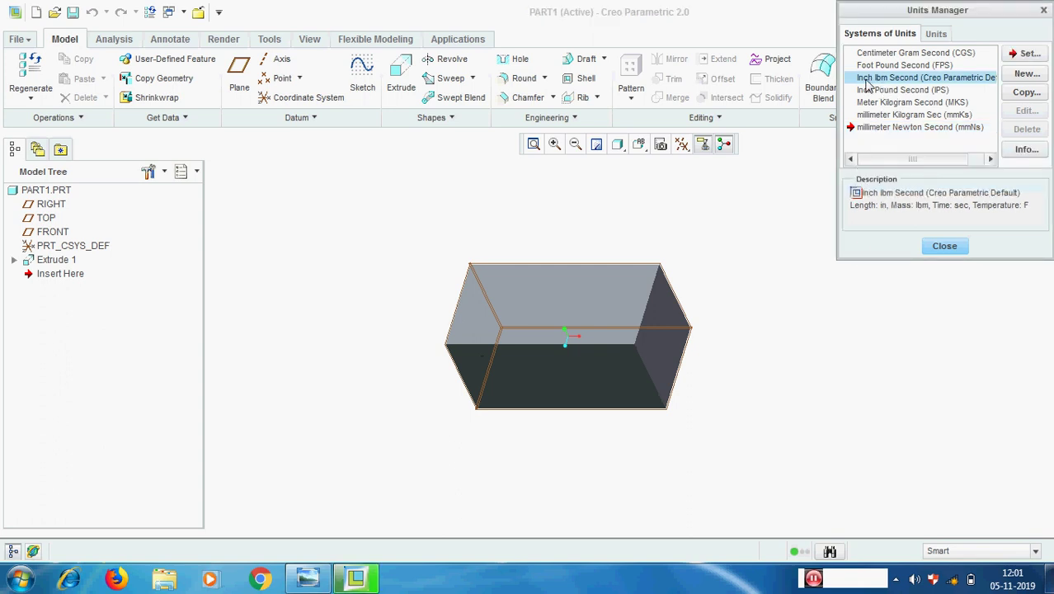
pyautogui.click(1028, 53)
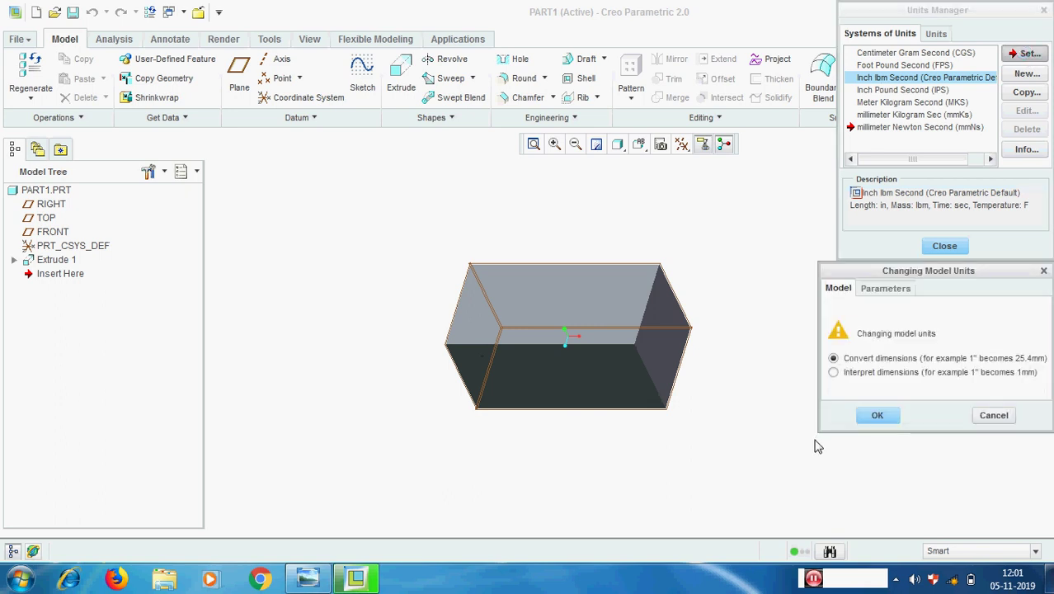
pyautogui.moveTo(922, 272); pyautogui.dragTo(890, 199)
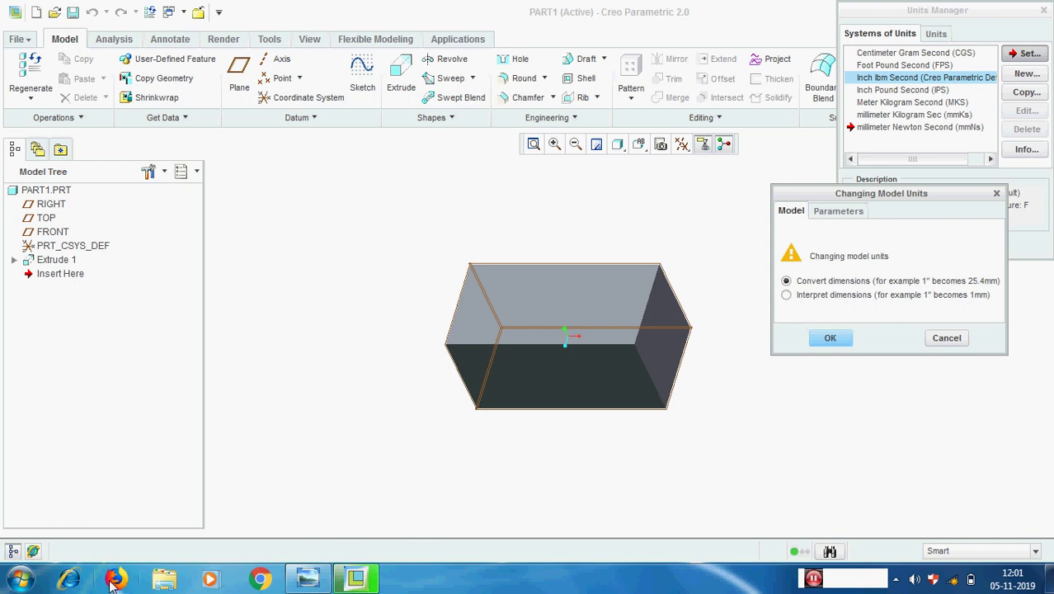
# Step: Open the Windows Calculator, divide 10 by 25.4, and minimize the calculator
pyautogui.click(21, 579)
pyautogui.click(60, 130)
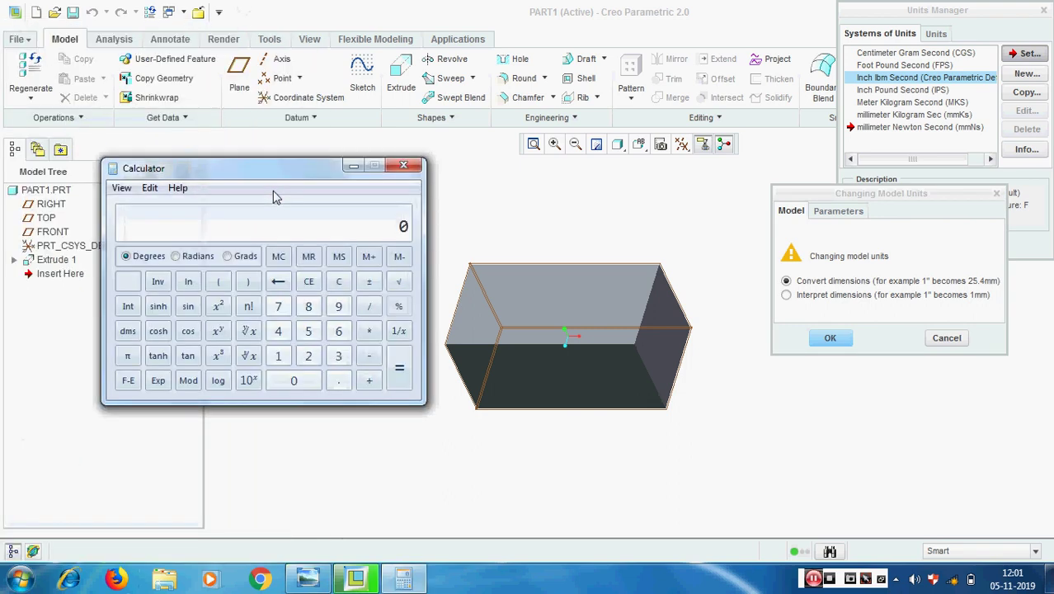
pyautogui.write('10')
pyautogui.click(370, 310)
pyautogui.write('25.4')
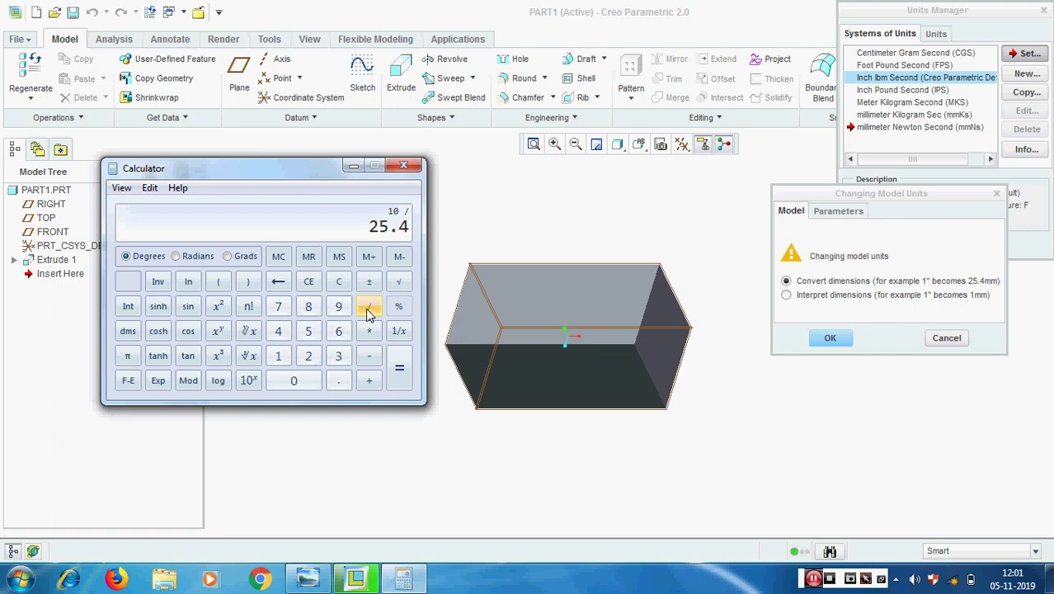
pyautogui.press('Return')
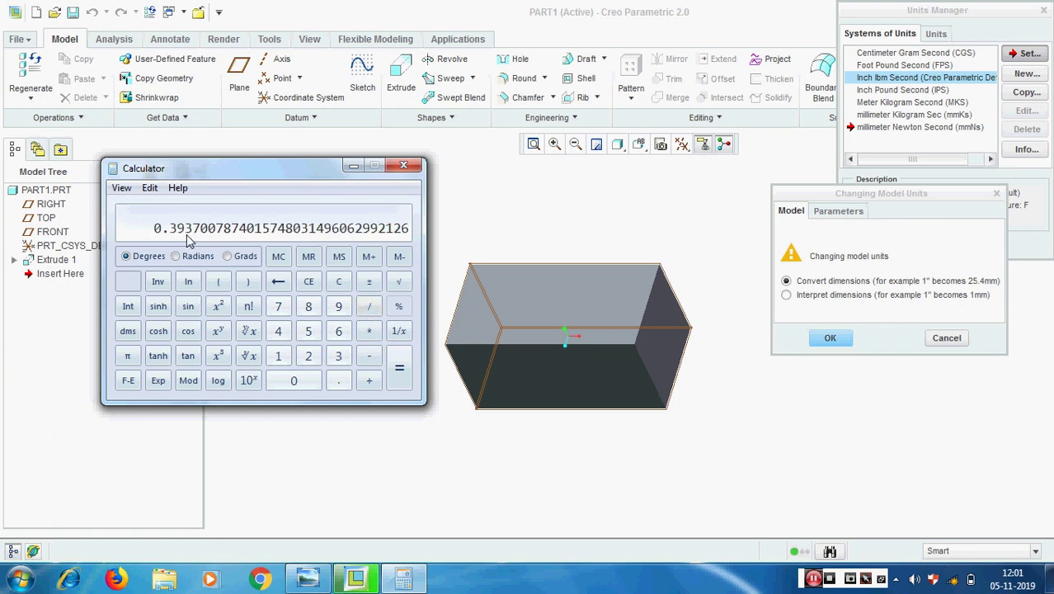
pyautogui.click(353, 165)
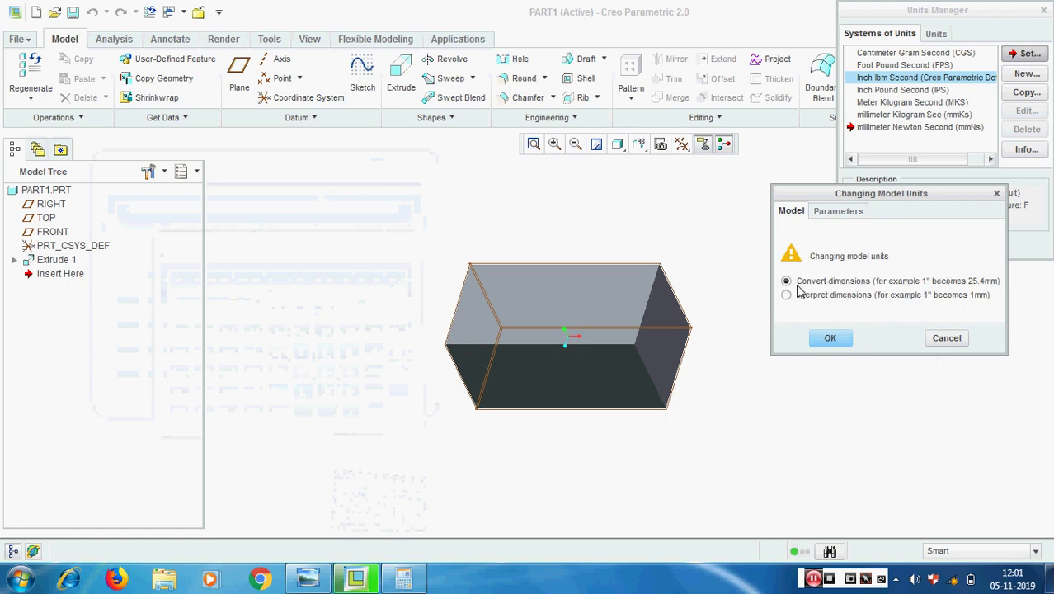
# Step: Apply the inch unit system with the Convert dimensions option and close the model properties
pyautogui.click(831, 337)
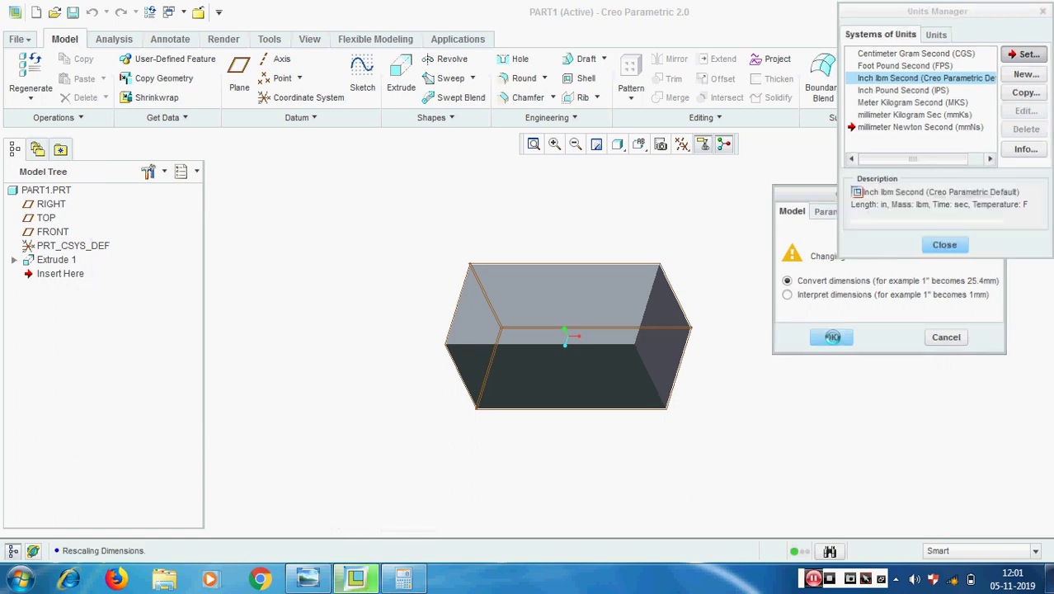
pyautogui.click(949, 246)
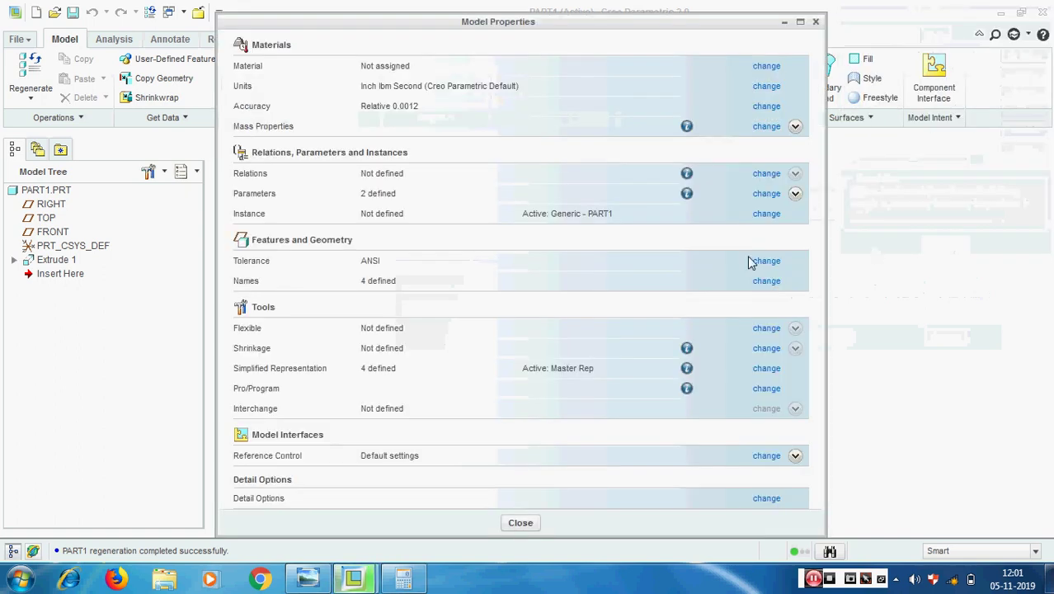
pyautogui.click(520, 523)
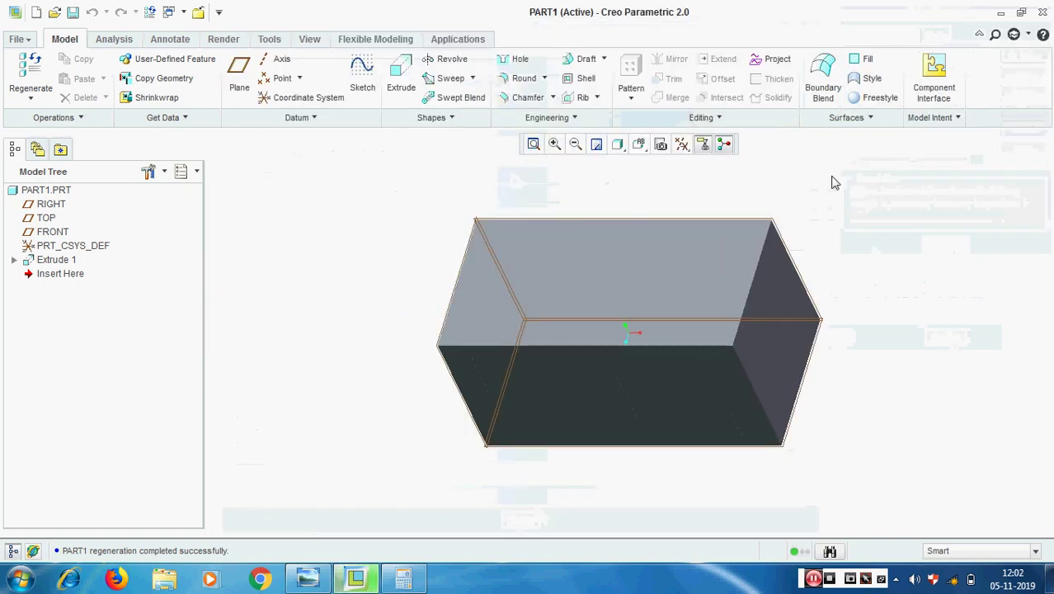
# Step: Measure the length of the block's long front upper edge and compare it with the calculator result
pyautogui.click(114, 39)
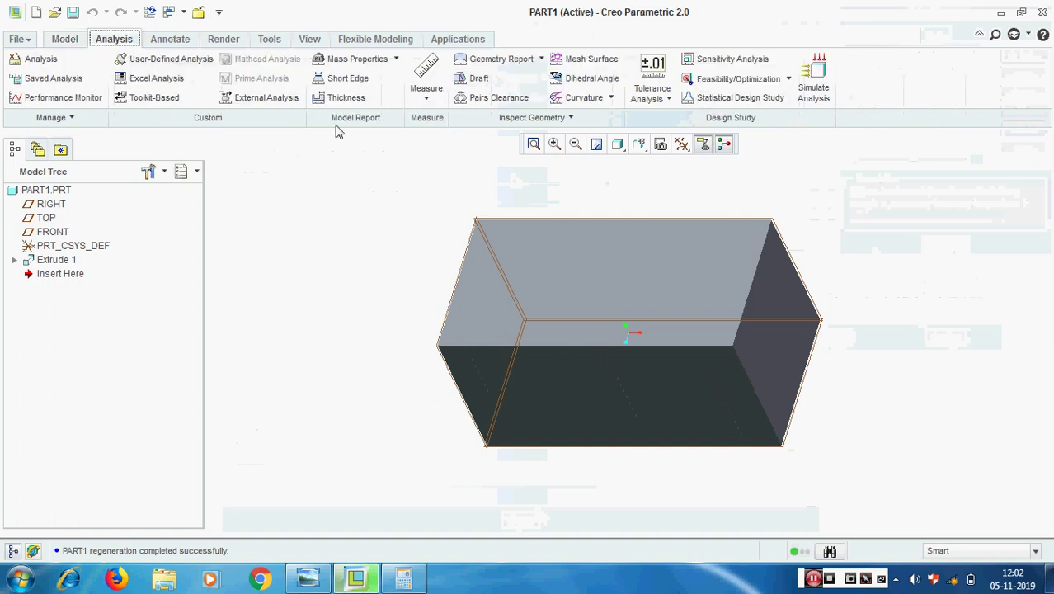
pyautogui.click(426, 98)
pyautogui.click(437, 147)
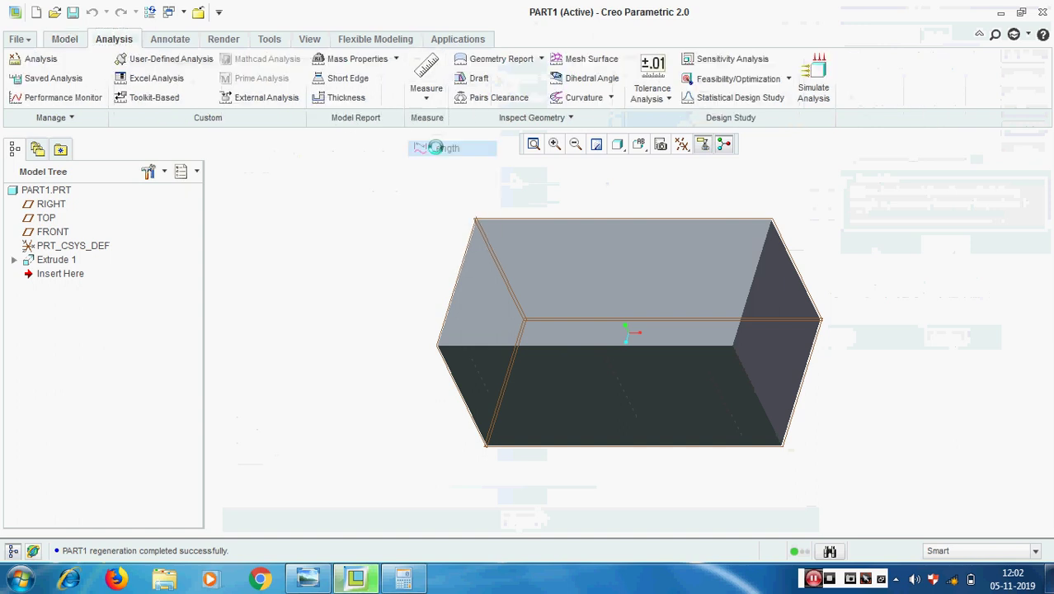
pyautogui.click(445, 372)
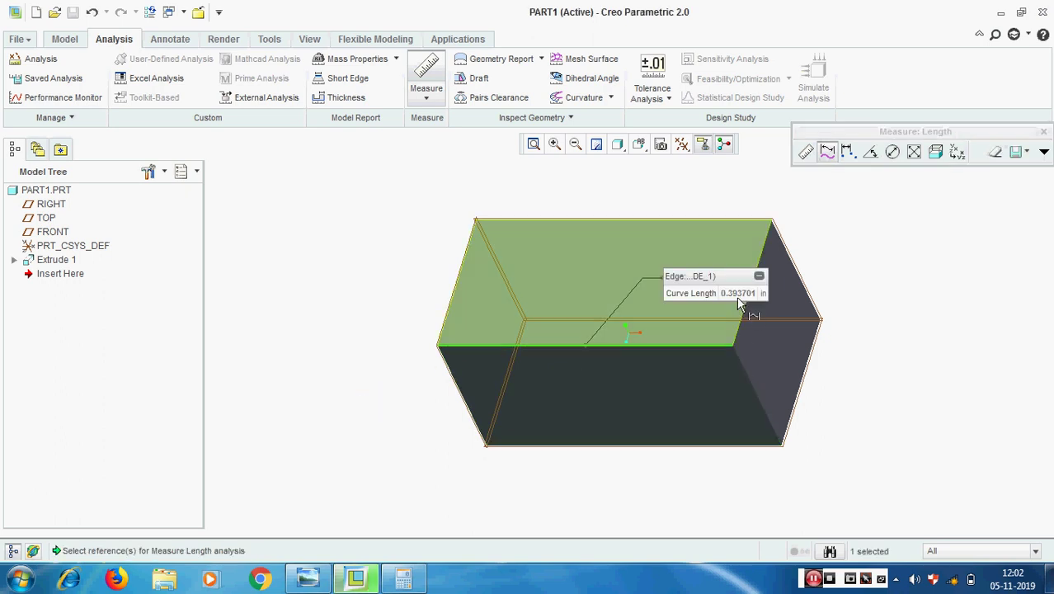
pyautogui.click(408, 581)
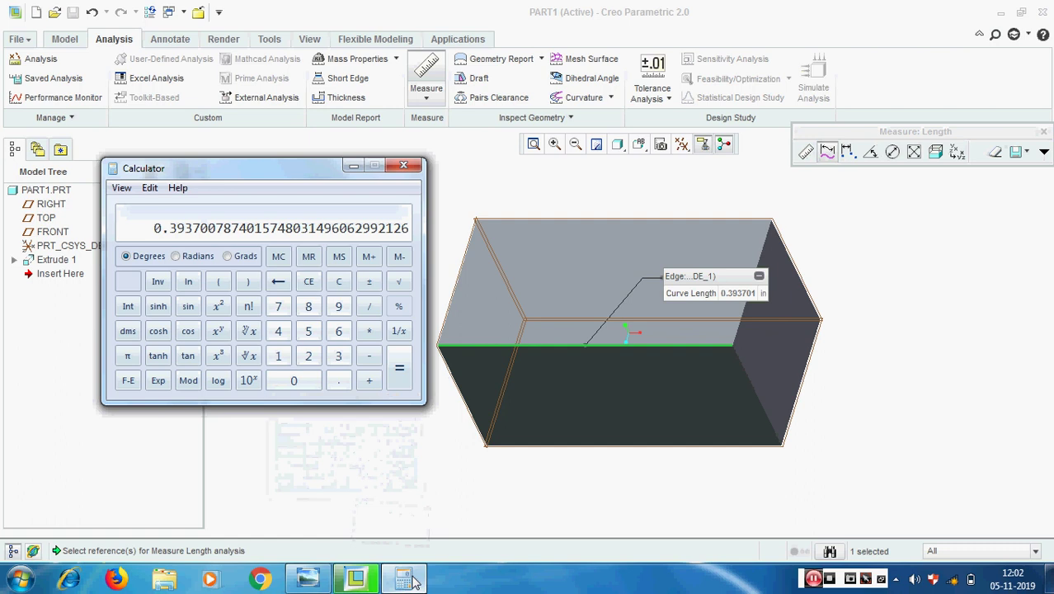
pyautogui.click(408, 581)
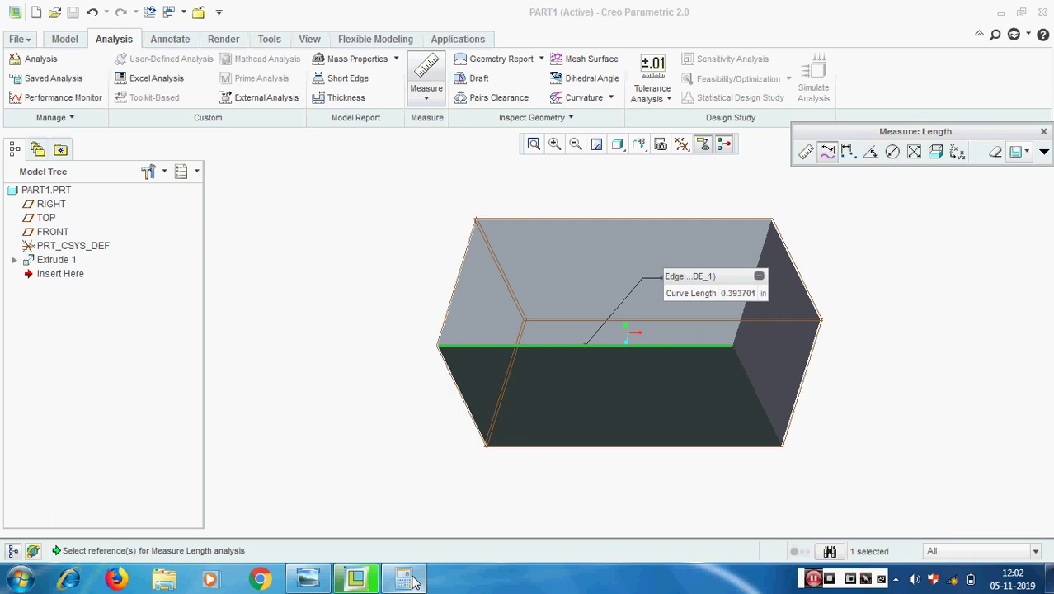
pyautogui.click(1043, 131)
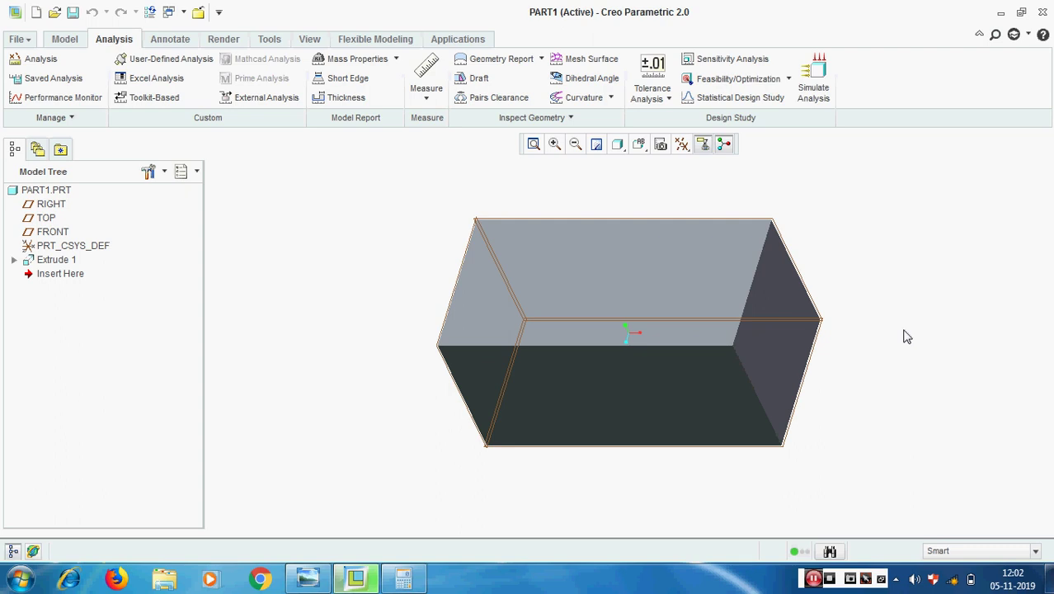
# Step: Change the part's units to millimeter Newton Second (mmNs) by converting the dimensions, and close the model properties
pyautogui.click(16, 38)
pyautogui.moveTo(29, 273)
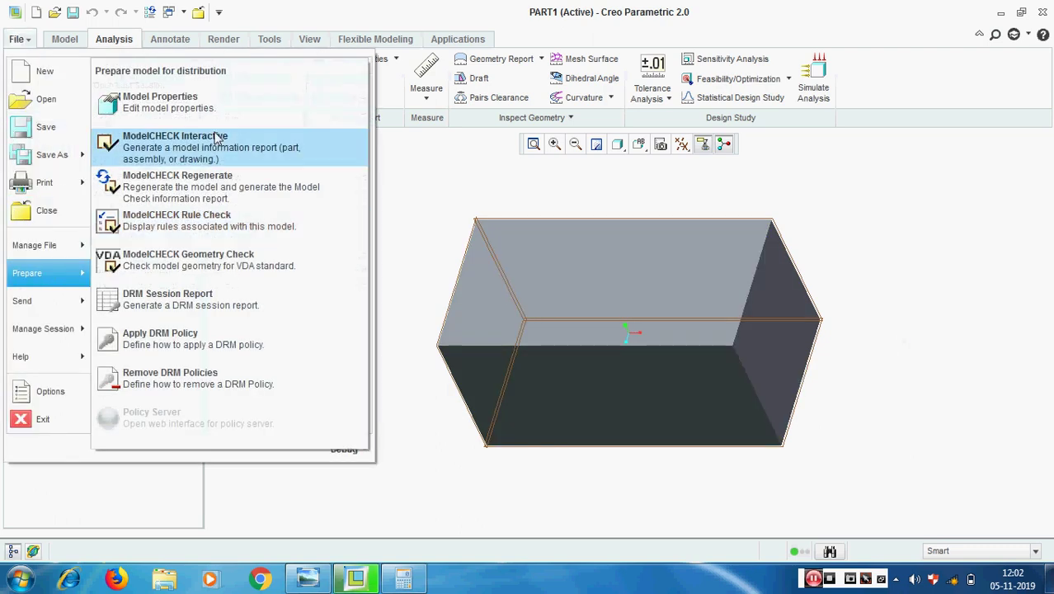
pyautogui.click(136, 92)
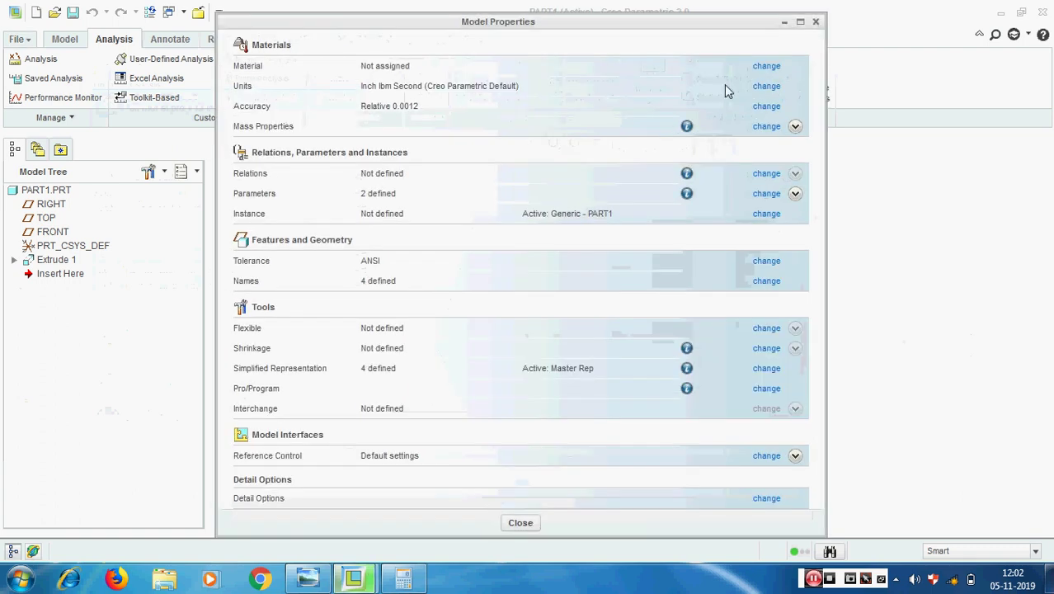
pyautogui.click(765, 88)
pyautogui.click(907, 127)
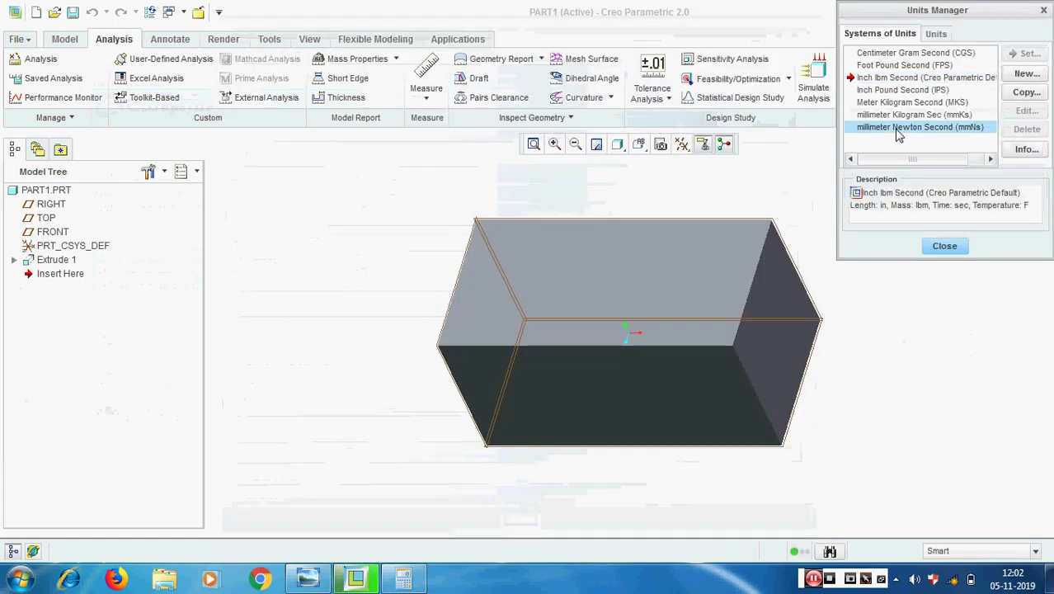
pyautogui.click(1029, 54)
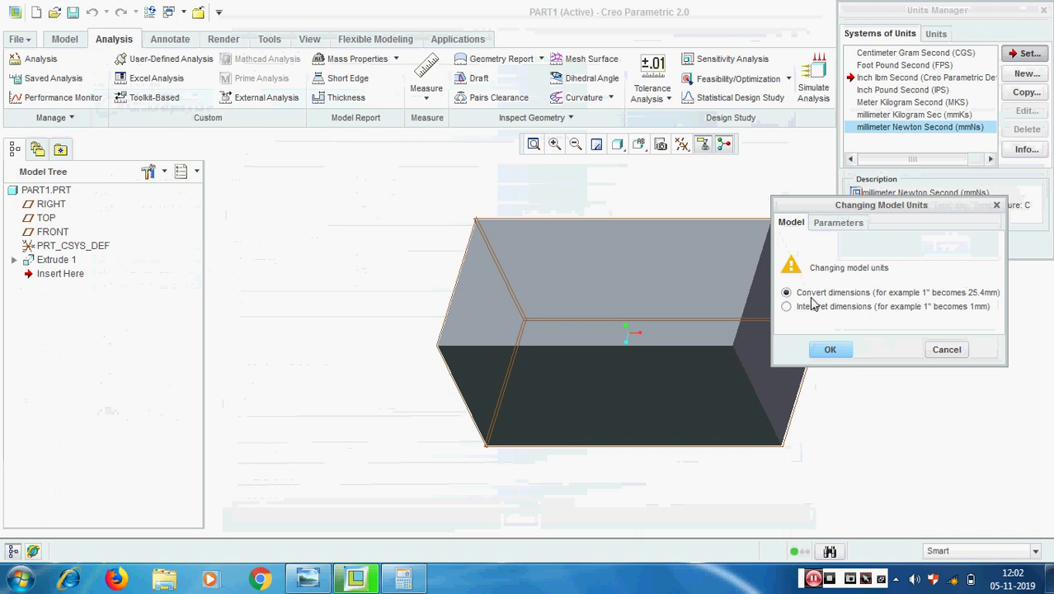
pyautogui.click(823, 348)
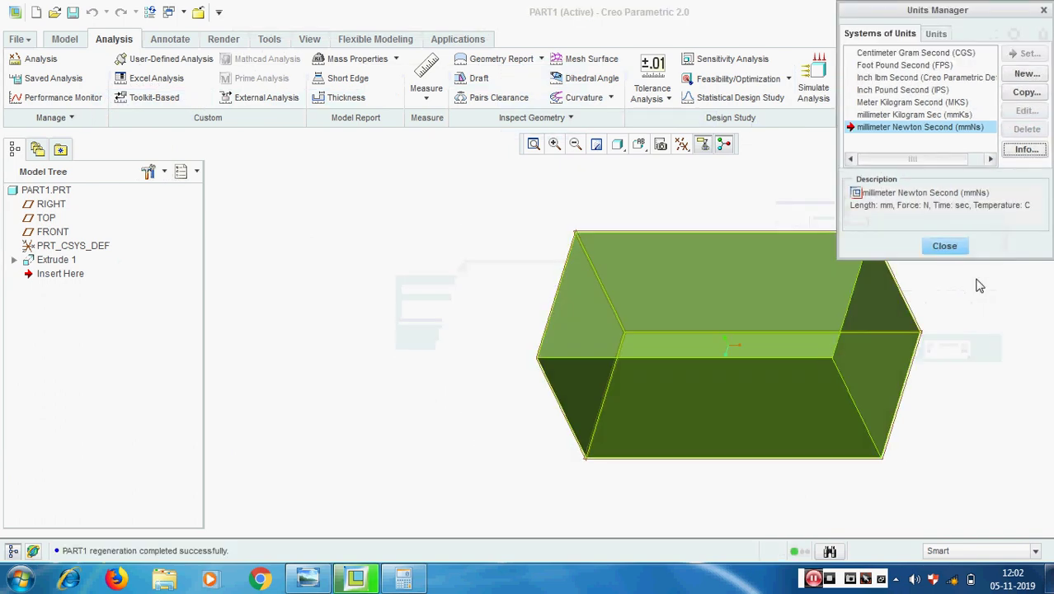
pyautogui.click(944, 245)
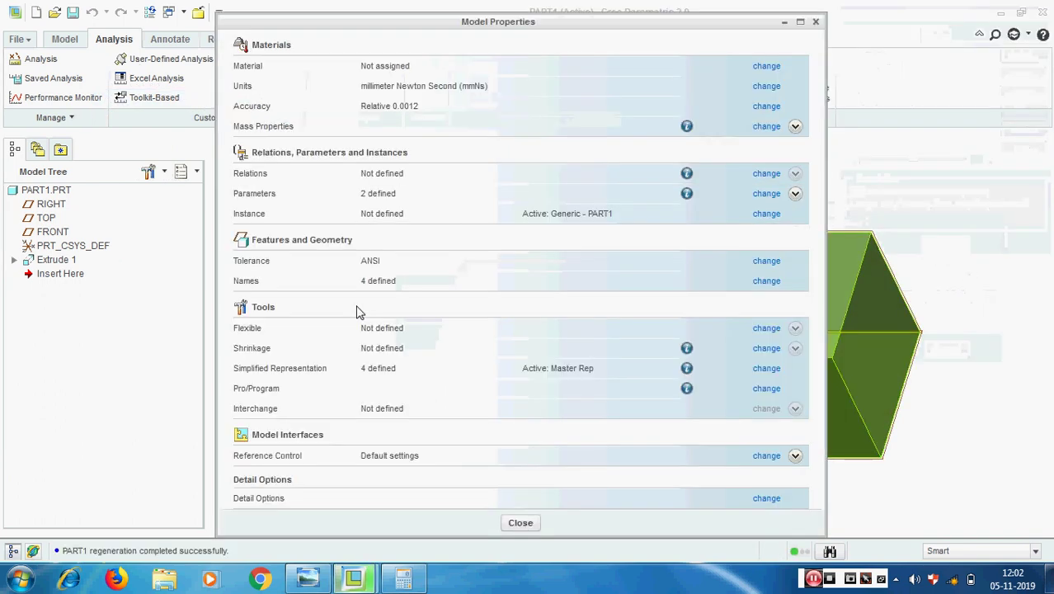
pyautogui.click(527, 521)
pyautogui.scroll(-2, 313, 290)
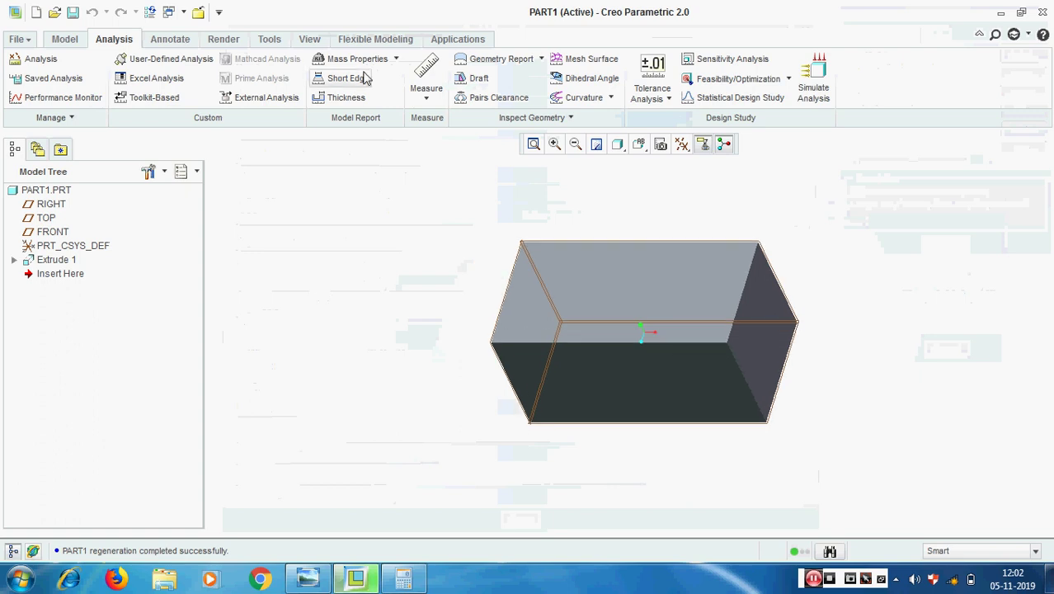
# Step: Measure the length of the block's long front upper edge in millimeters and close the measurement
pyautogui.click(427, 97)
pyautogui.click(436, 146)
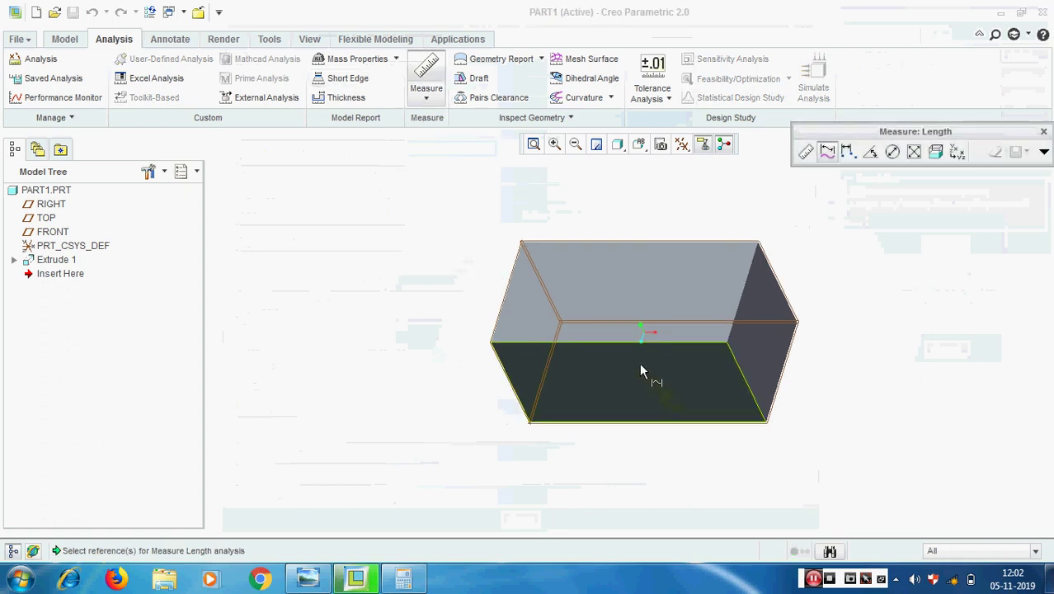
pyautogui.click(619, 343)
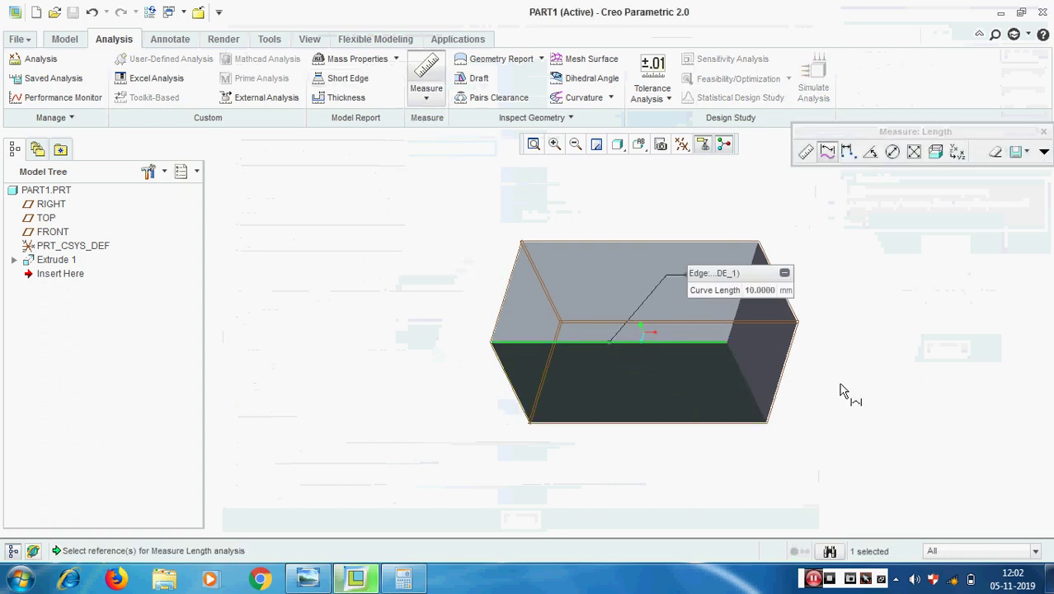
pyautogui.click(1043, 132)
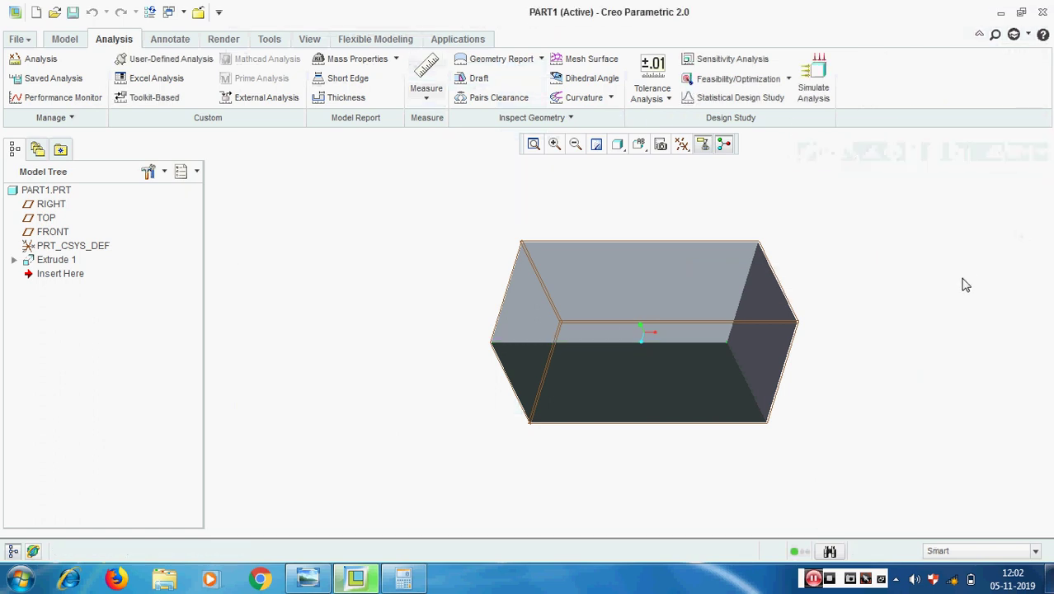
# Step: Change the part's units to Inch lbm Second (Creo Parametric Default) with the Interpret dimensions option, and close the model properties
pyautogui.click(16, 38)
pyautogui.moveTo(21, 276)
pyautogui.click(137, 96)
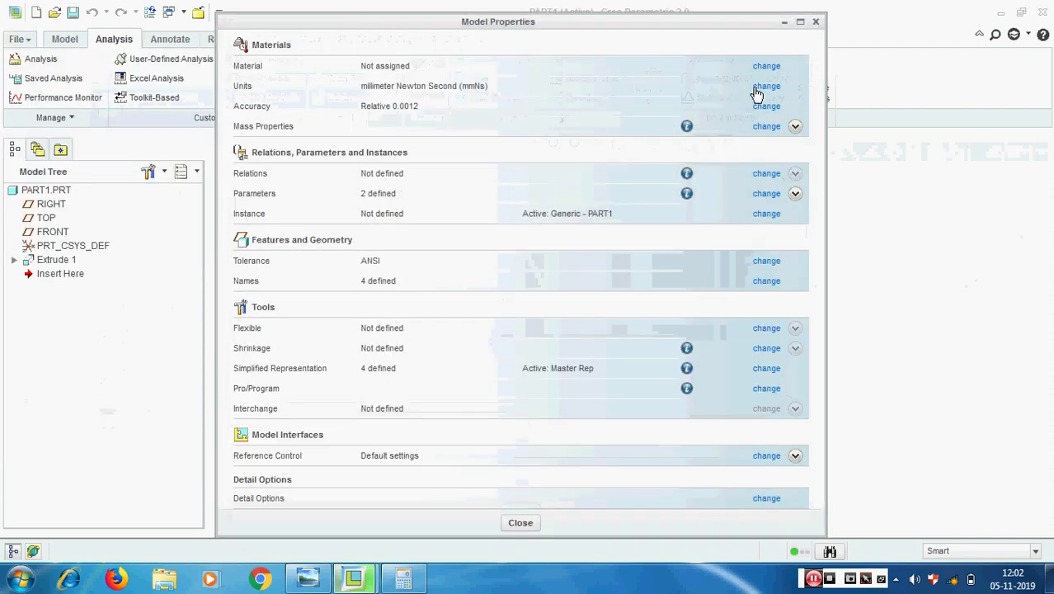
pyautogui.click(755, 87)
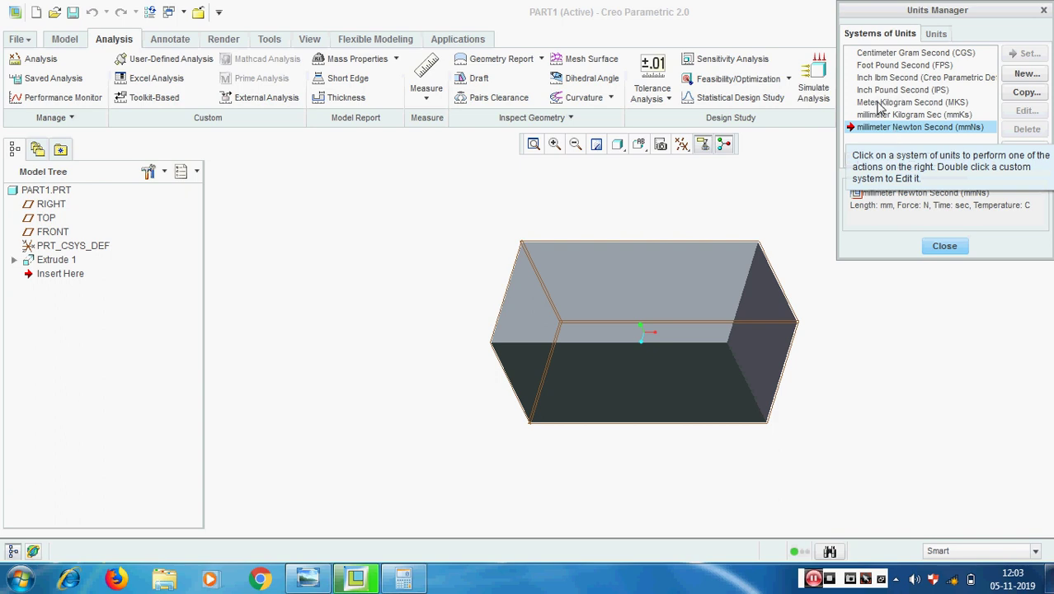
pyautogui.click(895, 77)
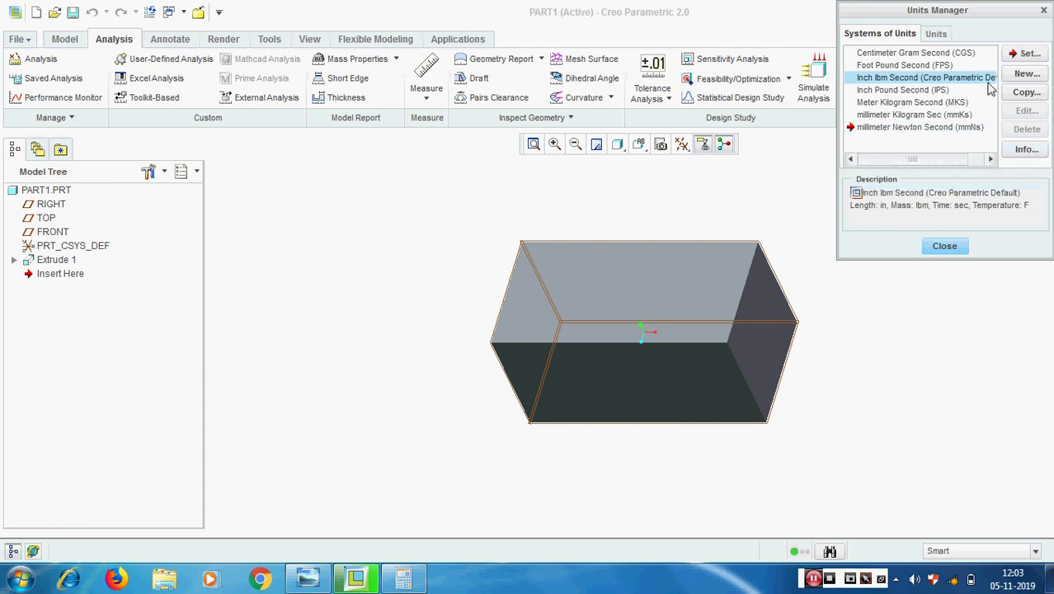
pyautogui.click(1027, 52)
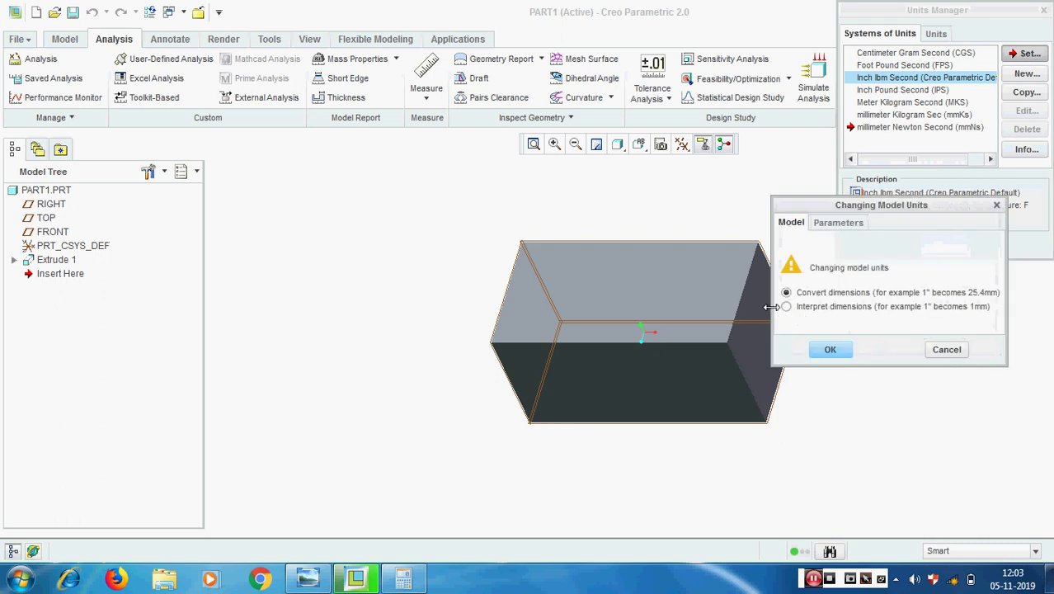
pyautogui.click(786, 306)
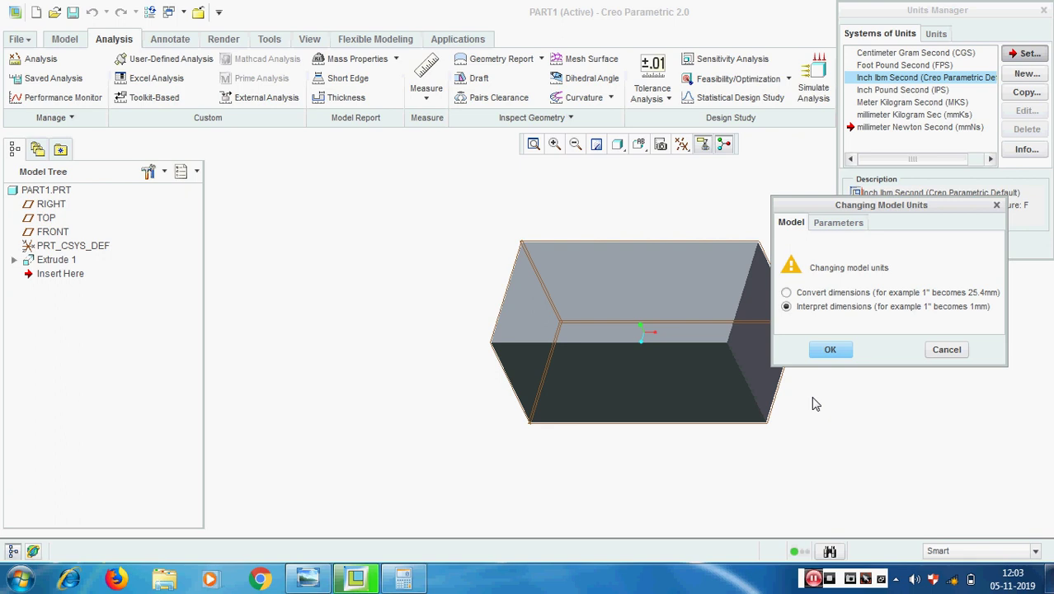
pyautogui.click(829, 349)
pyautogui.click(945, 247)
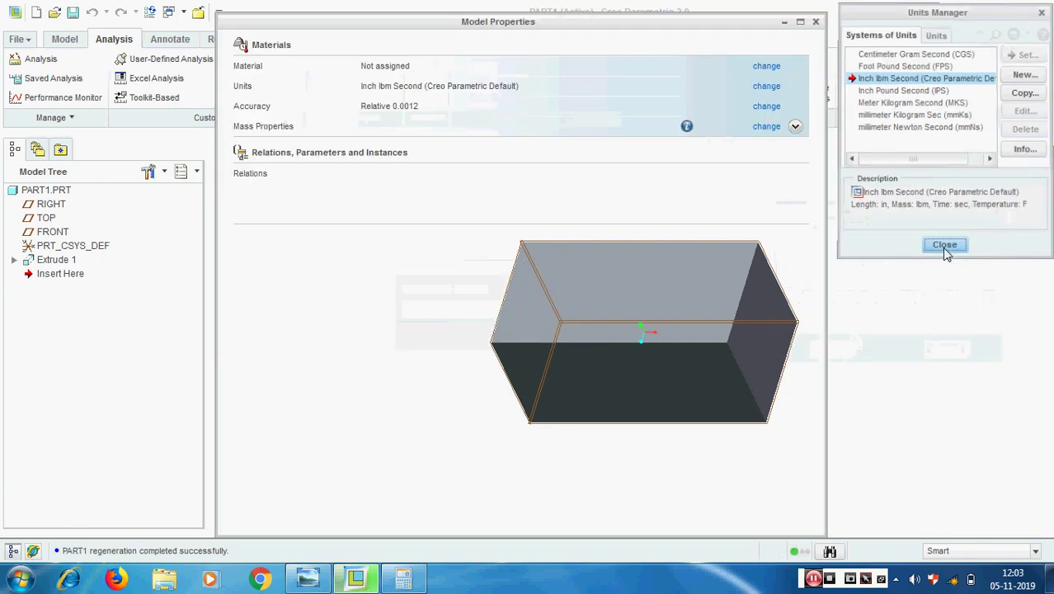
pyautogui.click(816, 22)
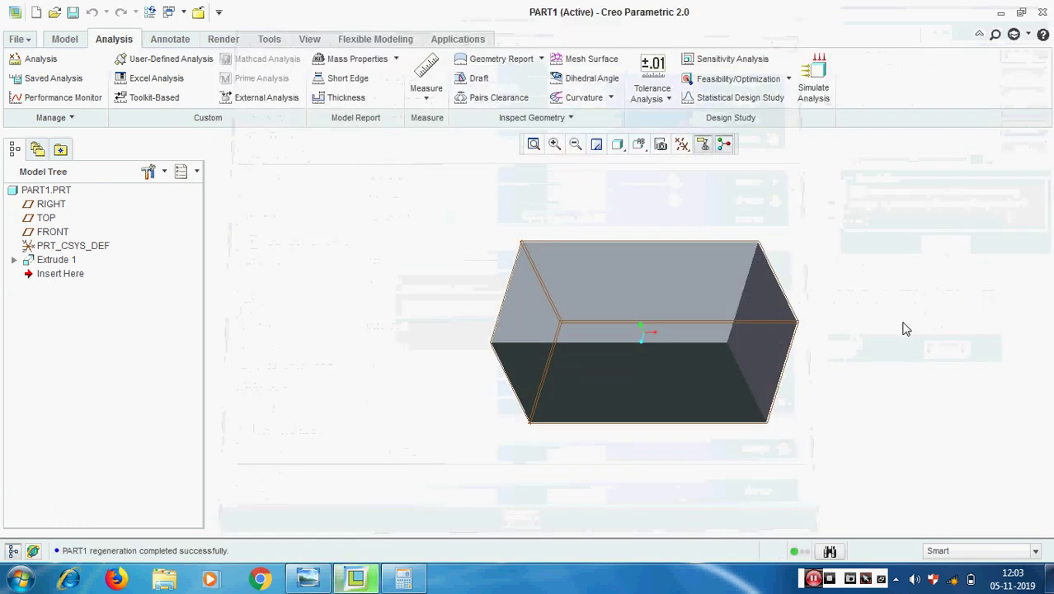
# Step: Remeasure the block's long front upper edge with the inch units applied, and switch to the topic list image in Windows Photo Viewer
pyautogui.click(426, 90)
pyautogui.click(446, 149)
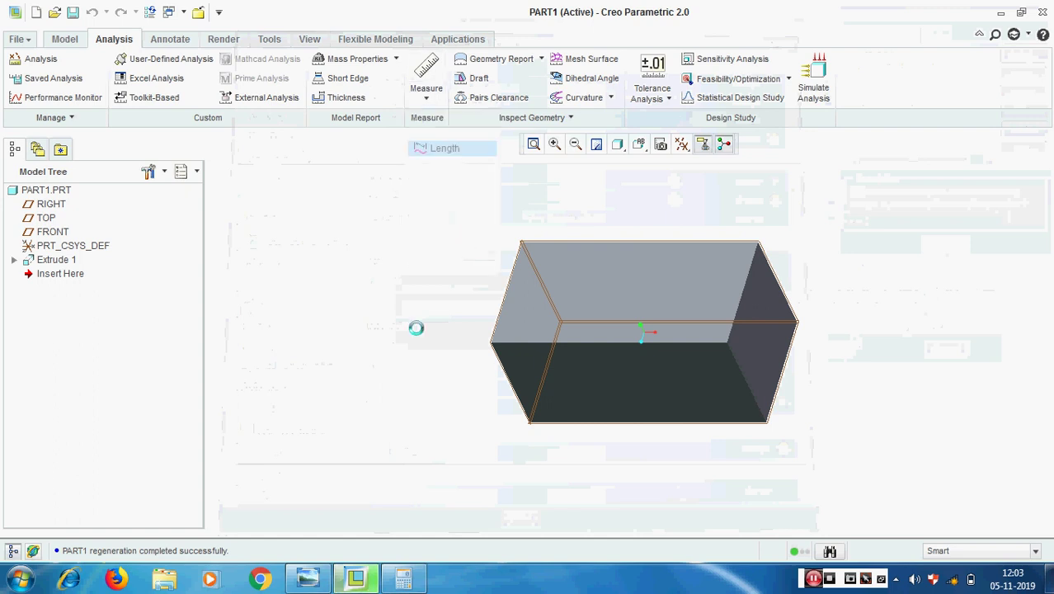
pyautogui.click(601, 341)
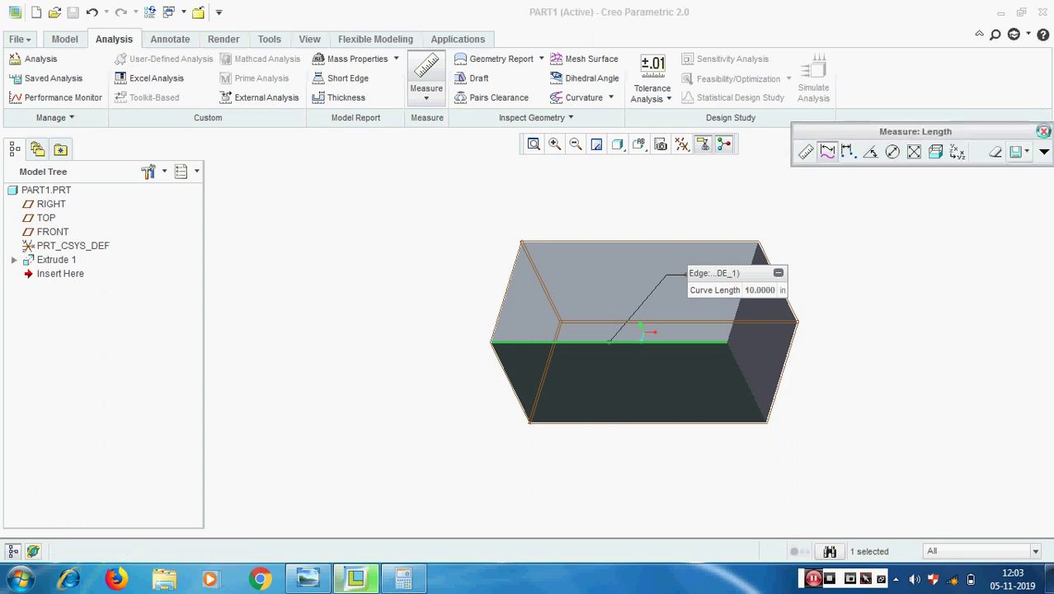
pyautogui.click(1043, 132)
pyautogui.click(307, 578)
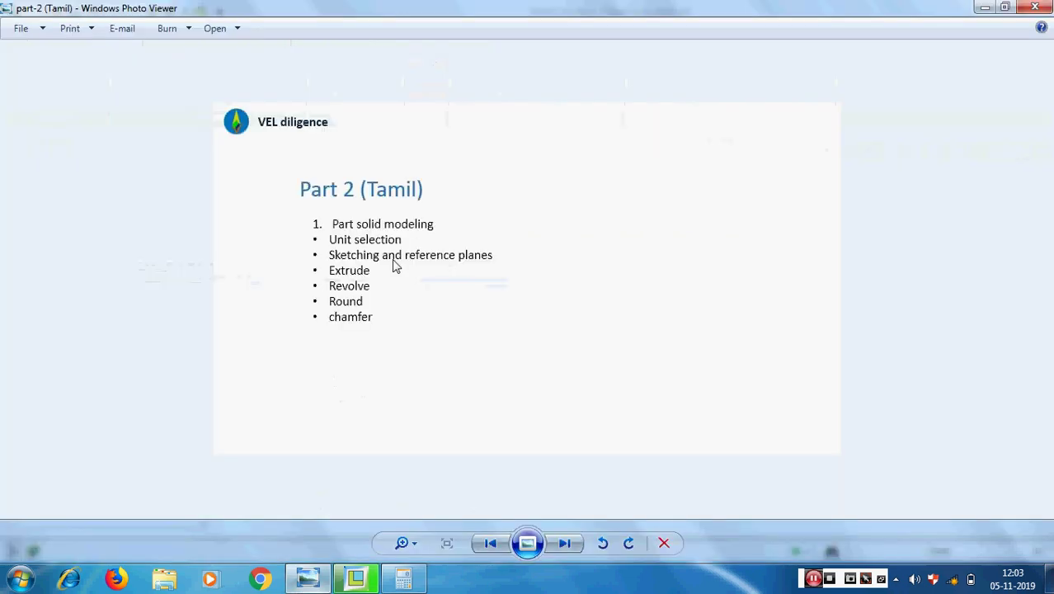